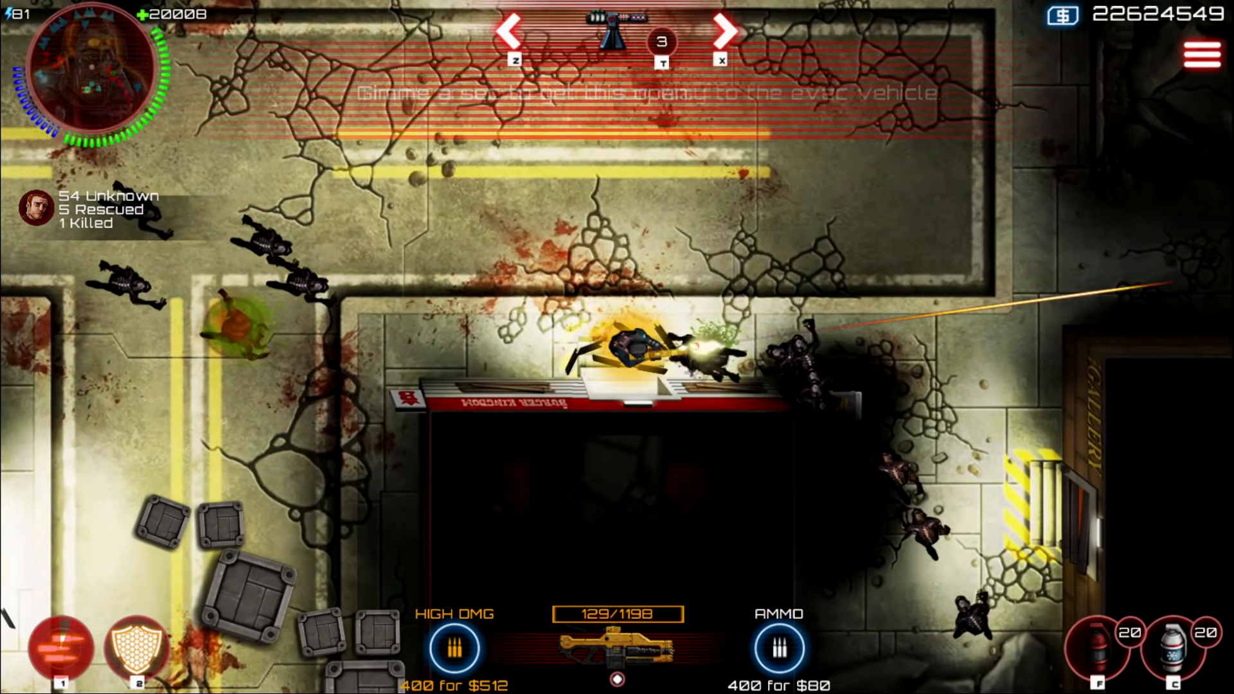
Fight through the zombies at the Burger Kingdom restaurant and continue the survivor rescue in the surrounding buildings
{"action": "key", "text": "s"}
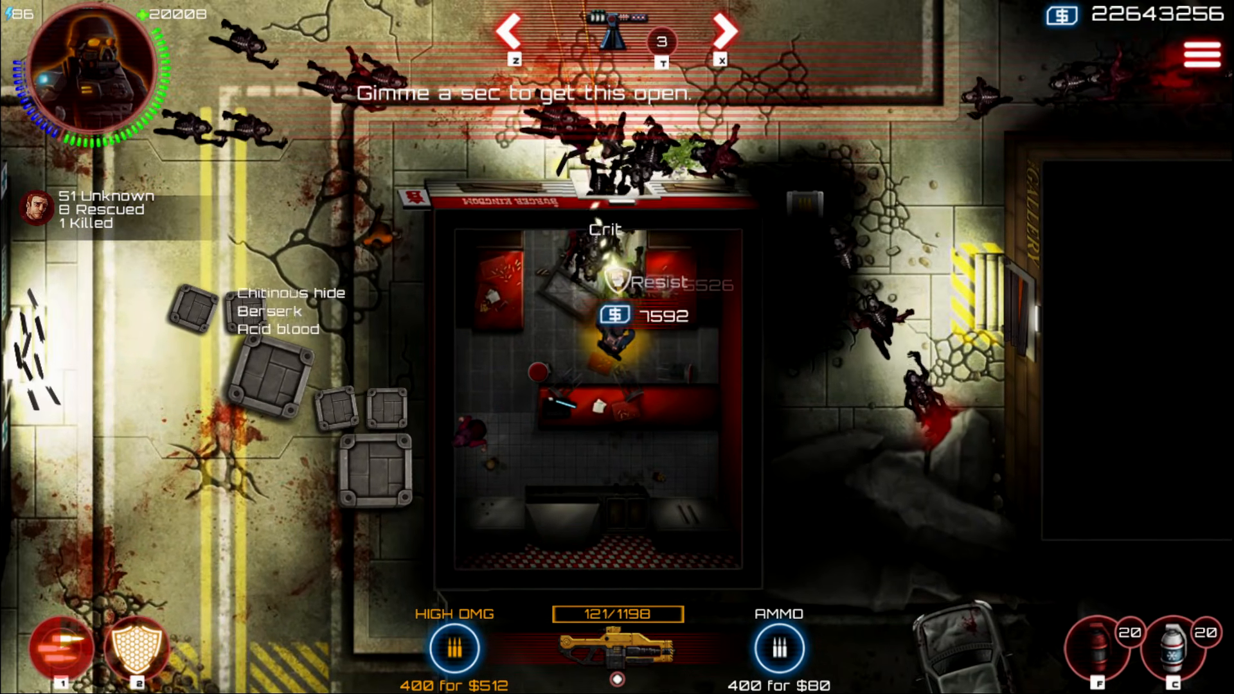
{"action": "key", "text": "s"}
{"action": "key", "text": "a"}
{"action": "key", "text": "w"}
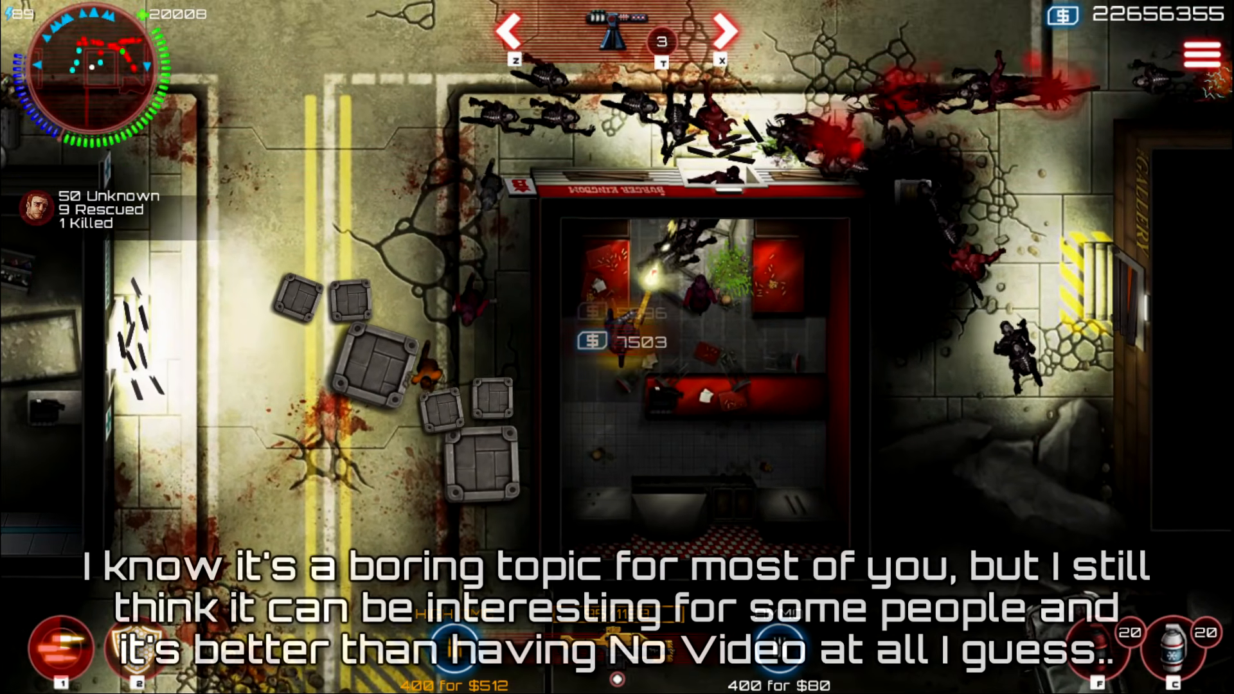
{"action": "key", "text": "s"}
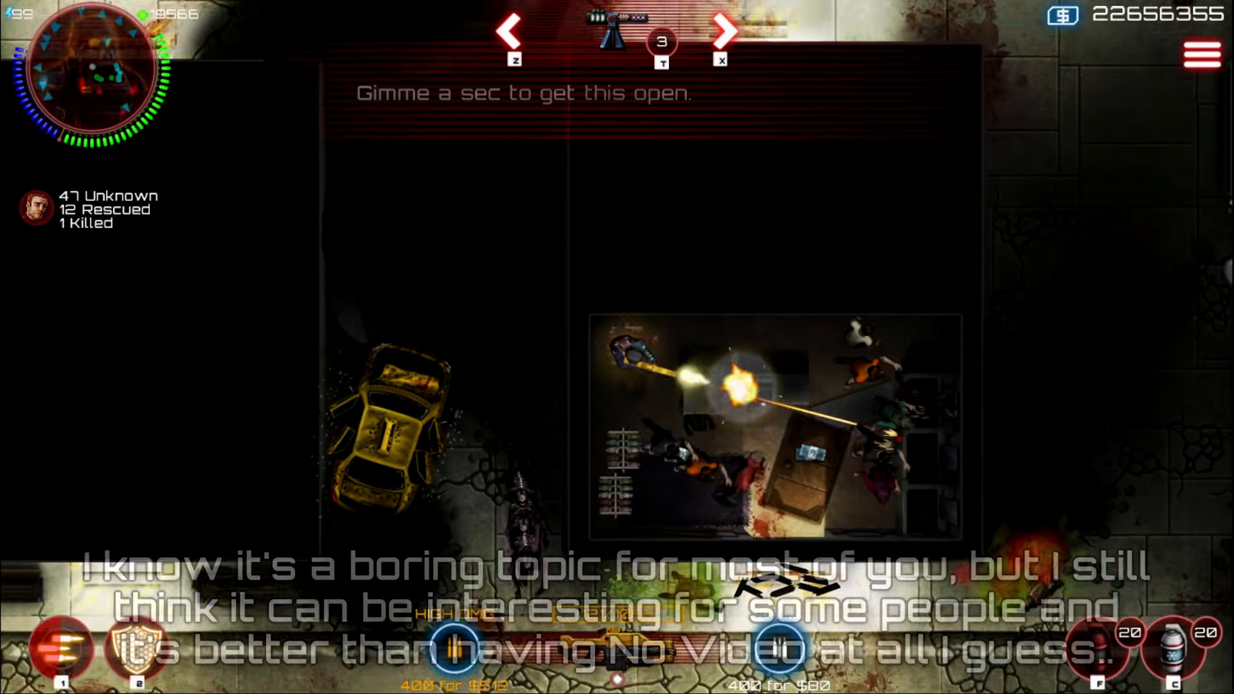
{"action": "key", "text": "s"}
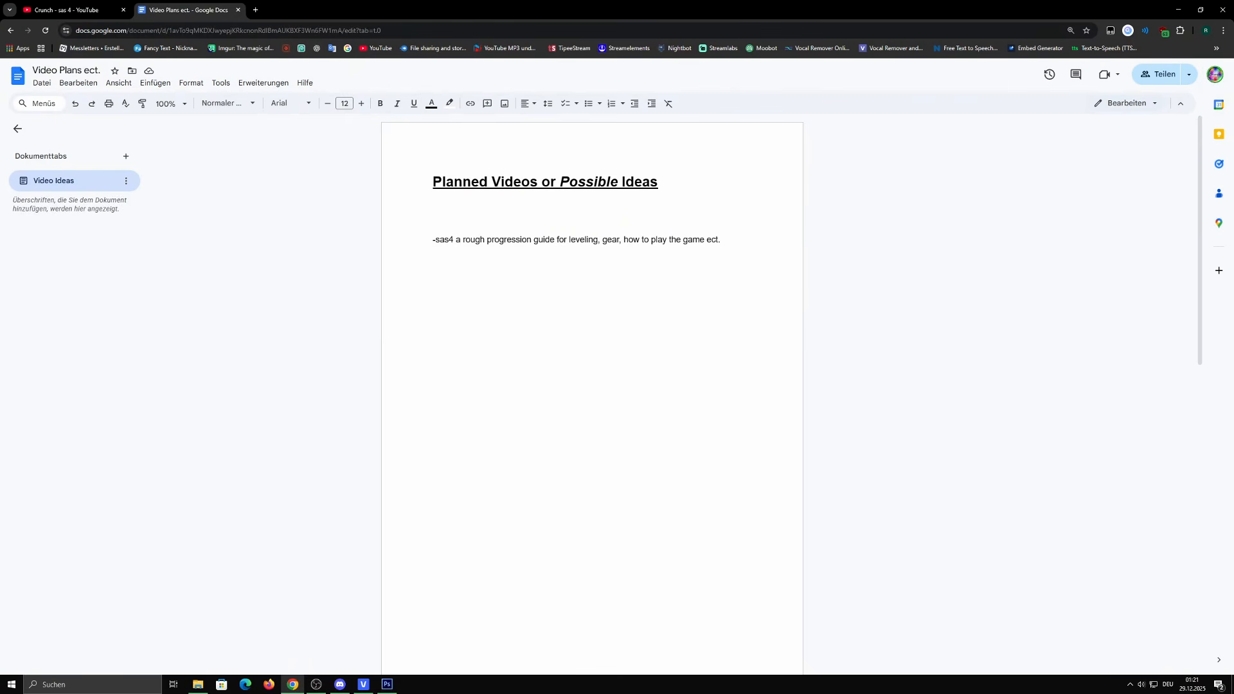
Review the "Planned Videos or Possible Ideas" heading and the sas4 progression guide idea in the Google Docs document
{"action": "triple_click", "coordinate": [403, 173]}
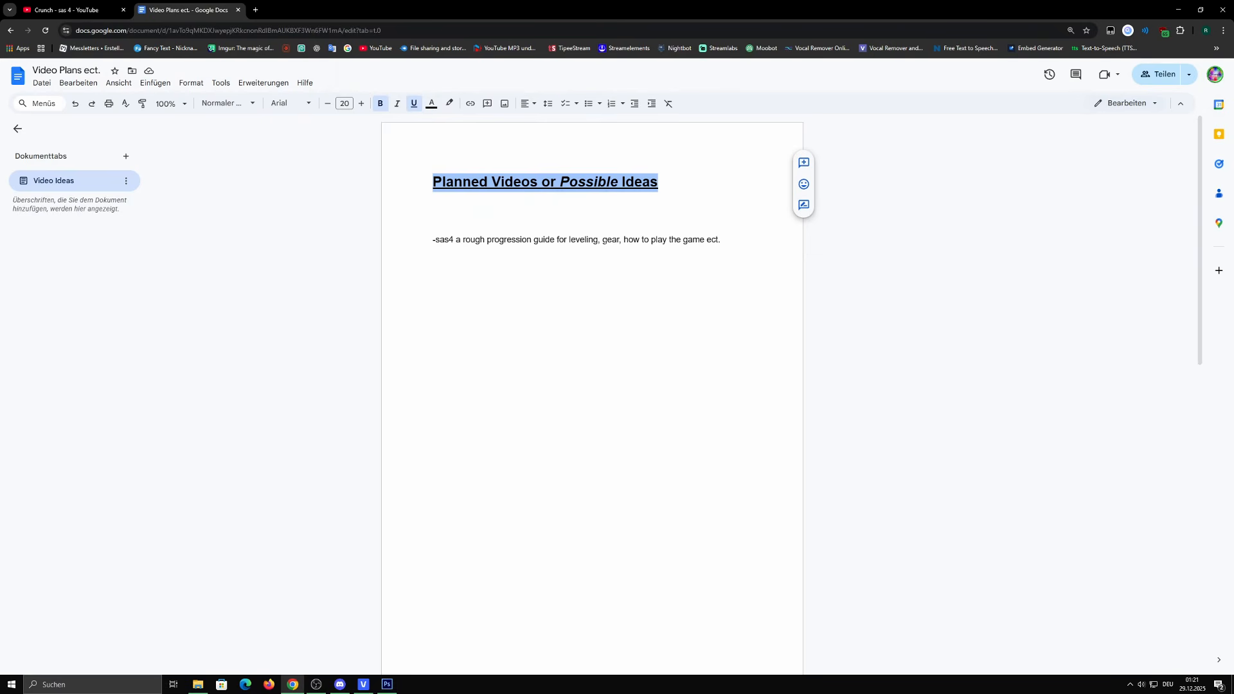
{"action": "triple_click", "coordinate": [434, 243]}
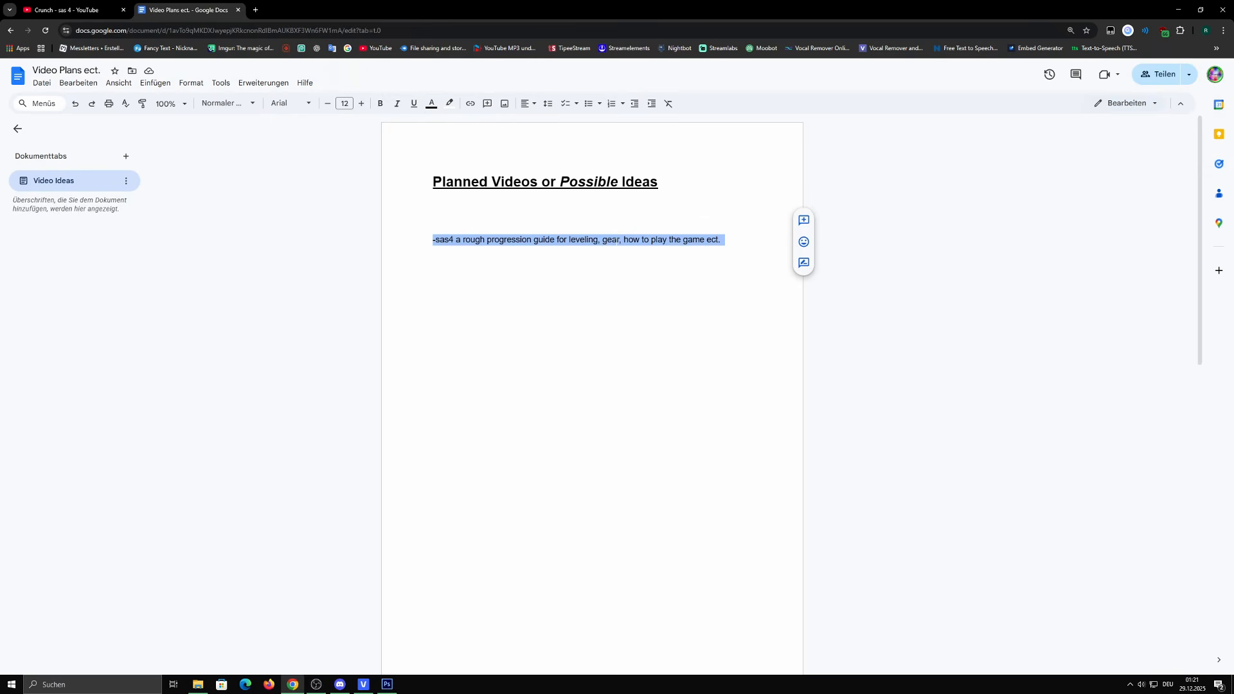
{"action": "left_click", "coordinate": [658, 243]}
{"action": "triple_click", "coordinate": [559, 234]}
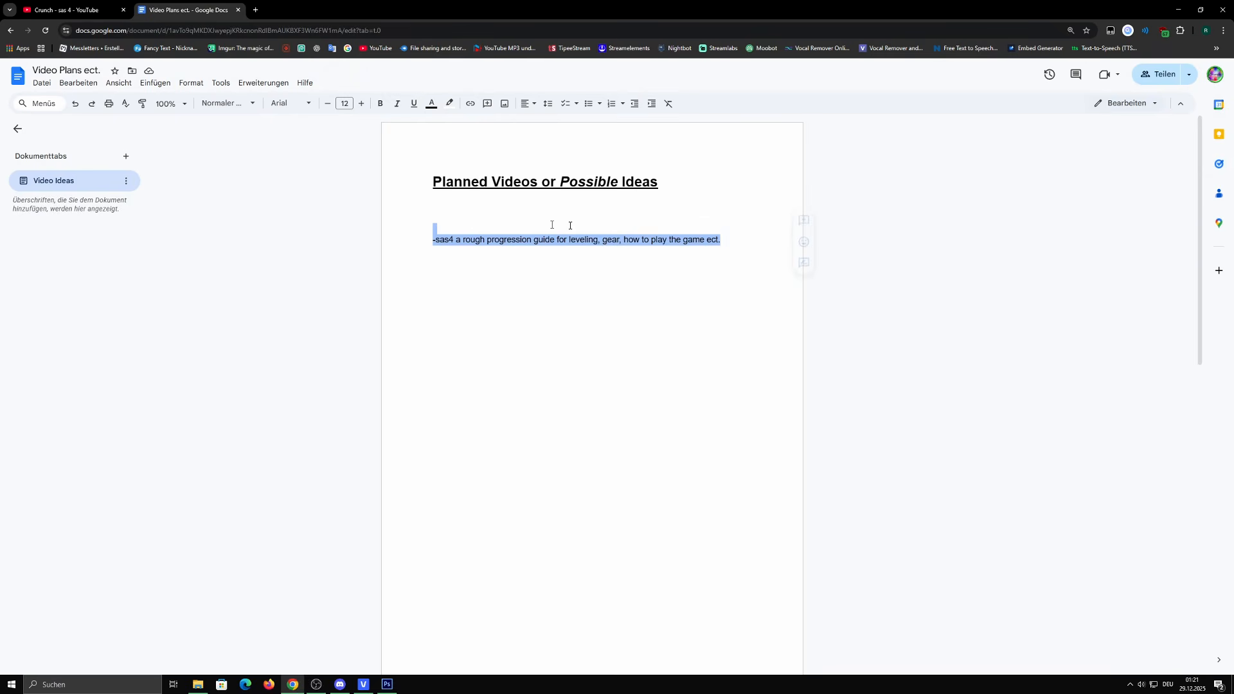
{"action": "left_click", "coordinate": [728, 240]}
{"action": "left_click_drag", "start_coordinate": [728, 241], "coordinate": [434, 229]}
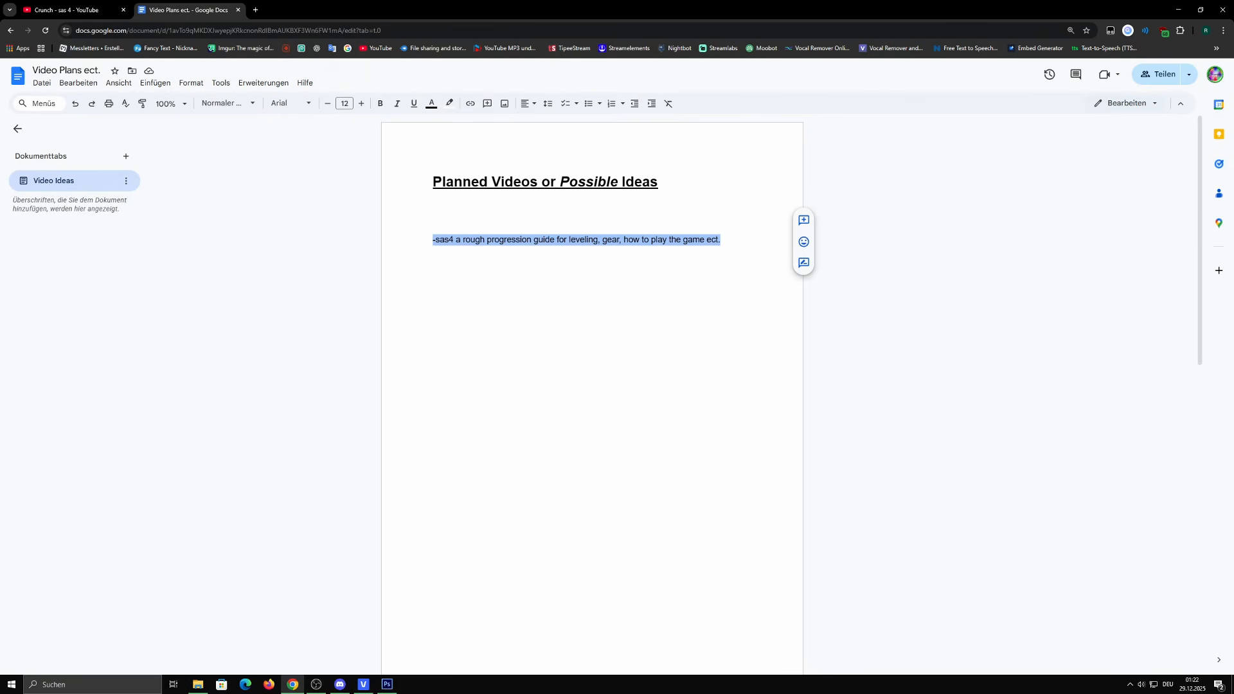
{"action": "left_click", "coordinate": [525, 298]}
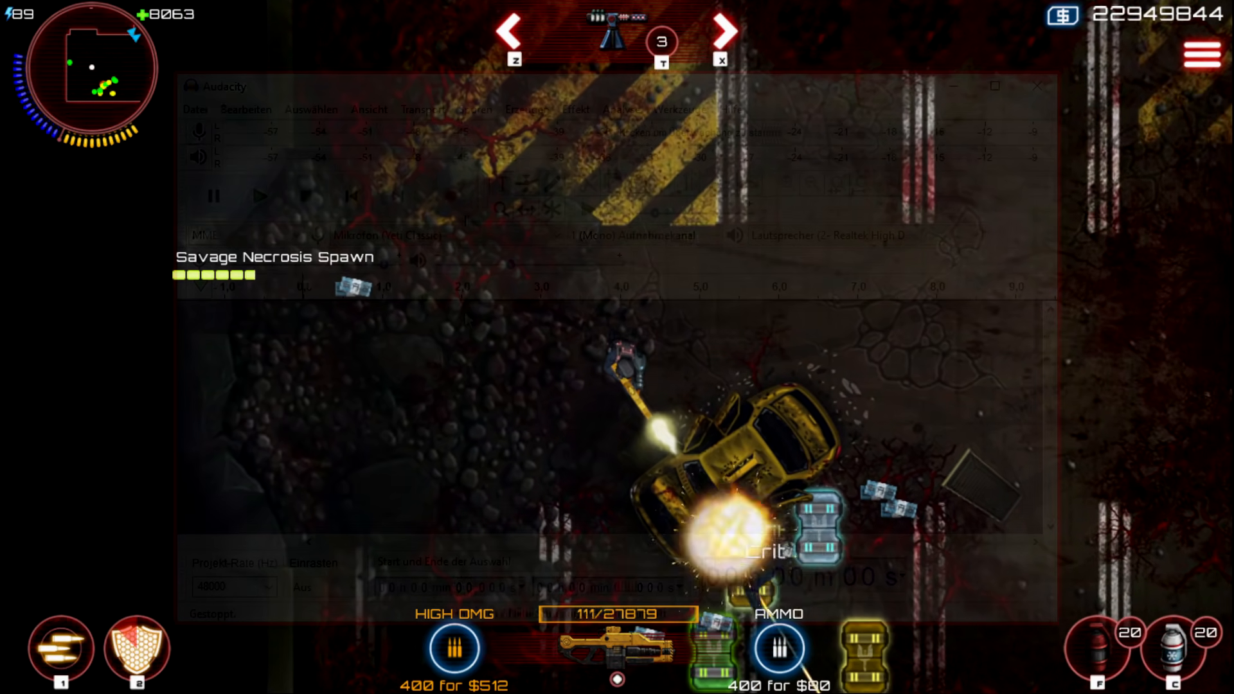
Return to the game, shoot down the Savage Necrosis Spawn beside the yellow car using the first skill, and reload
{"action": "left_click", "coordinate": [451, 196]}
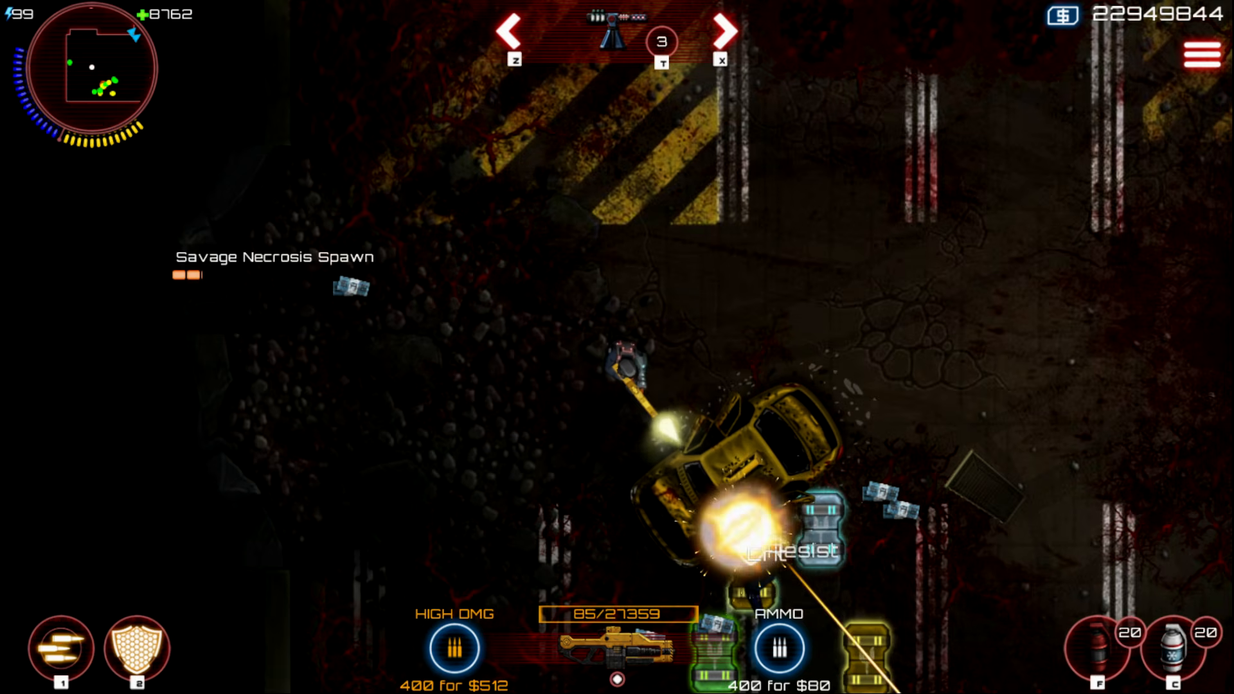
{"action": "key", "text": "1"}
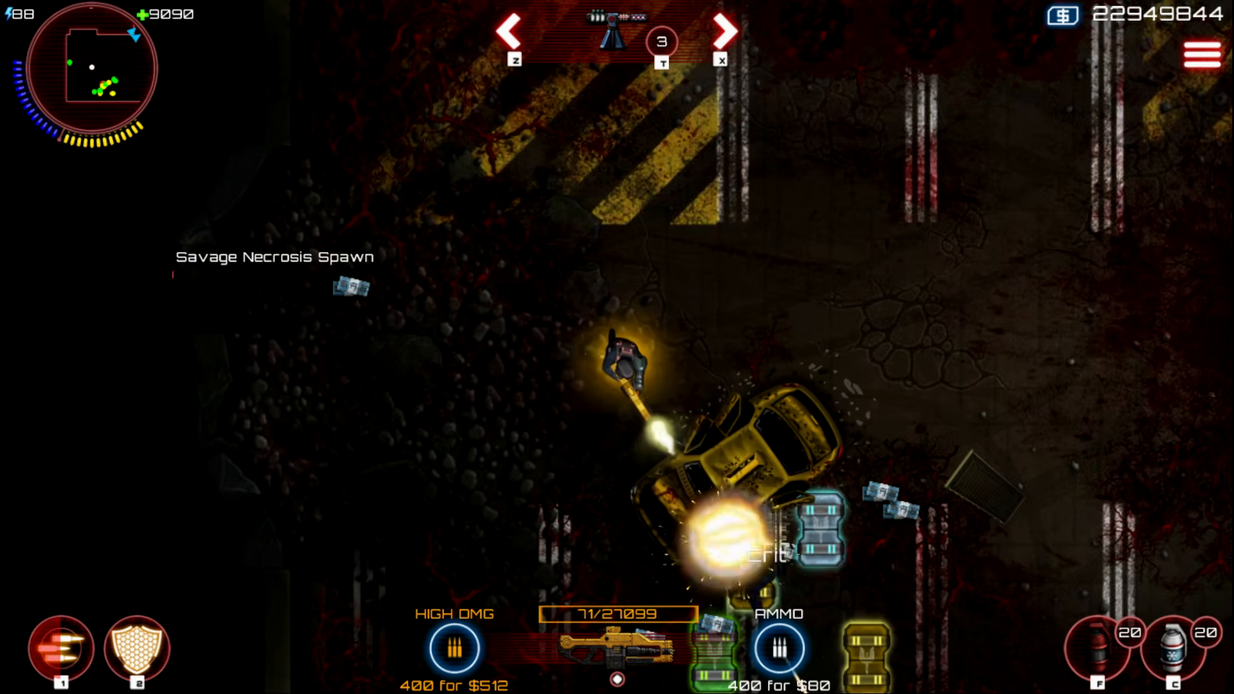
{"action": "key", "text": "a"}
{"action": "key", "text": "s"}
{"action": "key", "text": "d"}
{"action": "key", "text": "r"}
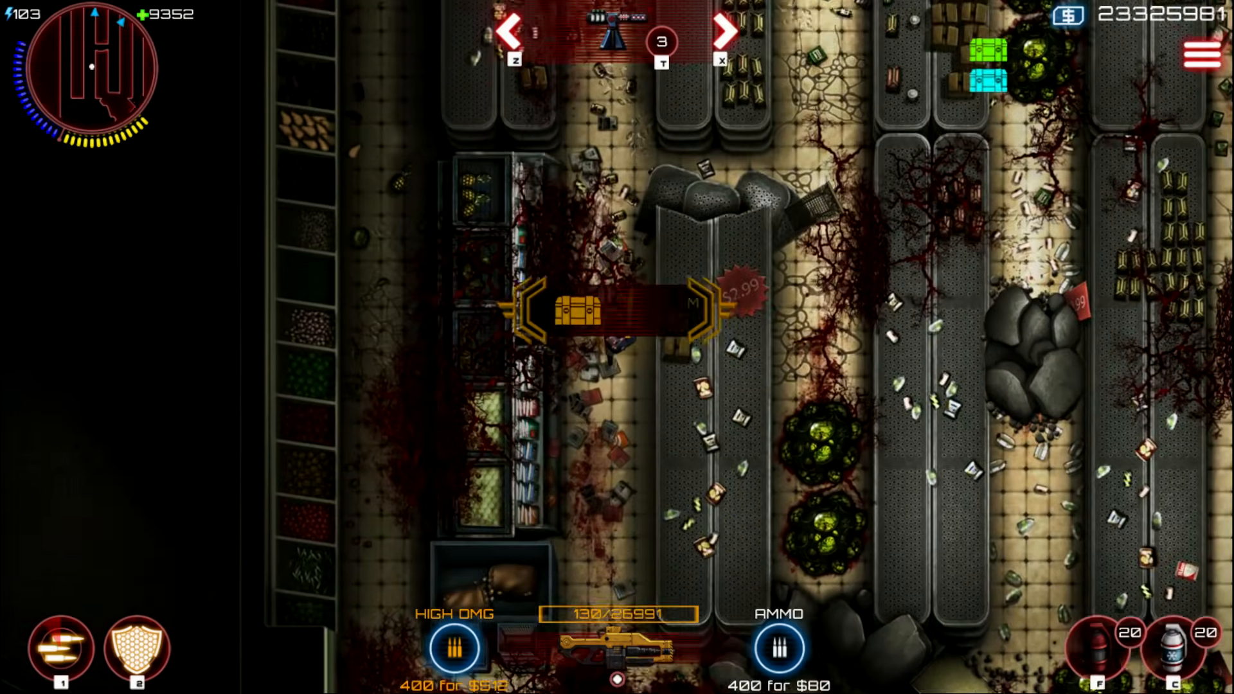
Advance through the supermarket aisles, attack the Purge Nest along the refrigerated back wall, and reload the weapon
{"action": "key", "text": "w"}
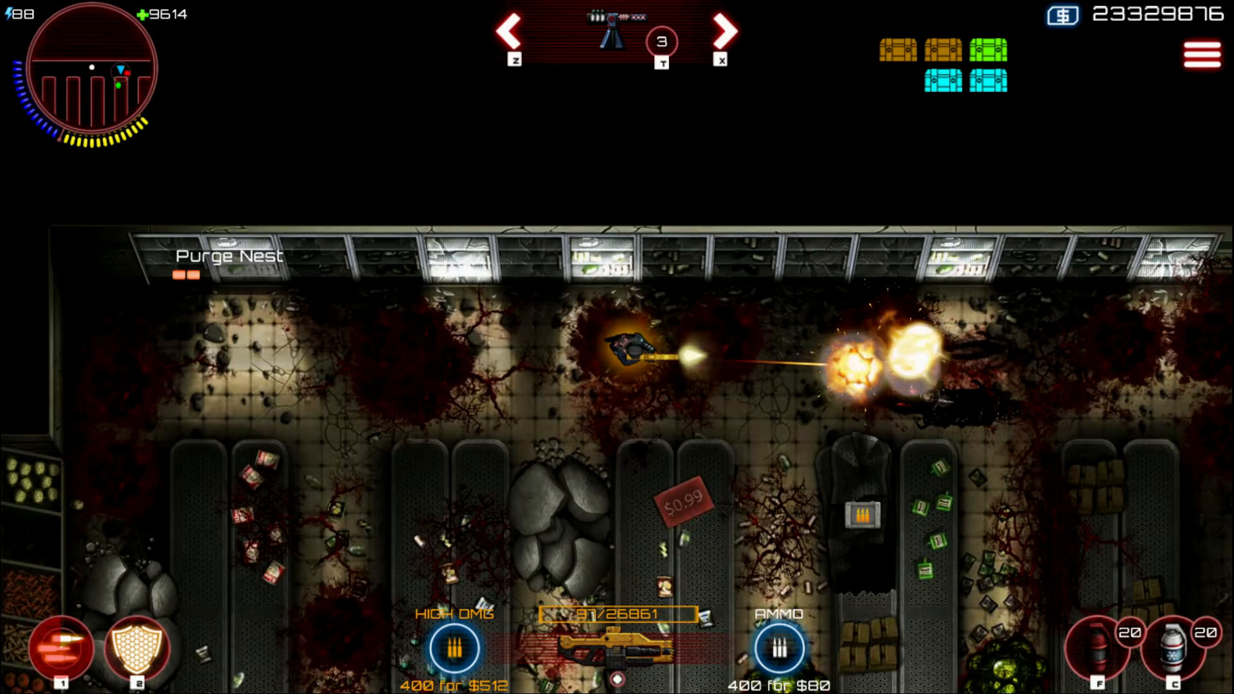
{"action": "key", "text": "d"}
{"action": "key", "text": "s"}
{"action": "key", "text": "w"}
{"action": "key", "text": "s"}
{"action": "key", "text": "r"}
{"action": "key", "text": "w"}
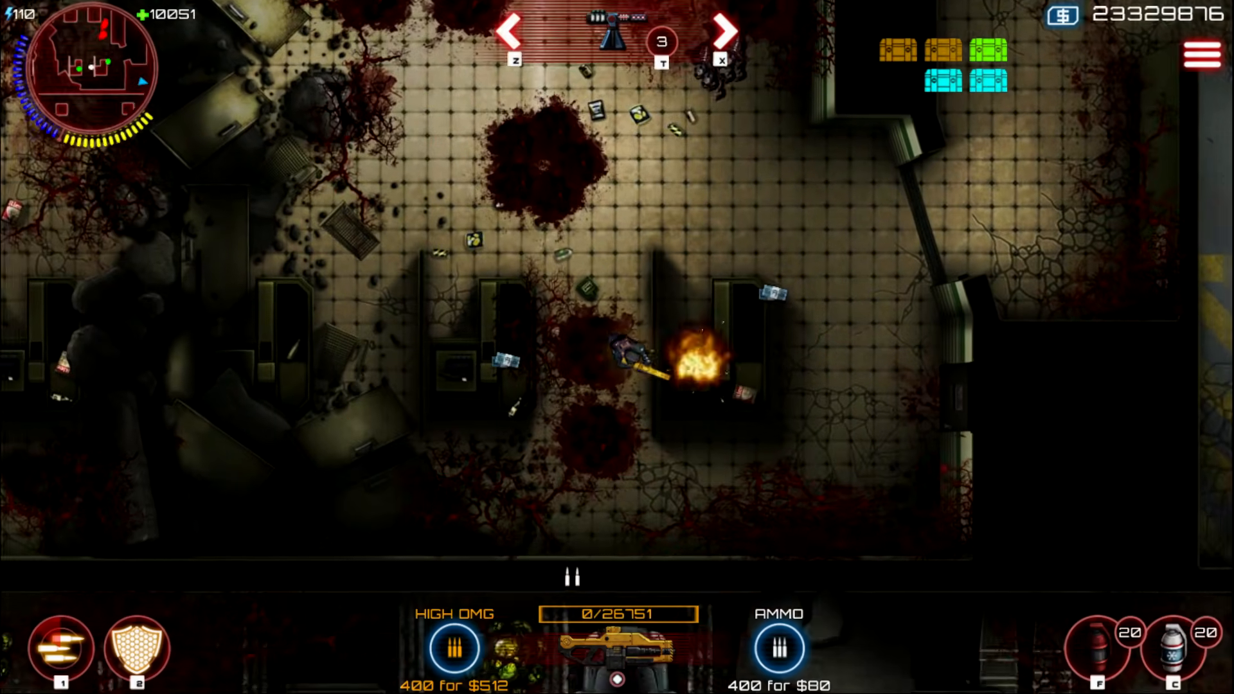
Move past the supermarket checkouts, clear the small side room of zombies, and head out to the parking lot
{"action": "key", "text": "d"}
{"action": "key", "text": "a"}
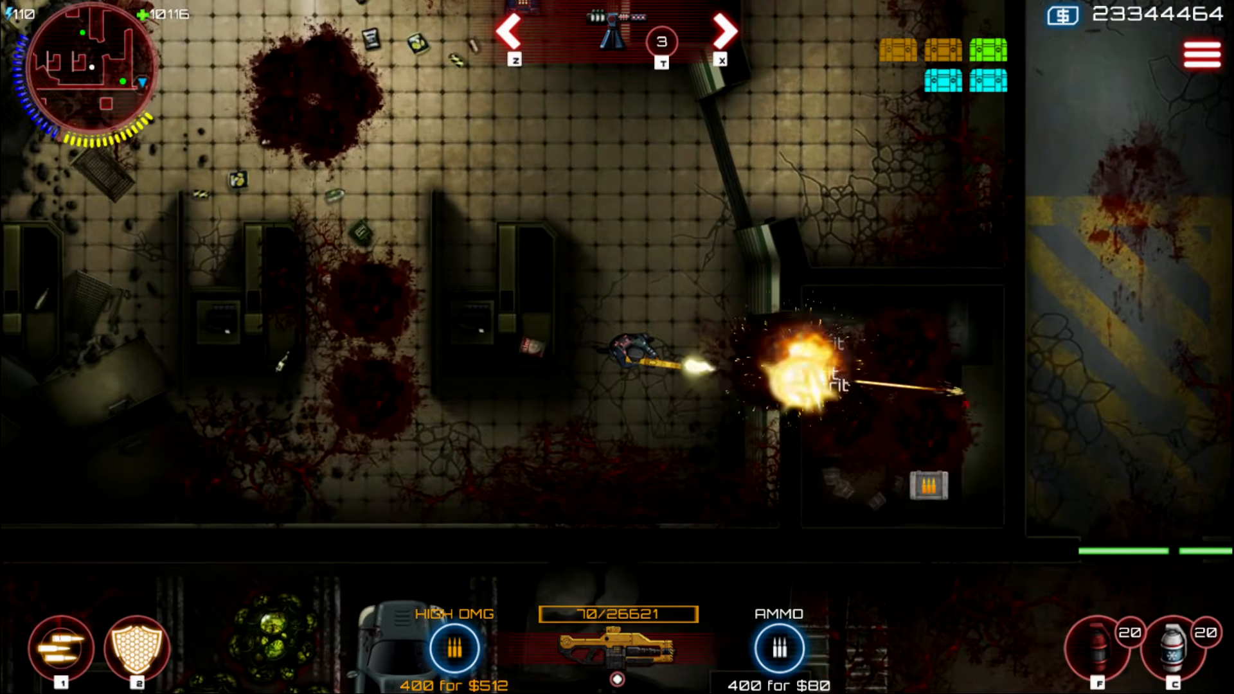
{"action": "key", "text": "w"}
{"action": "key", "text": "s"}
{"action": "key", "text": "d"}
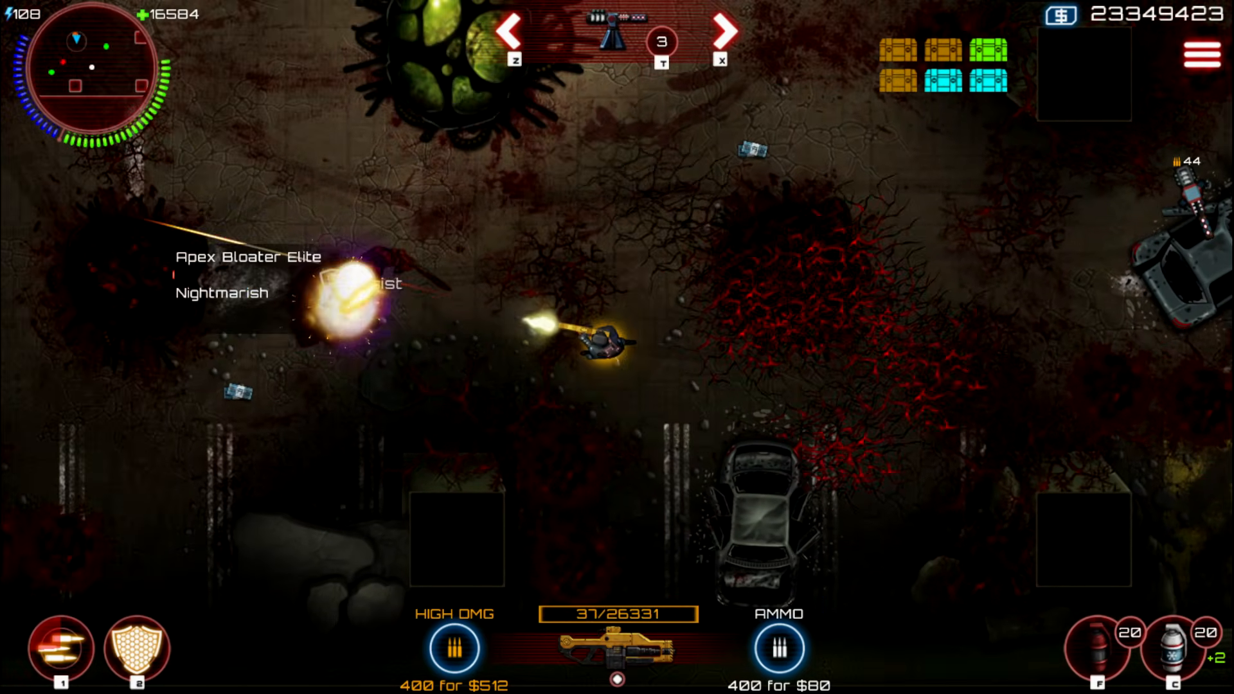
Finish off the Apex Bloater Elite in the parking lot and reload the weapon
{"action": "key", "text": "w"}
{"action": "key", "text": "a"}
{"action": "key", "text": "r"}
{"action": "key", "text": "d"}
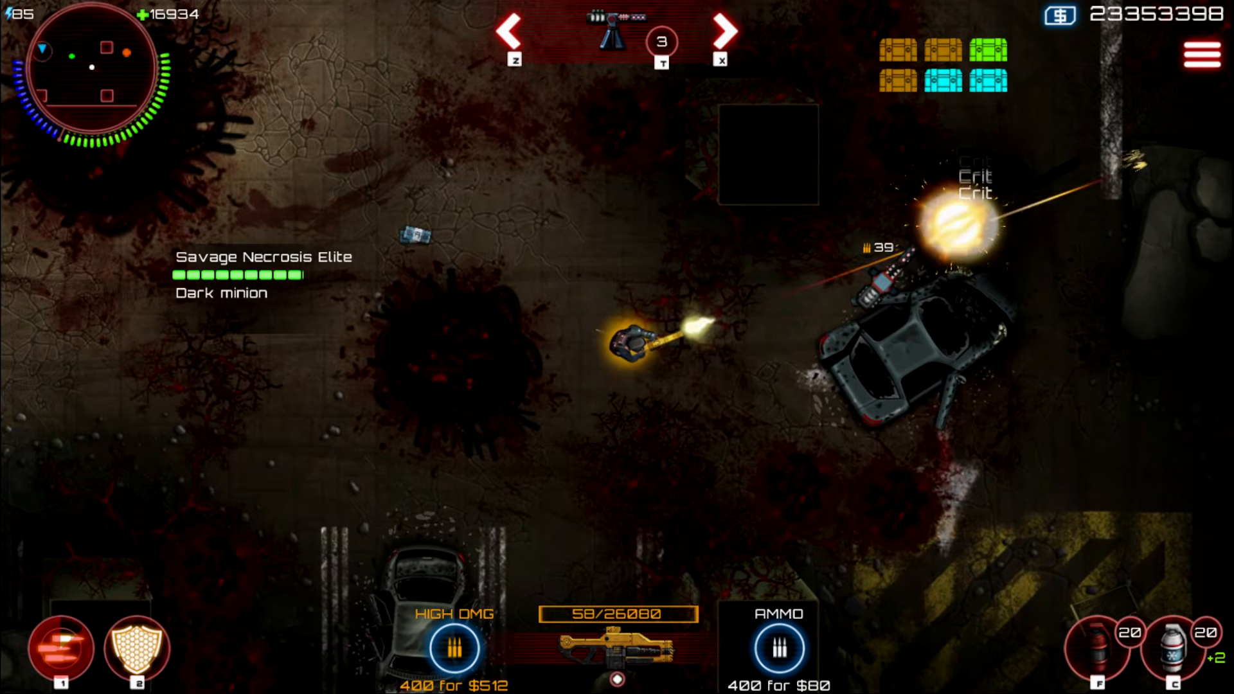
Kite the Savage Necrosis Elite around the parking lot with support from two placed turrets and activate the first skill
{"action": "key", "text": "a"}
{"action": "key", "text": "s"}
{"action": "key", "text": "w"}
{"action": "key", "text": "s"}
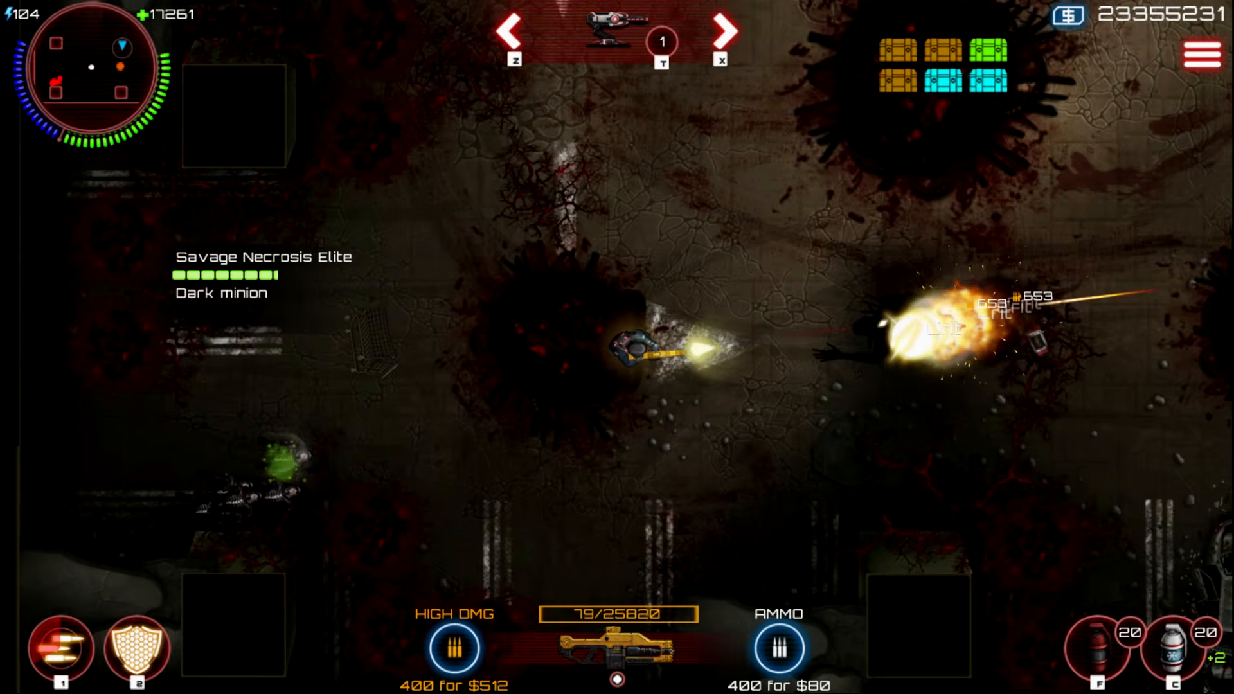
{"action": "key", "text": "w"}
{"action": "key", "text": "d"}
{"action": "key", "text": "s"}
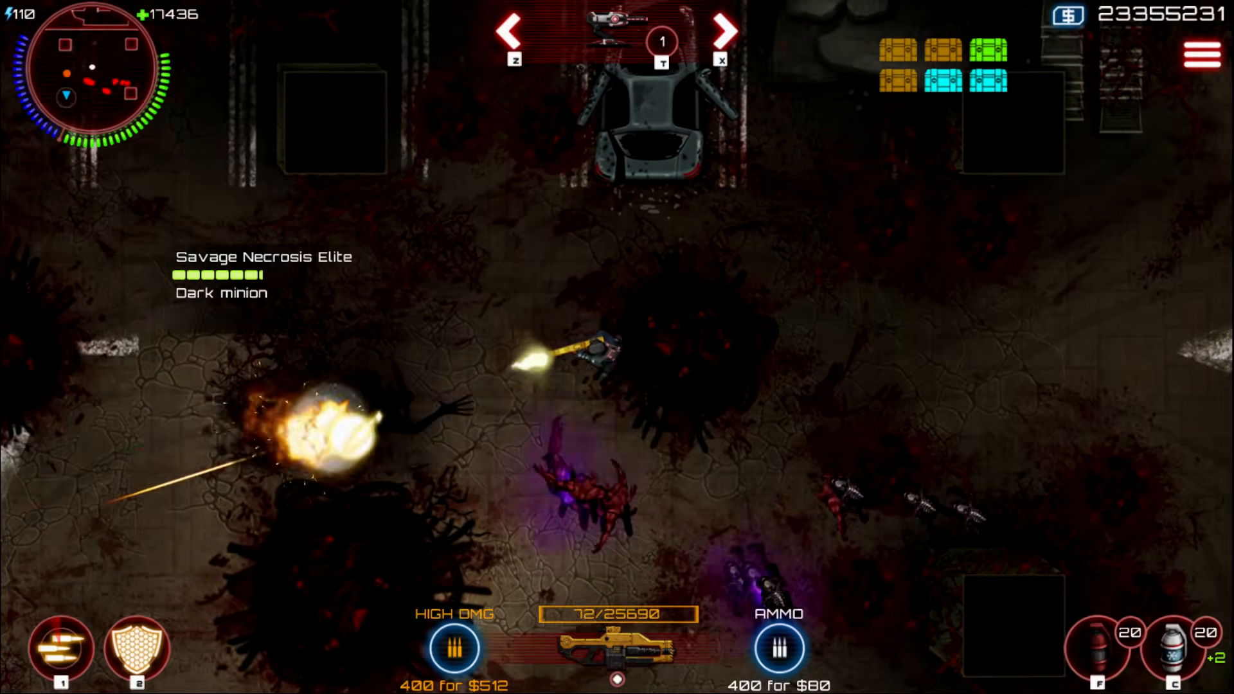
{"action": "key", "text": "s"}
{"action": "key", "text": "1"}
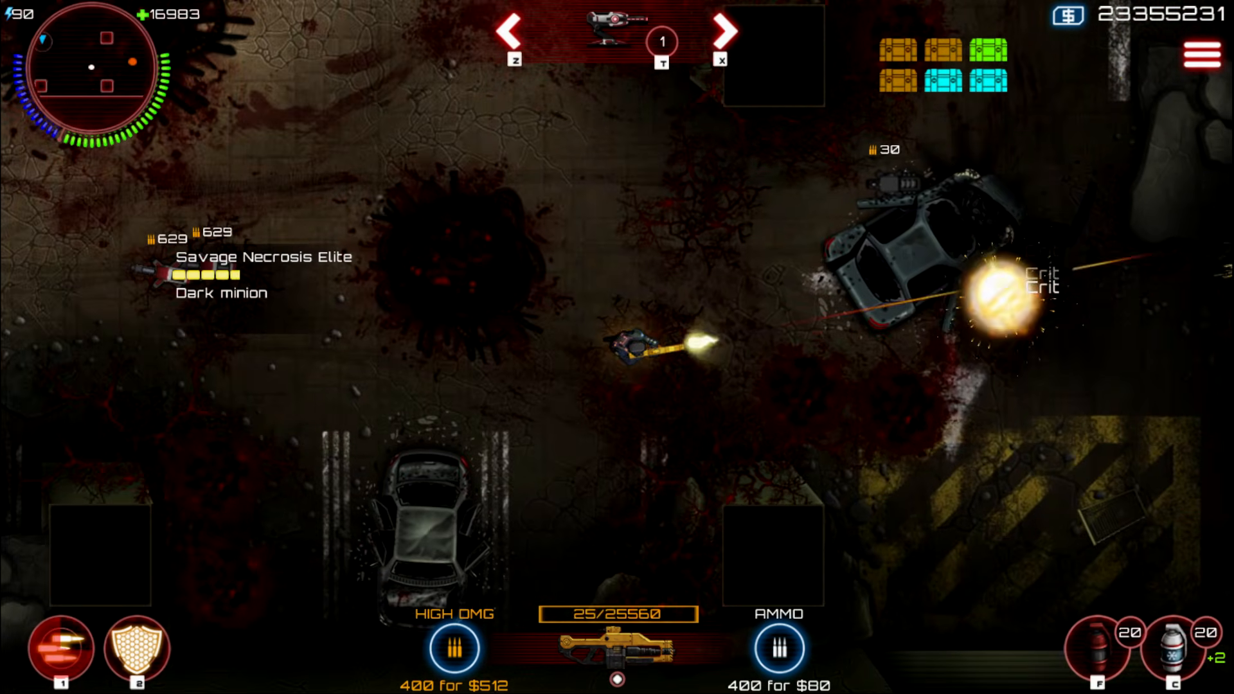
Keep circling the parked cars while firing at the Savage Necrosis Elite until it is killed
{"action": "key", "text": "a"}
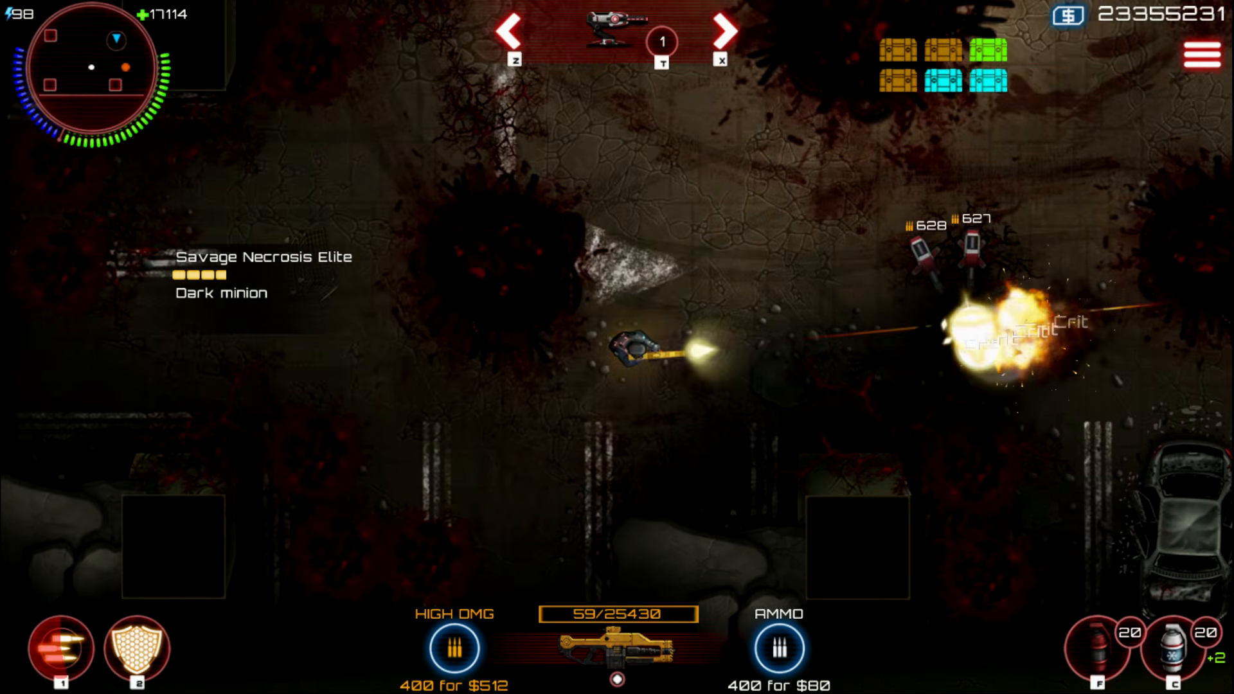
{"action": "key", "text": "w"}
{"action": "key", "text": "d"}
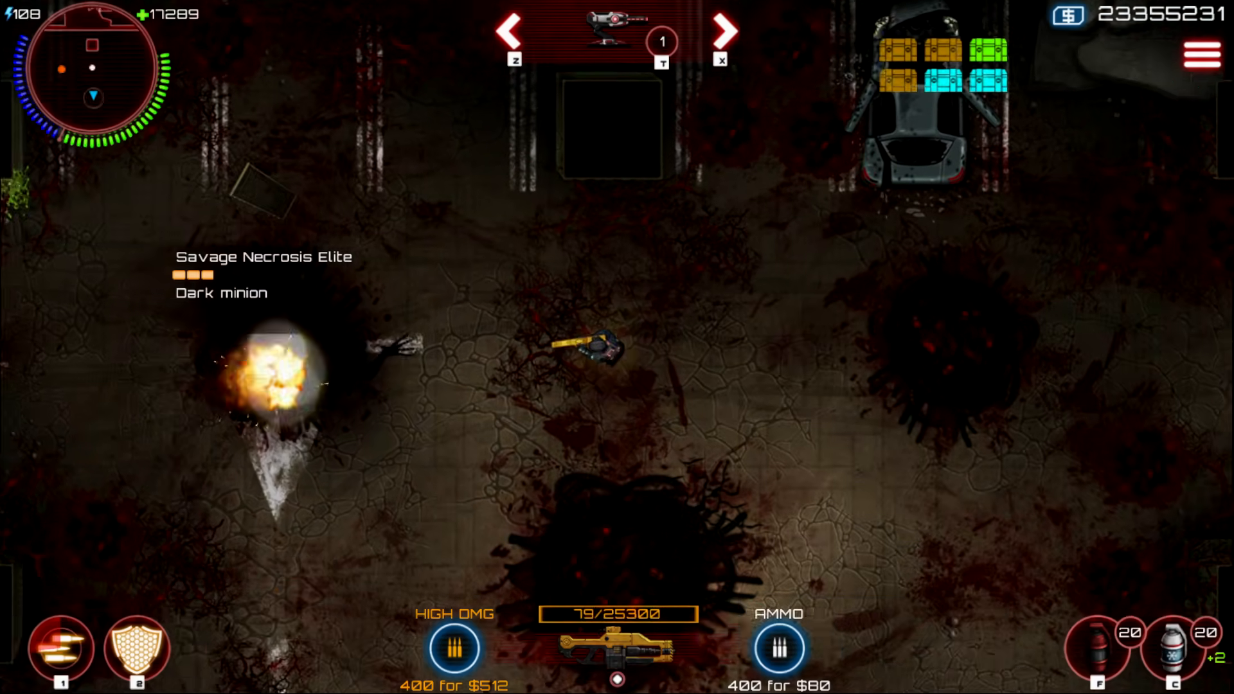
{"action": "key", "text": "s"}
{"action": "key", "text": "d"}
{"action": "key", "text": "s"}
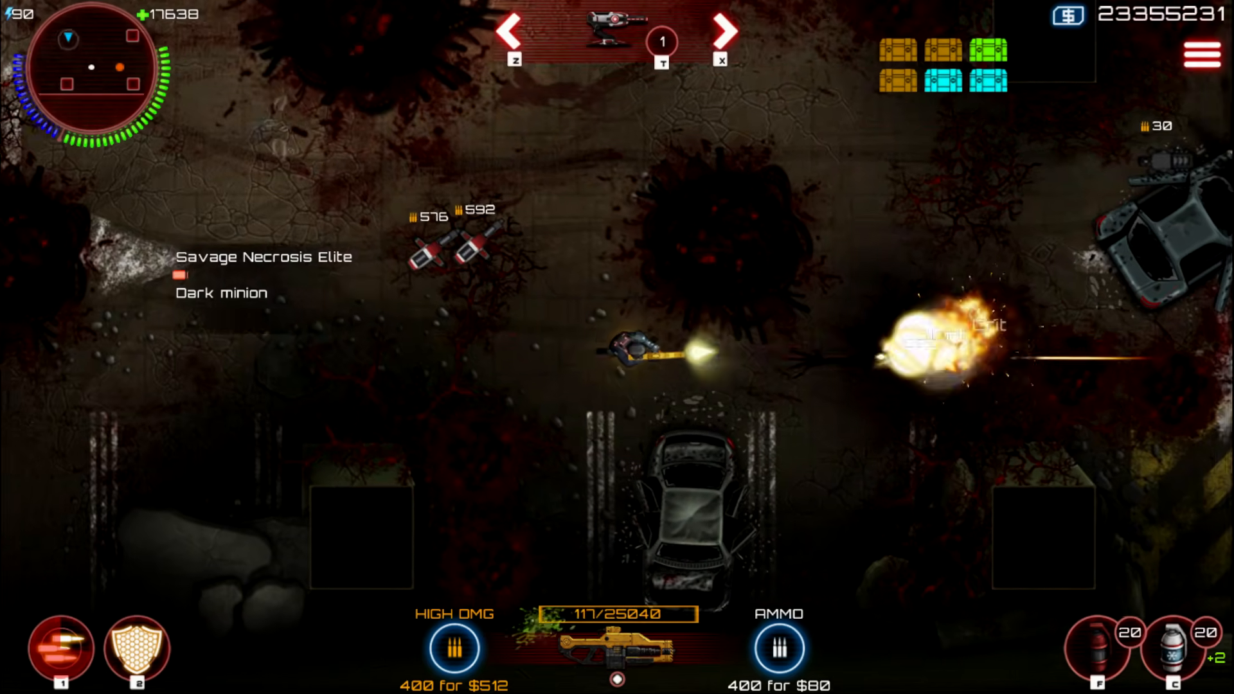
{"action": "key", "text": "w"}
{"action": "key", "text": "d"}
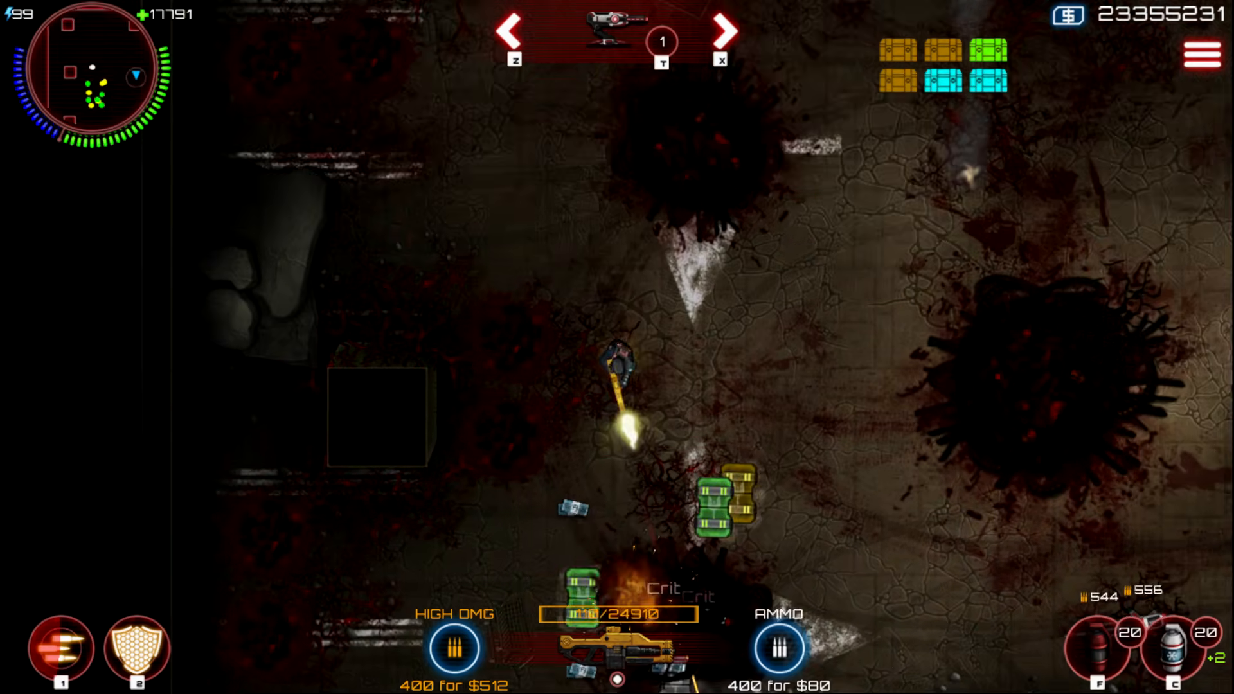
Collect the dropped crates and cash in the parking lot while firing at the Savage Necrosis Spawn Elite with the first skill active
{"action": "key", "text": "s"}
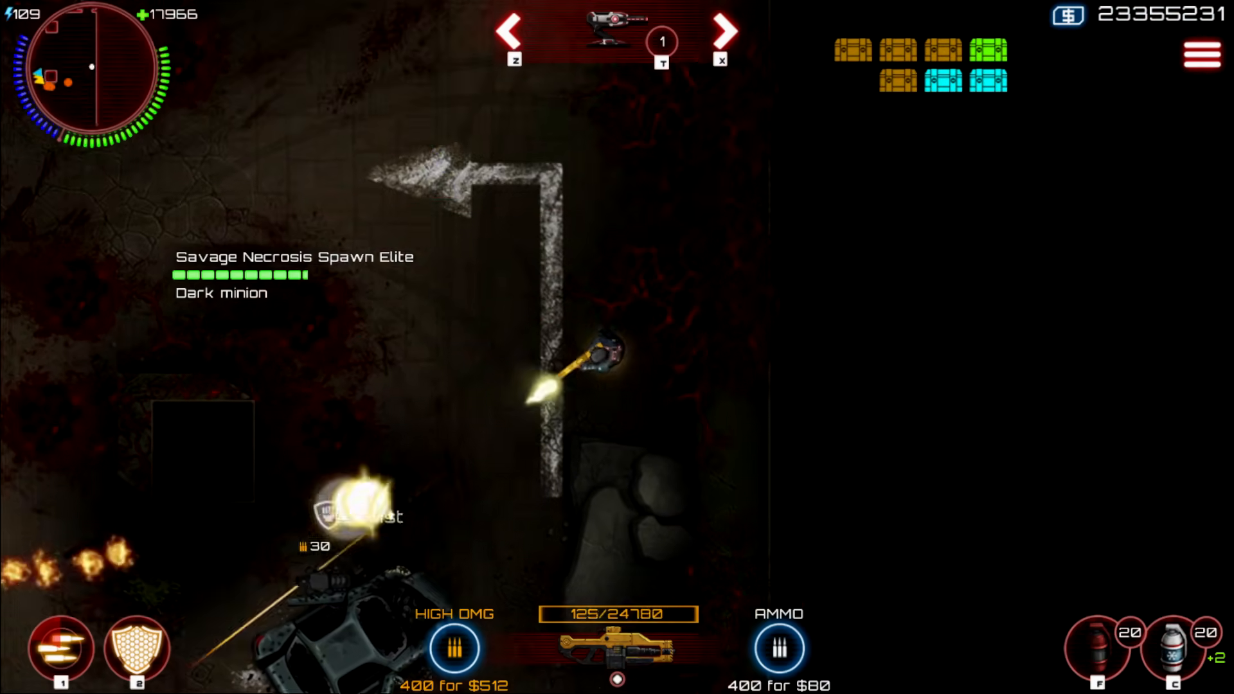
{"action": "key", "text": "a"}
{"action": "key", "text": "s"}
{"action": "key", "text": "1"}
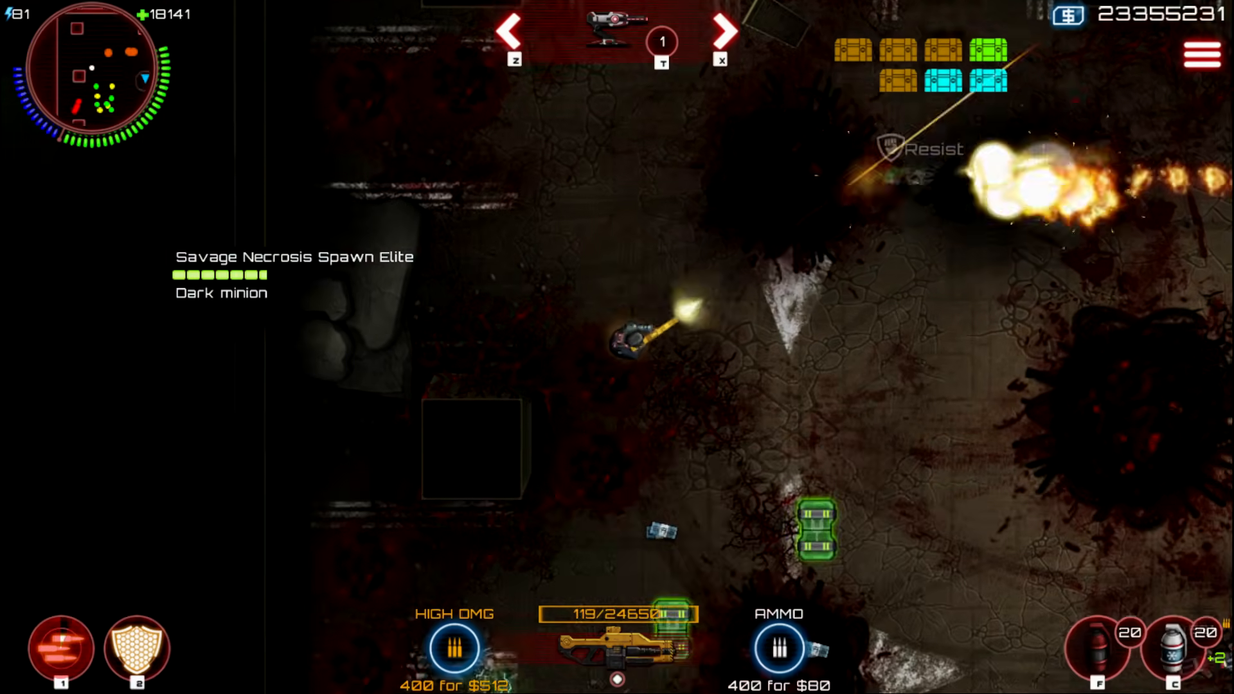
{"action": "key", "text": "d"}
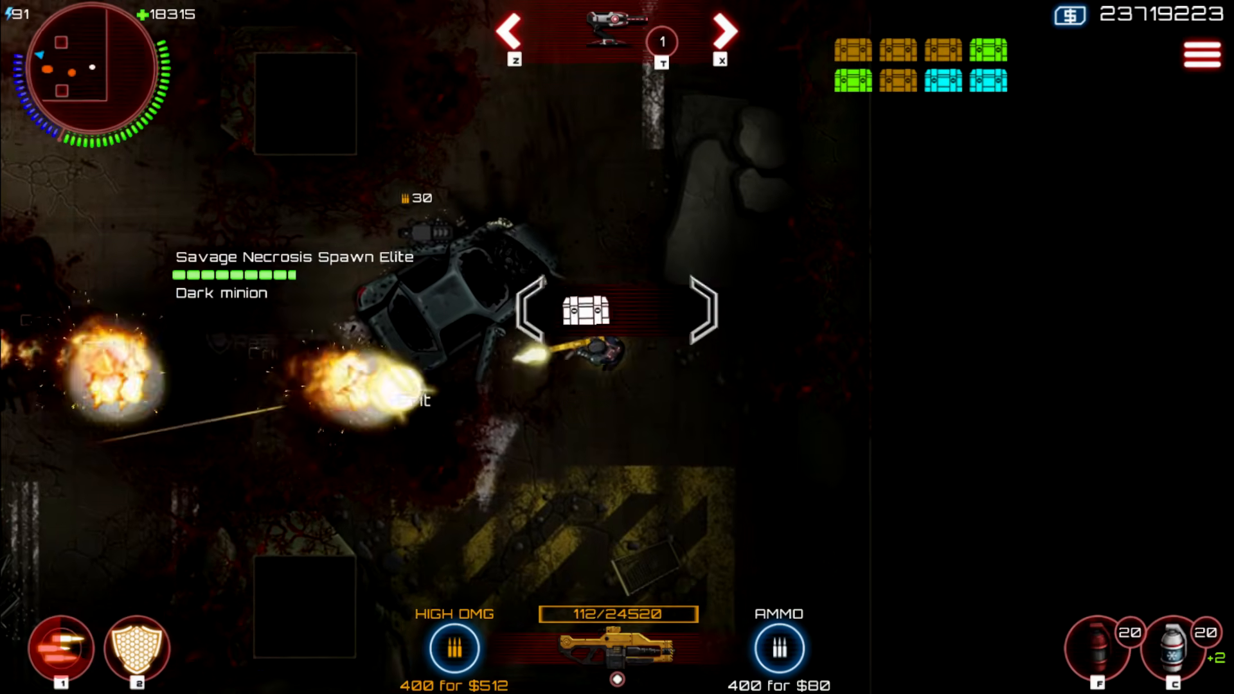
{"action": "key", "text": "a"}
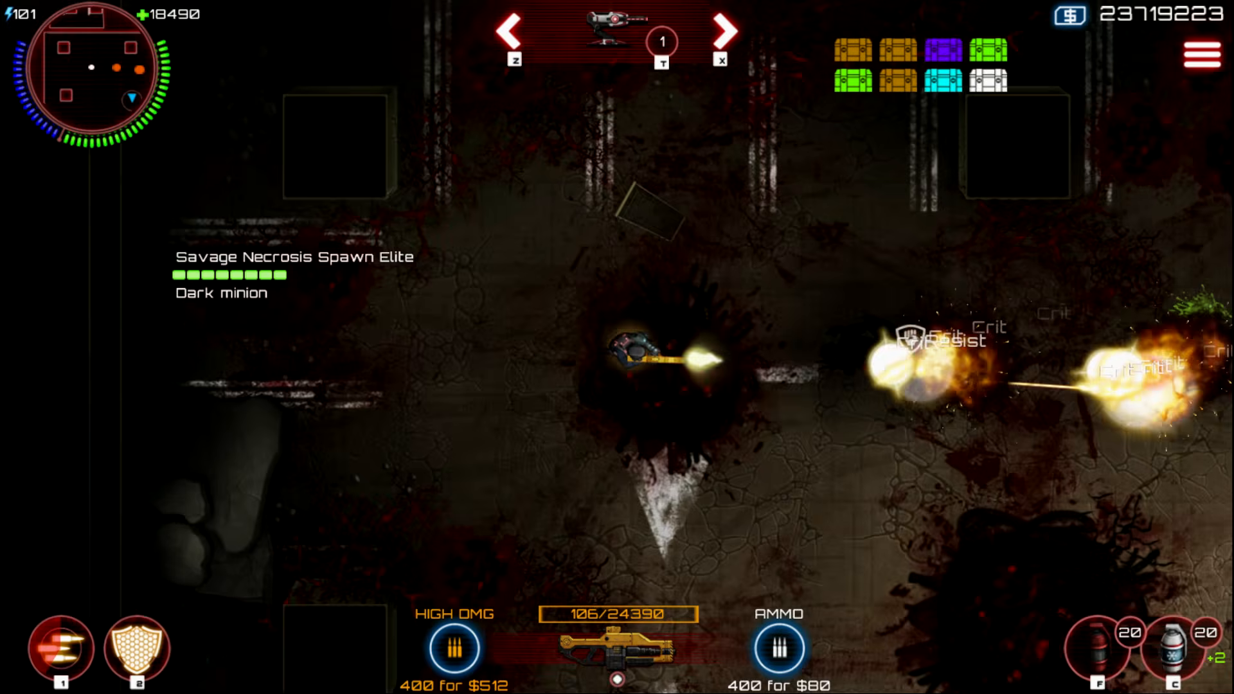
Circle the parking lot while firing at the Savage Necrosis Spawn Elite and reactivate the first skill
{"action": "key", "text": "s"}
{"action": "key", "text": "d"}
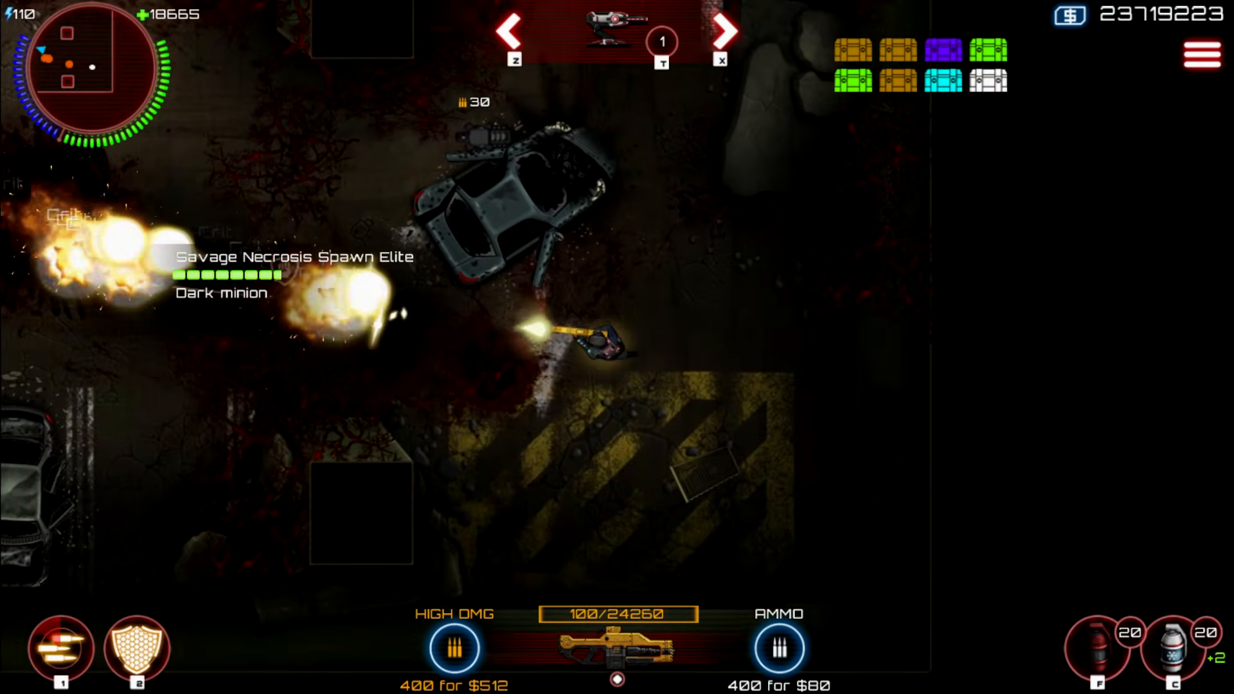
{"action": "key", "text": "a"}
{"action": "key", "text": "1"}
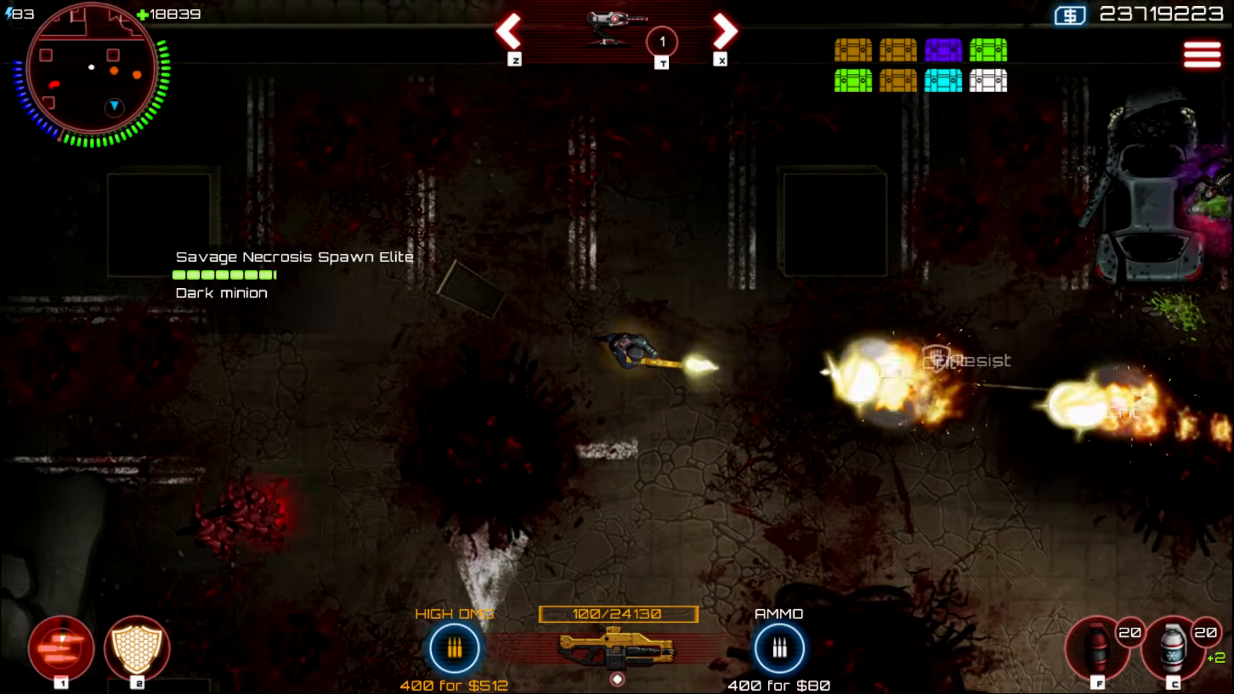
{"action": "key", "text": "s"}
{"action": "key", "text": "d"}
{"action": "key", "text": "w"}
{"action": "key", "text": "s"}
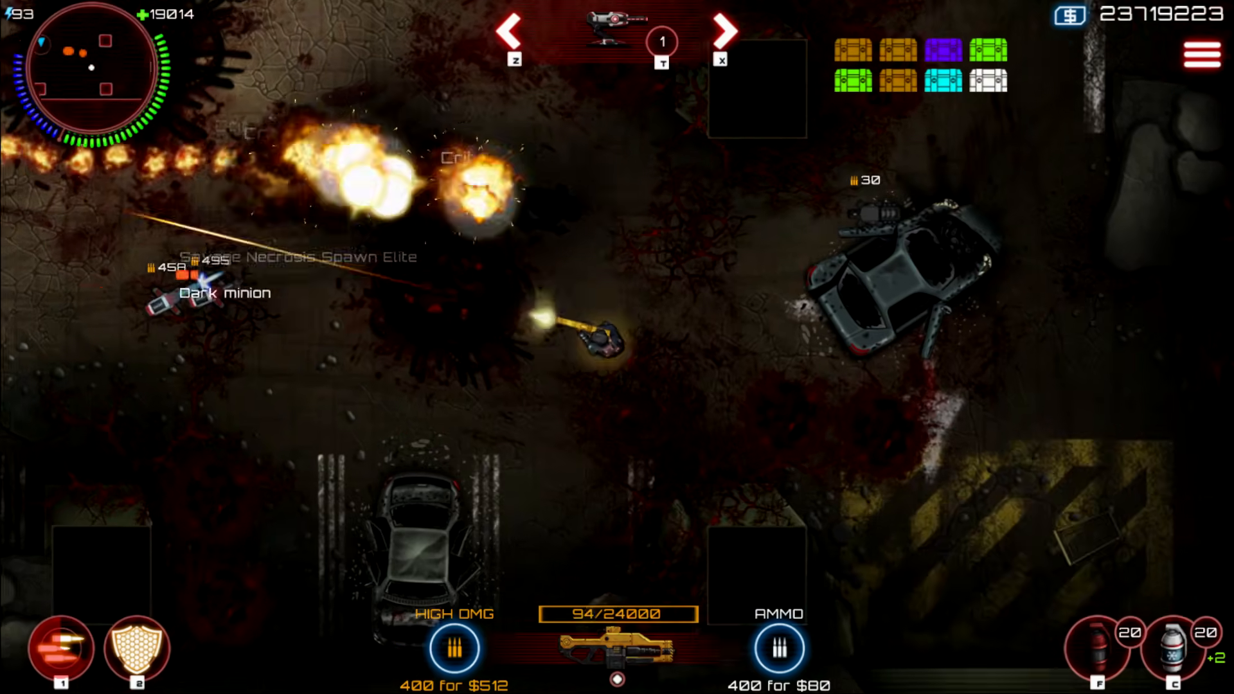
Kite the Savage Necrosis Spawn Elite past the two placed turrets while shooting, activating the first skill again
{"action": "key", "text": "w"}
{"action": "key", "text": "d"}
{"action": "key", "text": "s"}
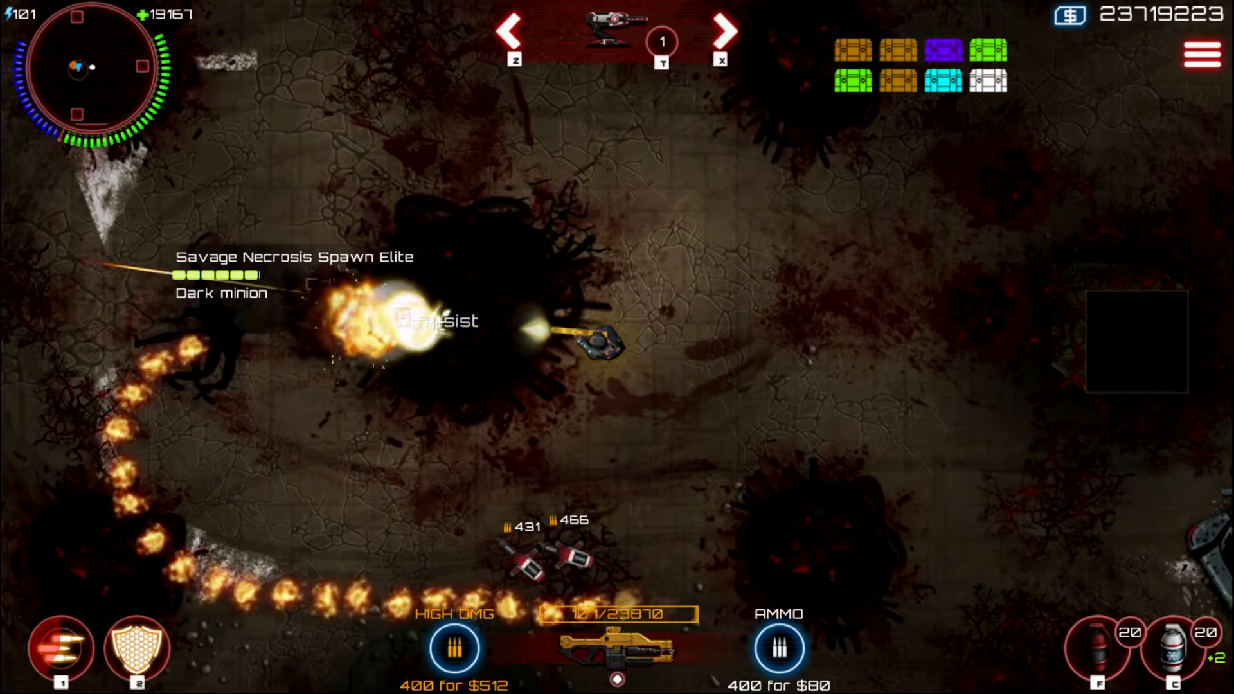
{"action": "key", "text": "a"}
{"action": "key", "text": "d"}
{"action": "key", "text": "s"}
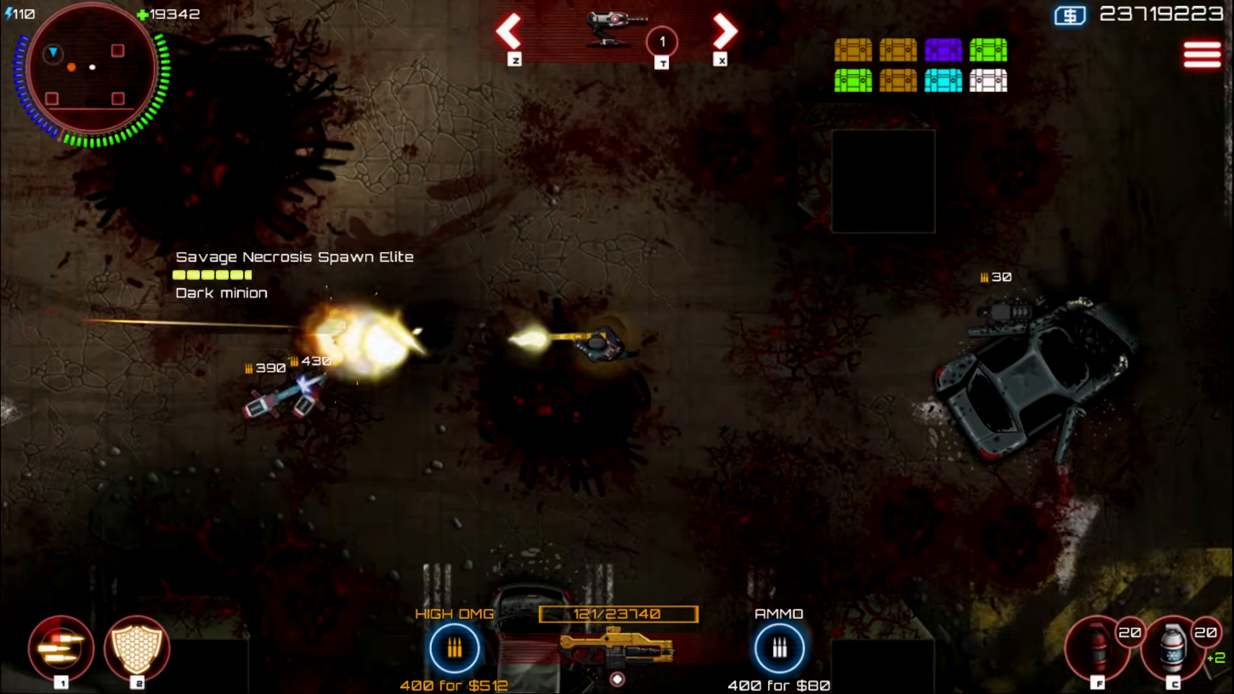
{"action": "key", "text": "w"}
{"action": "key", "text": "1"}
{"action": "key", "text": "s"}
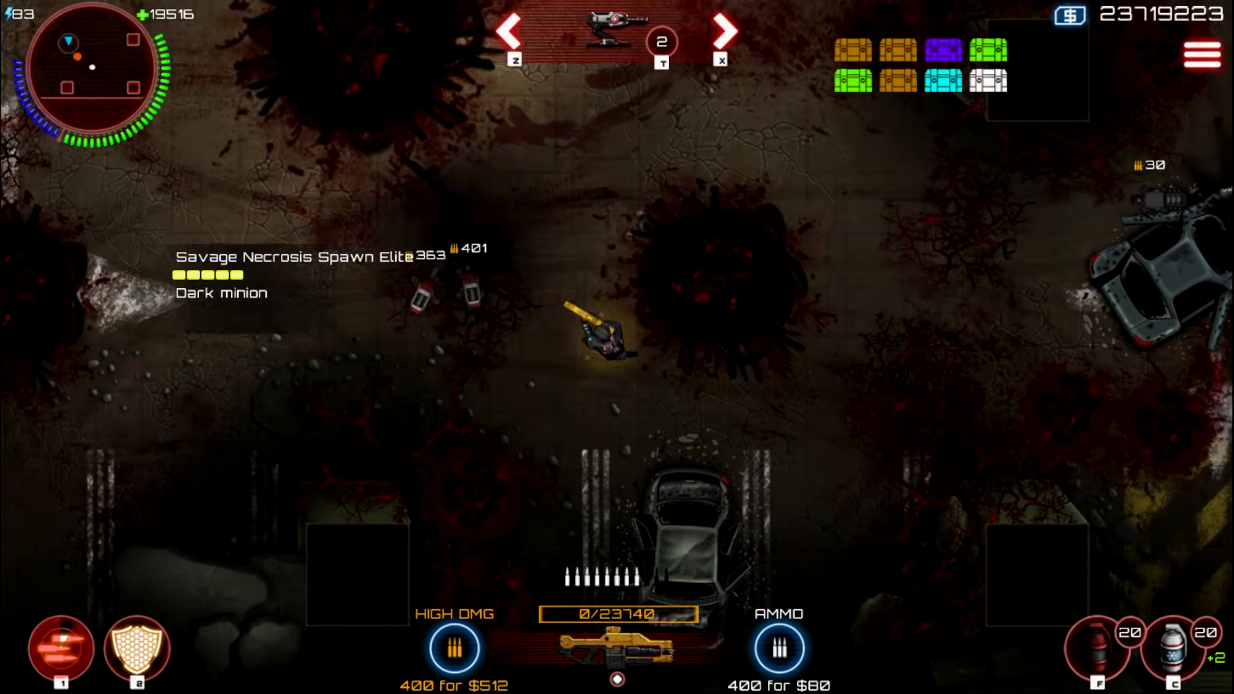
Keep firing at the Savage Necrosis Spawn Elite from alternating sides through a reload, and trigger the first skill once more
{"action": "key", "text": "w"}
{"action": "key", "text": "a"}
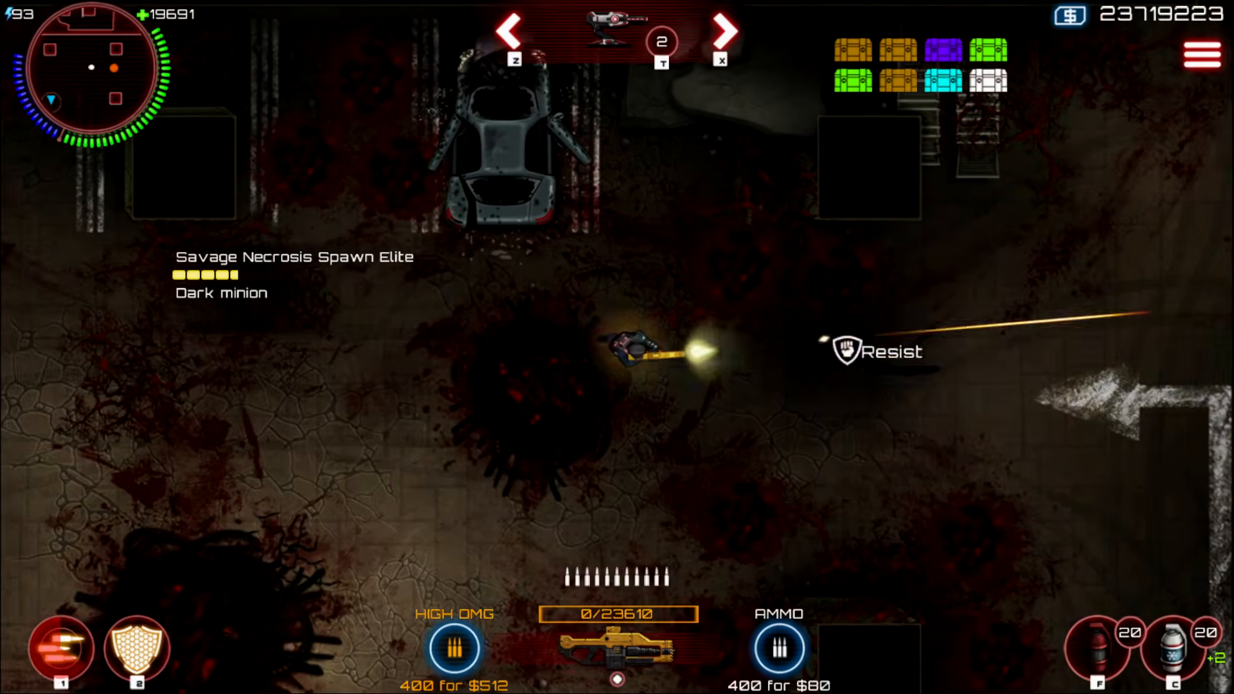
{"action": "key", "text": "s"}
{"action": "key", "text": "d"}
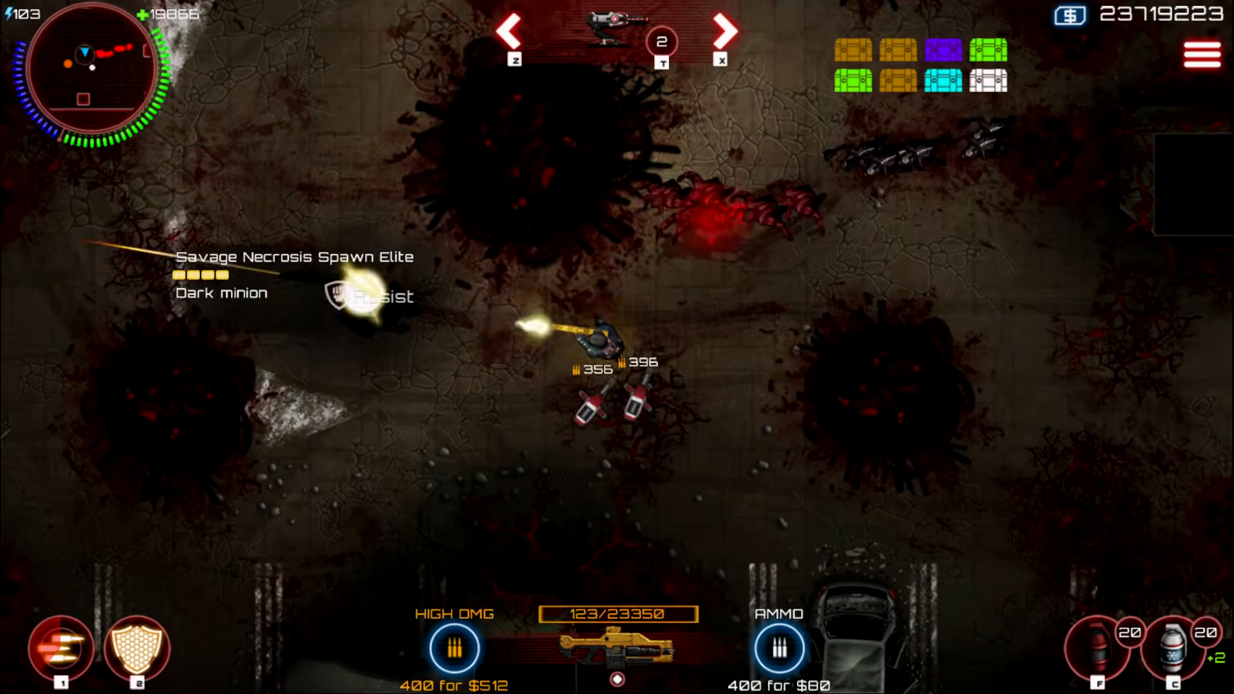
{"action": "key", "text": "w"}
{"action": "key", "text": "s"}
{"action": "key", "text": "a"}
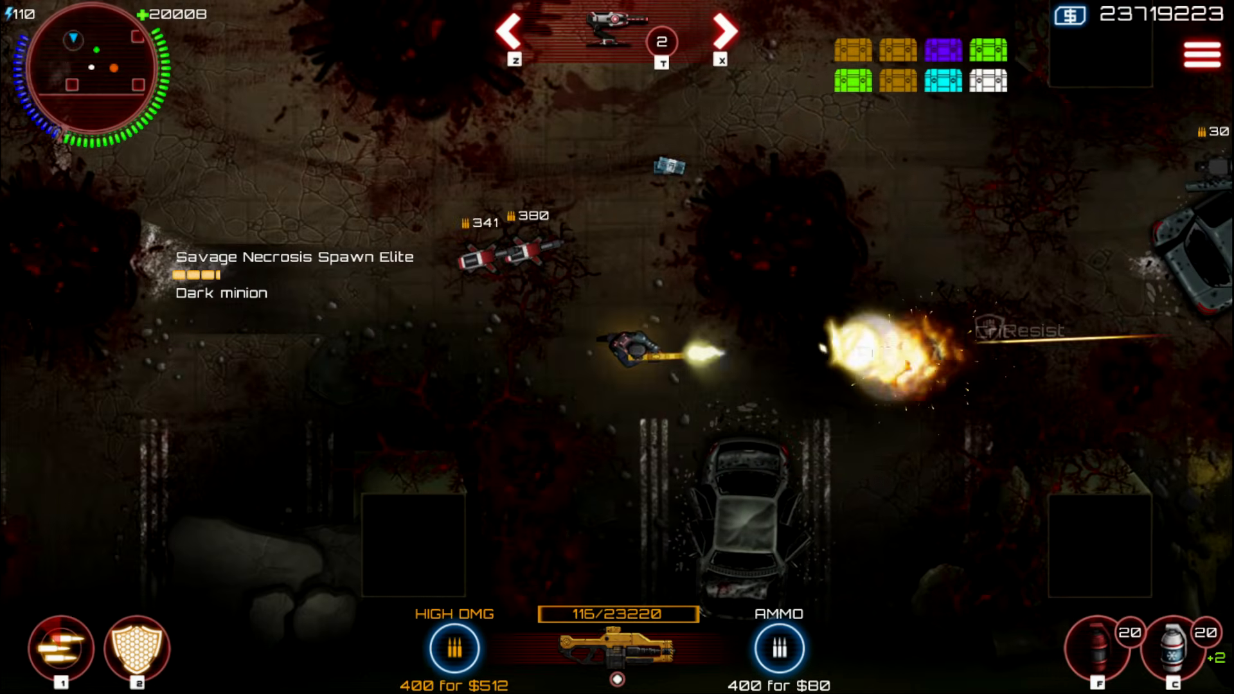
{"action": "key", "text": "w"}
{"action": "key", "text": "d"}
{"action": "key", "text": "1"}
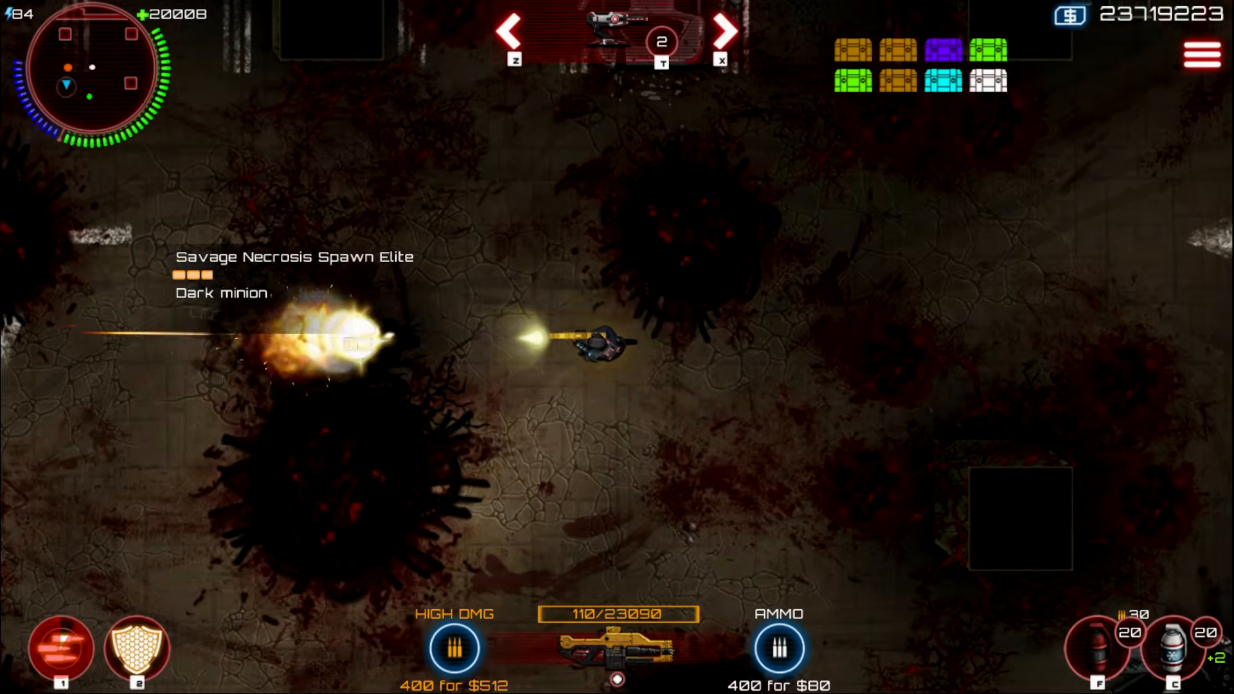
Wear down the Savage Necrosis Spawn Elite's remaining health while dodging between the turrets and the open lot
{"action": "key", "text": "s"}
{"action": "key", "text": "a"}
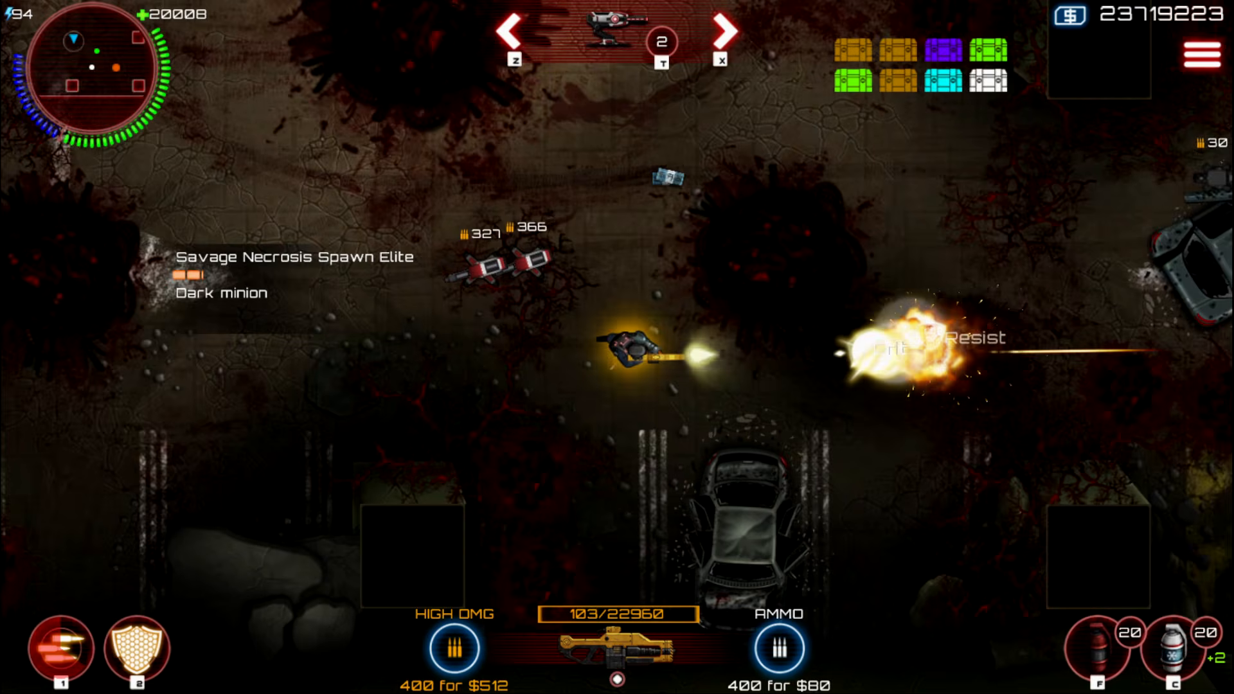
{"action": "key", "text": "w"}
{"action": "key", "text": "d"}
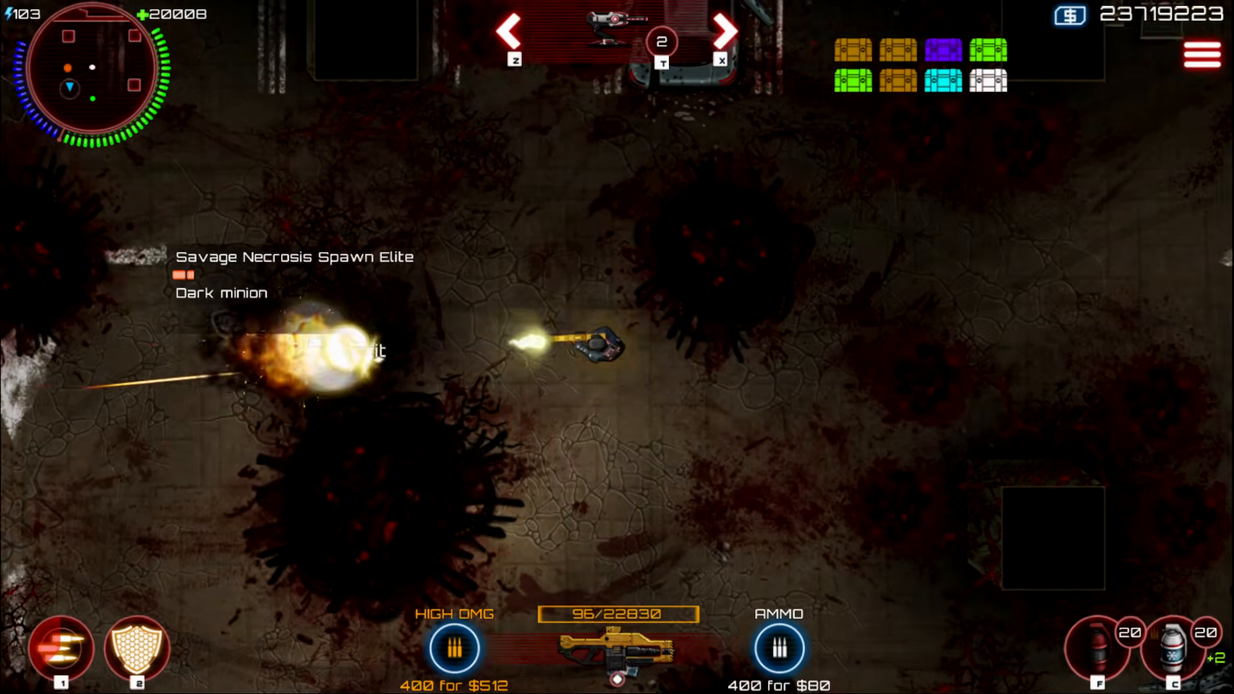
{"action": "key", "text": "s"}
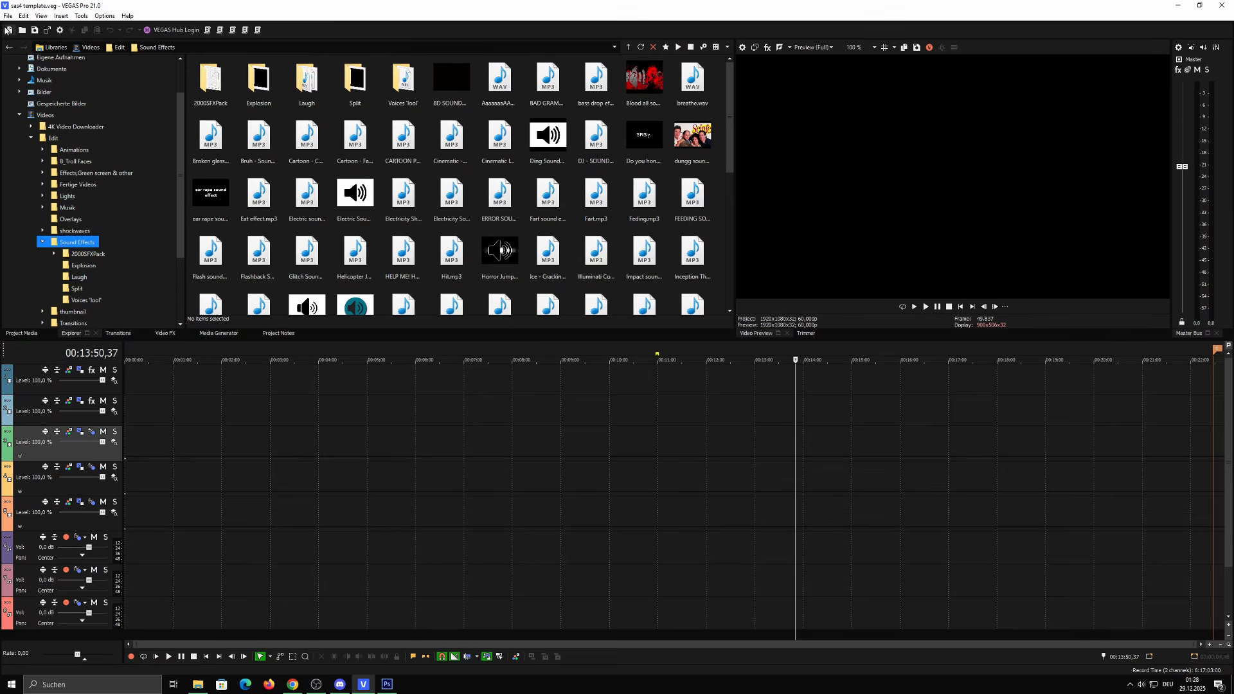
Create an empty project and insert one video track and one audio track into it
{"action": "left_click", "coordinate": [8, 30]}
{"action": "right_click", "coordinate": [734, 443]}
{"action": "left_click_drag", "start_coordinate": [636, 435], "coordinate": [641, 435]}
{"action": "left_click", "coordinate": [679, 408]}
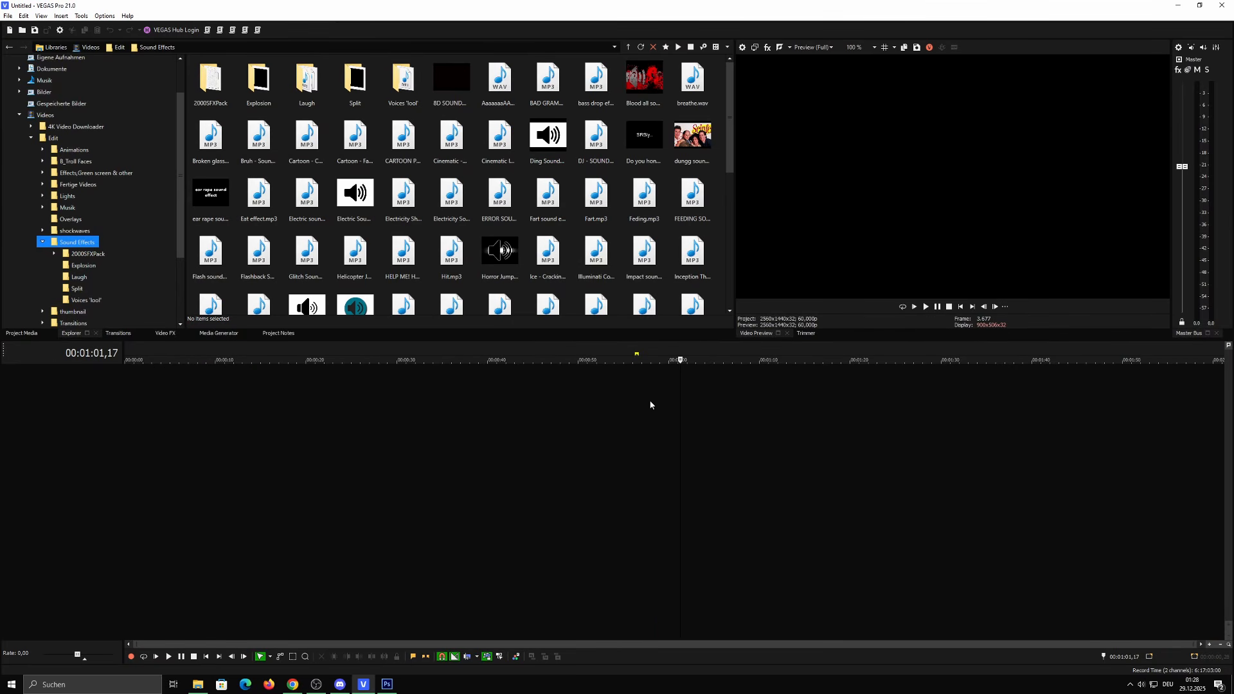
{"action": "right_click", "coordinate": [668, 423]}
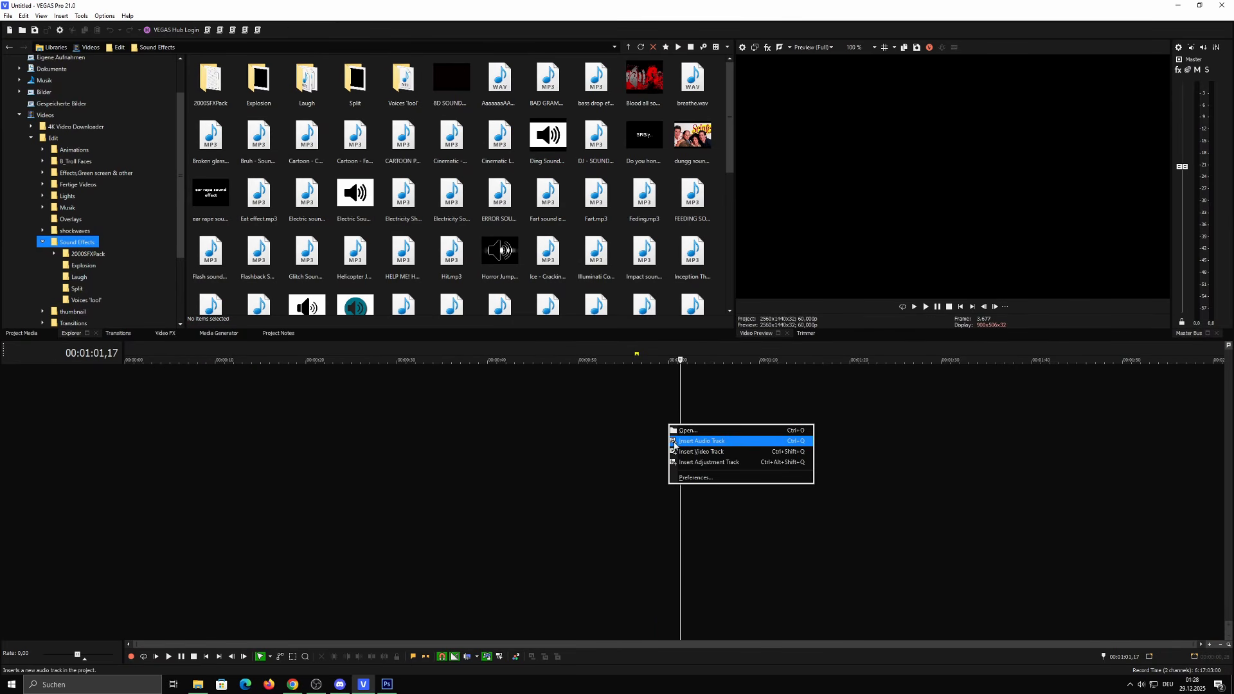
{"action": "left_click", "coordinate": [691, 452]}
{"action": "right_click", "coordinate": [691, 452]}
{"action": "left_click", "coordinate": [702, 465]}
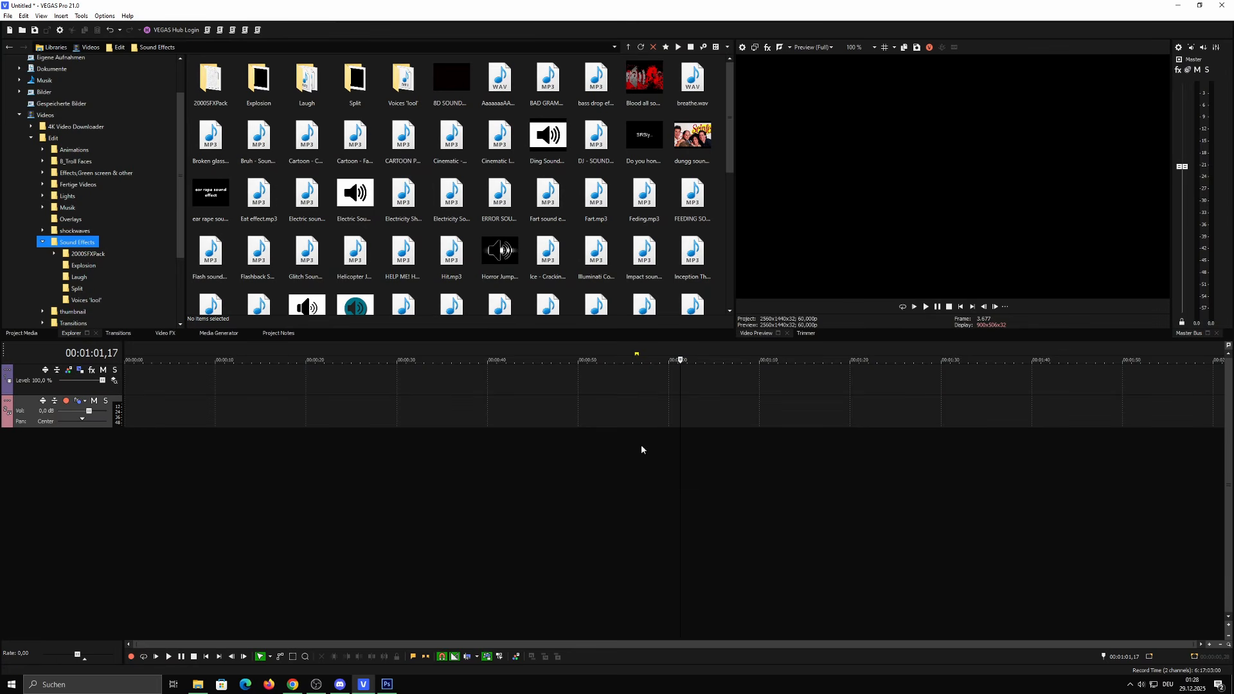
Open the sas4 template.veg project from the Videos folder
{"action": "left_click", "coordinate": [22, 30]}
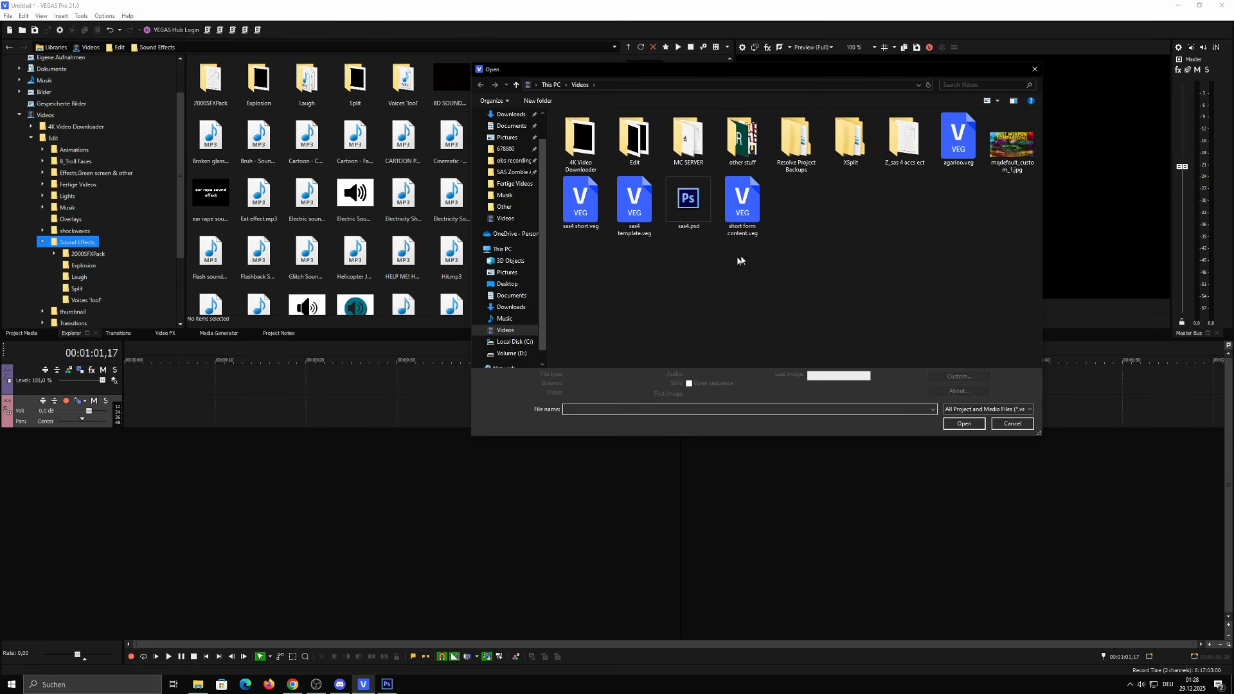
{"action": "double_click", "coordinate": [633, 236]}
{"action": "left_click", "coordinate": [628, 353]}
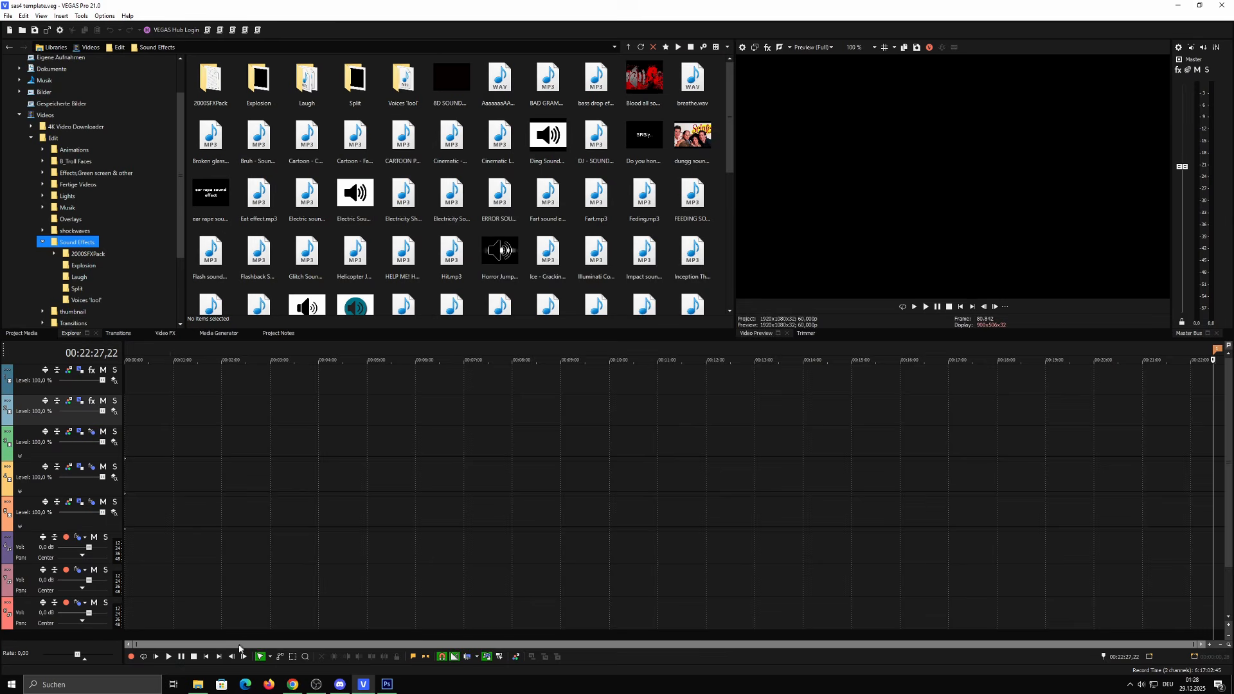
{"action": "left_click", "coordinate": [198, 684]}
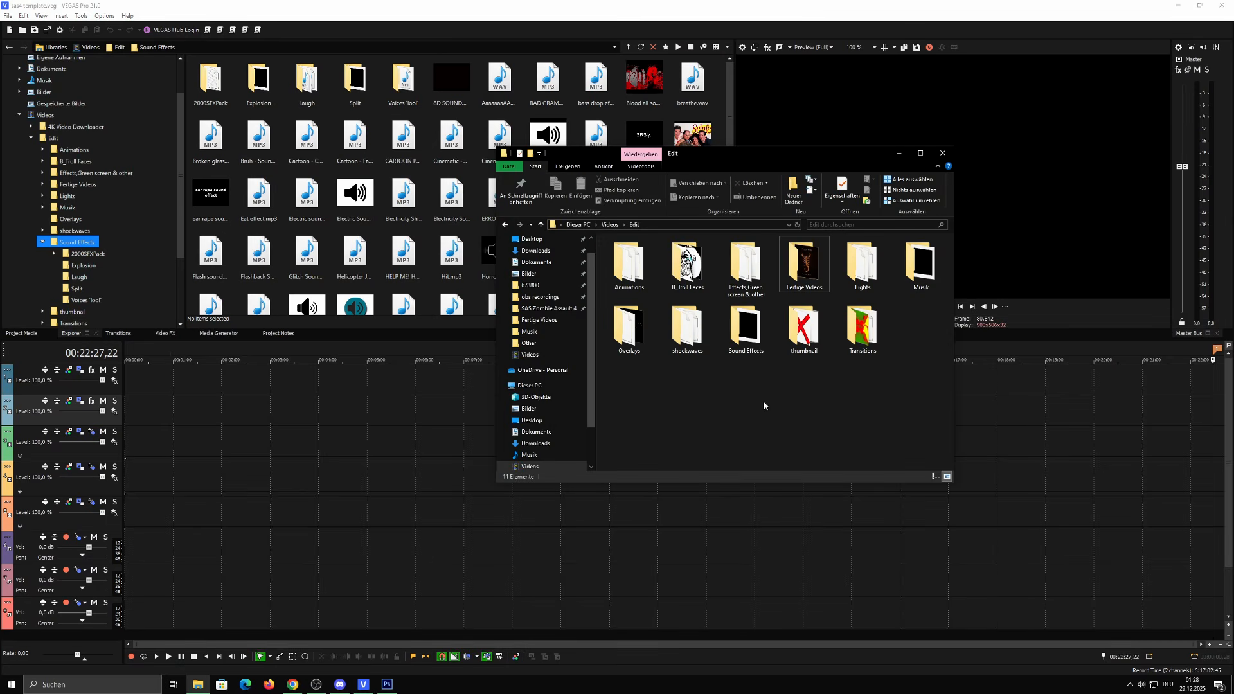
{"action": "left_click", "coordinate": [540, 297]}
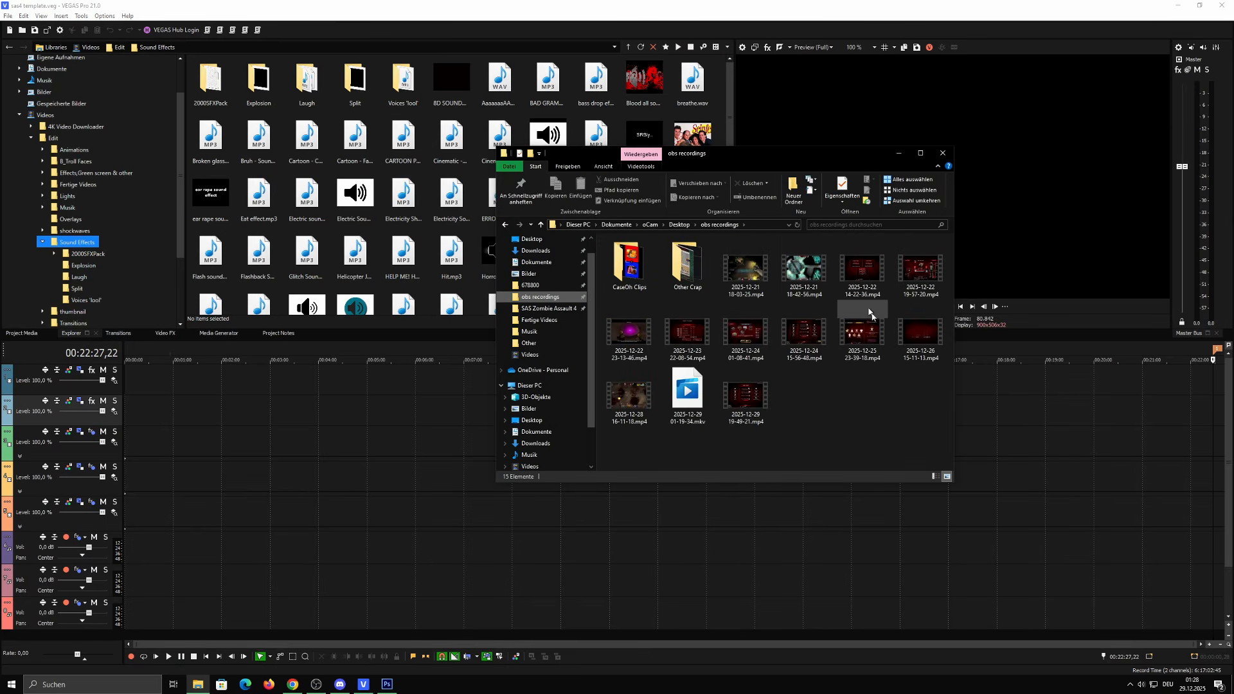
{"action": "left_click", "coordinate": [706, 421]}
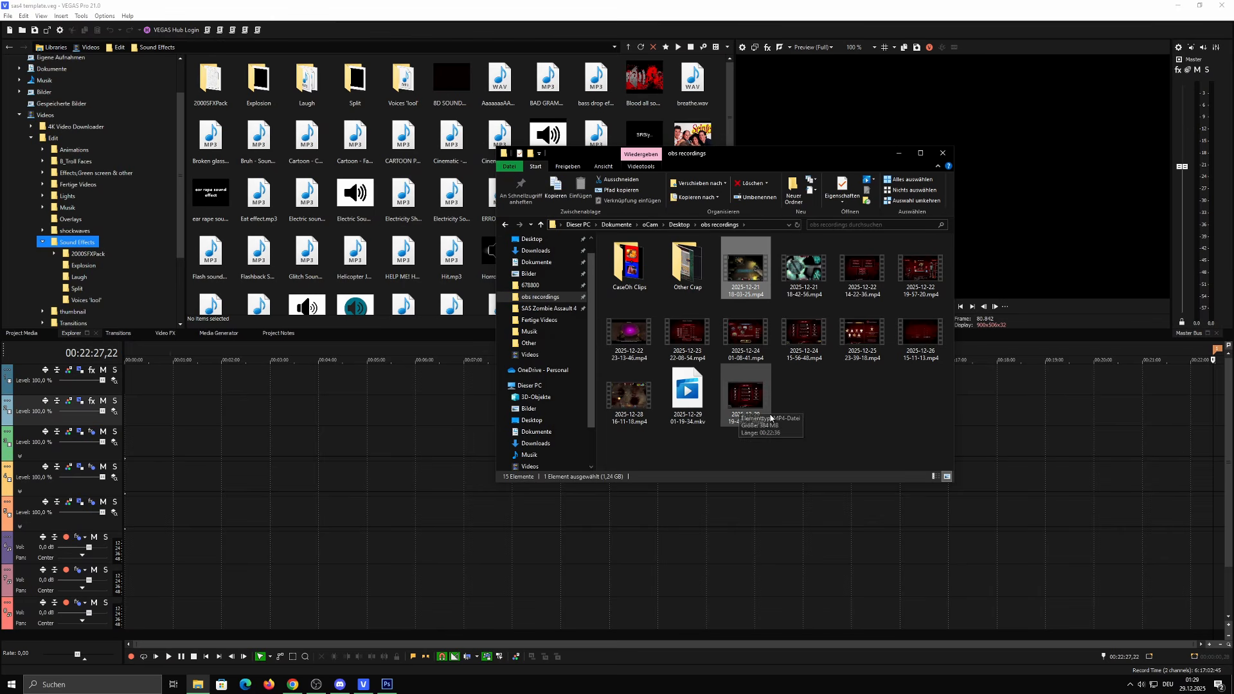
{"action": "left_click", "coordinate": [757, 407], "text": "shift"}
{"action": "left_click", "coordinate": [686, 399], "text": "ctrl"}
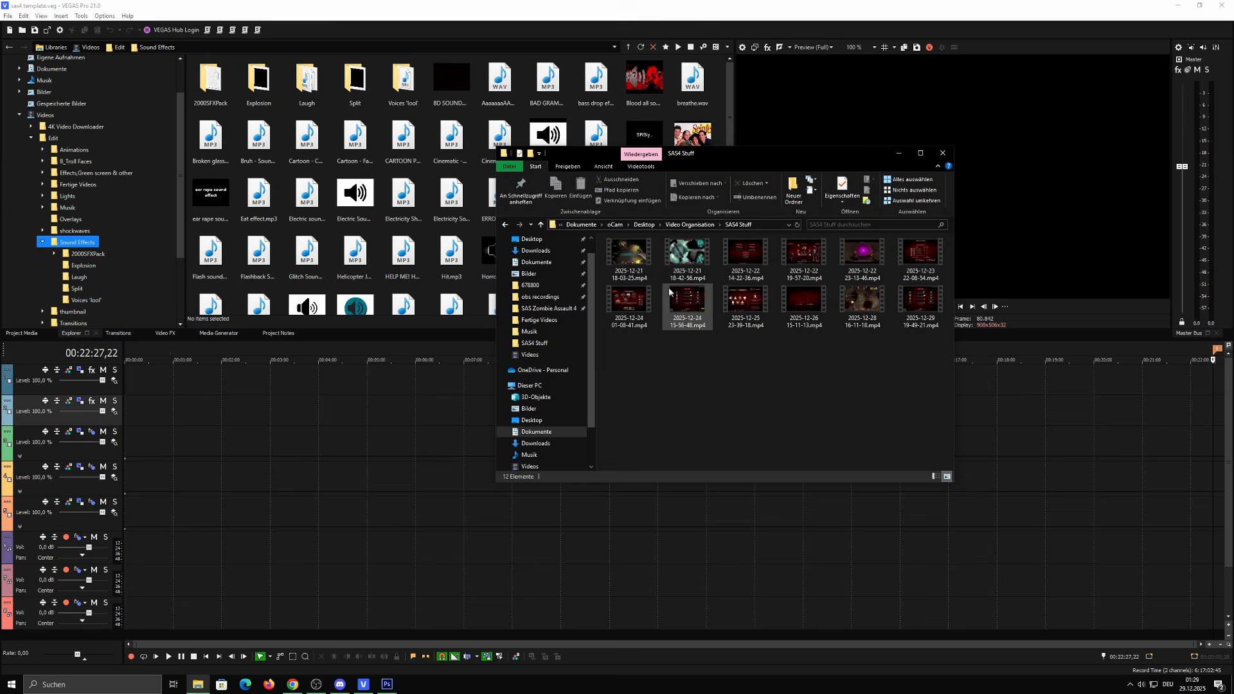
Look through the subfolders of Video Organisation and reopen the SAS4 Stuff folder
{"action": "key", "text": "alt+Up"}
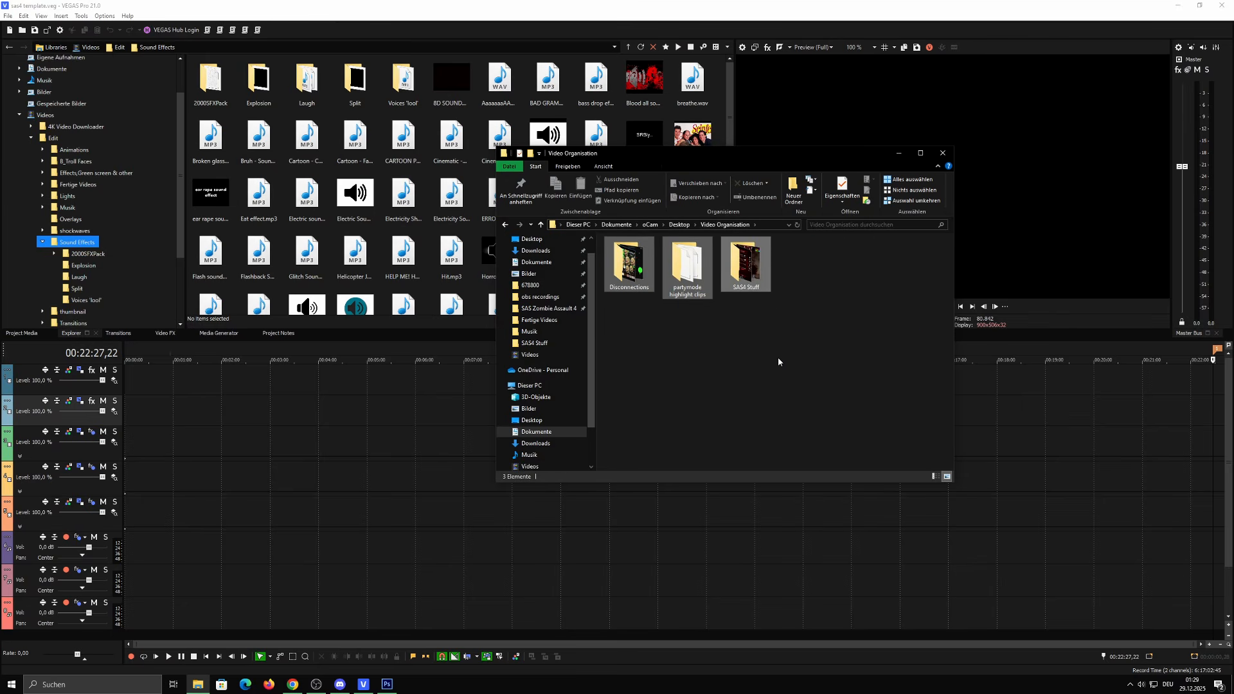
{"action": "left_click", "coordinate": [631, 277]}
{"action": "left_click", "coordinate": [673, 285]}
{"action": "left_click", "coordinate": [641, 285]}
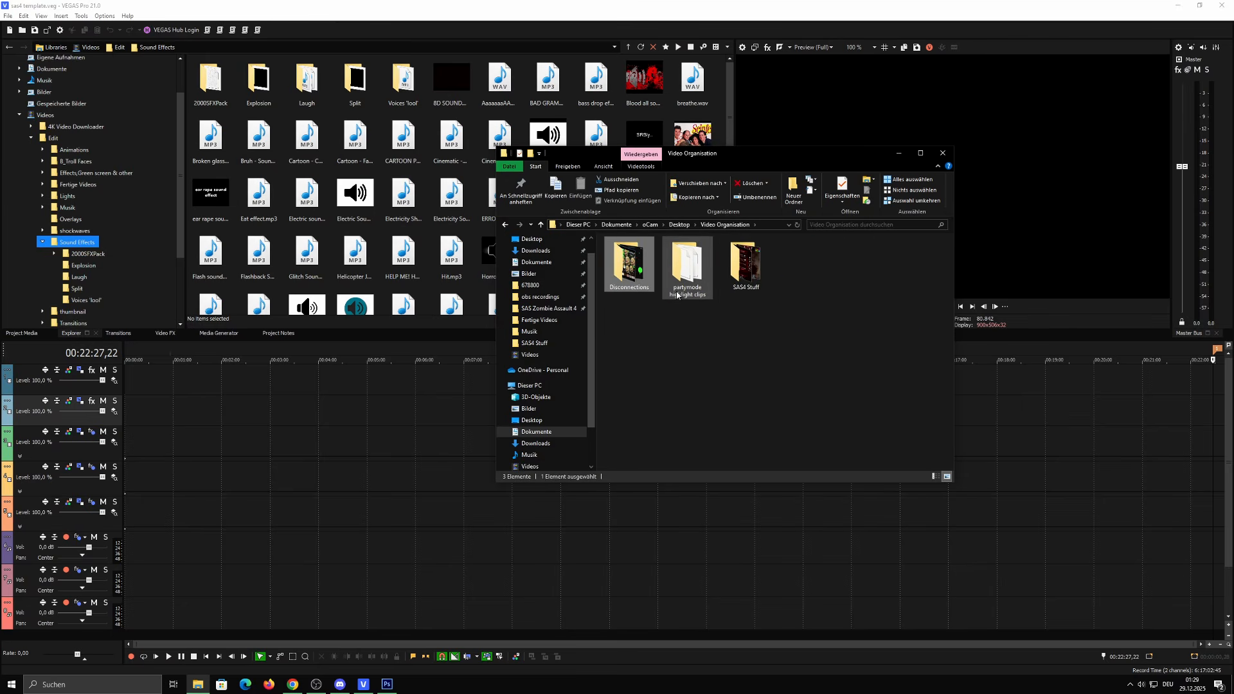
{"action": "left_click", "coordinate": [676, 291]}
{"action": "double_click", "coordinate": [740, 283]}
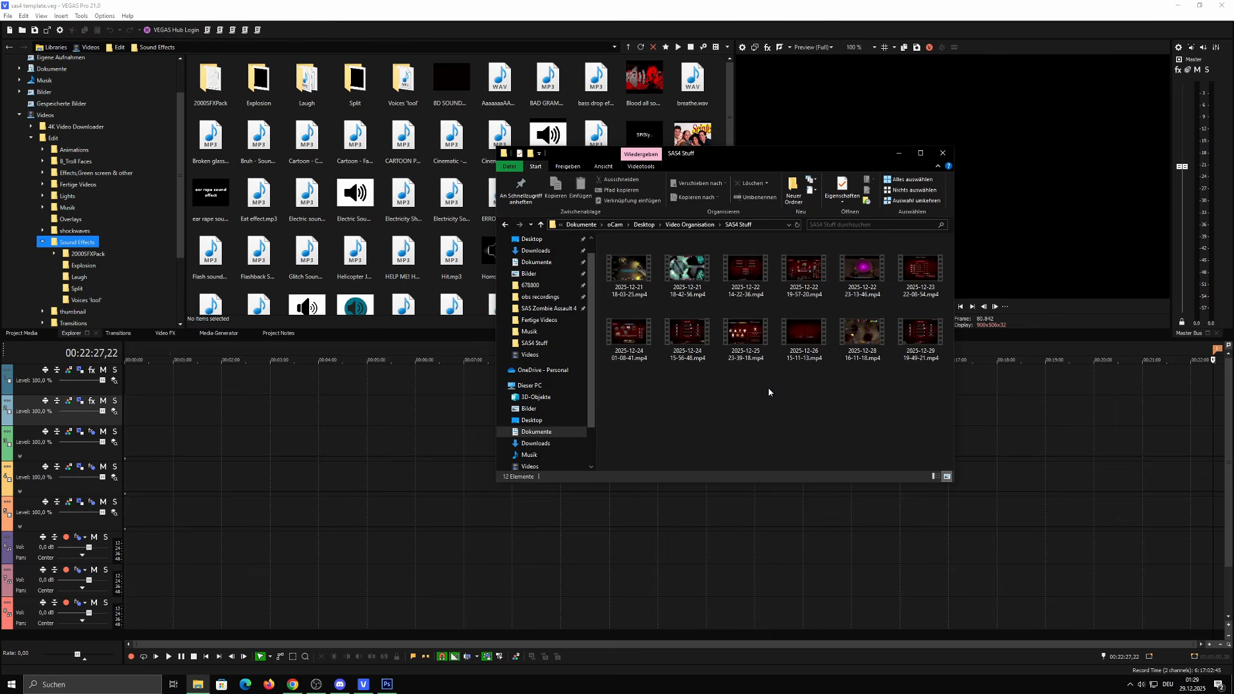
{"action": "left_click", "coordinate": [399, 360]}
{"action": "key", "text": "alt+Tab"}
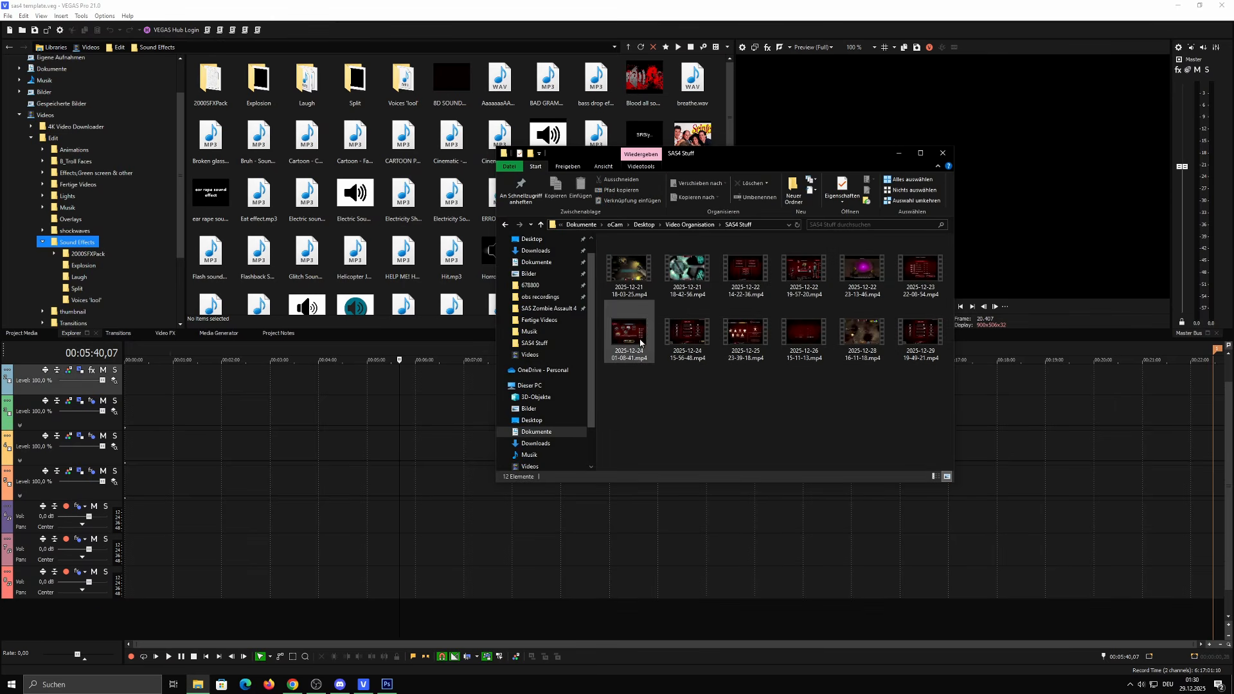
{"action": "left_click", "coordinate": [629, 270]}
{"action": "left_click_drag", "start_coordinate": [696, 160], "coordinate": [748, 134]}
{"action": "left_click_drag", "start_coordinate": [682, 245], "coordinate": [407, 479]}
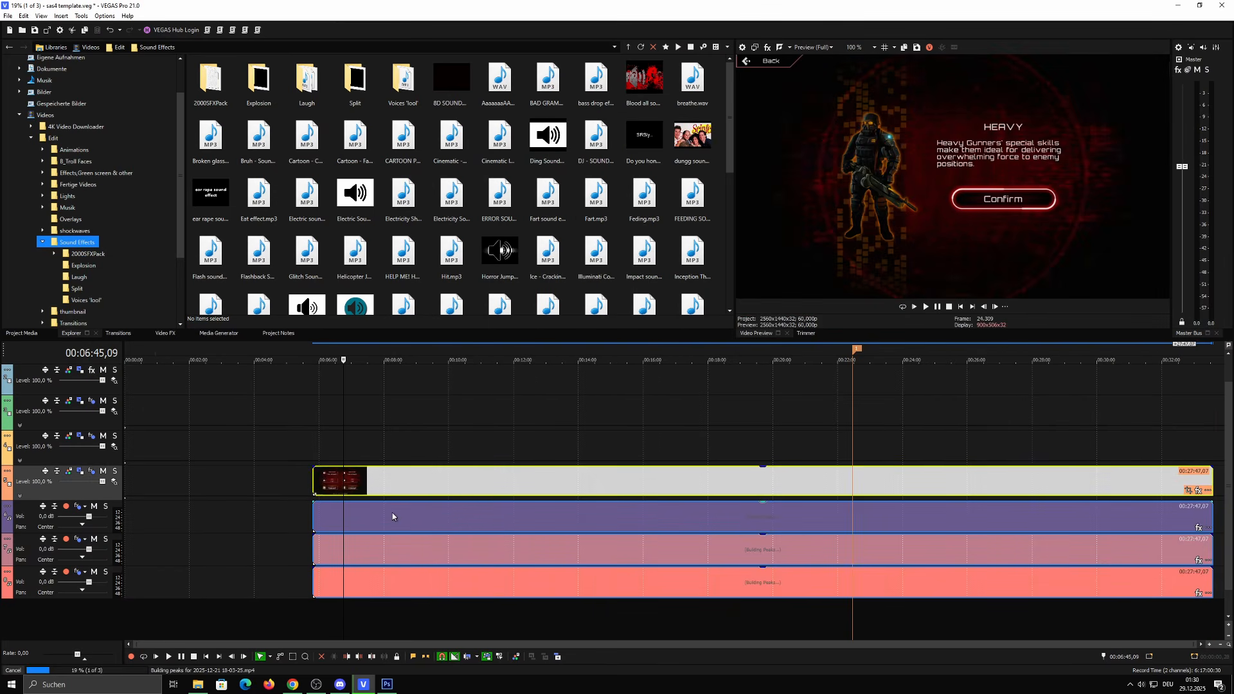
Preview the added recording at several points along the timeline
{"action": "left_click", "coordinate": [403, 480]}
{"action": "left_click", "coordinate": [602, 481]}
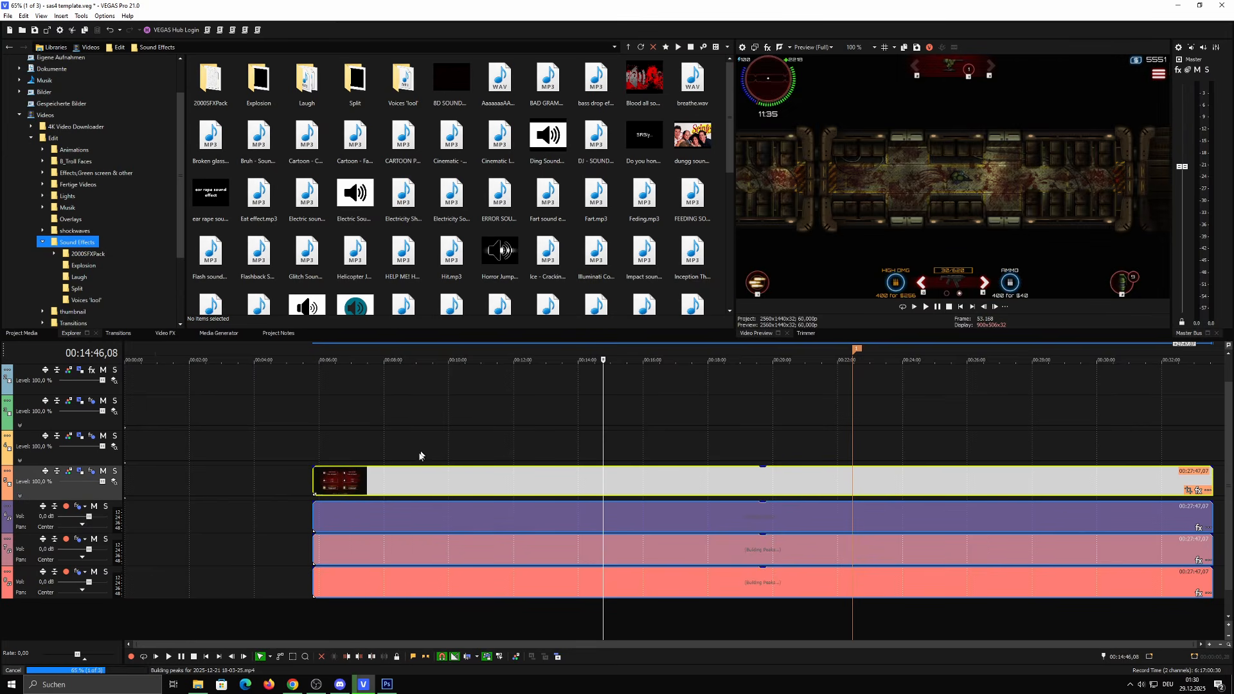
{"action": "left_click", "coordinate": [351, 487]}
{"action": "left_click", "coordinate": [358, 482]}
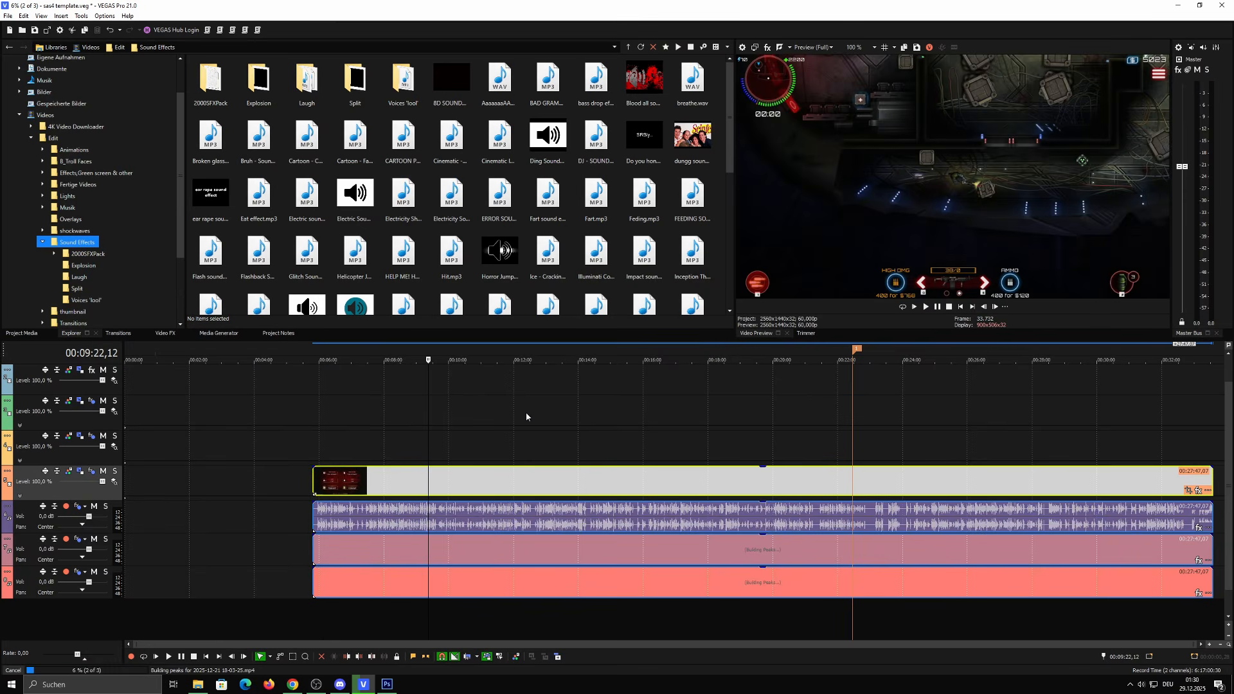
{"action": "left_click", "coordinate": [547, 481]}
Set the project's video template to YouTube 60FPS FHD at 1920 x 1080
{"action": "left_click", "coordinate": [742, 47]}
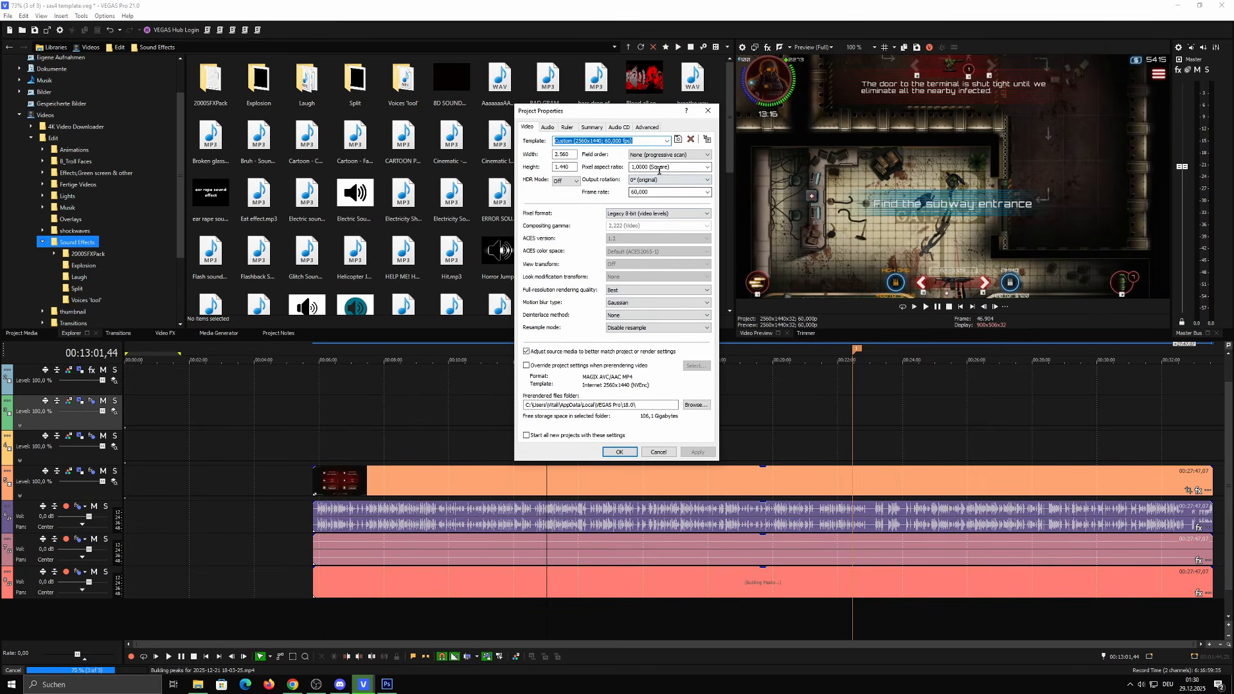
{"action": "left_click", "coordinate": [666, 140]}
{"action": "left_click", "coordinate": [587, 295]}
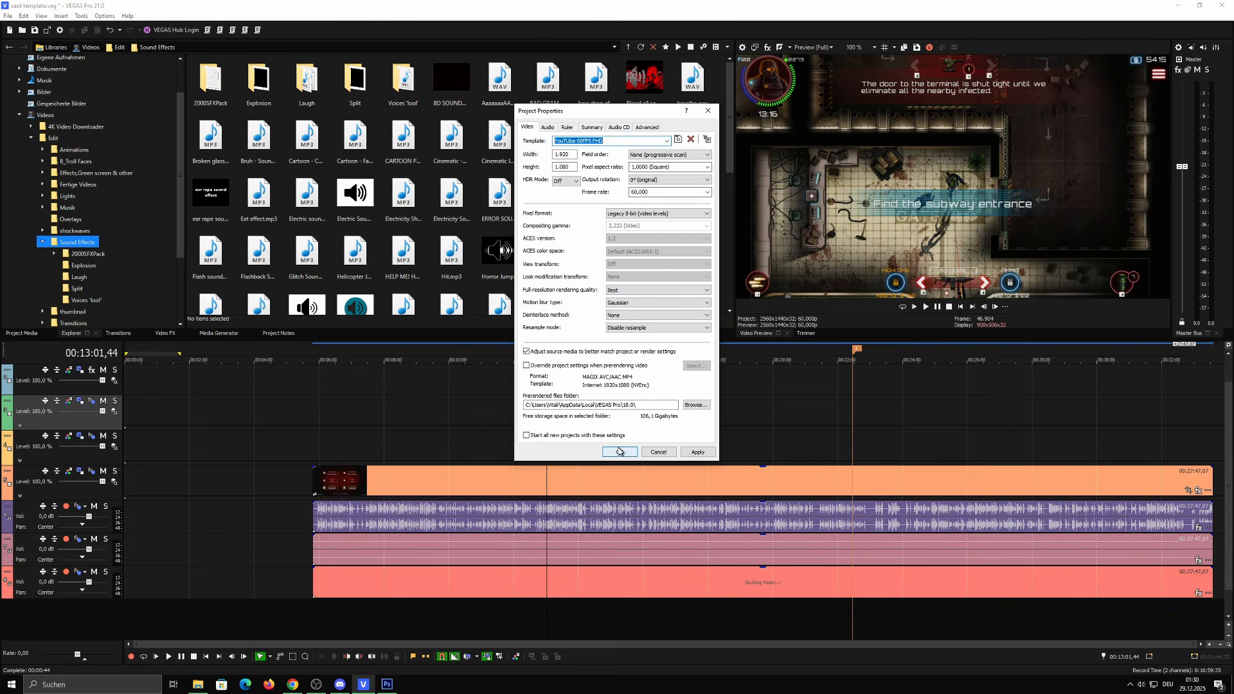
{"action": "left_click", "coordinate": [619, 451]}
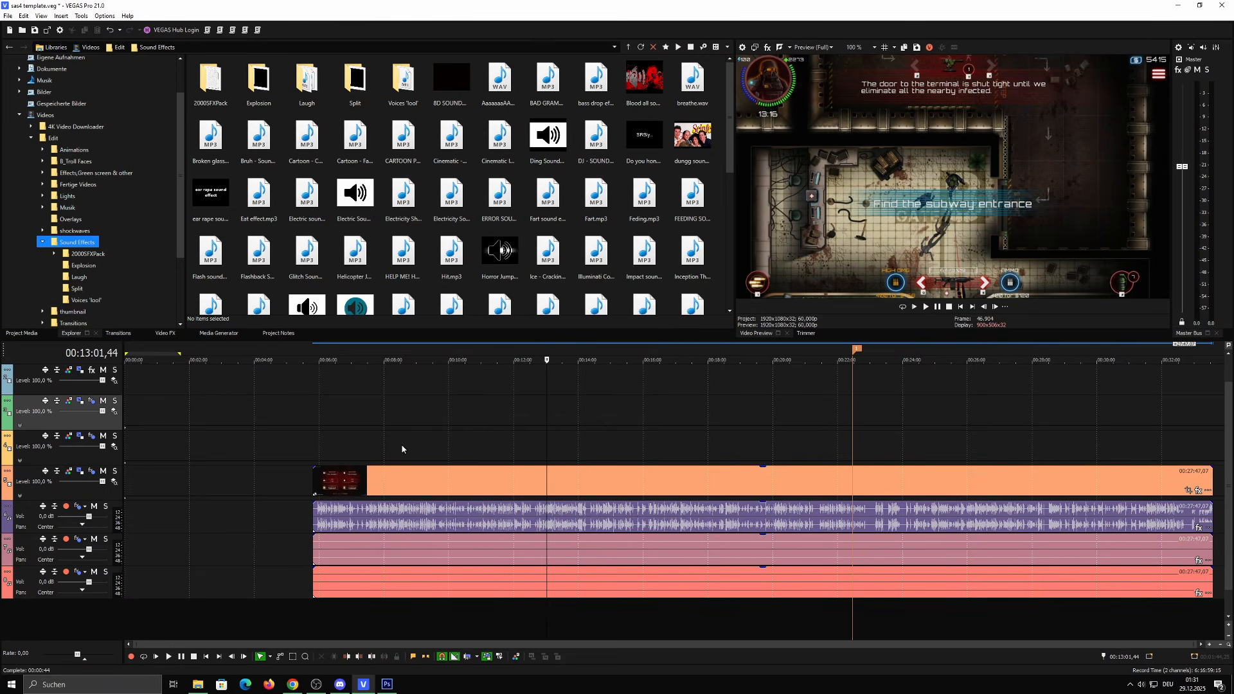
Delete the recording's two lower audio events and select the remaining audio event on the first audio track
{"action": "left_click", "coordinate": [438, 543]}
{"action": "left_click", "coordinate": [413, 544]}
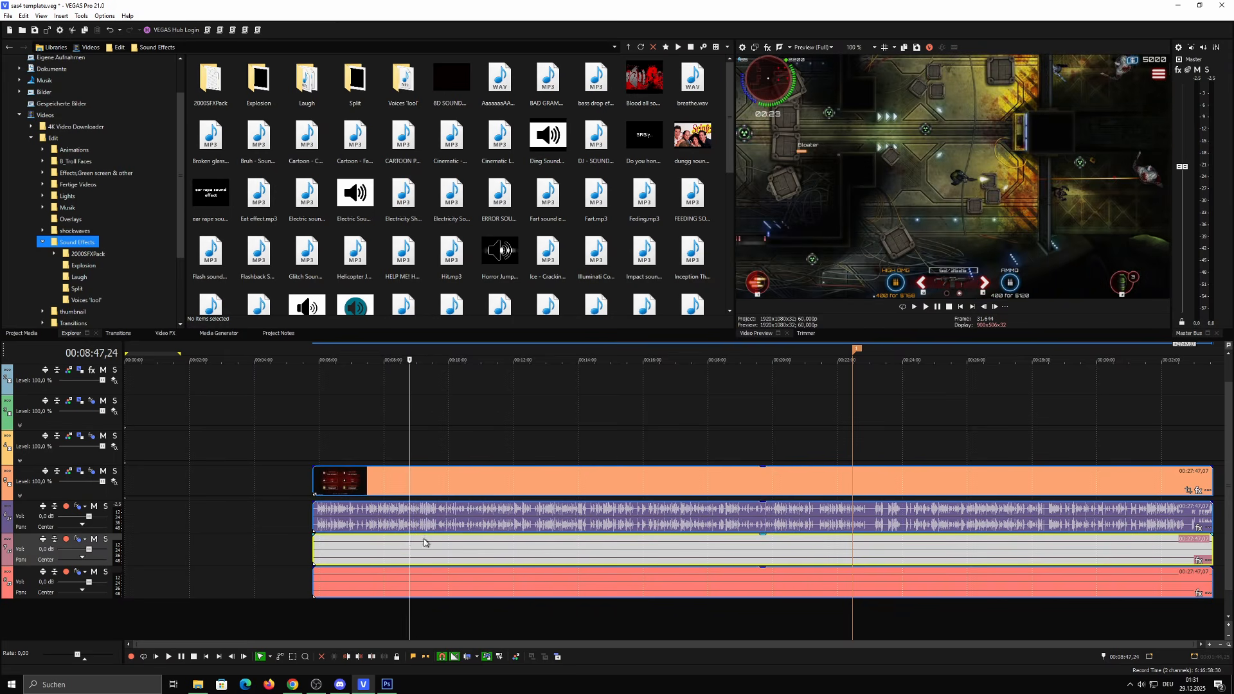
{"action": "left_click_drag", "start_coordinate": [429, 570], "coordinate": [436, 552]}
{"action": "key", "text": "Delete"}
{"action": "left_click", "coordinate": [437, 544]}
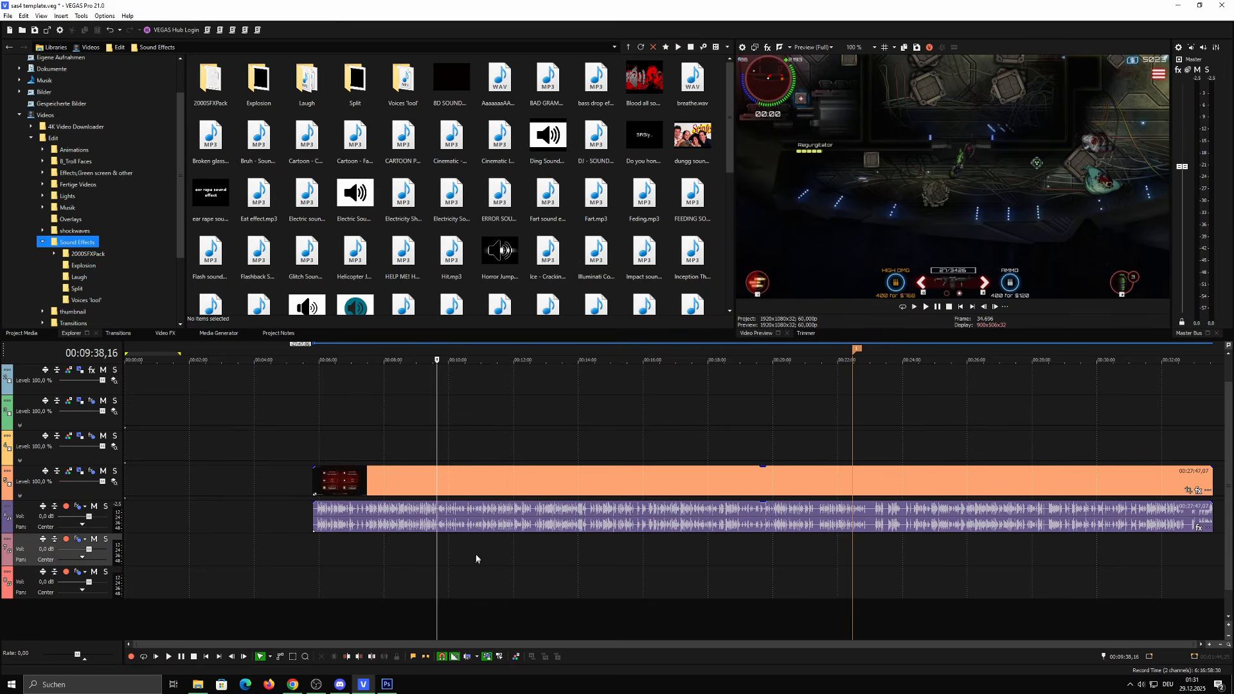
{"action": "left_click", "coordinate": [466, 514]}
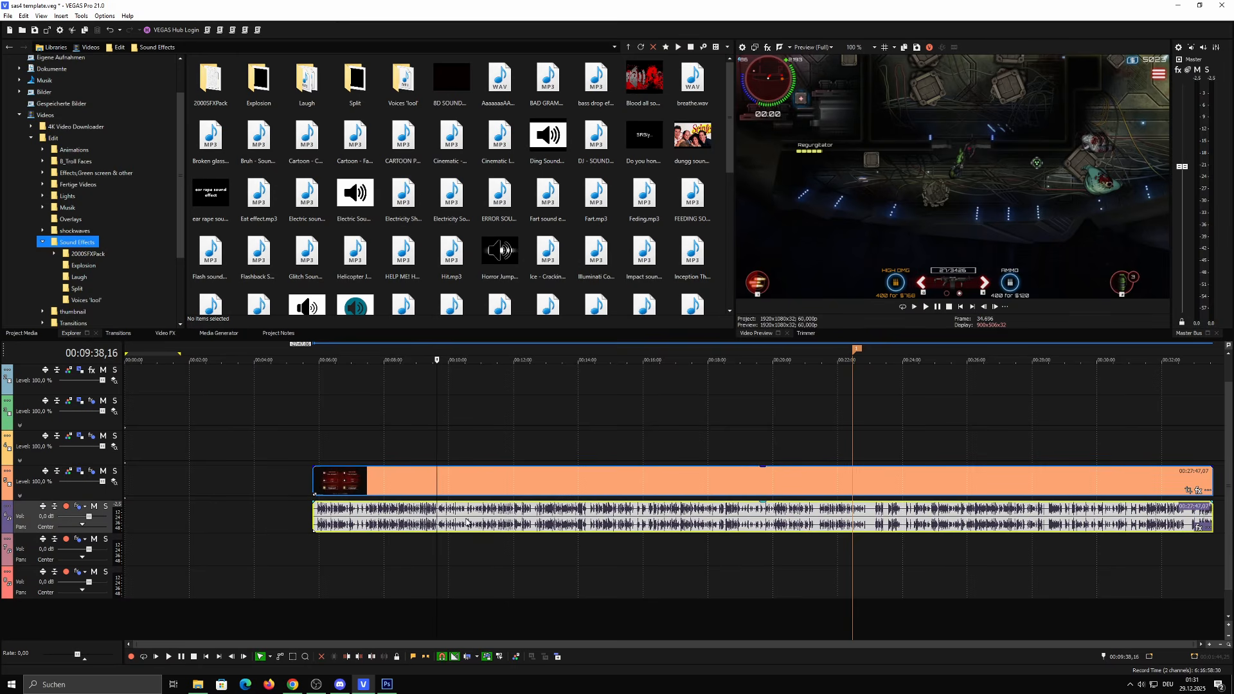
Disable resampling for the gameplay recording's video event through its switches
{"action": "left_click", "coordinate": [478, 564]}
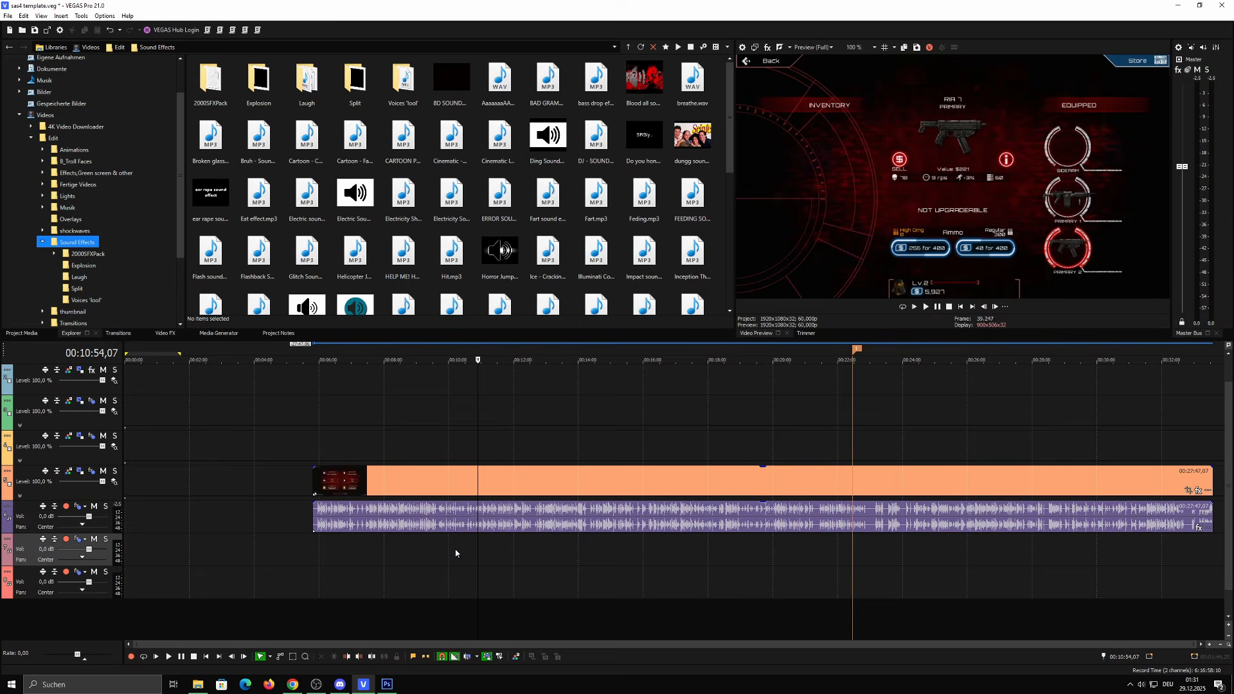
{"action": "left_click", "coordinate": [455, 586]}
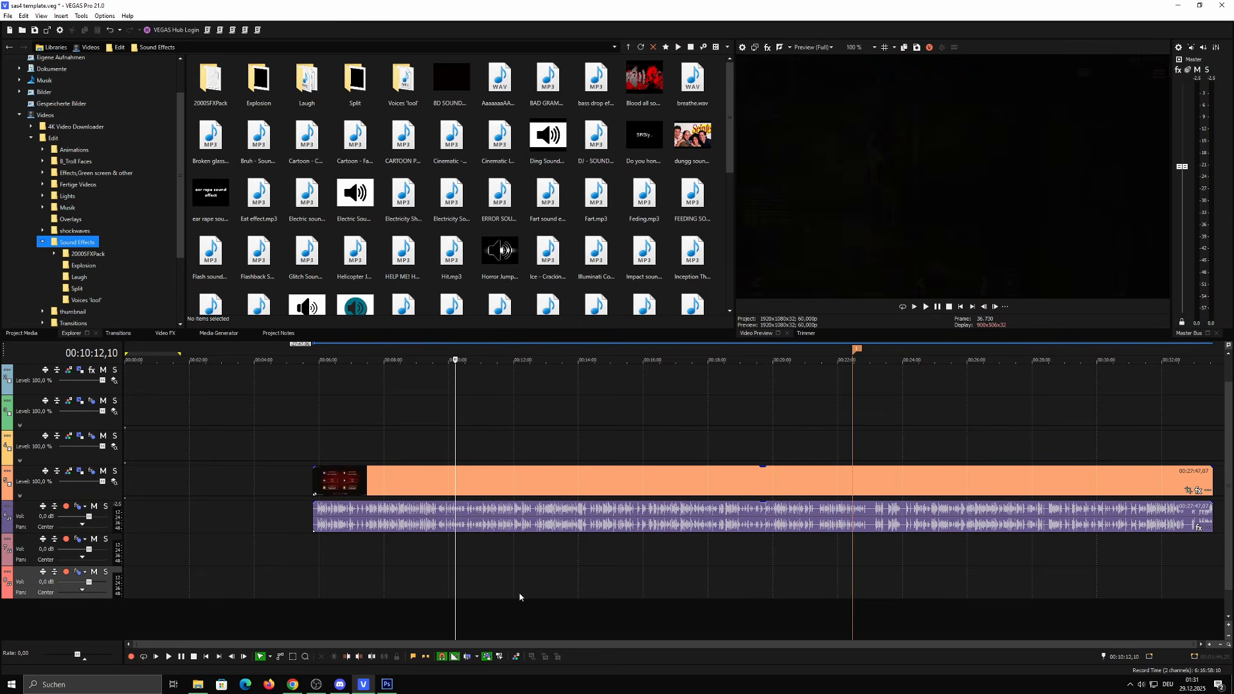
{"action": "left_click", "coordinate": [467, 490]}
{"action": "left_click", "coordinate": [486, 491]}
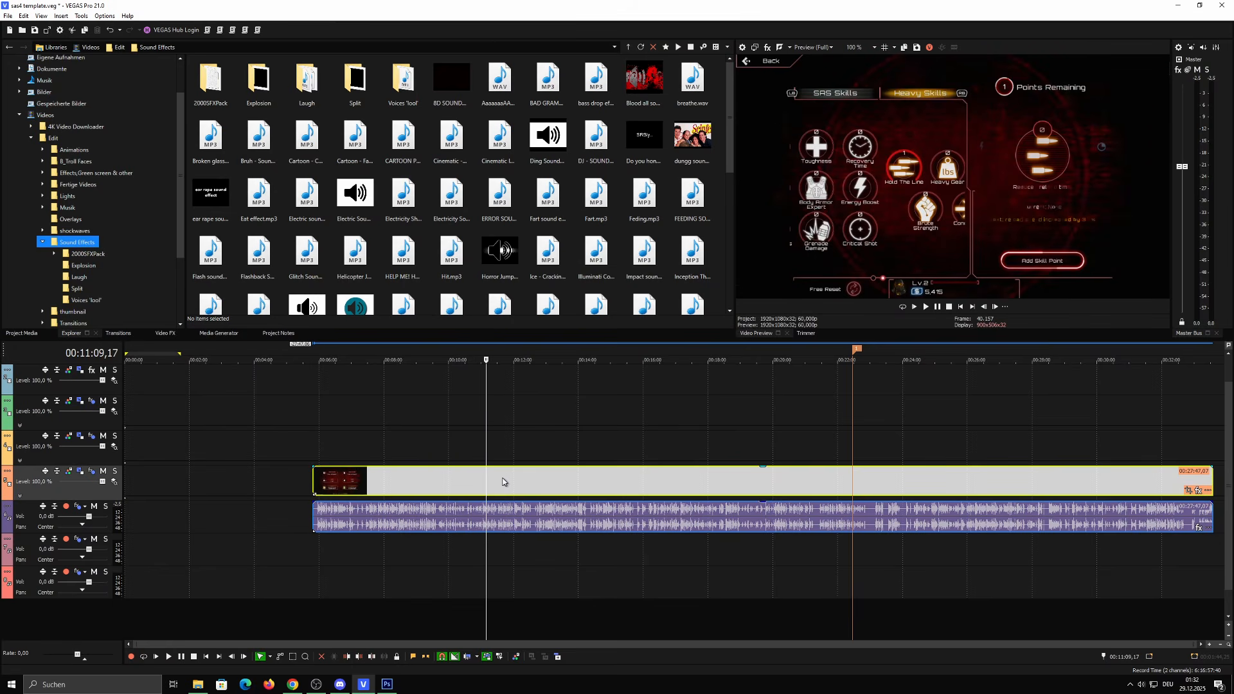
{"action": "right_click", "coordinate": [504, 482]}
{"action": "mouse_move", "coordinate": [533, 391]}
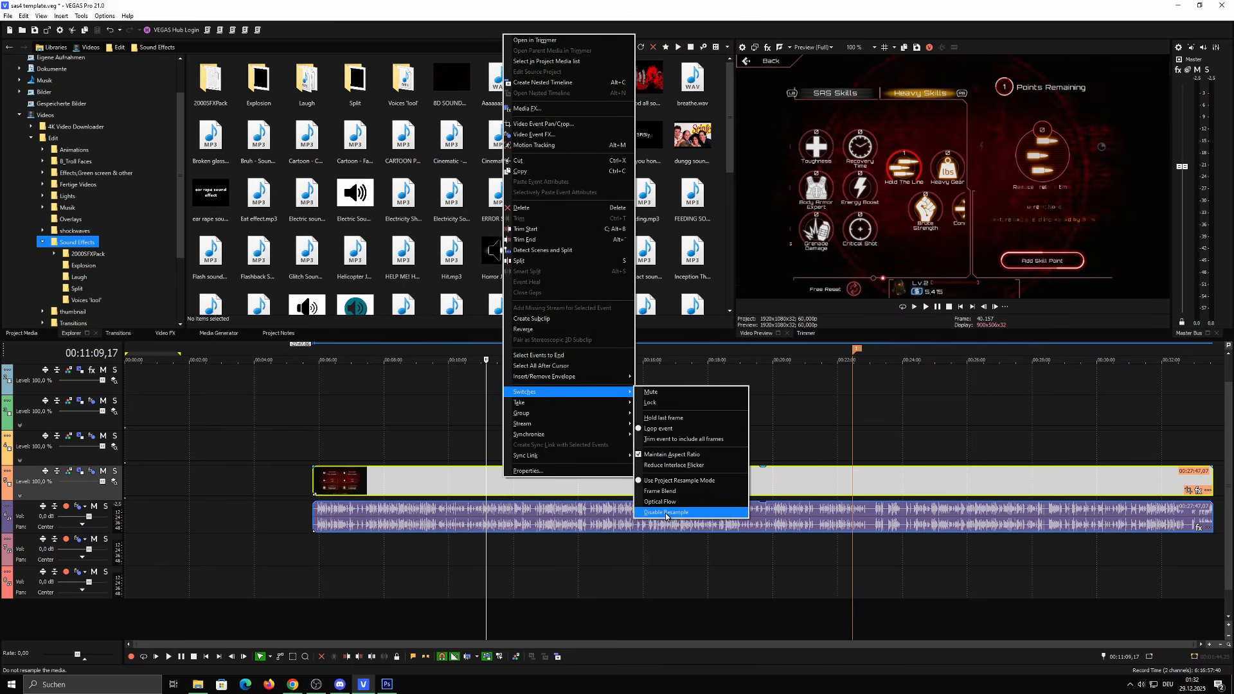
{"action": "left_click", "coordinate": [671, 512]}
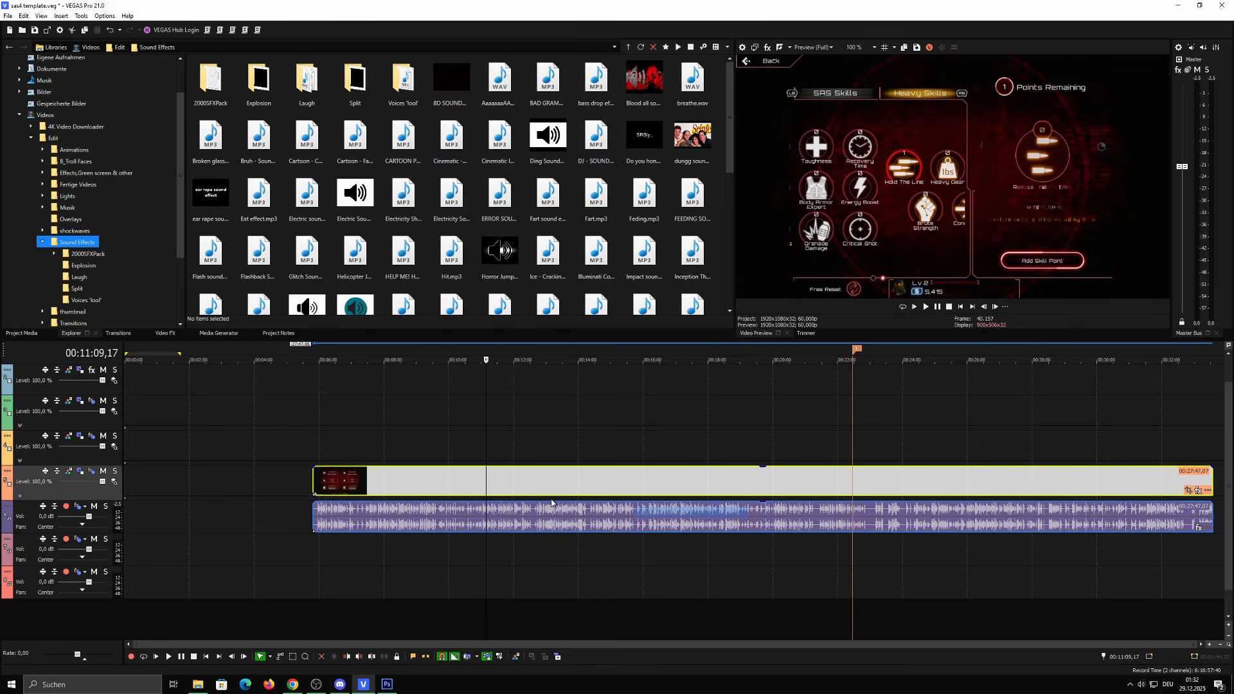
Try inserting an empty video track above the existing tracks and undo the insertion
{"action": "left_click", "coordinate": [532, 490]}
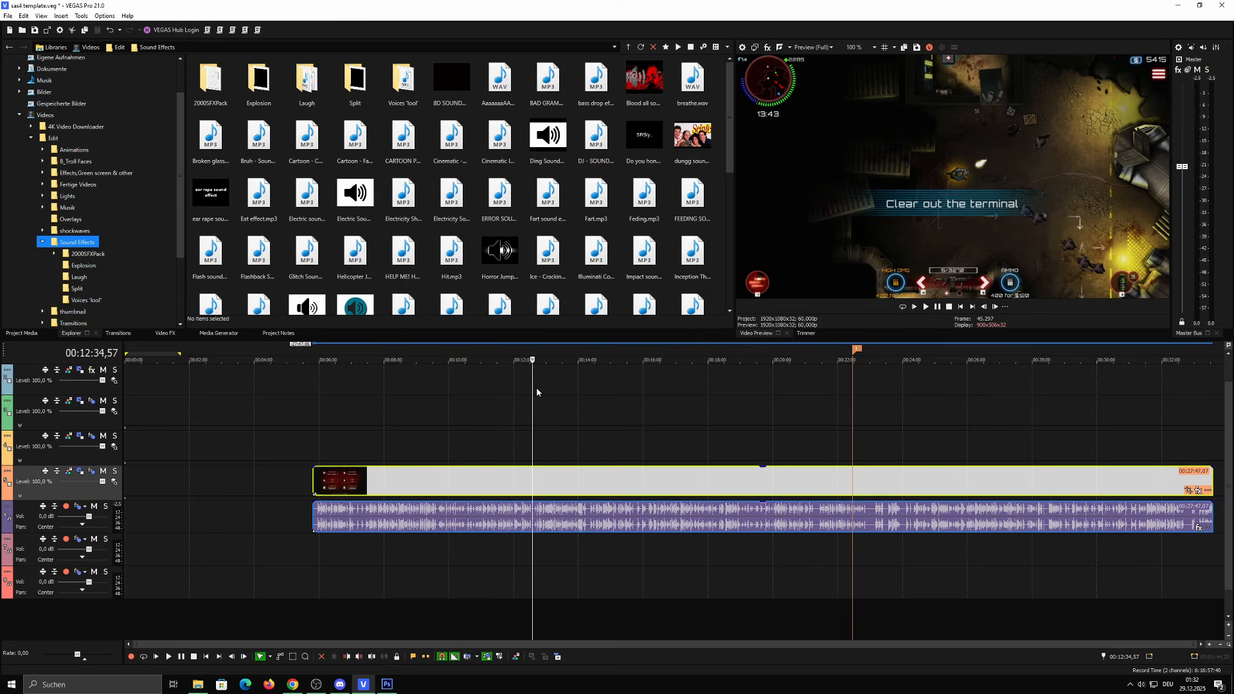
{"action": "left_click", "coordinate": [539, 478]}
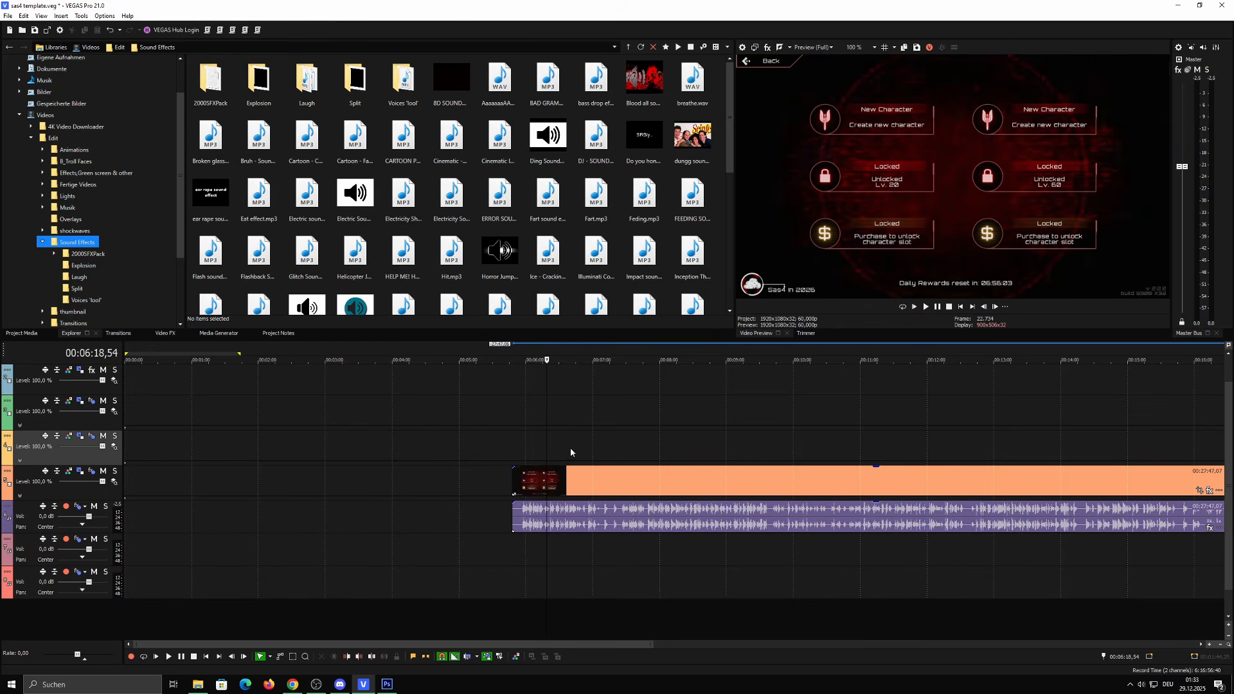
{"action": "key", "text": "ctrl+shift+q"}
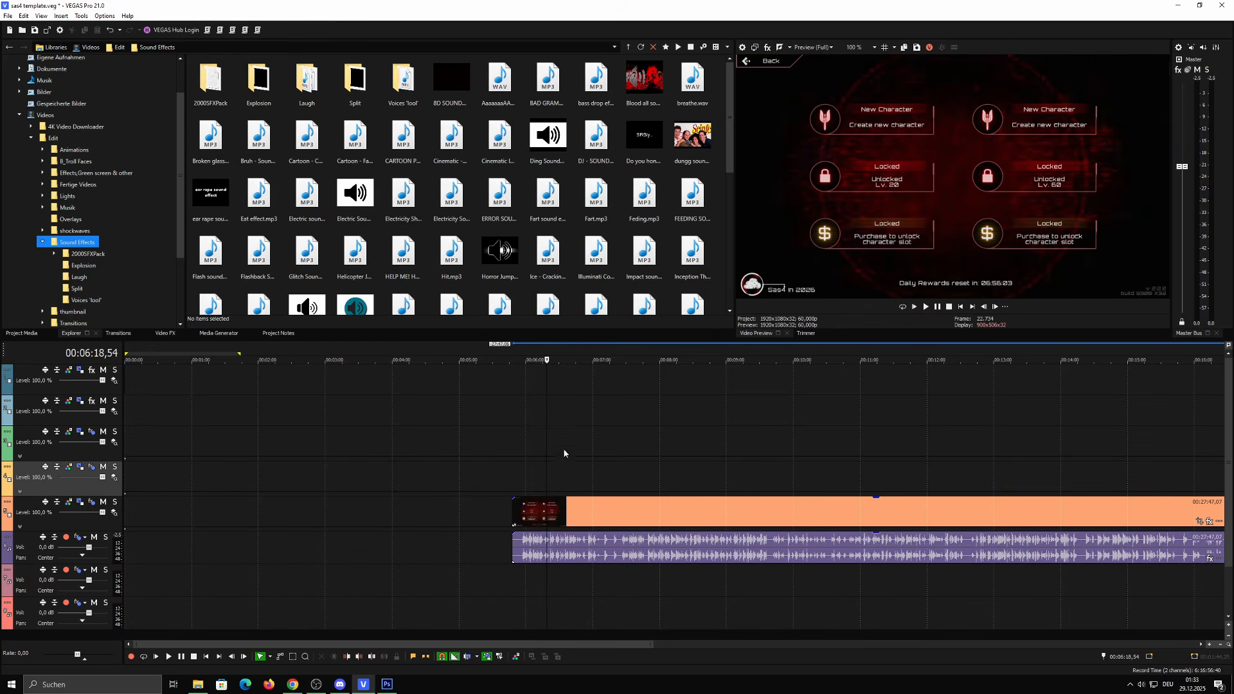
{"action": "key", "text": "ctrl+z"}
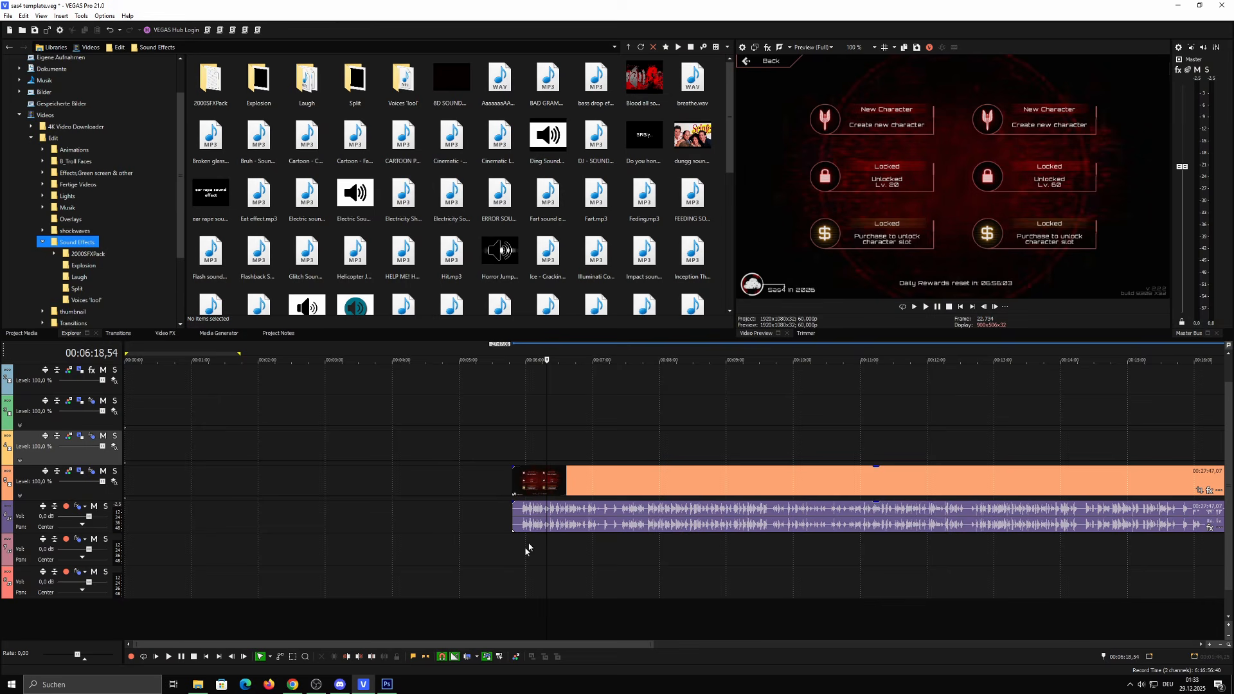
Review the Color Curves effect and its sas4 preset on the recording's video track, and close the effect window
{"action": "left_click", "coordinate": [460, 490]}
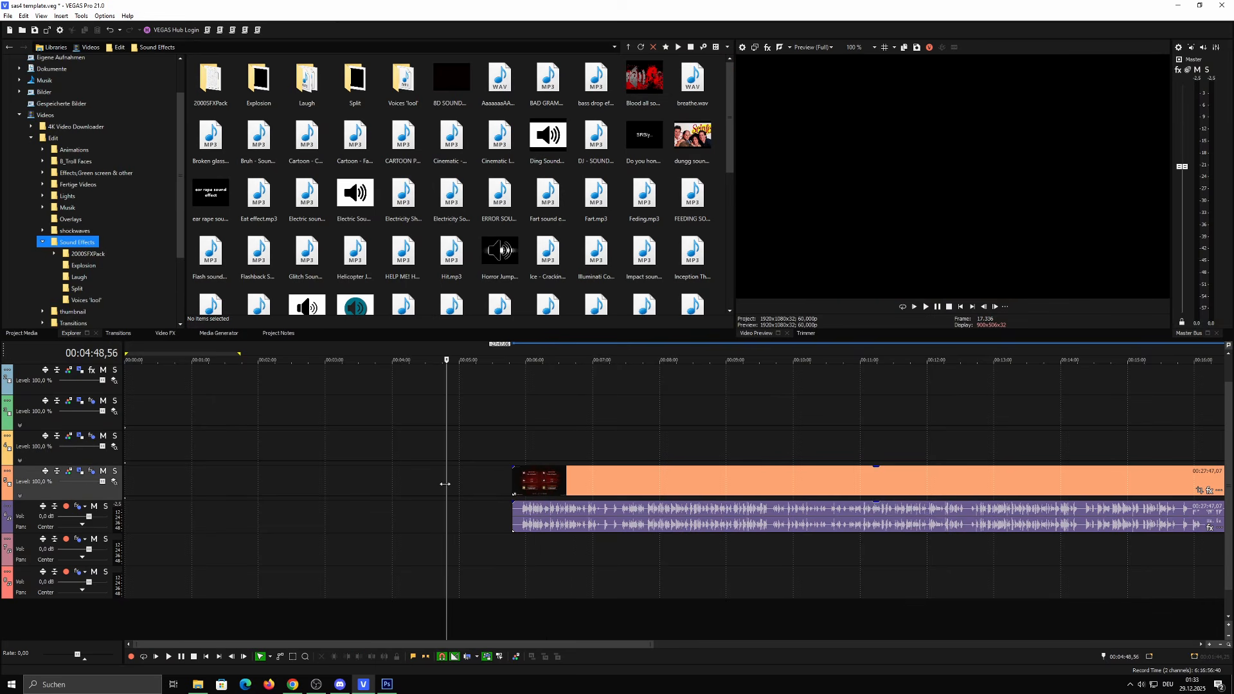
{"action": "left_click", "coordinate": [458, 491]}
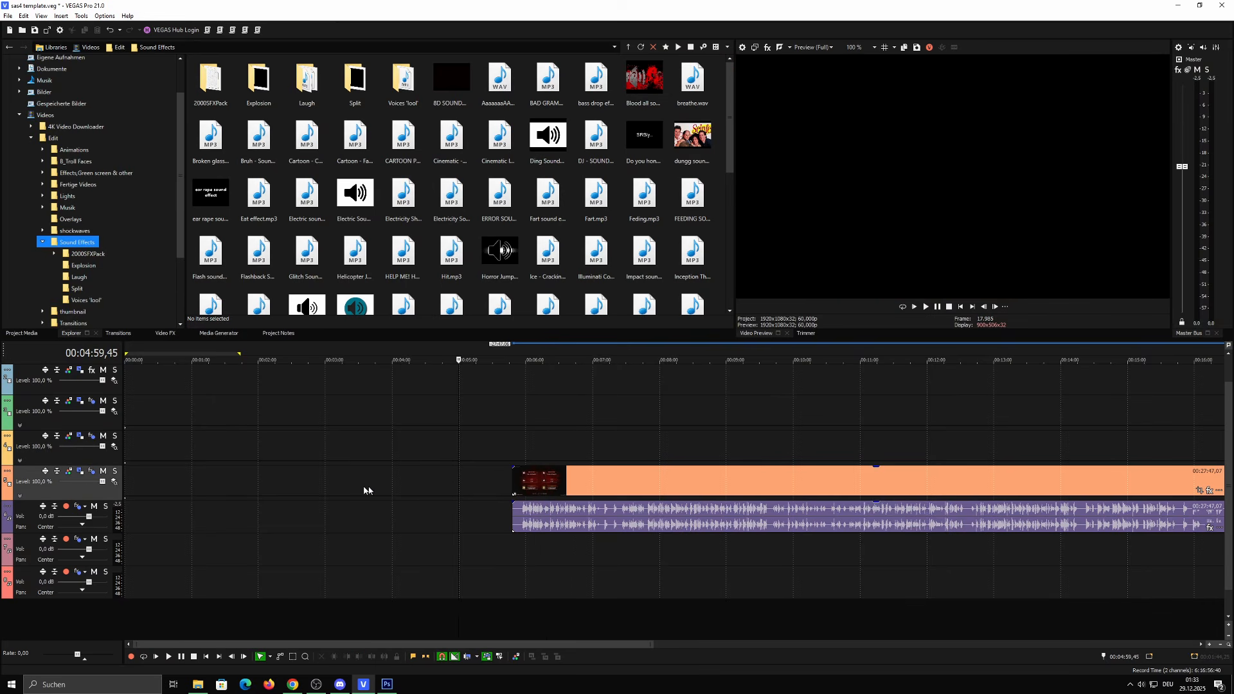
{"action": "left_click", "coordinate": [90, 474]}
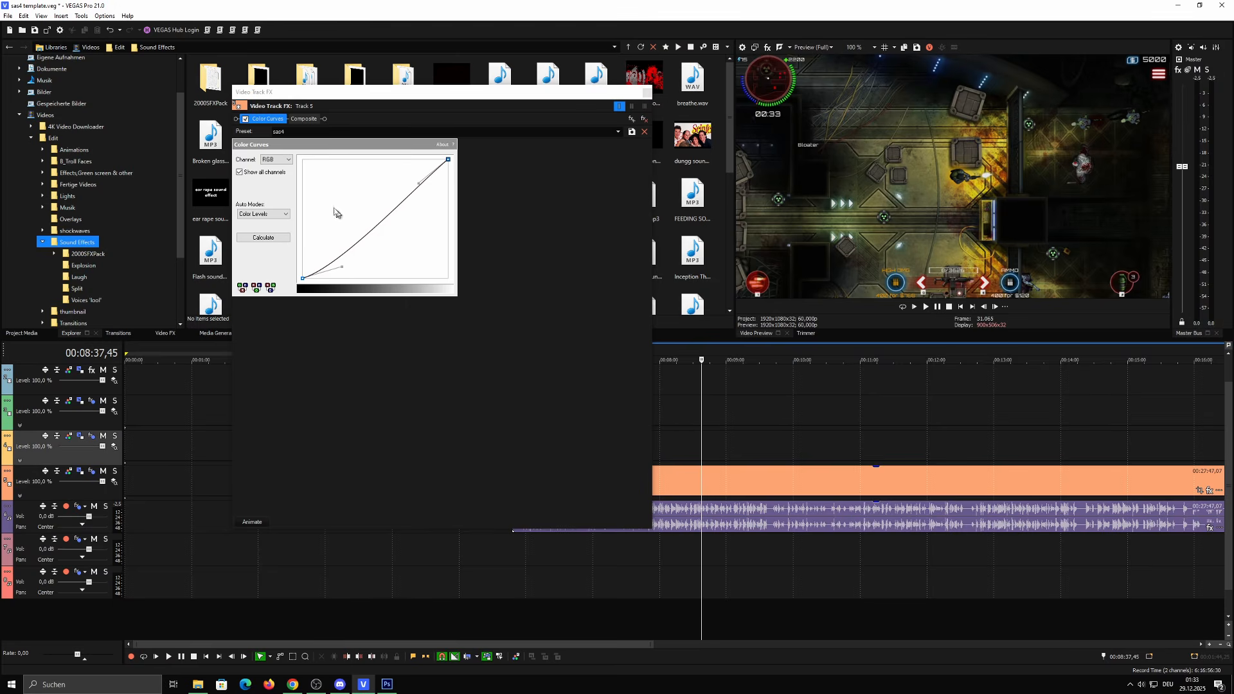
{"action": "left_click", "coordinate": [526, 561]}
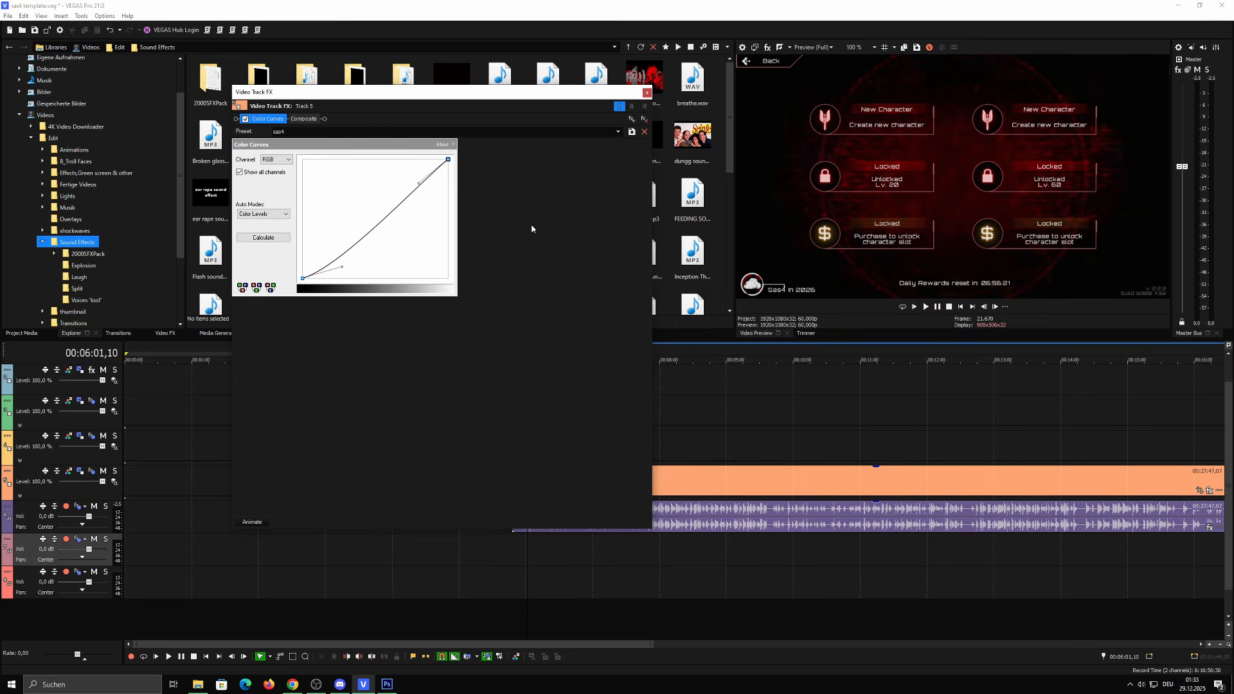
{"action": "left_click", "coordinate": [646, 93]}
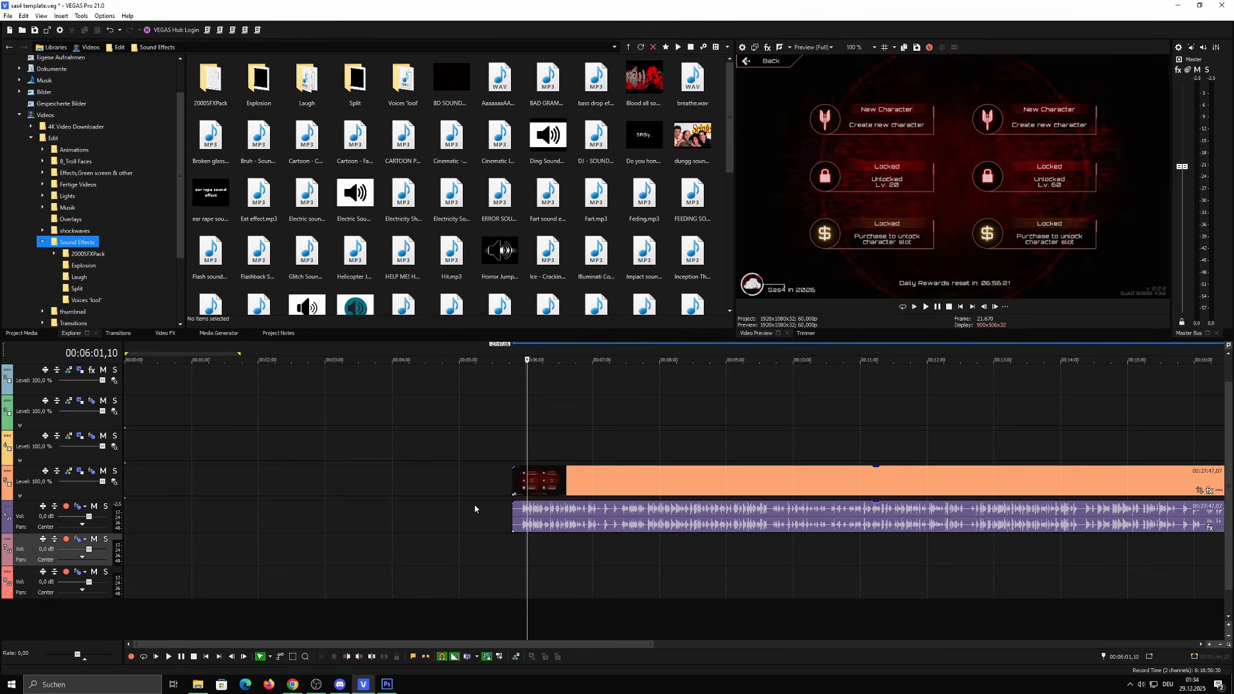
Insert an additional empty video track at the top of the track list
{"action": "scroll", "coordinate": [493, 491], "scroll_direction": "up", "scroll_amount": 1}
{"action": "left_click", "coordinate": [542, 515]}
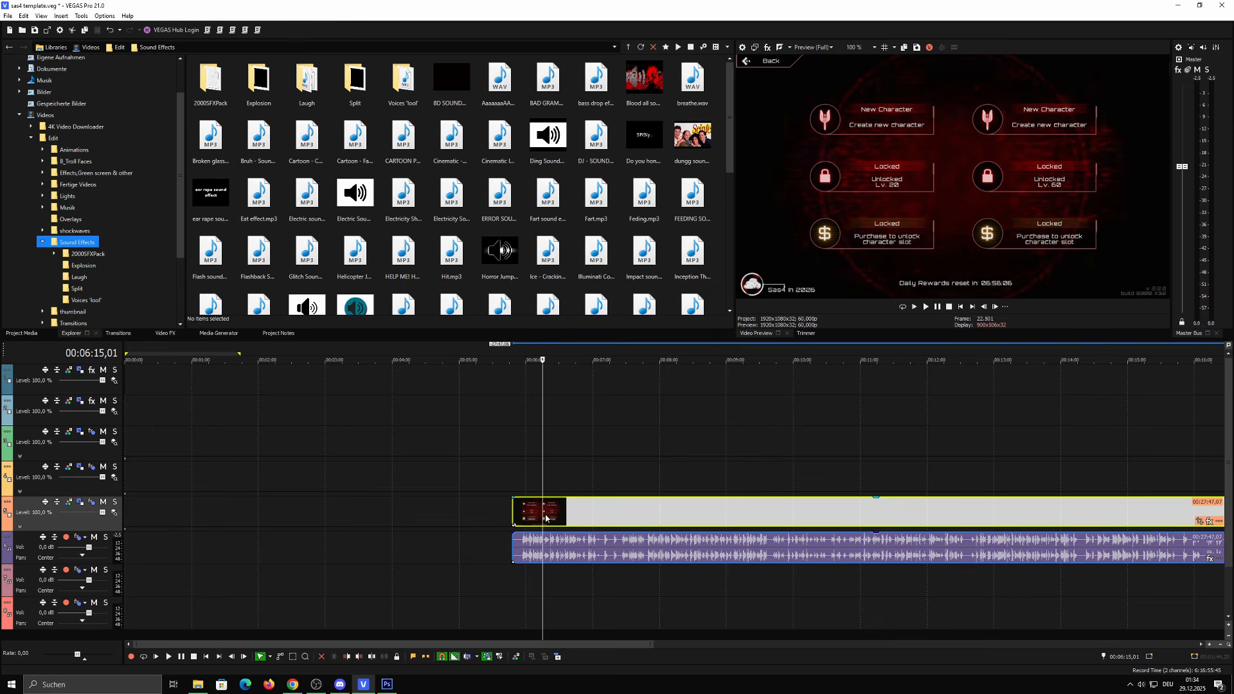
{"action": "right_click", "coordinate": [537, 476]}
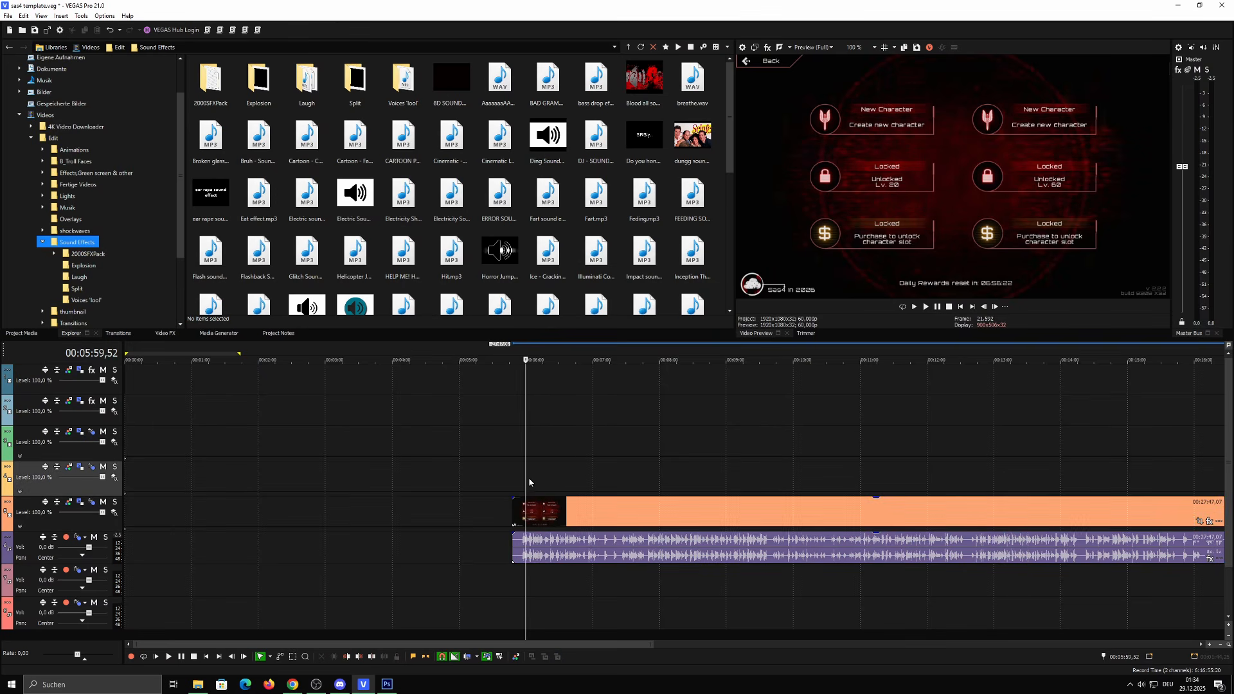
{"action": "left_click", "coordinate": [537, 480]}
{"action": "left_click", "coordinate": [556, 481]}
{"action": "left_click", "coordinate": [566, 453]}
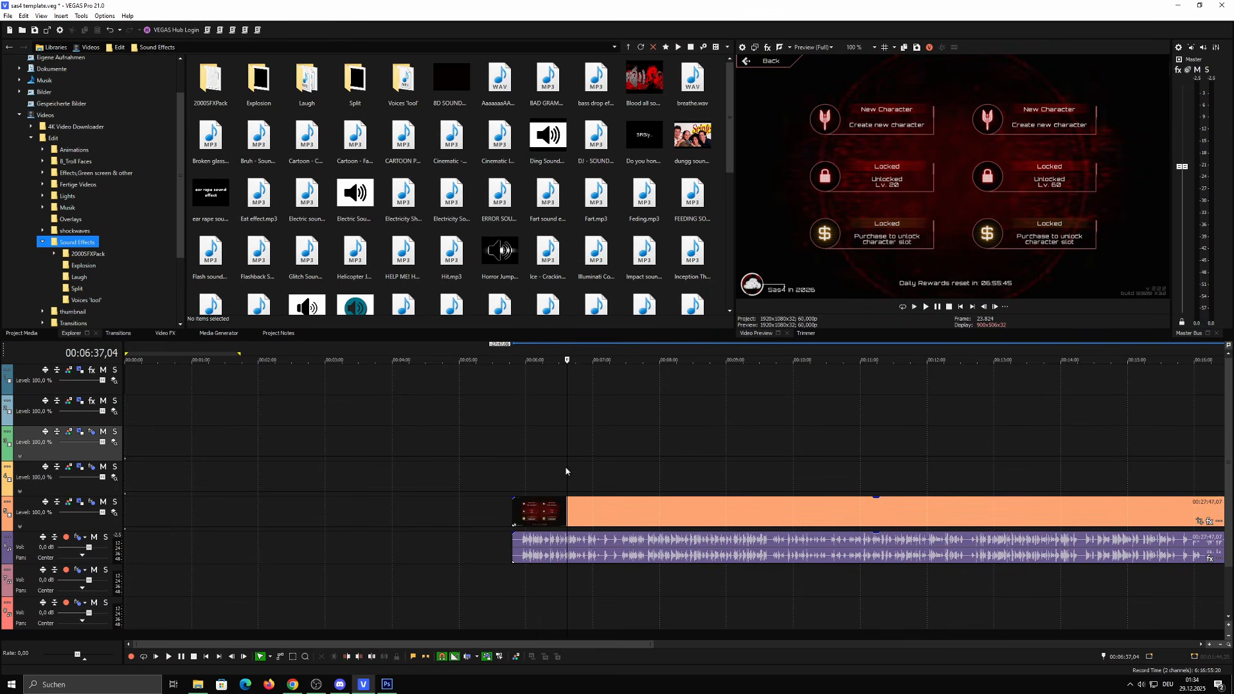
{"action": "left_click", "coordinate": [565, 466]}
Add a Subtitles (Sas4) text event above the recording at about 00:07:10 with the text "fweewfefef"
{"action": "left_click", "coordinate": [604, 501]}
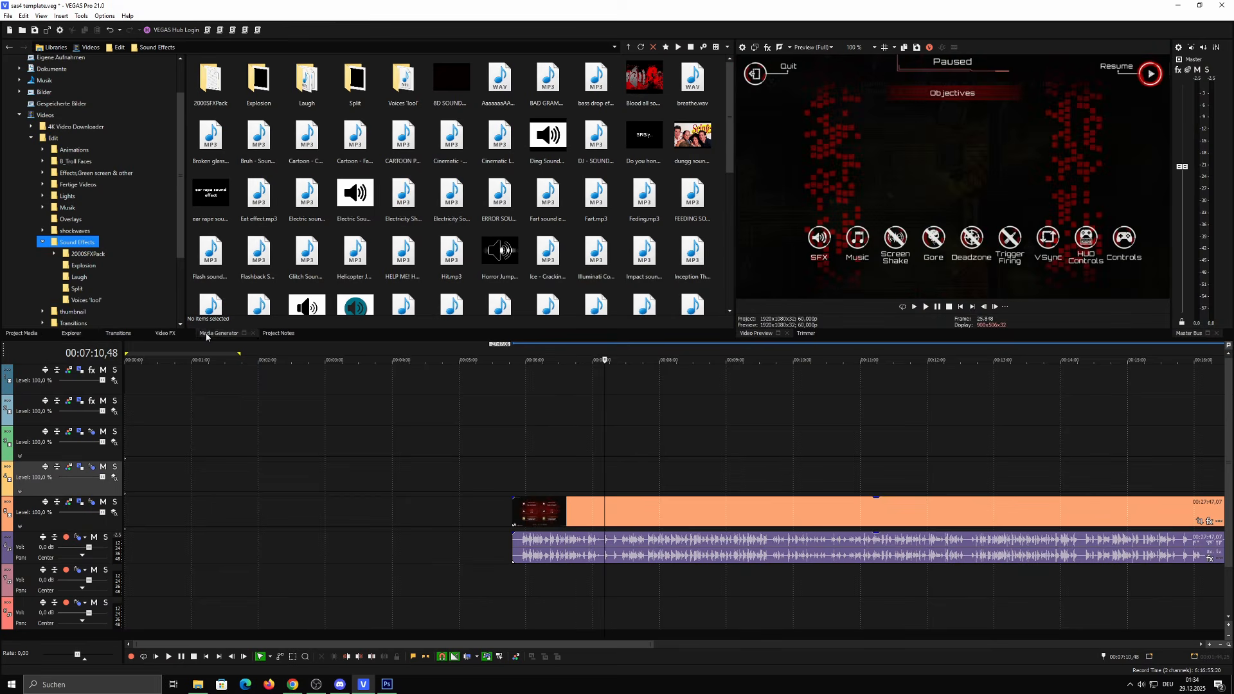
{"action": "left_click", "coordinate": [218, 333]}
{"action": "left_click_drag", "start_coordinate": [327, 192], "coordinate": [608, 479]}
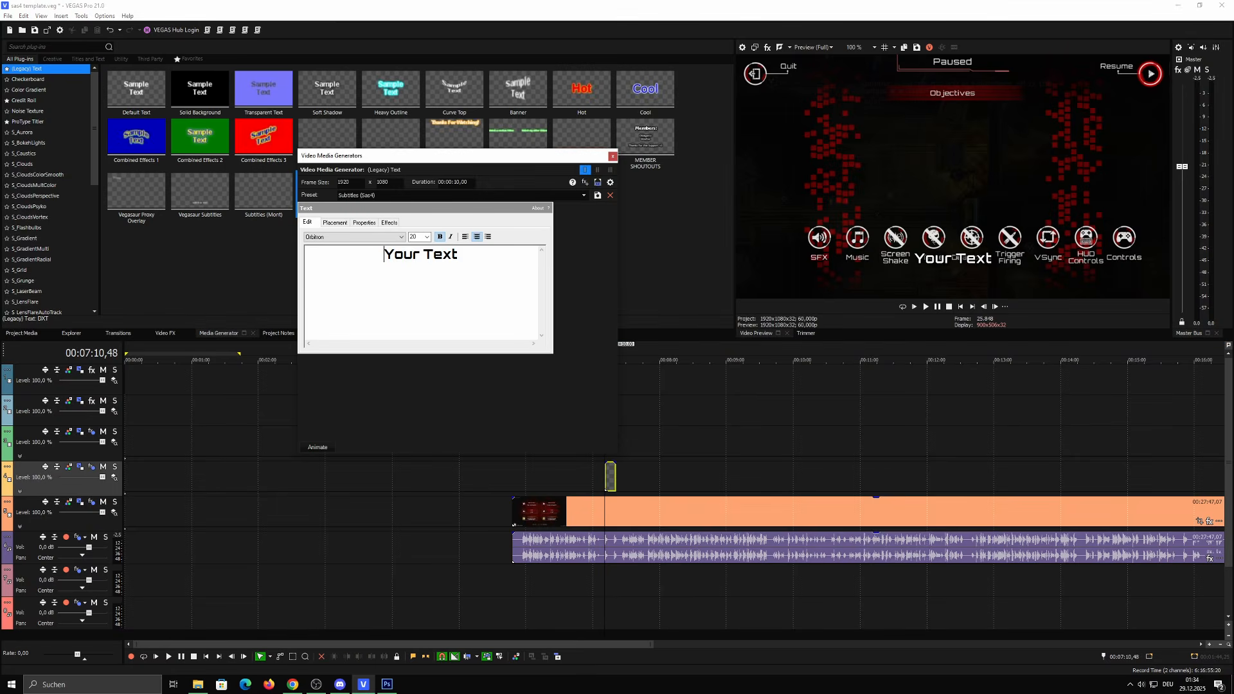
{"action": "key", "text": "ctrl+a"}
{"action": "type", "text": "fweewfefef"}
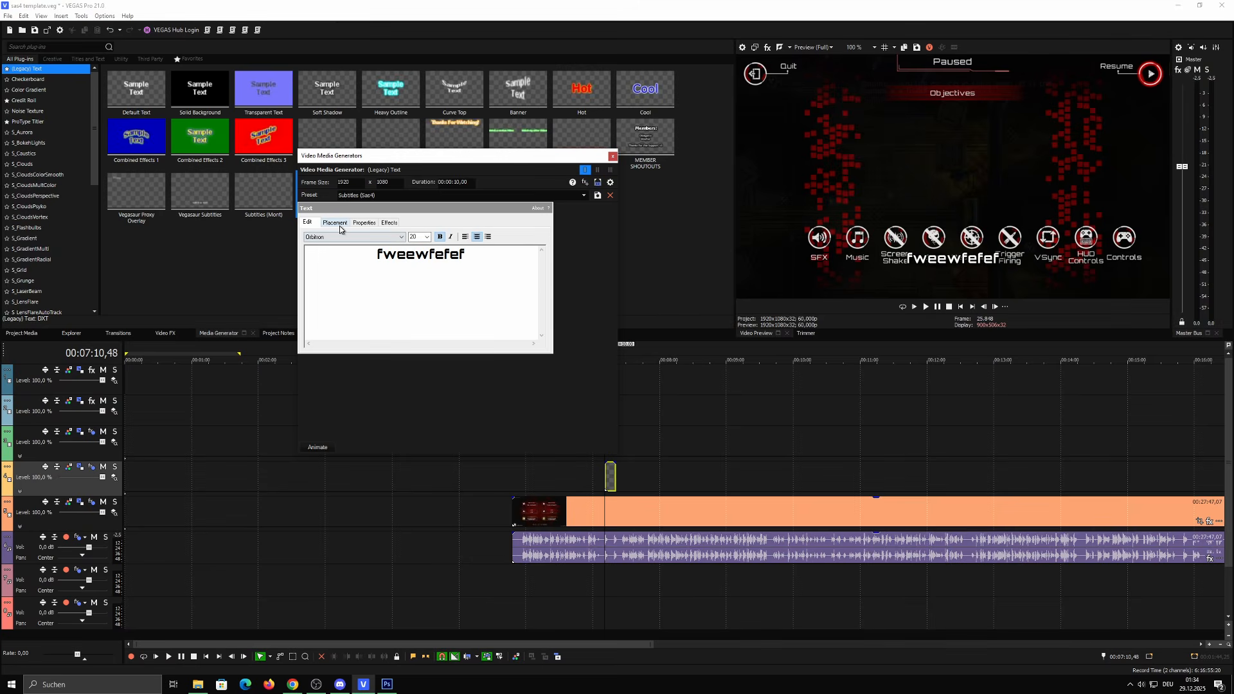
Move the text near the frame's centre in its placement settings and delete the text event
{"action": "left_click", "coordinate": [337, 223]}
{"action": "left_click_drag", "start_coordinate": [368, 326], "coordinate": [366, 300]}
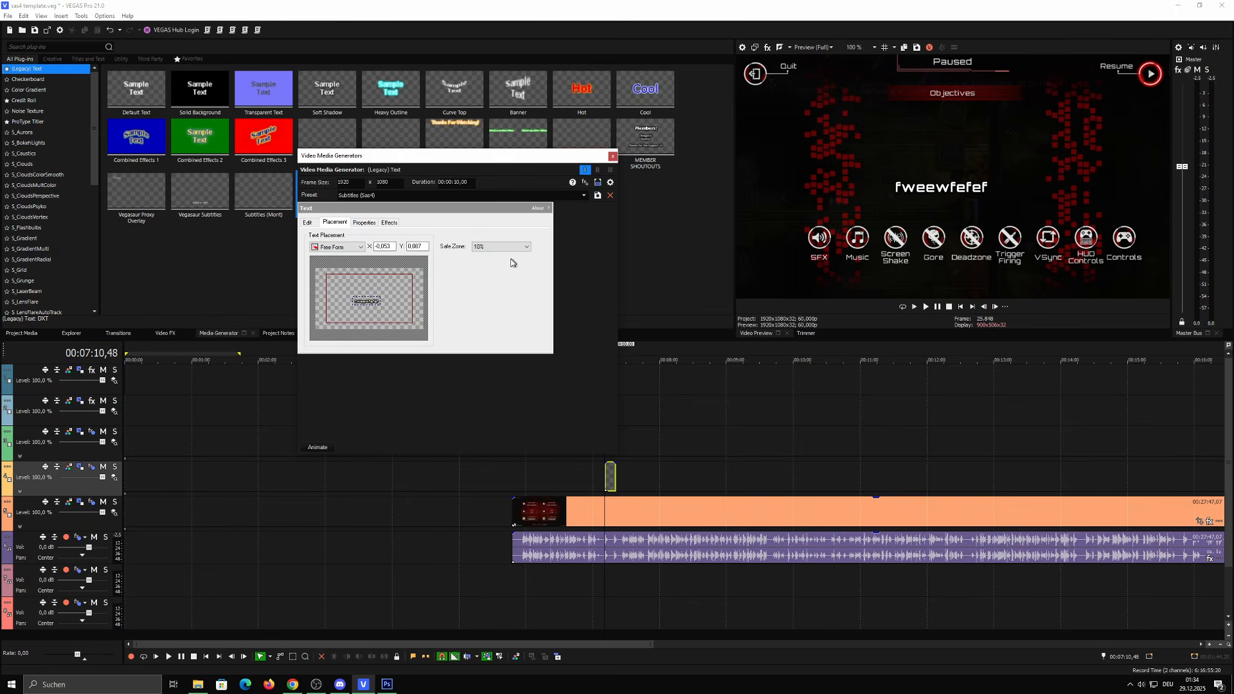
{"action": "left_click", "coordinate": [612, 156]}
{"action": "key", "text": "Delete"}
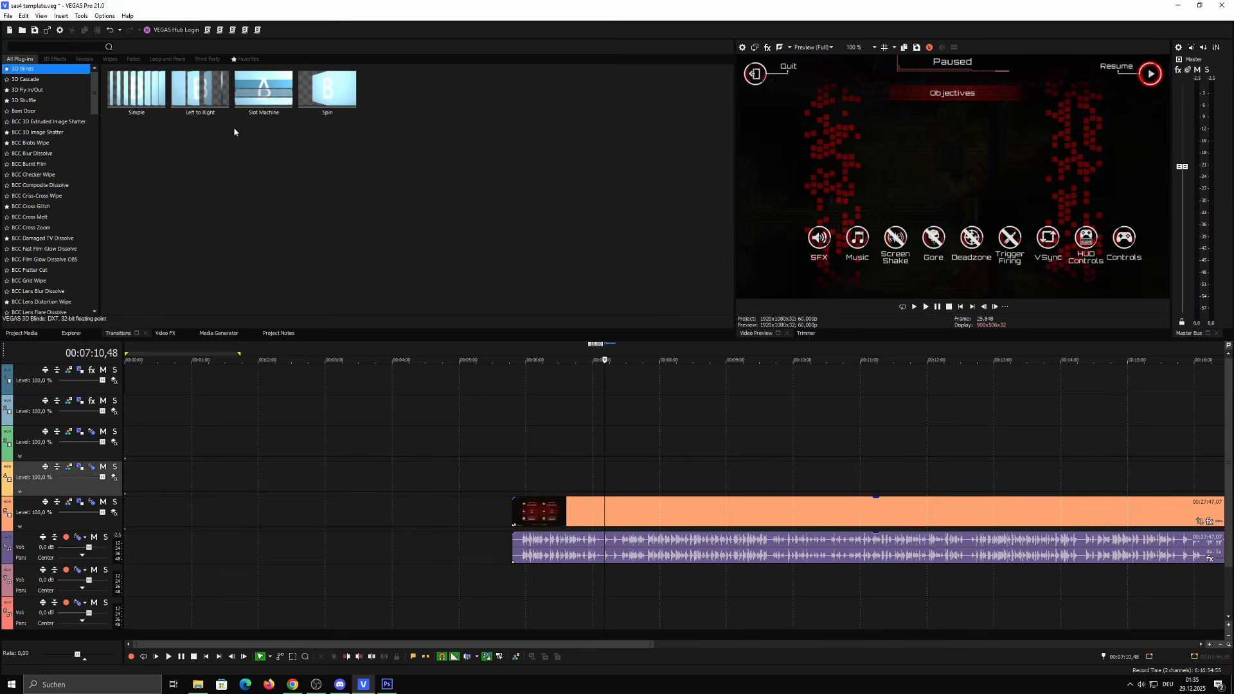
Split the recording at about 00:07:10 and overlap the second part with the first to form a crossfade
{"action": "left_click", "coordinate": [602, 512]}
{"action": "scroll", "coordinate": [669, 514], "scroll_direction": "up", "scroll_amount": 4}
{"action": "key", "text": "s"}
{"action": "left_click_drag", "start_coordinate": [680, 514], "coordinate": [666, 512]}
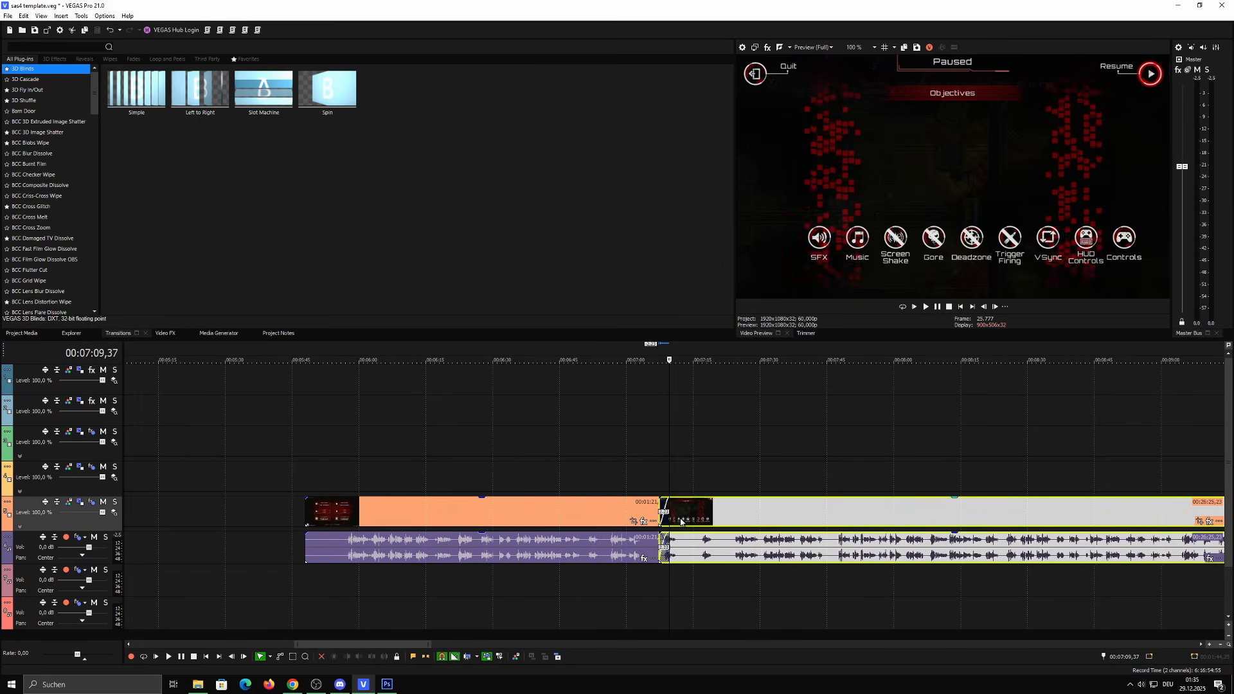
Apply the 3D Blinds transition with the Spin preset to the crossfade and play it back
{"action": "left_click", "coordinate": [665, 492]}
{"action": "left_click", "coordinate": [663, 492]}
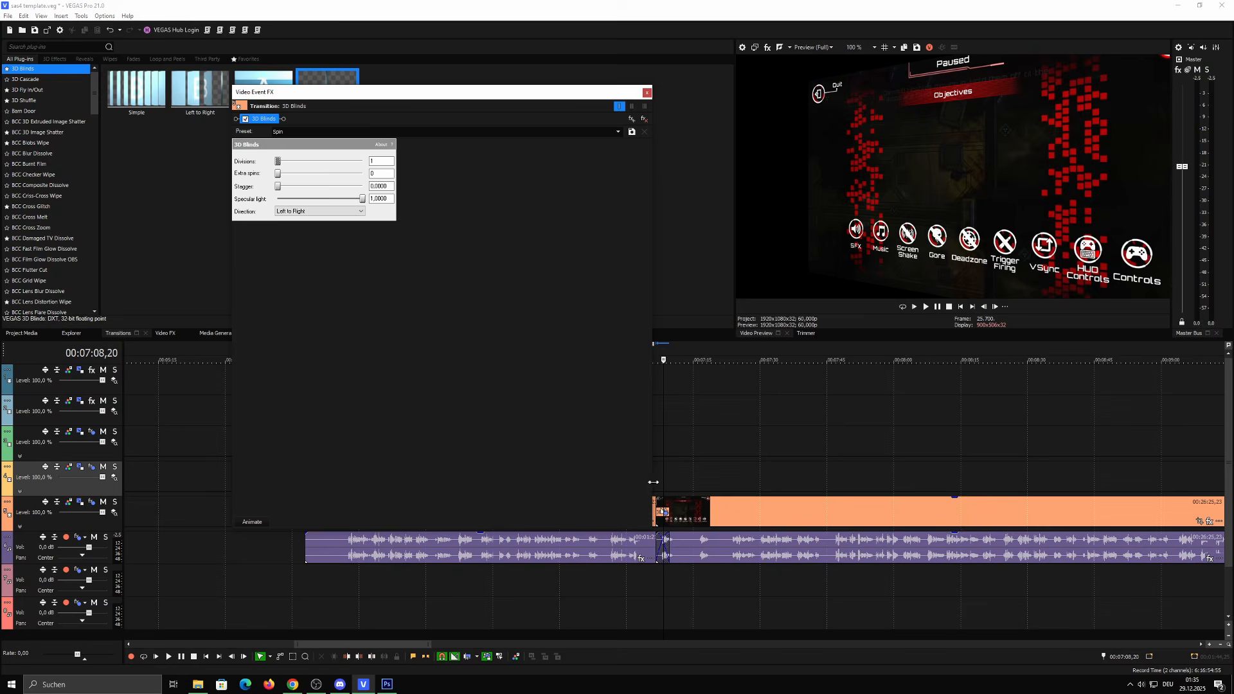
{"action": "scroll", "coordinate": [653, 482], "scroll_direction": "up", "scroll_amount": 3}
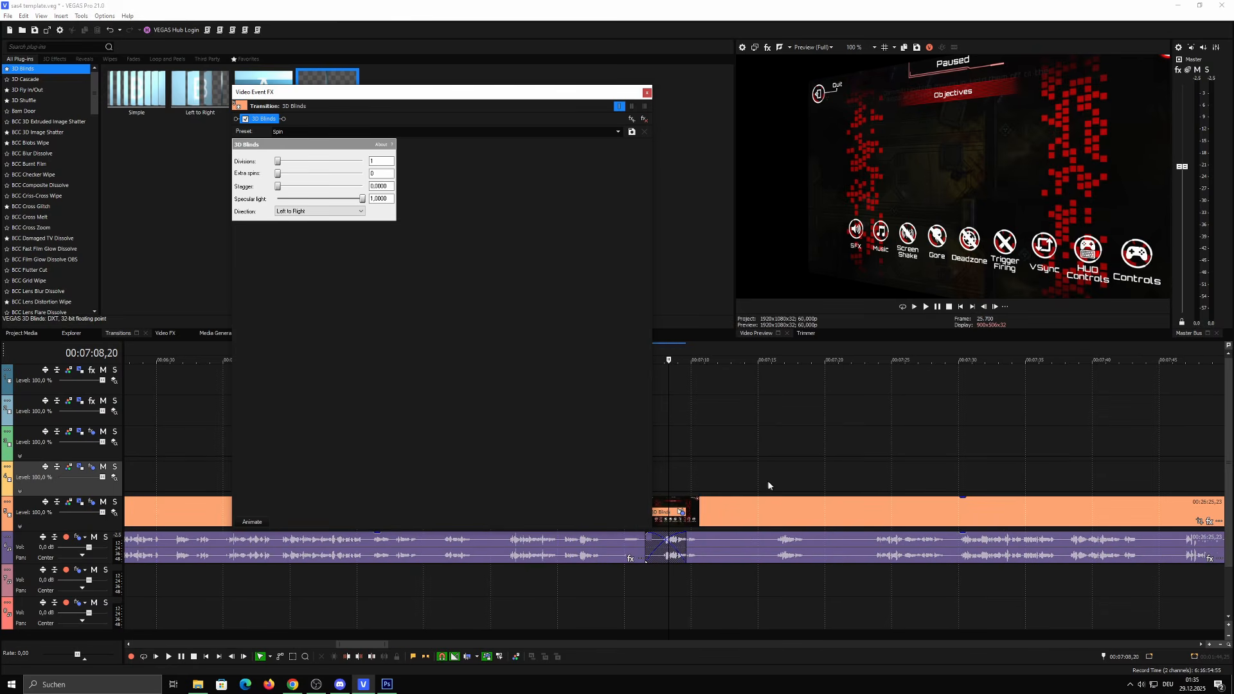
{"action": "left_click", "coordinate": [755, 480]}
{"action": "key", "text": "space"}
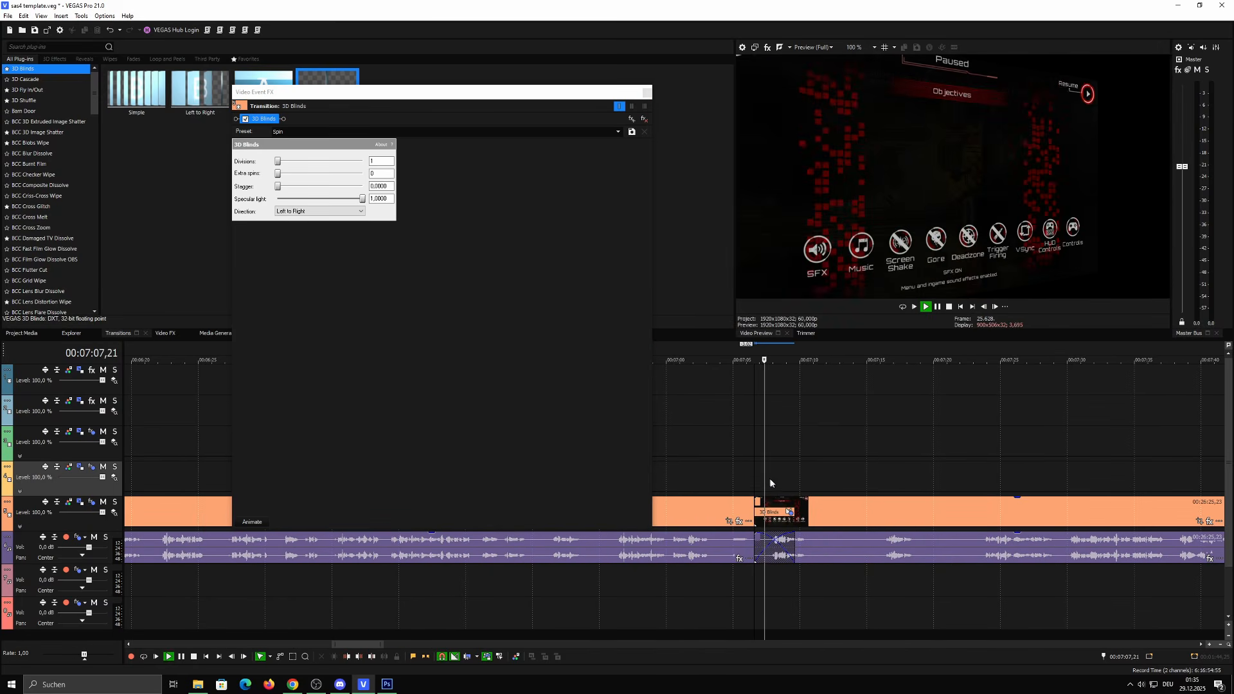
Set the video preview quality to Preview (Auto) and replay the transition
{"action": "left_click", "coordinate": [814, 47]}
{"action": "mouse_move", "coordinate": [821, 74]}
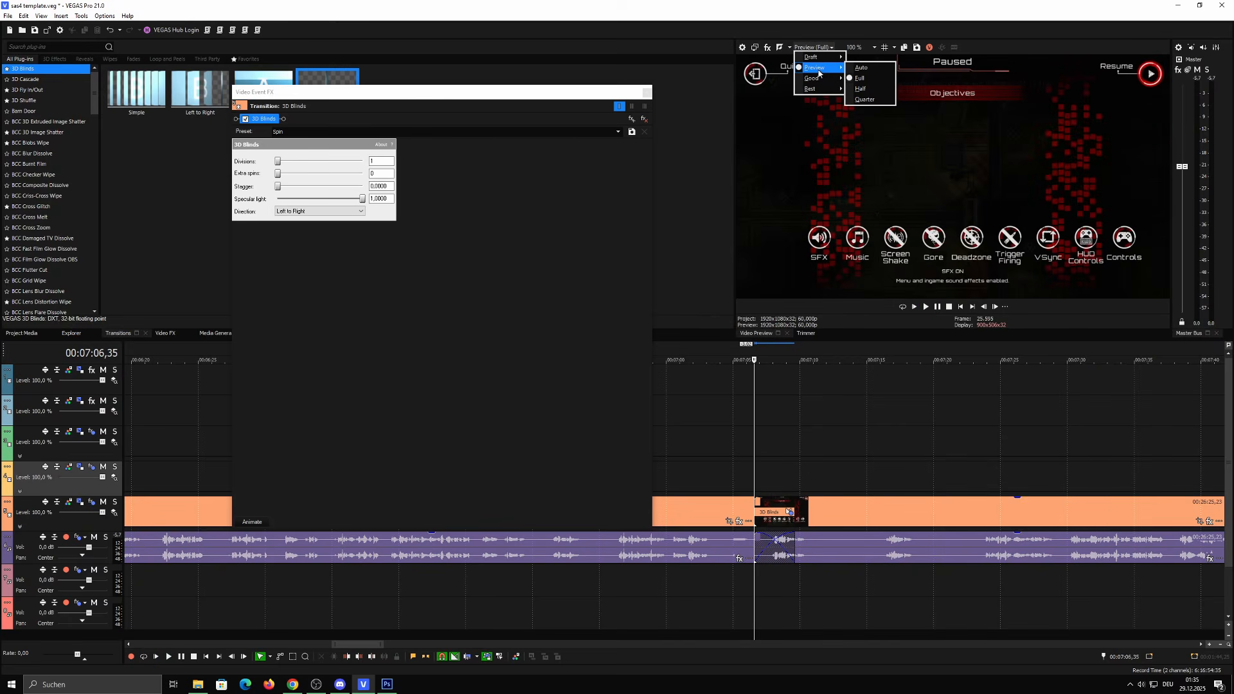
{"action": "left_click", "coordinate": [861, 68]}
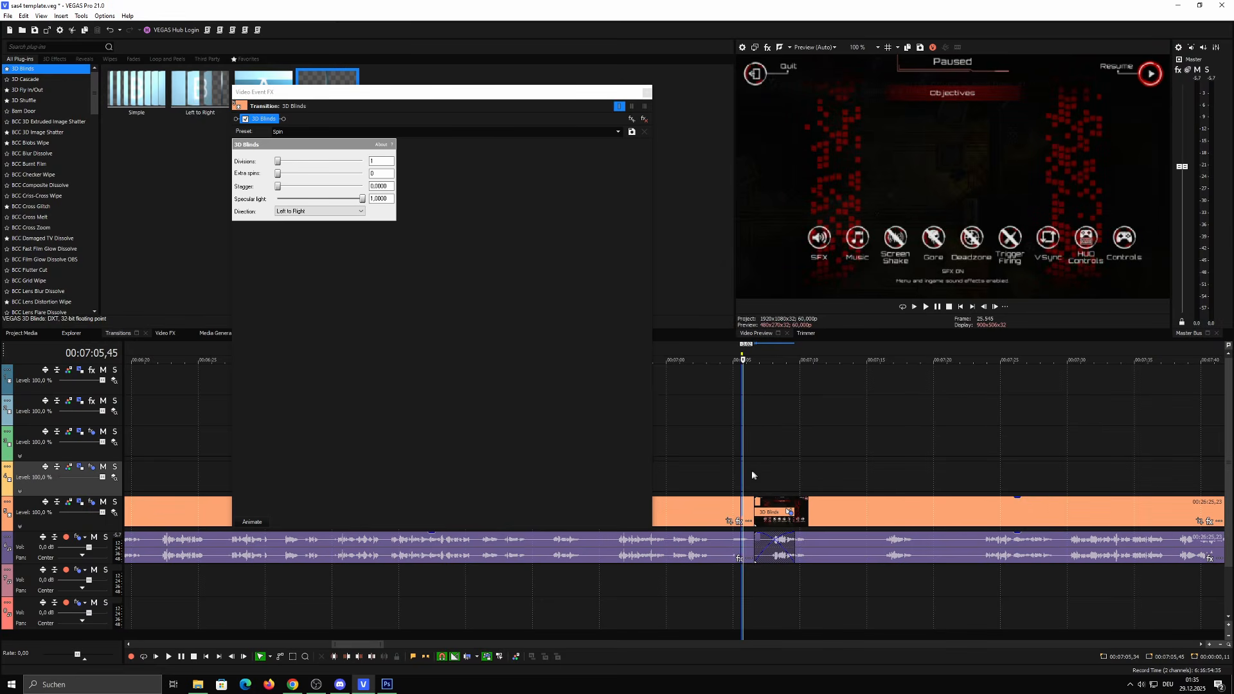
{"action": "left_click", "coordinate": [748, 429]}
{"action": "key", "text": "space"}
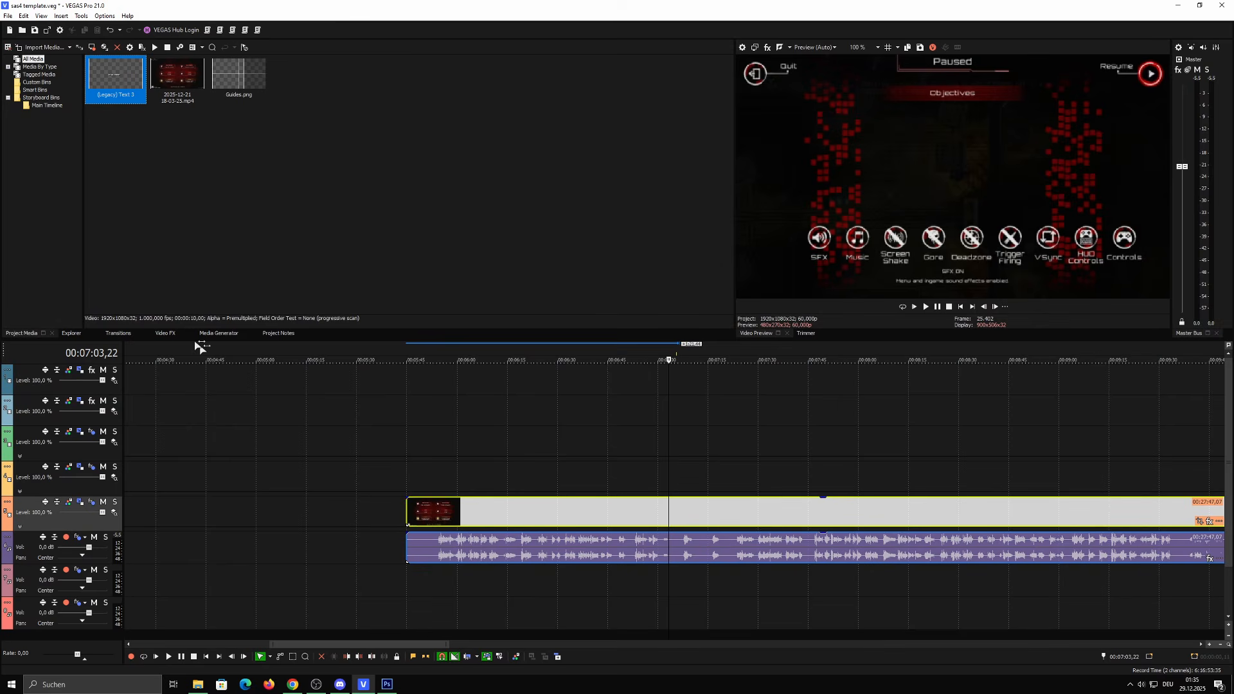
{"action": "left_click", "coordinate": [193, 103]}
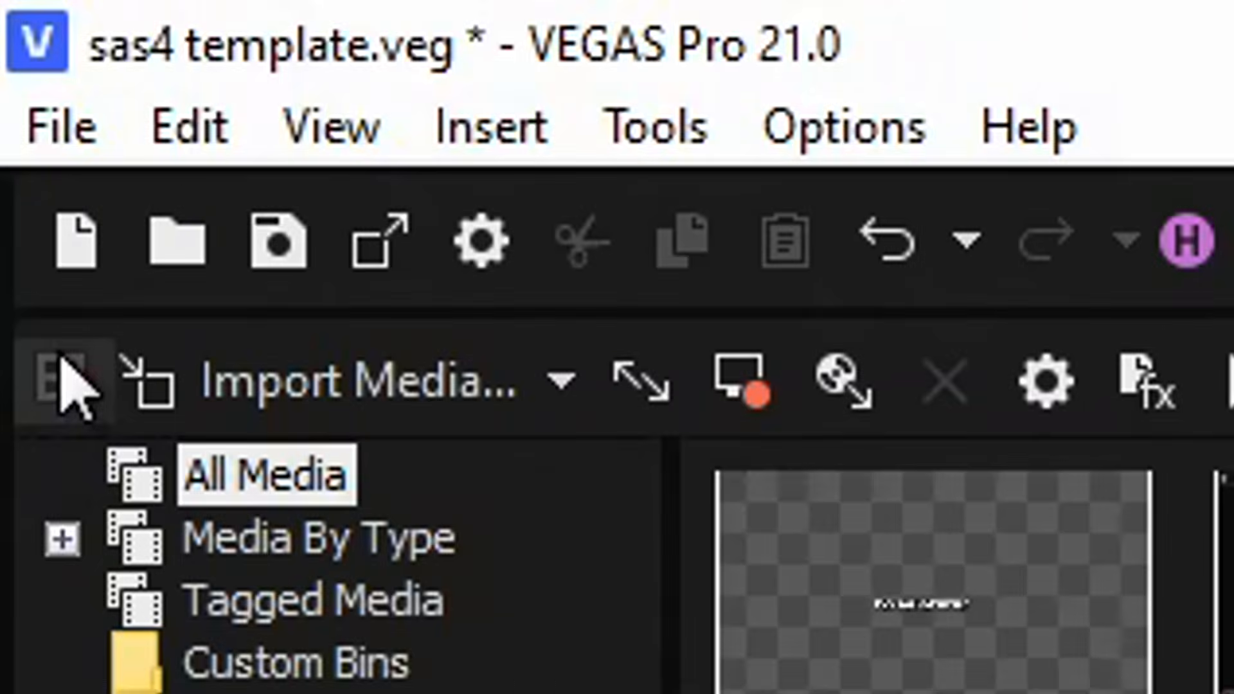
{"action": "left_click", "coordinate": [9, 48]}
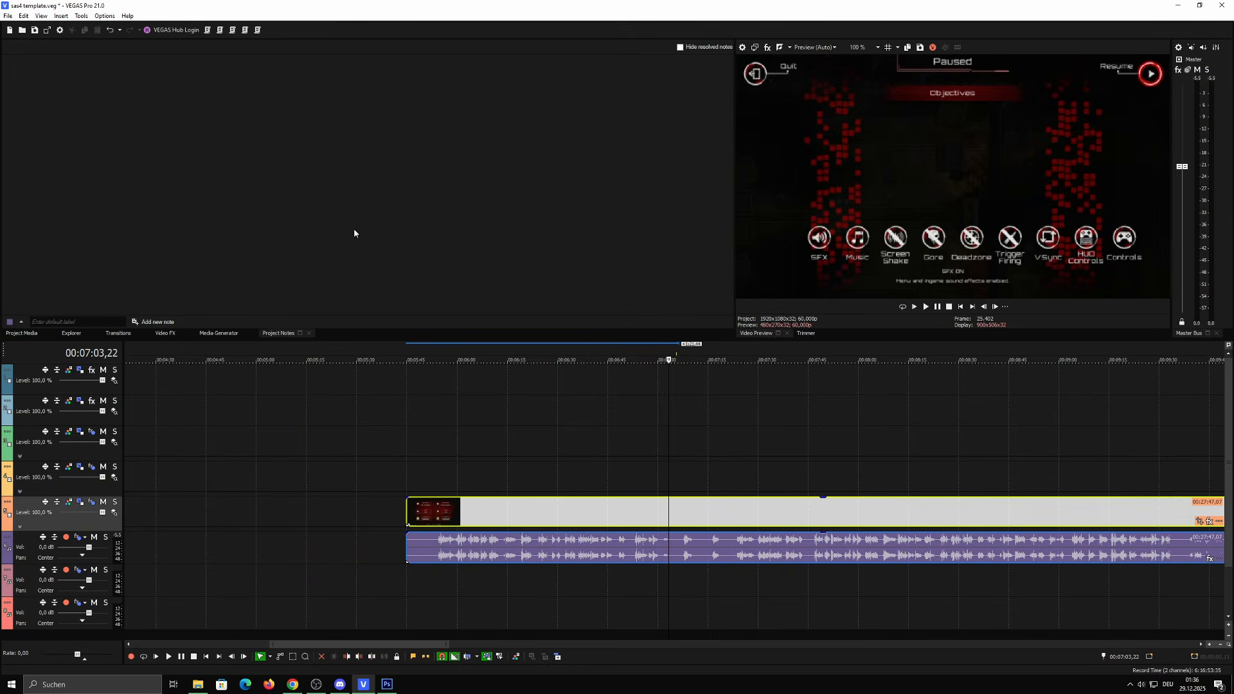
Search the video effects for "bla", apply the default Black and White effect to the recording, and undo it
{"action": "left_click", "coordinate": [166, 333]}
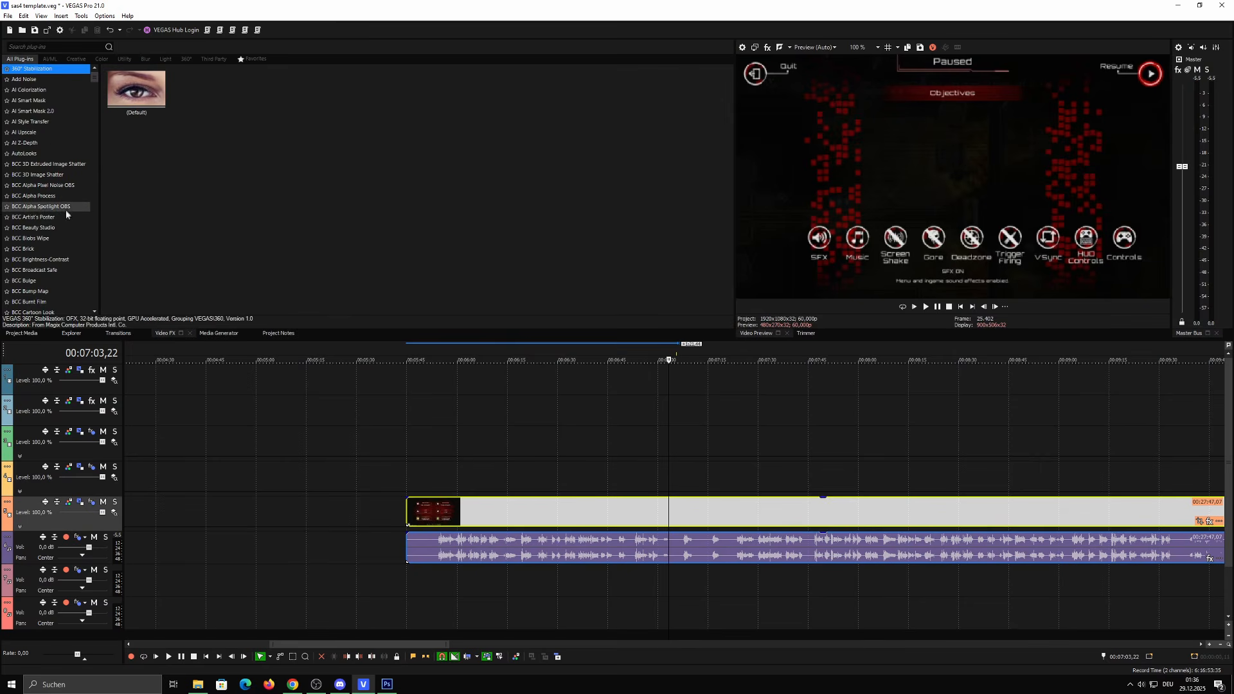
{"action": "type", "text": "bla"}
{"action": "left_click_drag", "start_coordinate": [144, 96], "coordinate": [522, 507]}
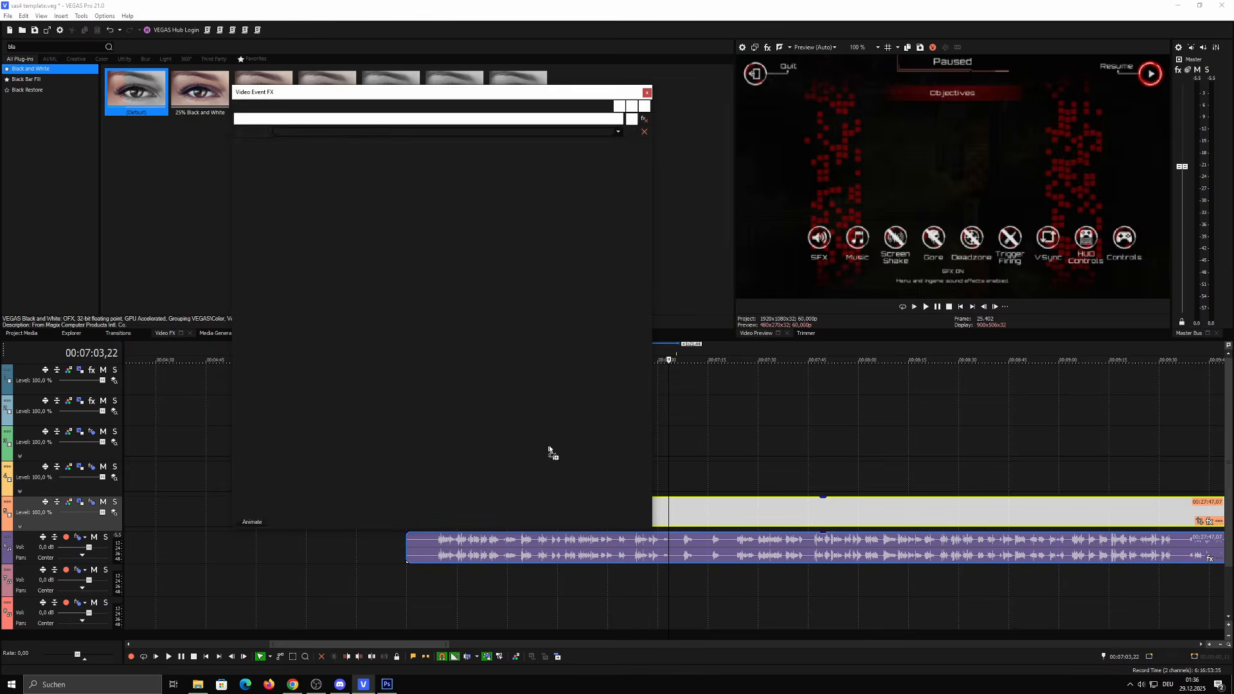
{"action": "key", "text": "ctrl+z"}
View the Black Bar Fill effect's presets and clear the effect search
{"action": "left_click", "coordinate": [56, 79]}
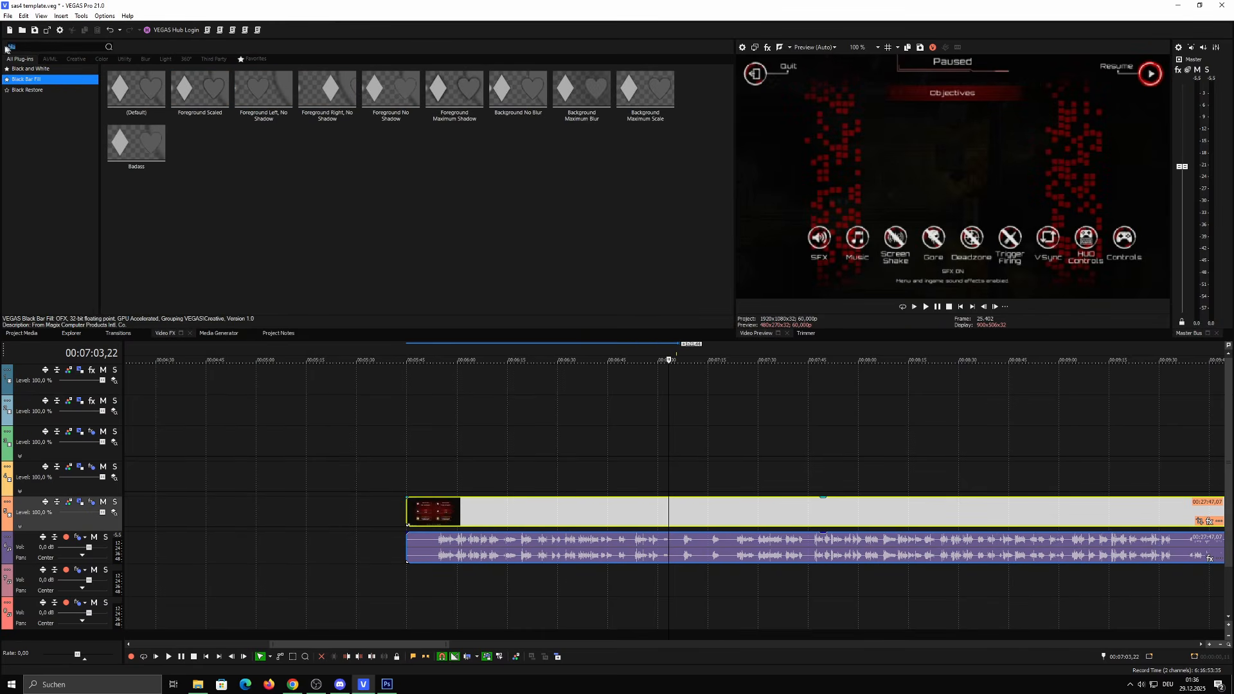
{"action": "key", "text": "BackSpace"}
{"action": "key", "text": "BackSpace"}
{"action": "key", "text": "BackSpace"}
Shrink the recording's crop frame in Event Pan/Crop to about 2,030.5 wide, rotate it 36 degrees and flip it
{"action": "left_click", "coordinate": [1199, 520]}
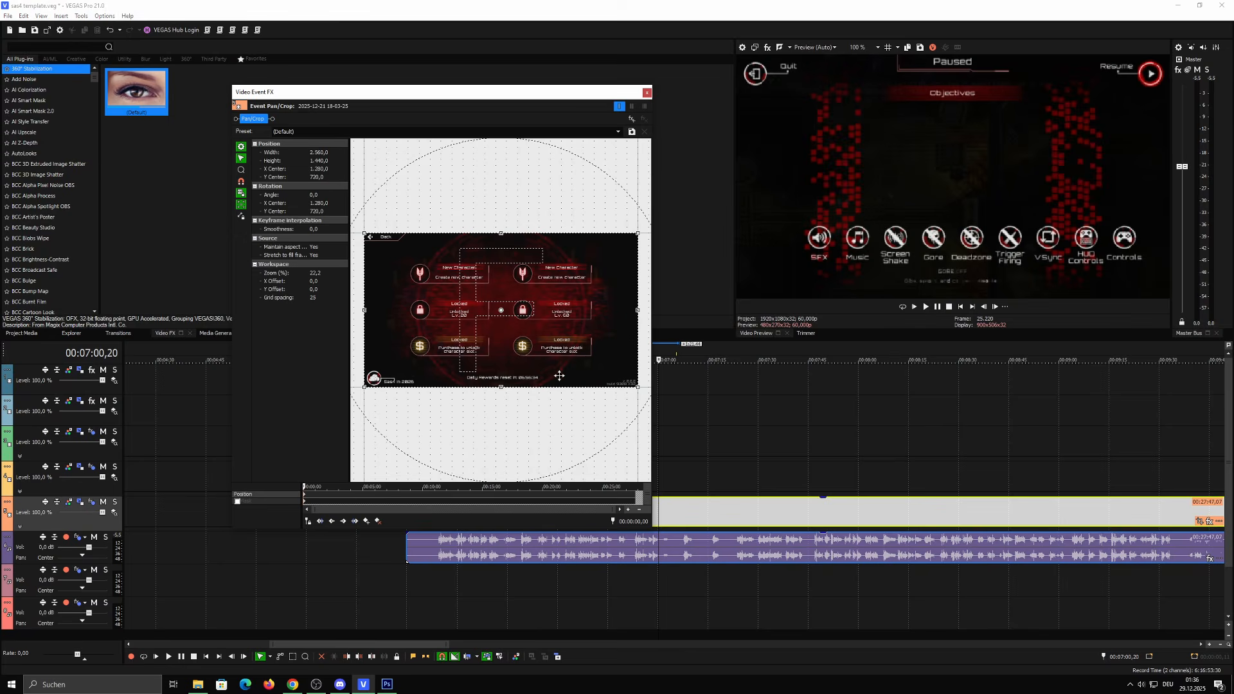
{"action": "mouse_move", "coordinate": [559, 388]}
{"action": "left_mouse_down"}
{"action": "mouse_move", "coordinate": [554, 347]}
{"action": "mouse_move", "coordinate": [551, 435]}
{"action": "mouse_move", "coordinate": [547, 372]}
{"action": "left_mouse_up"}
{"action": "left_click_drag", "start_coordinate": [546, 416], "coordinate": [460, 435]}
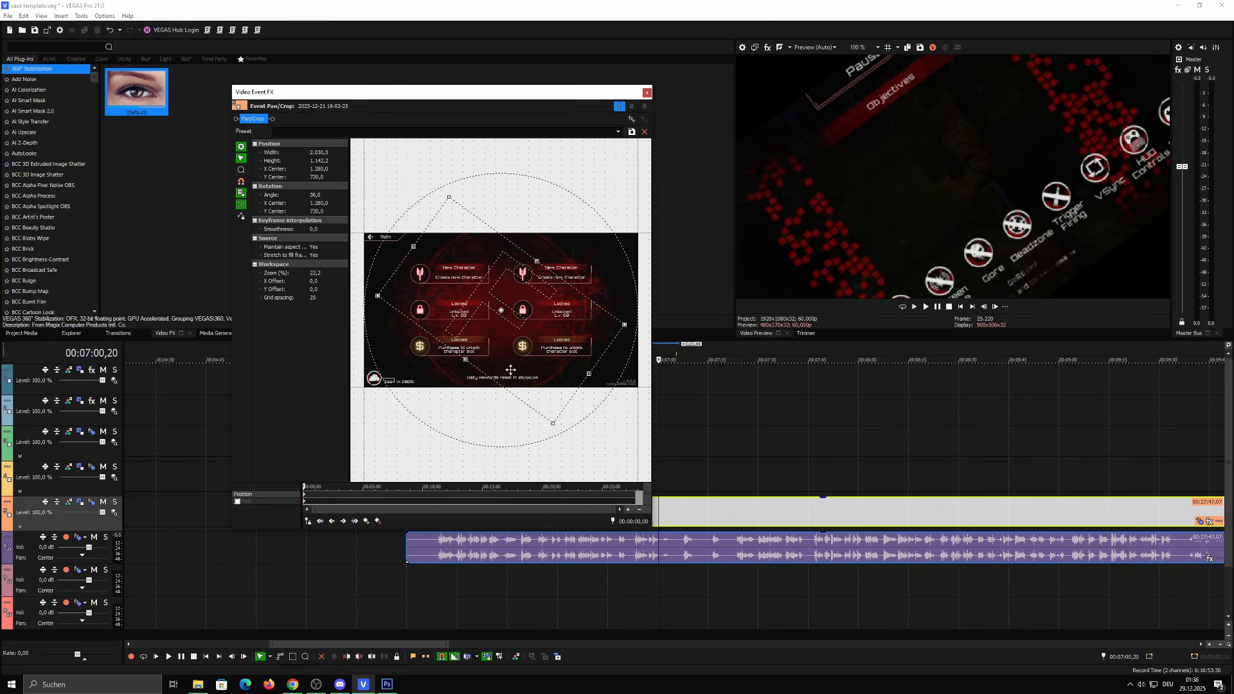
{"action": "right_click", "coordinate": [516, 311]}
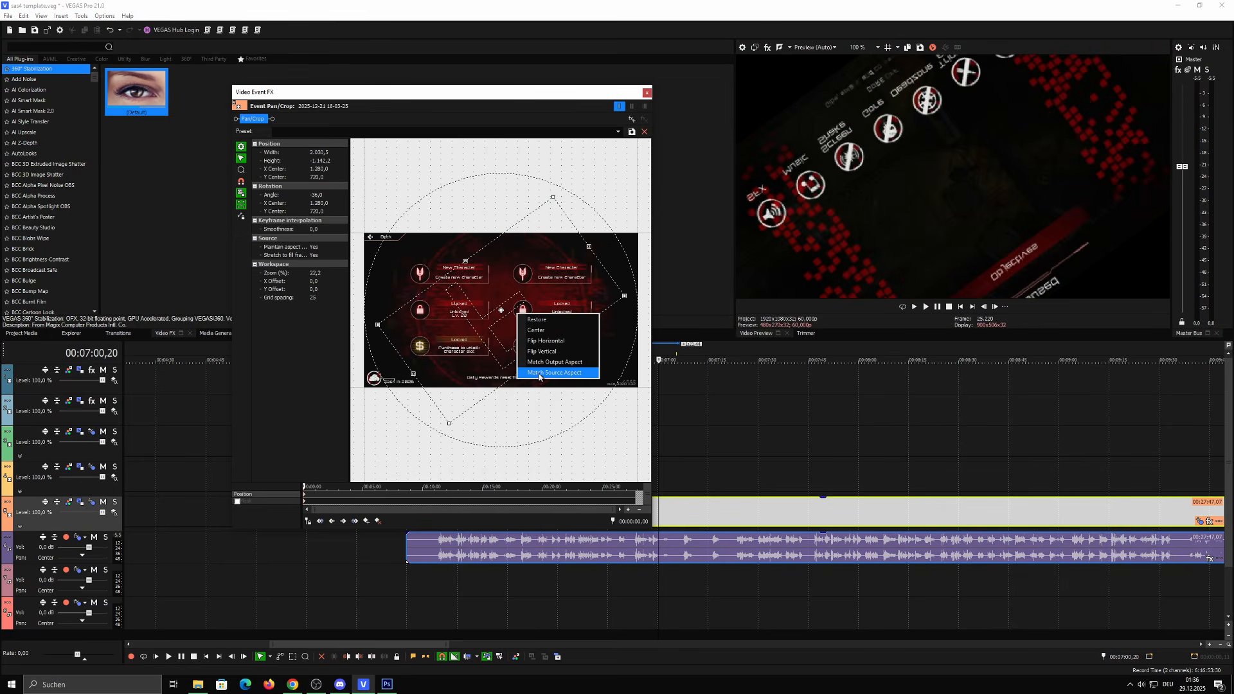
{"action": "left_click", "coordinate": [545, 340]}
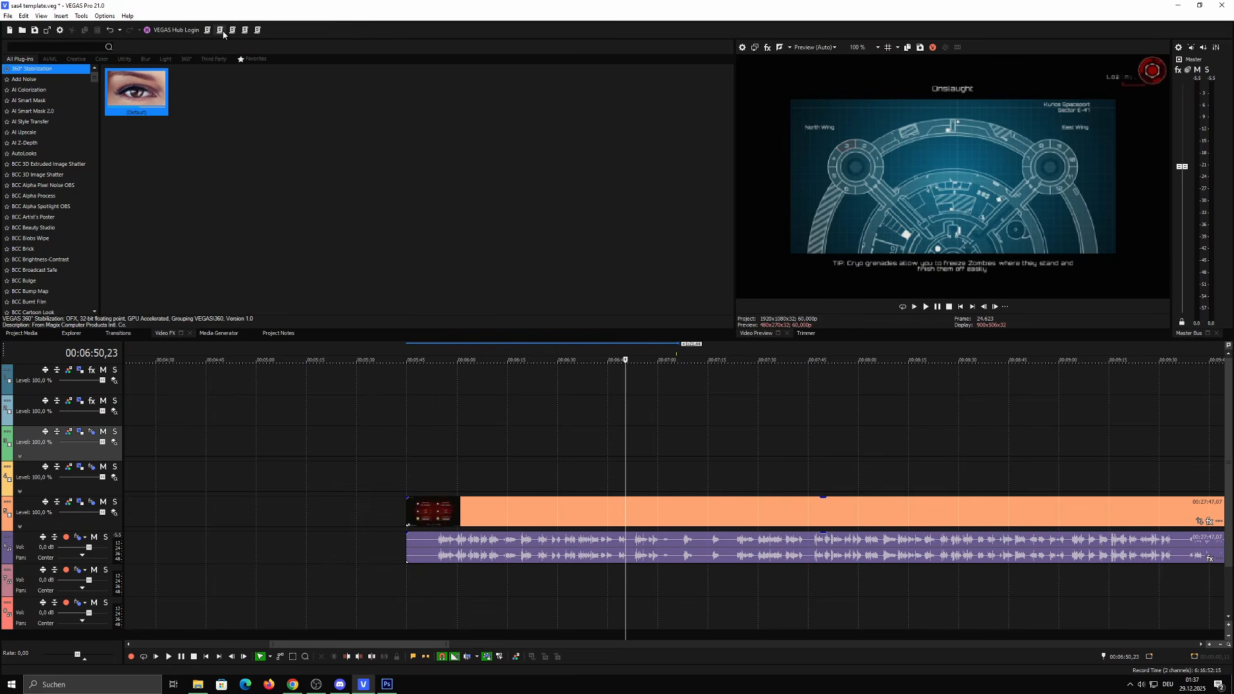
View the recording's event switches, including the Optical Flow and Disable Resample options
{"action": "right_click", "coordinate": [644, 505]}
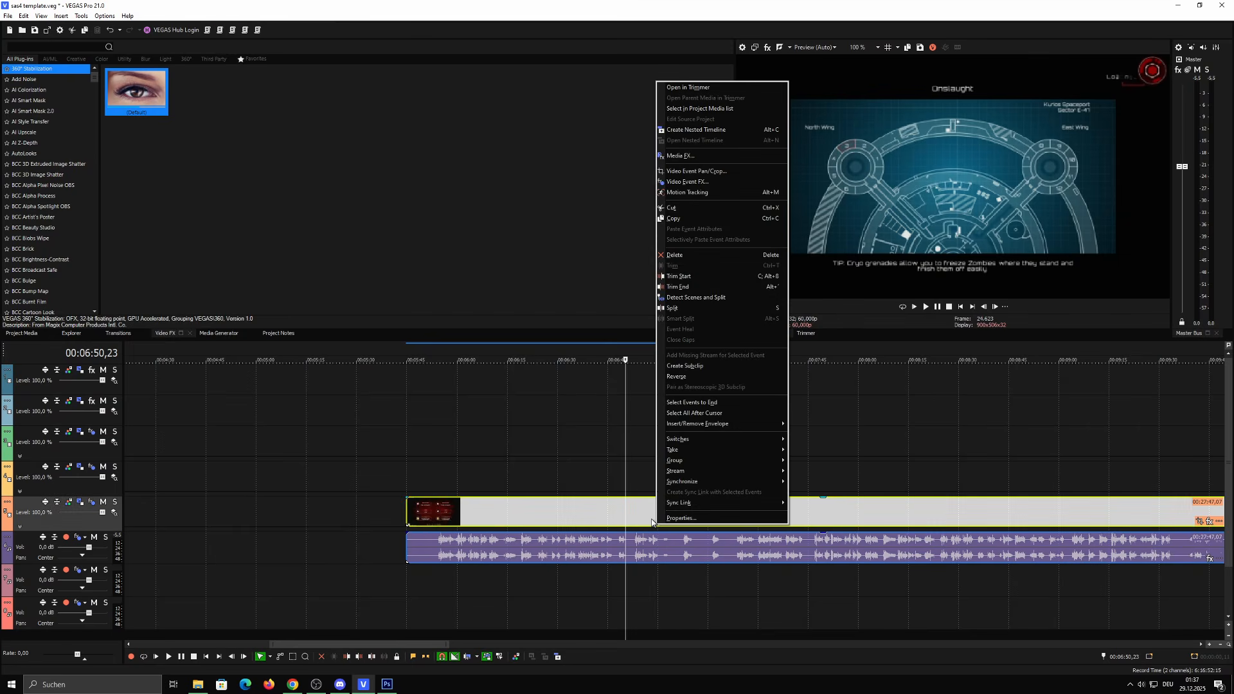
{"action": "mouse_move", "coordinate": [738, 439]}
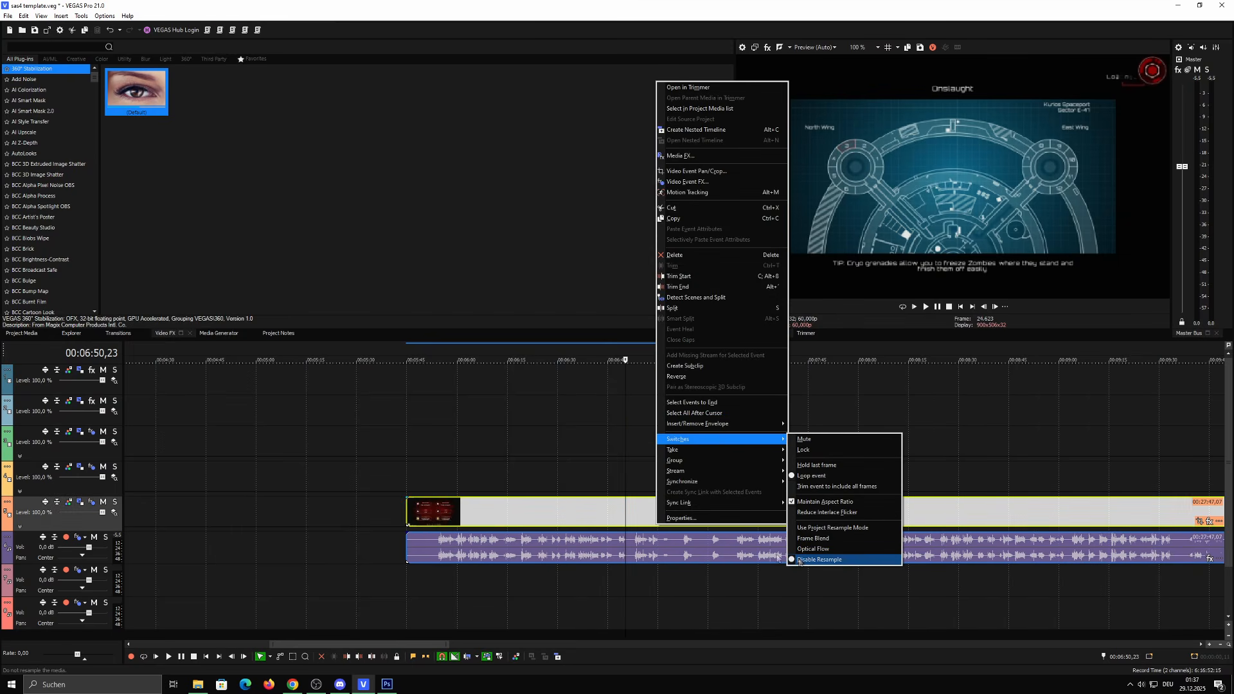
{"action": "left_click", "coordinate": [809, 549]}
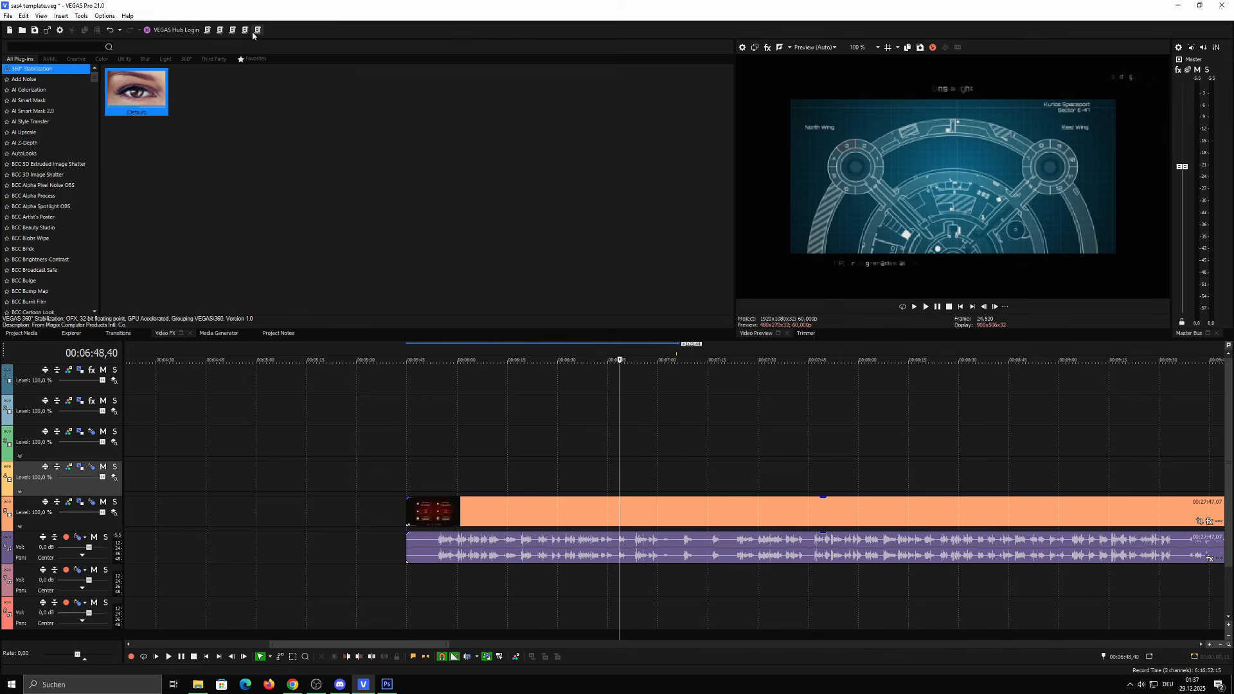
Insert an adjustment event on the green track above the recording at 00:06:04,17
{"action": "scroll", "coordinate": [581, 473], "scroll_direction": "left", "scroll_amount": 3}
{"action": "left_click", "coordinate": [575, 472]}
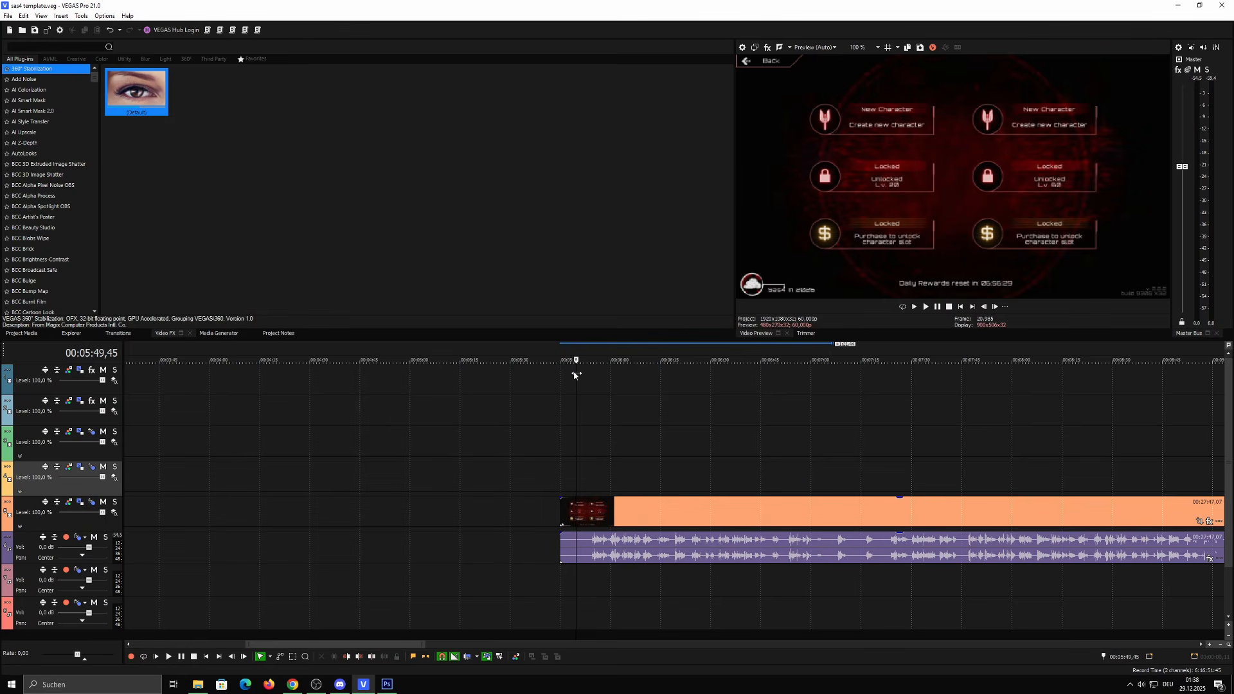
{"action": "right_click", "coordinate": [642, 446]}
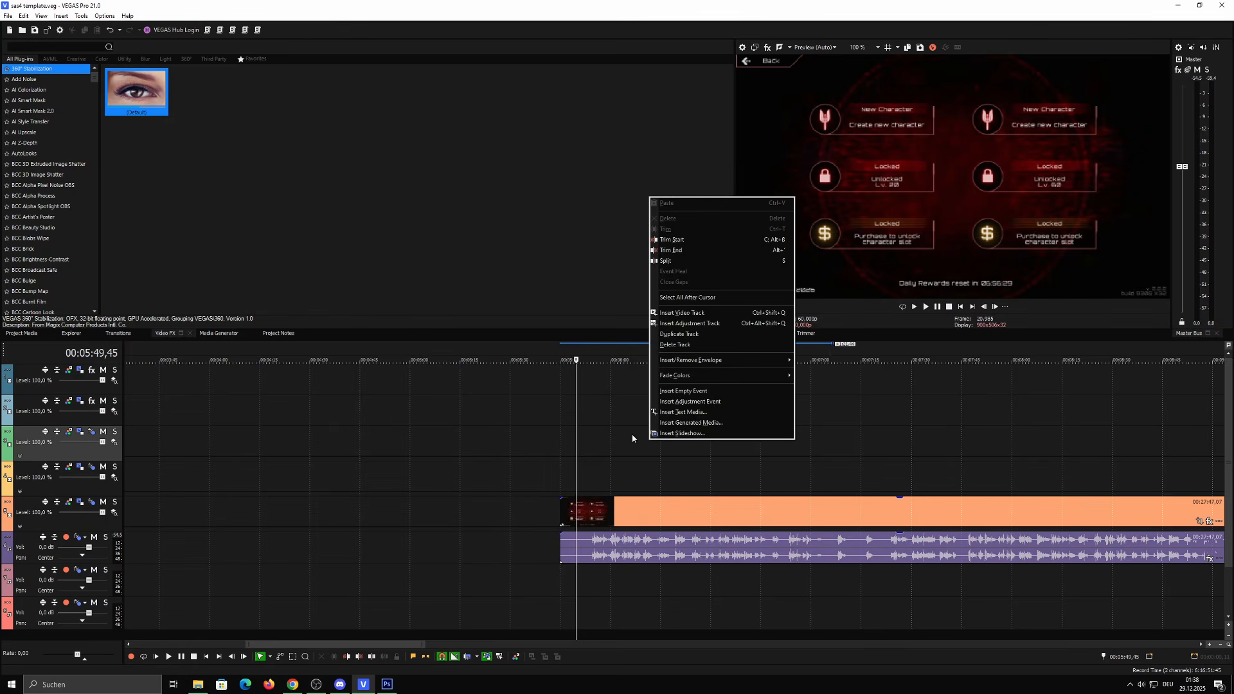
{"action": "left_click", "coordinate": [625, 442]}
{"action": "right_click", "coordinate": [650, 442]}
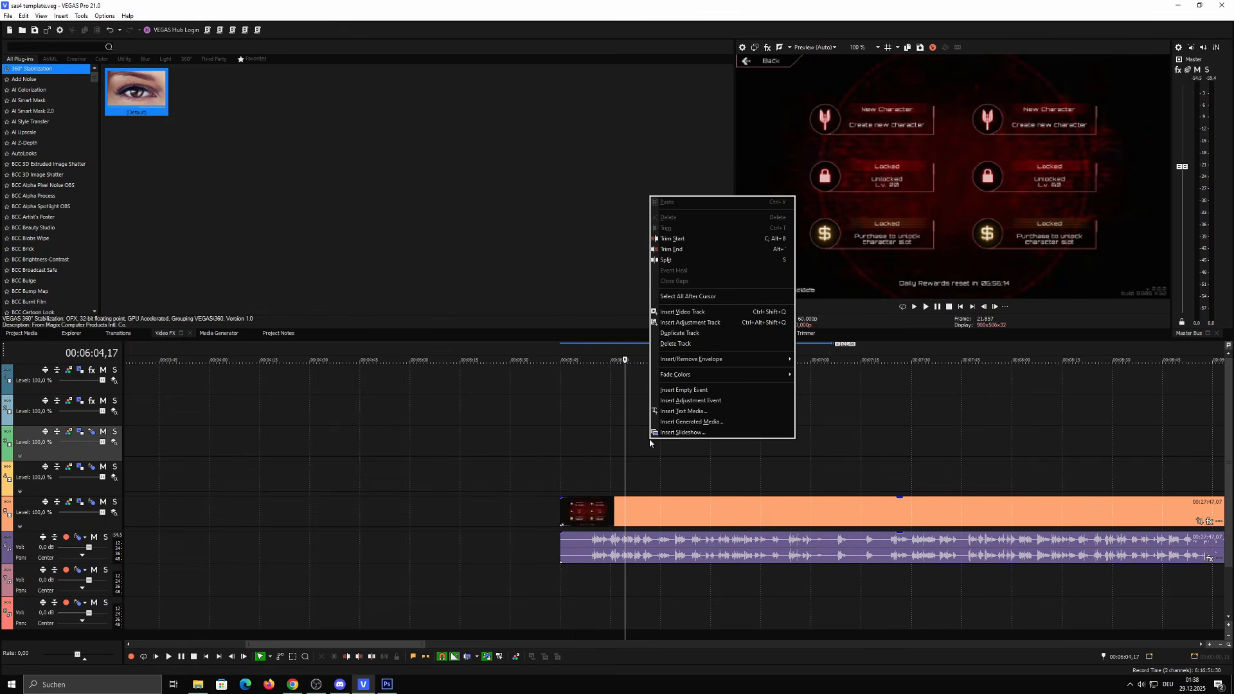
{"action": "left_click", "coordinate": [727, 400]}
{"action": "scroll", "coordinate": [797, 443], "scroll_direction": "up", "scroll_amount": 10}
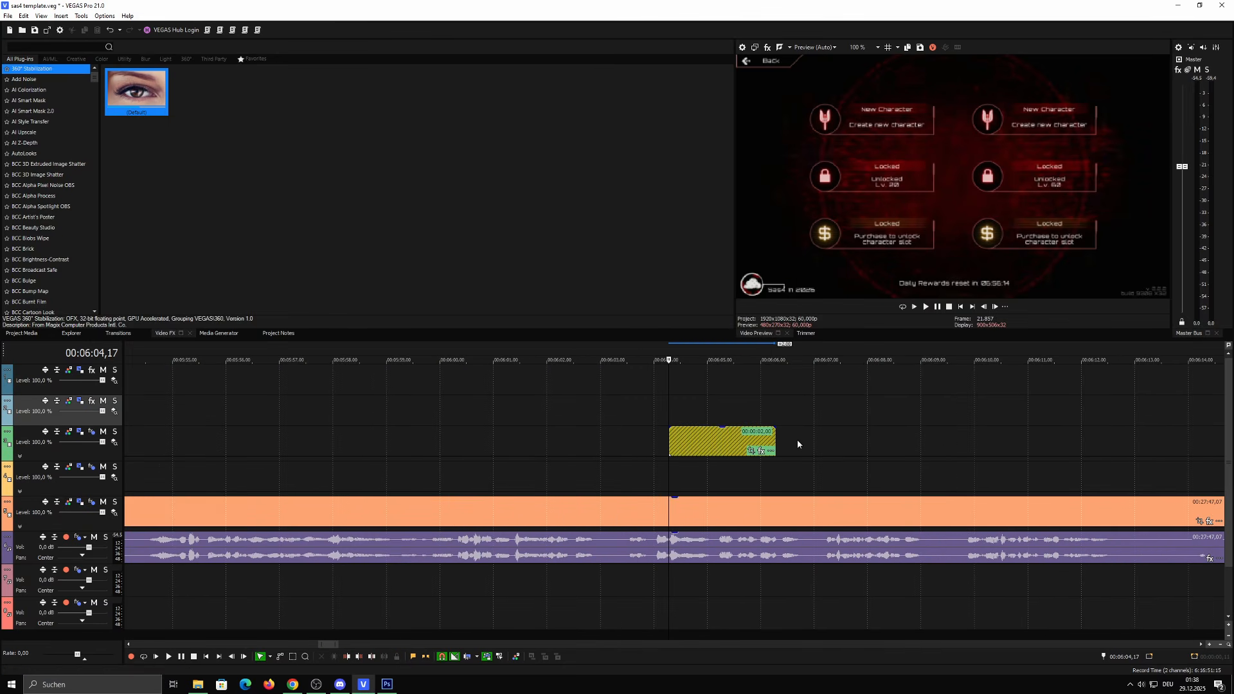
Shrink the adjustment event's crop frame to about 1,402.5 × 788.9 in Event Pan/Crop and try moving the event to the top track
{"action": "left_click", "coordinate": [750, 450]}
{"action": "left_click_drag", "start_coordinate": [540, 384], "coordinate": [539, 367]}
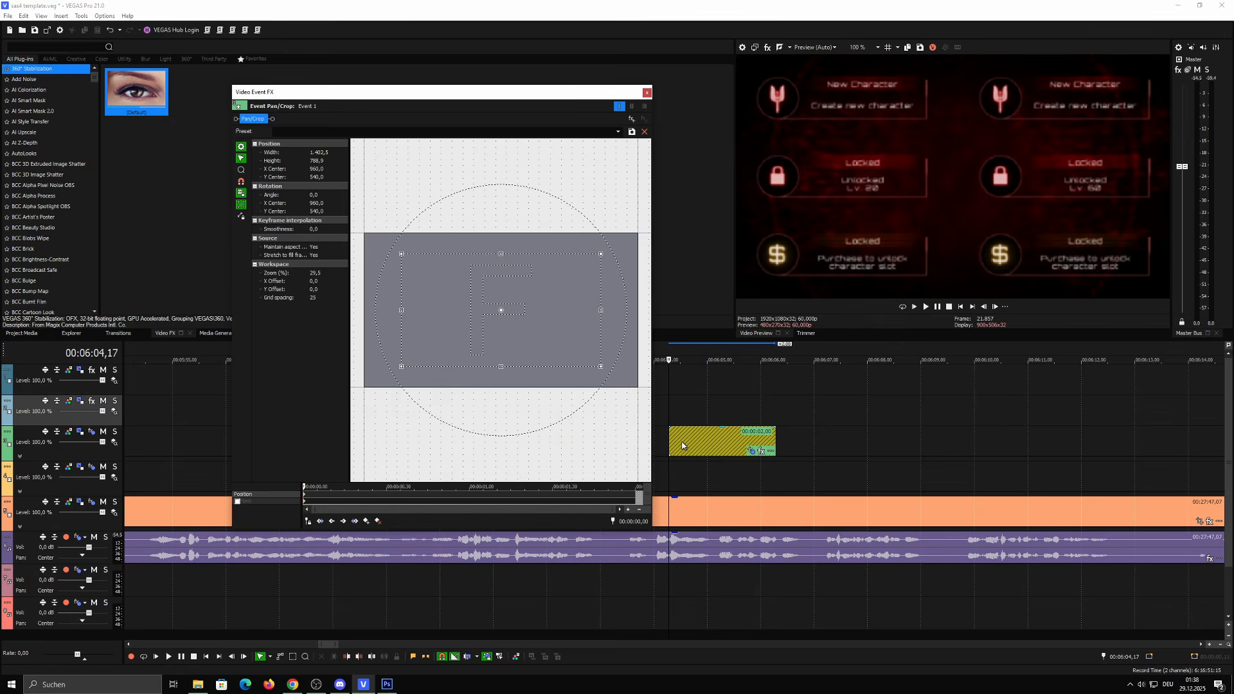
{"action": "left_click_drag", "start_coordinate": [681, 445], "coordinate": [682, 384]}
{"action": "mouse_move", "coordinate": [551, 367]}
{"action": "left_mouse_down"}
{"action": "mouse_move", "coordinate": [550, 396]}
{"action": "mouse_move", "coordinate": [550, 348]}
{"action": "mouse_move", "coordinate": [551, 372]}
{"action": "left_mouse_up"}
{"action": "left_click_drag", "start_coordinate": [551, 385], "coordinate": [662, 383]}
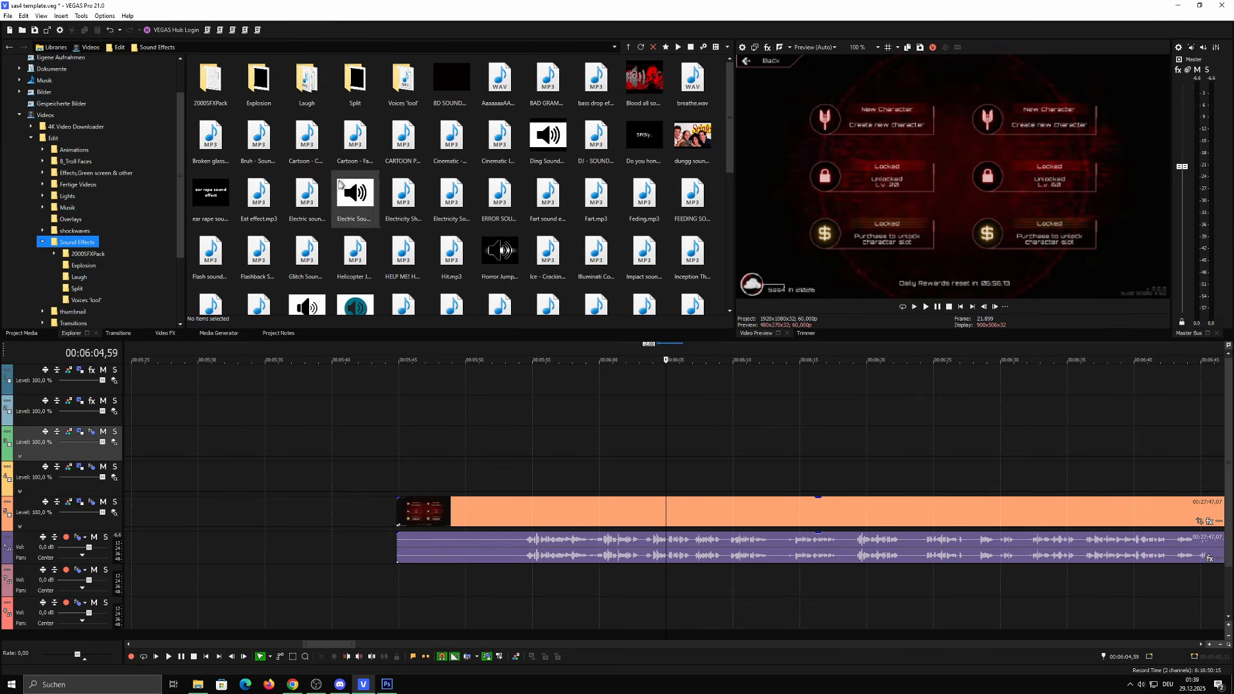
Switch to File Explorer and view the project files in Videos and the asset folders in its Edit subfolder
{"action": "left_click", "coordinate": [198, 684]}
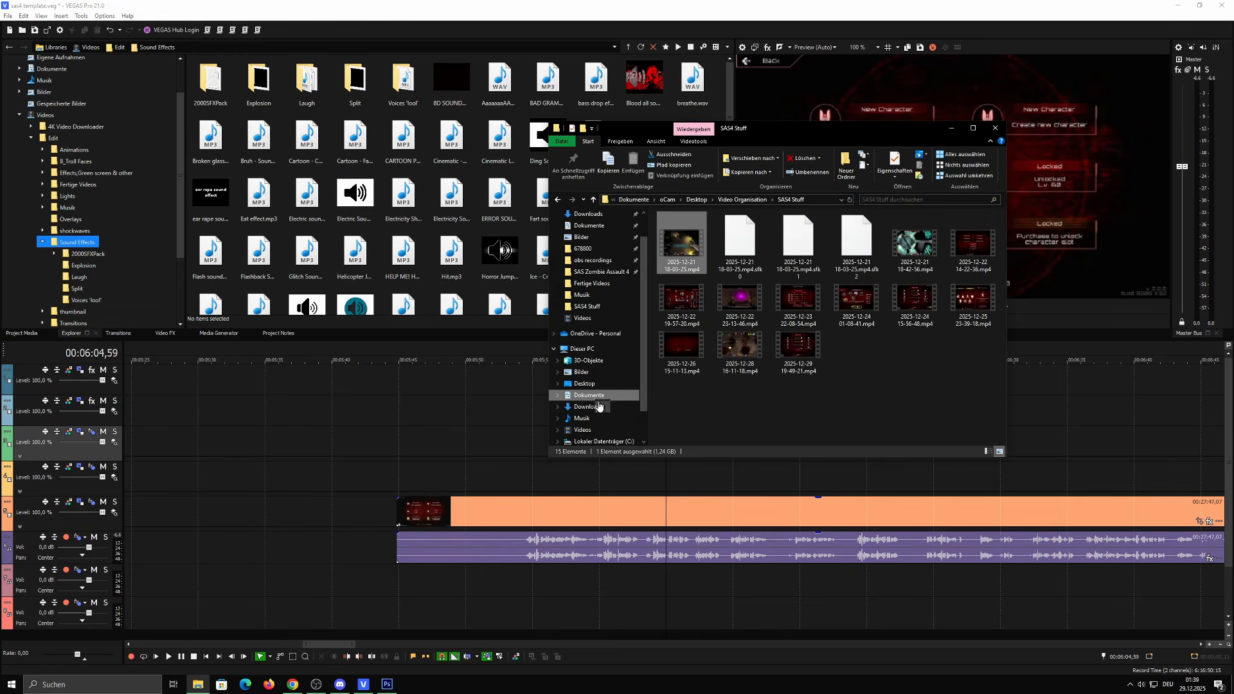
{"action": "left_click", "coordinate": [586, 440]}
{"action": "left_click_drag", "start_coordinate": [845, 359], "coordinate": [630, 284]}
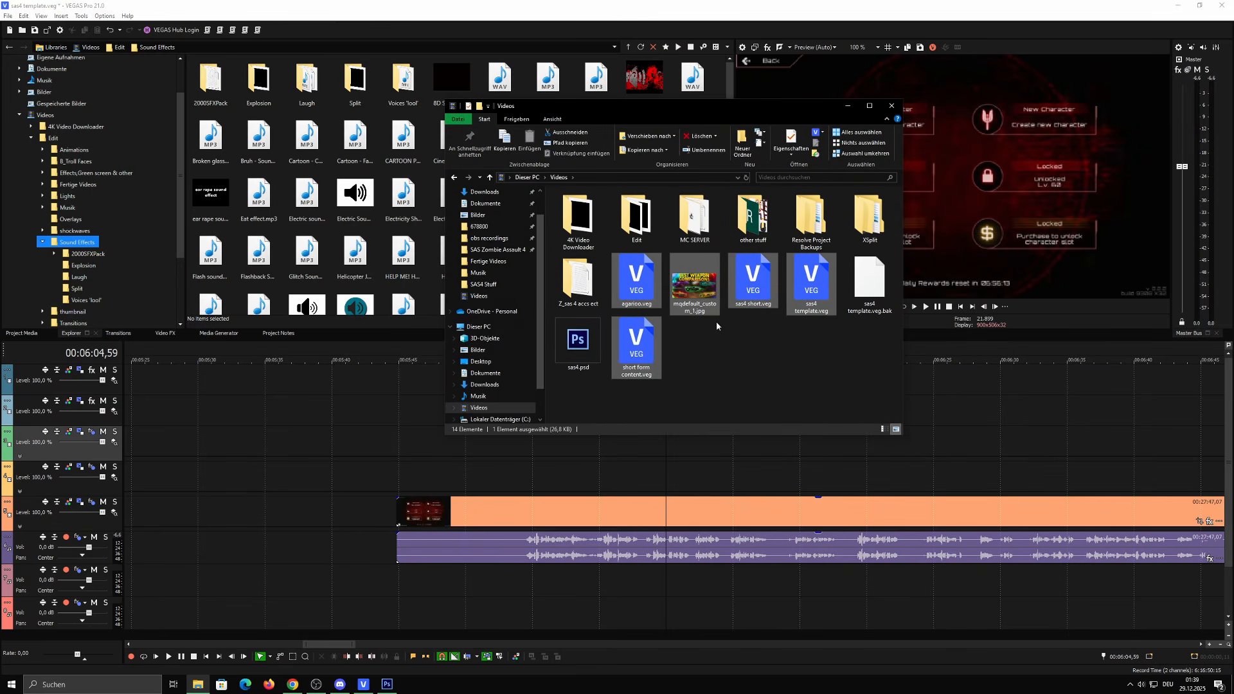
{"action": "left_click", "coordinate": [752, 377]}
{"action": "double_click", "coordinate": [645, 243]}
{"action": "left_click_drag", "start_coordinate": [852, 341], "coordinate": [614, 193]}
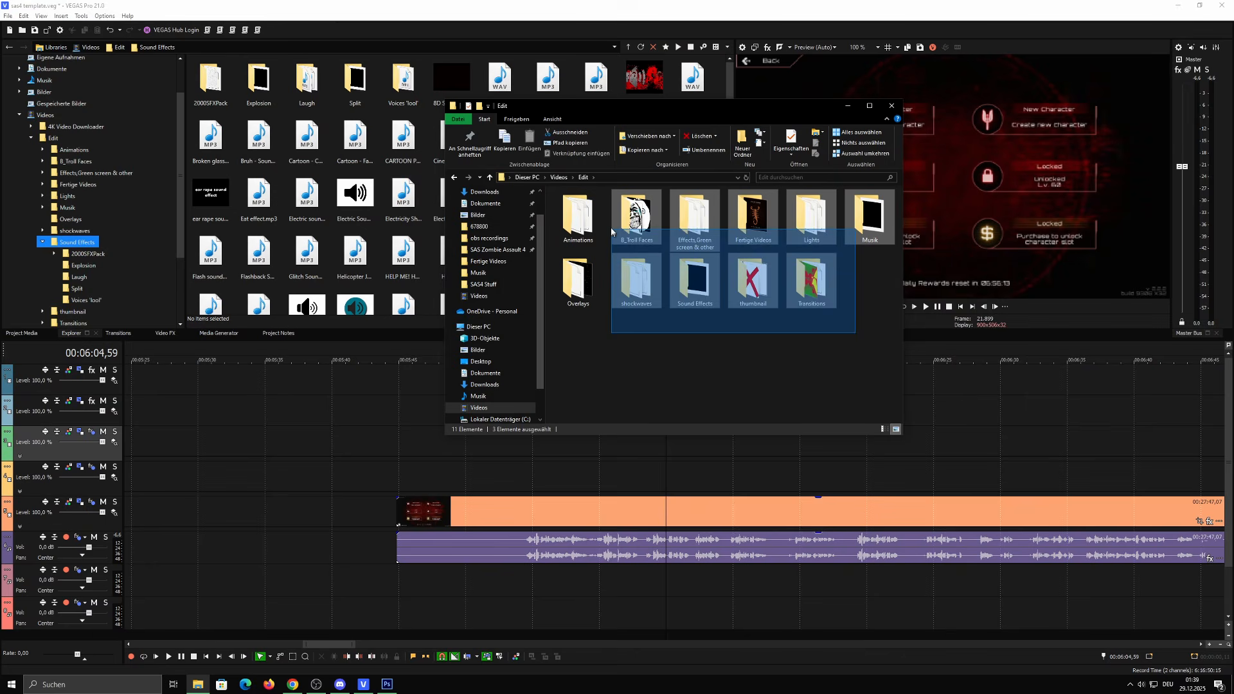
Browse the images in the Troll Faces and thumbnail folders inside the Edit folder
{"action": "left_click", "coordinate": [624, 246]}
{"action": "double_click", "coordinate": [624, 245]}
{"action": "scroll", "coordinate": [643, 293], "scroll_direction": "down", "scroll_amount": 5}
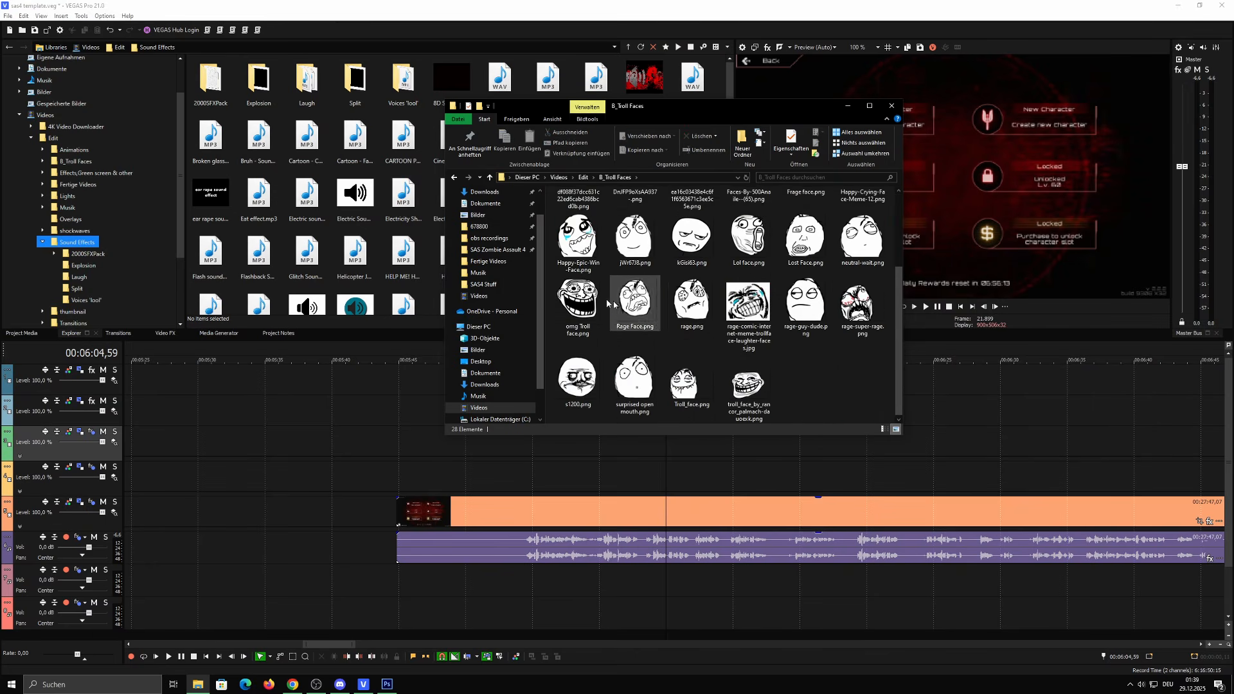
{"action": "scroll", "coordinate": [633, 292], "scroll_direction": "up", "scroll_amount": 5}
{"action": "left_click", "coordinate": [585, 178]}
{"action": "left_click_drag", "start_coordinate": [868, 383], "coordinate": [575, 204]}
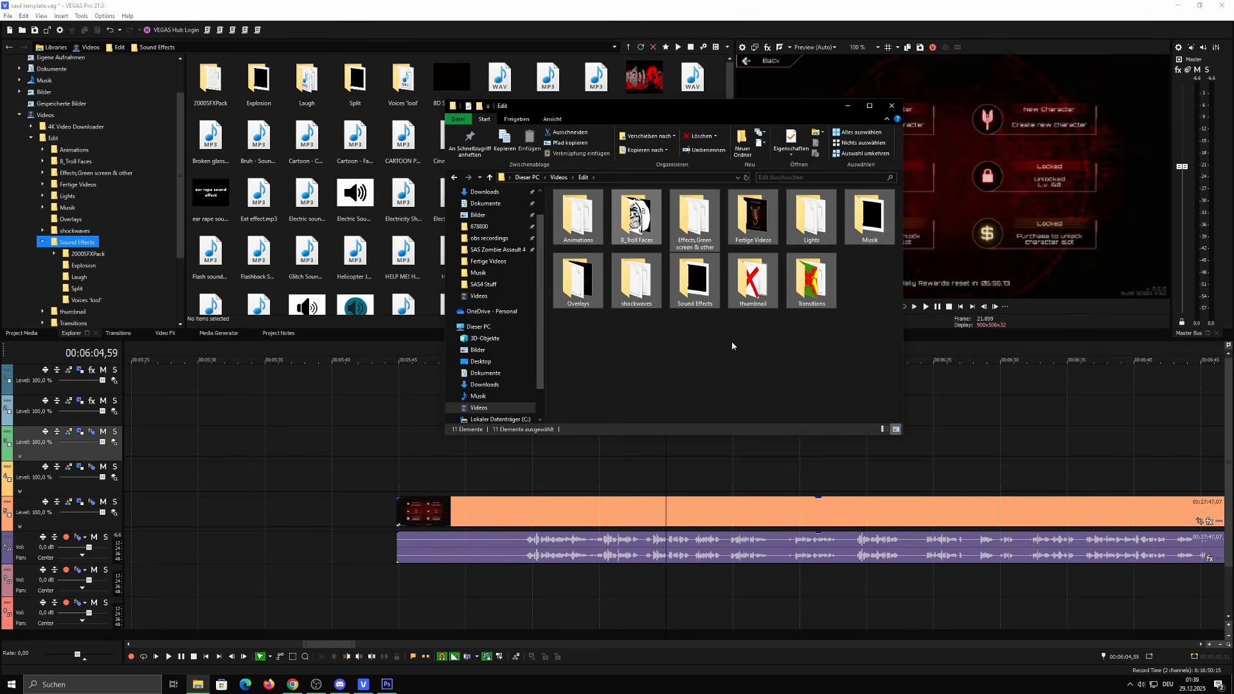
{"action": "double_click", "coordinate": [753, 283]}
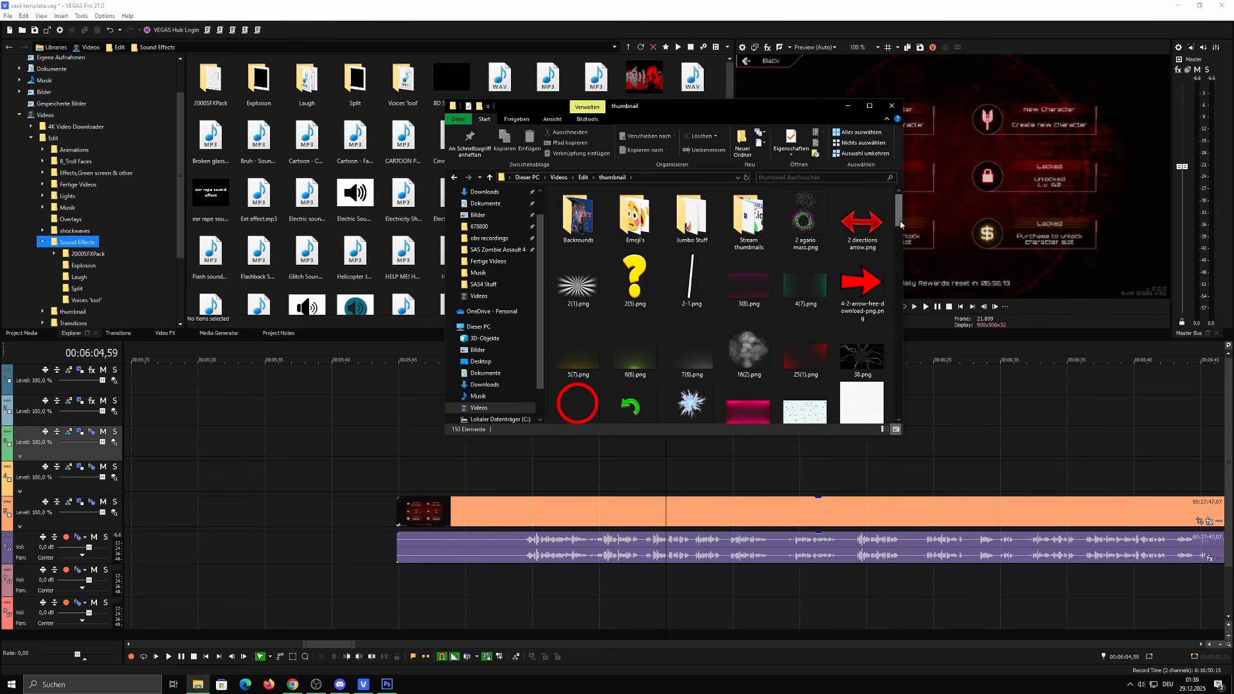
{"action": "left_click_drag", "start_coordinate": [900, 218], "coordinate": [894, 411]}
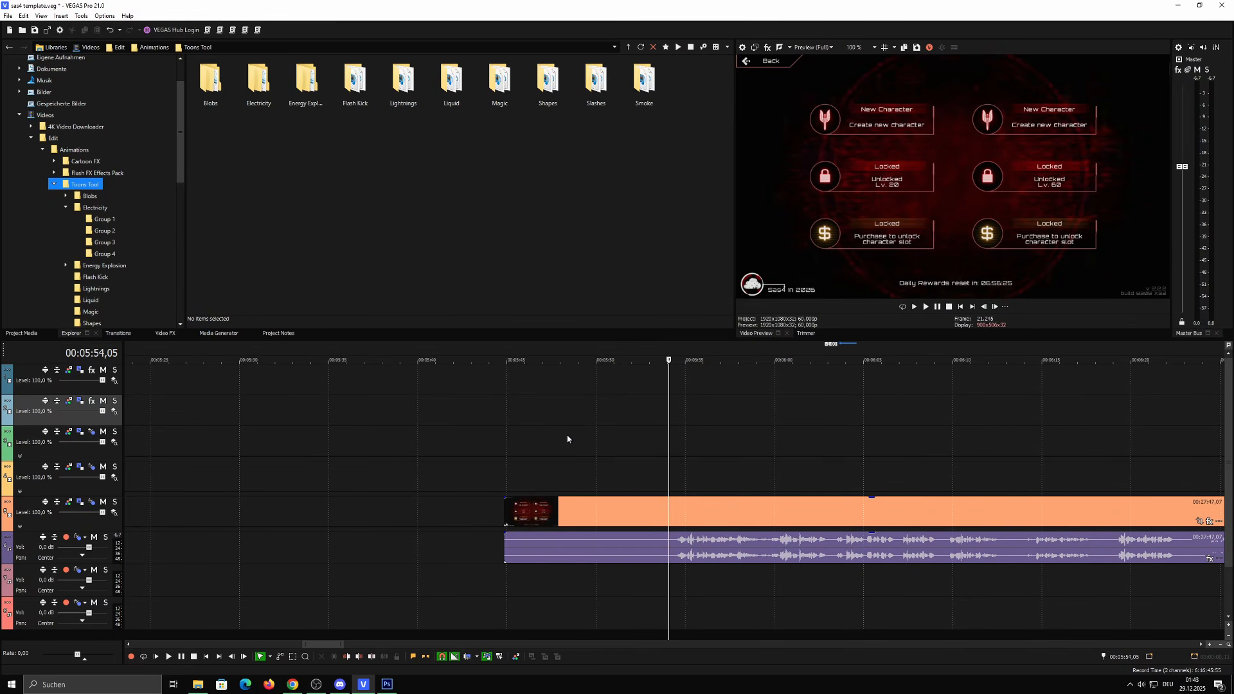
Back in VEGAS Pro, play the recording from just before the first speech in its waveform, around 00:05:54
{"action": "left_click", "coordinate": [530, 511]}
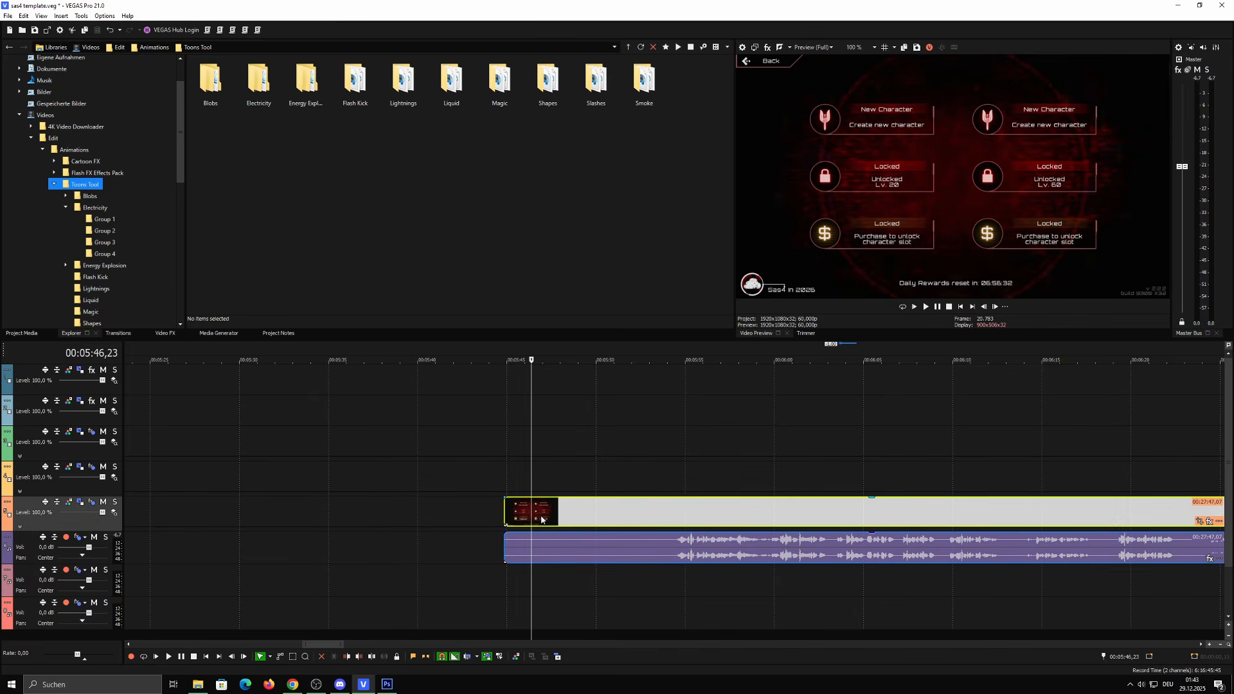
{"action": "left_click", "coordinate": [677, 511]}
{"action": "left_click", "coordinate": [672, 514]}
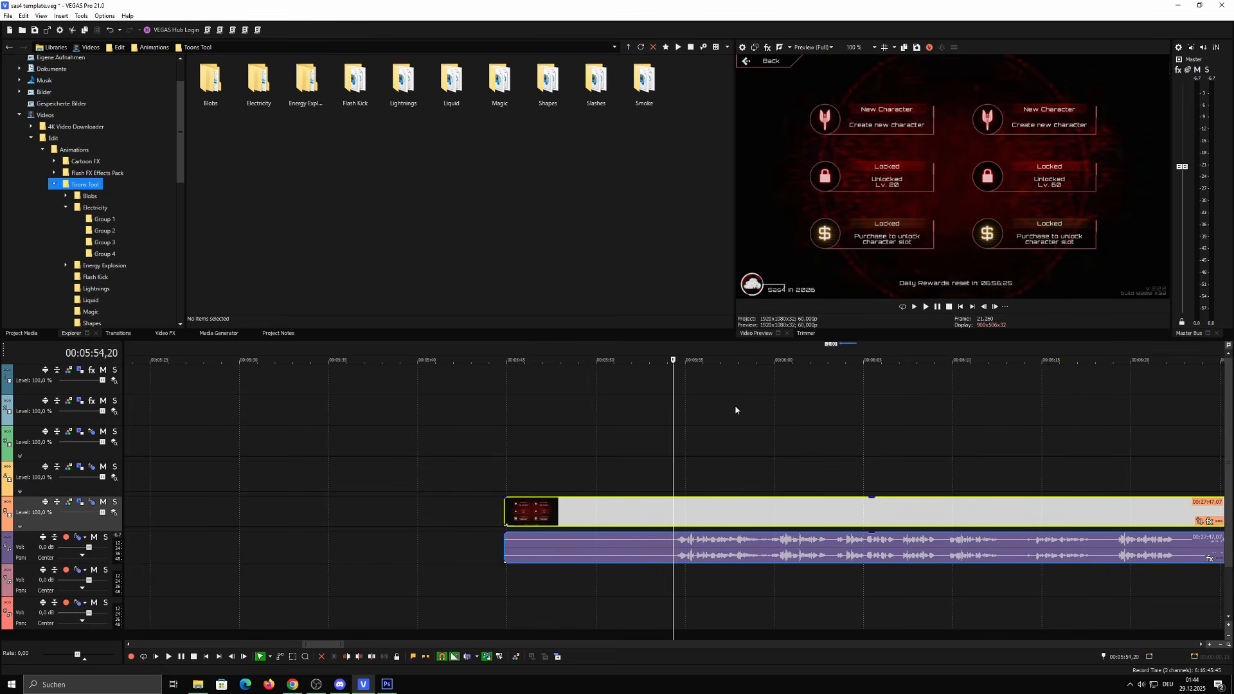
{"action": "scroll", "coordinate": [690, 479], "scroll_direction": "up", "scroll_amount": 2}
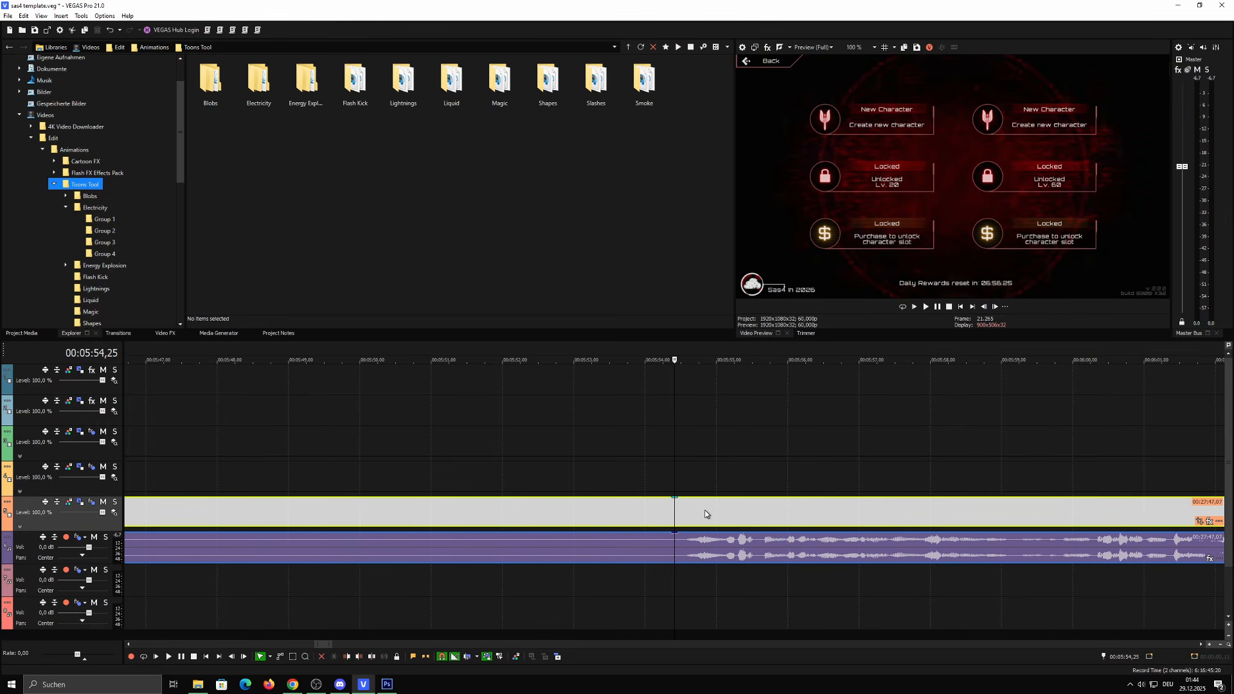
{"action": "scroll", "coordinate": [615, 525], "scroll_direction": "down", "scroll_amount": 2}
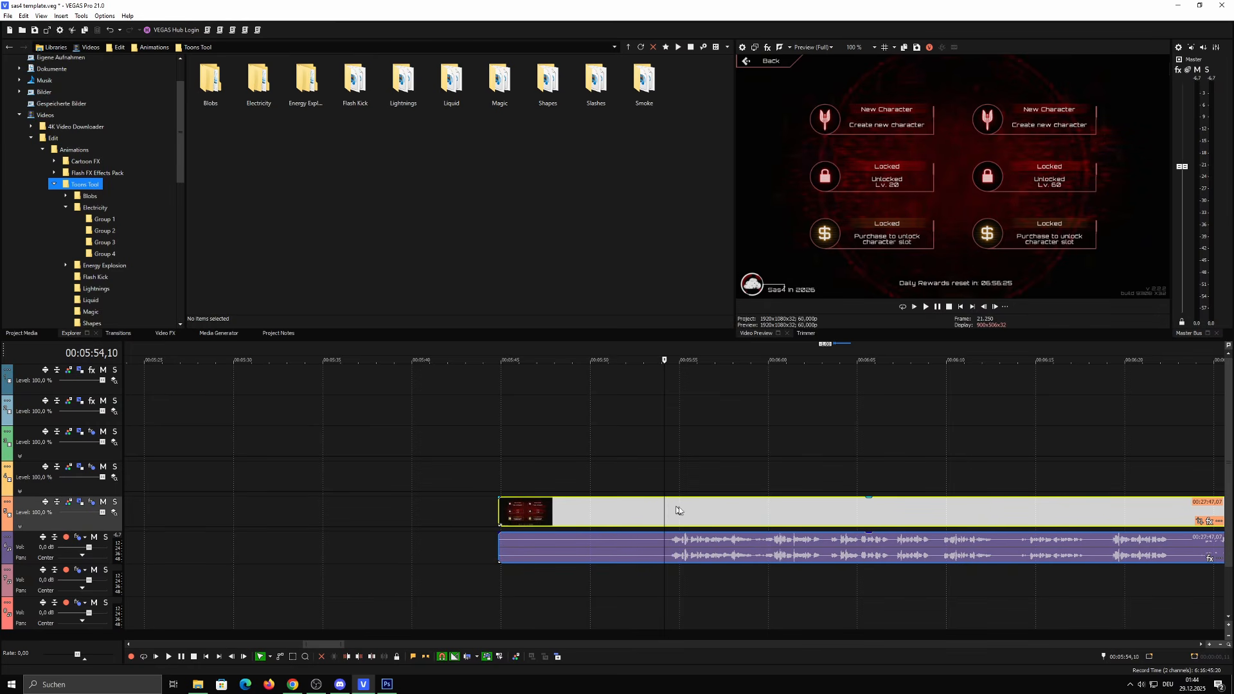
{"action": "scroll", "coordinate": [652, 515], "scroll_direction": "up", "scroll_amount": 3}
{"action": "left_click", "coordinate": [664, 518]}
{"action": "key", "text": "space"}
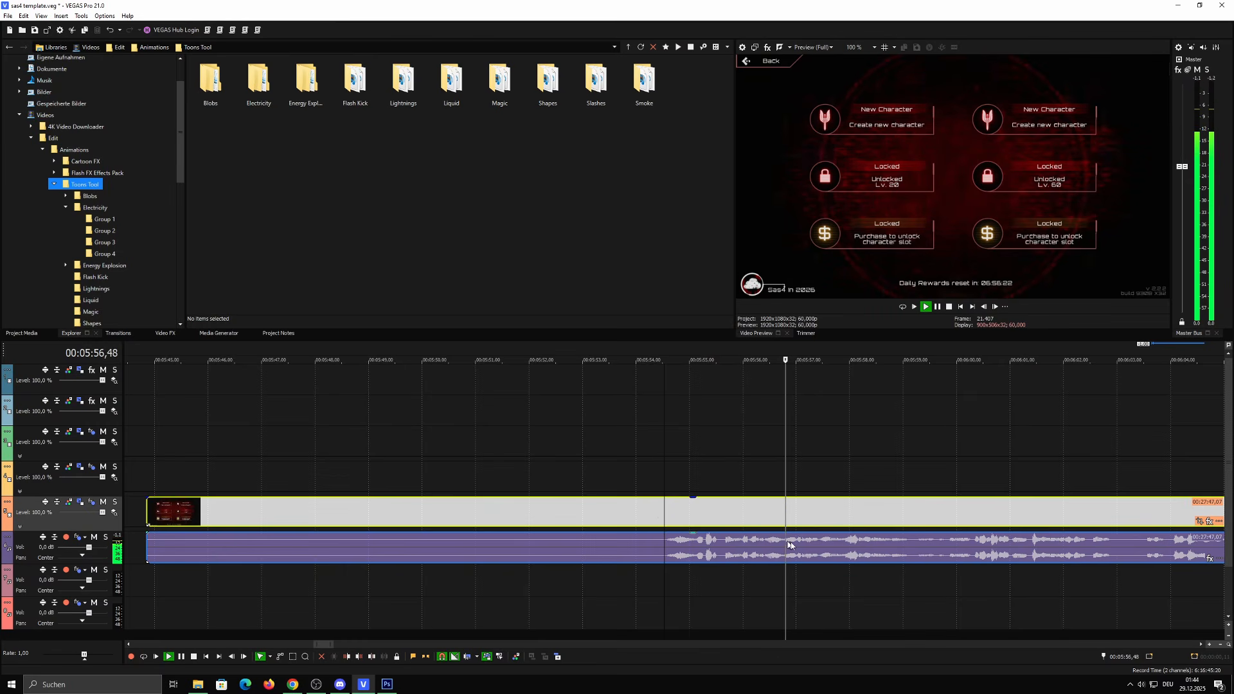
{"action": "scroll", "coordinate": [662, 571], "scroll_direction": "right", "scroll_amount": 3}
{"action": "key", "text": "space"}
Play the recording from about 00:06:28 to check where the sentence ends
{"action": "left_click", "coordinate": [661, 571]}
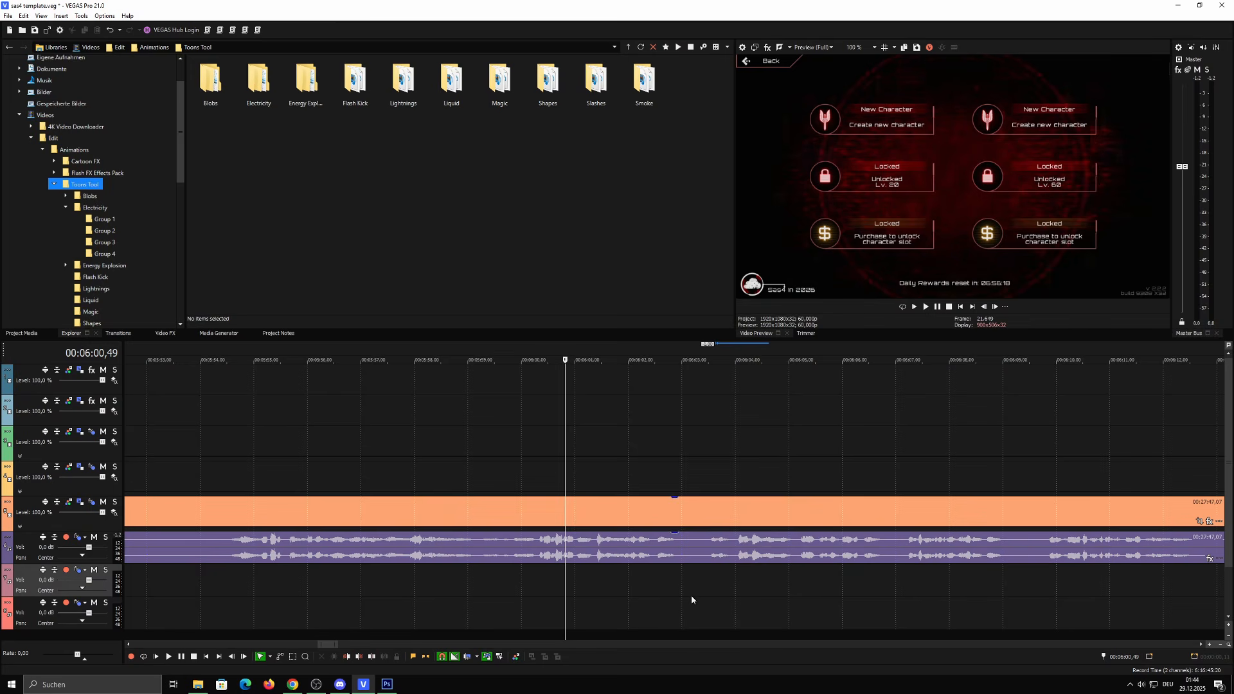
{"action": "left_click", "coordinate": [707, 594]}
{"action": "left_click", "coordinate": [731, 581]}
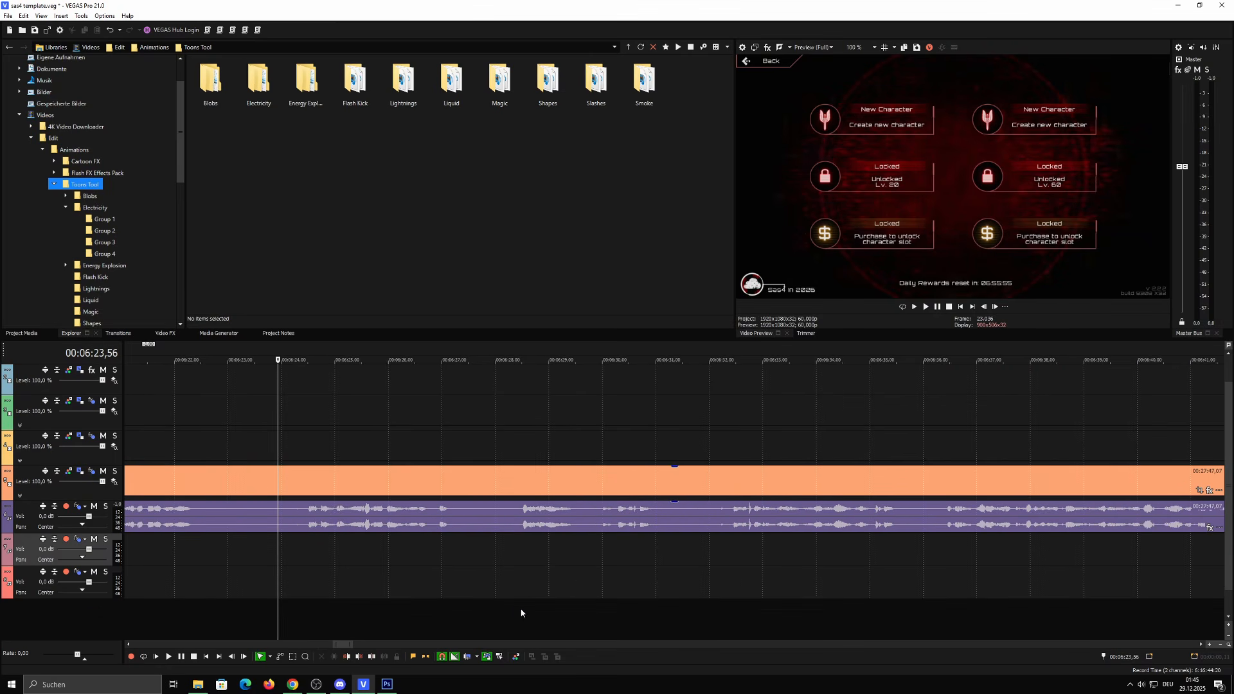
{"action": "left_click", "coordinate": [515, 611]}
{"action": "key", "text": "space"}
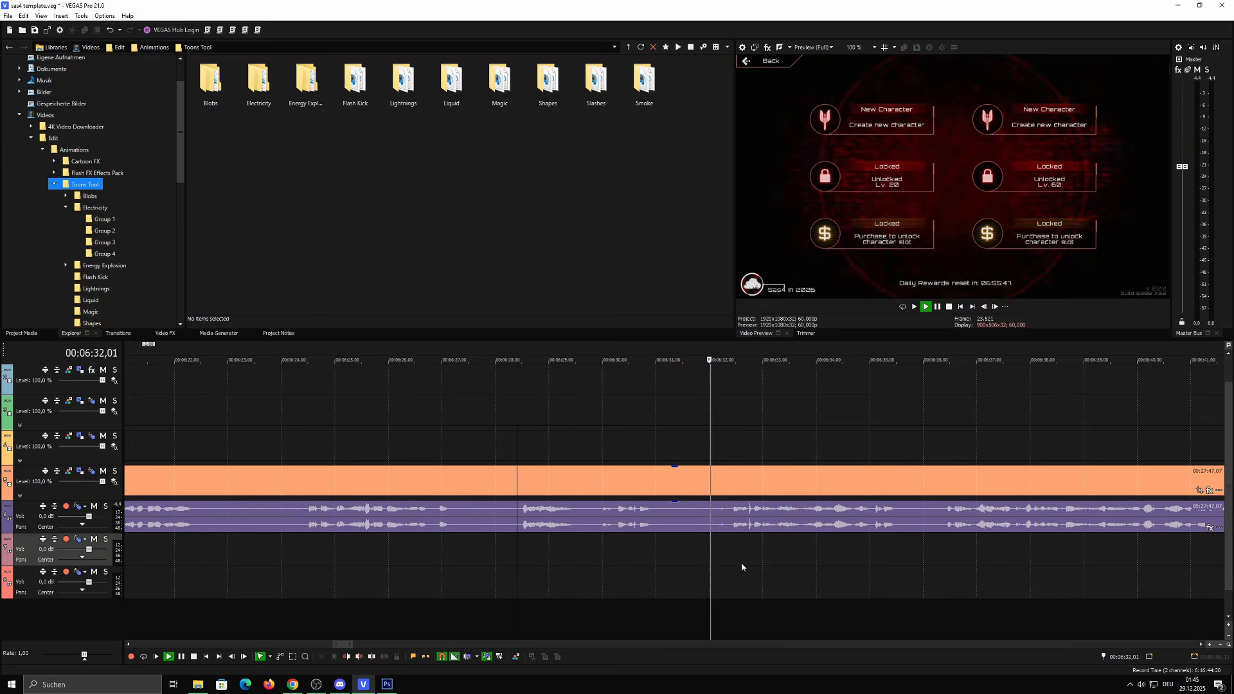
{"action": "key", "text": "space"}
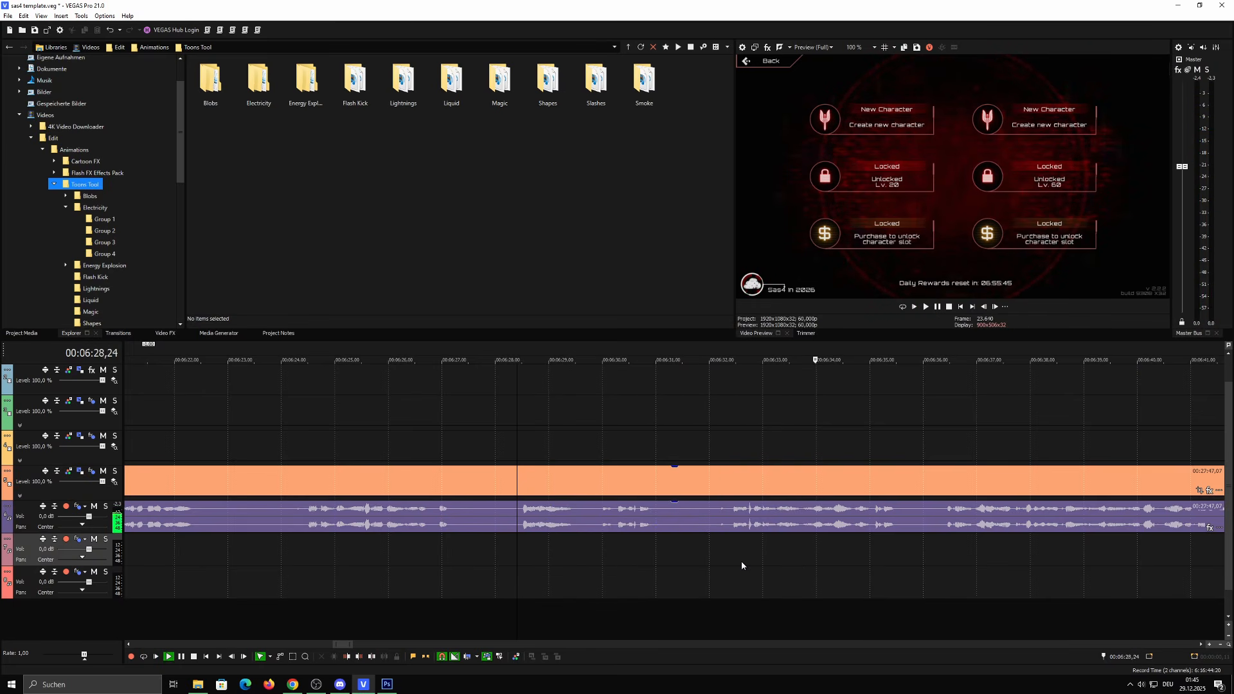
Split the recording and its audio at 00:06:29,31
{"action": "left_click", "coordinate": [578, 524]}
{"action": "key", "text": "s"}
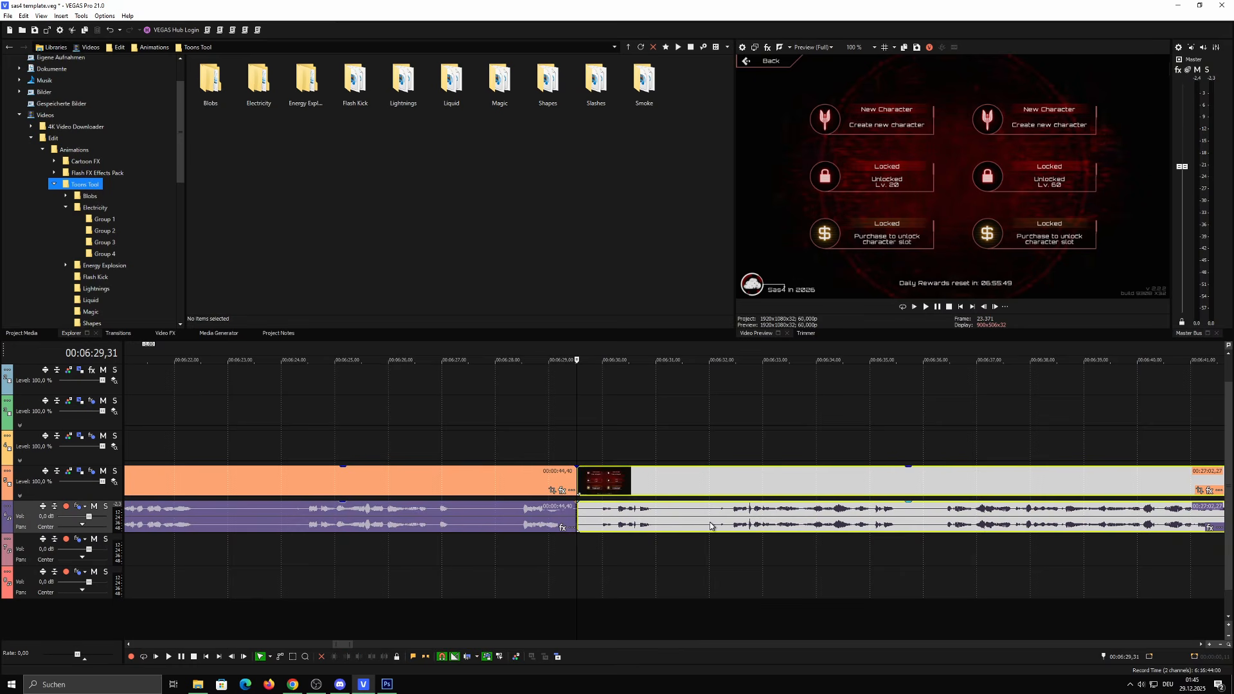
{"action": "left_click", "coordinate": [709, 524]}
{"action": "scroll", "coordinate": [699, 563], "scroll_direction": "left", "scroll_amount": 2}
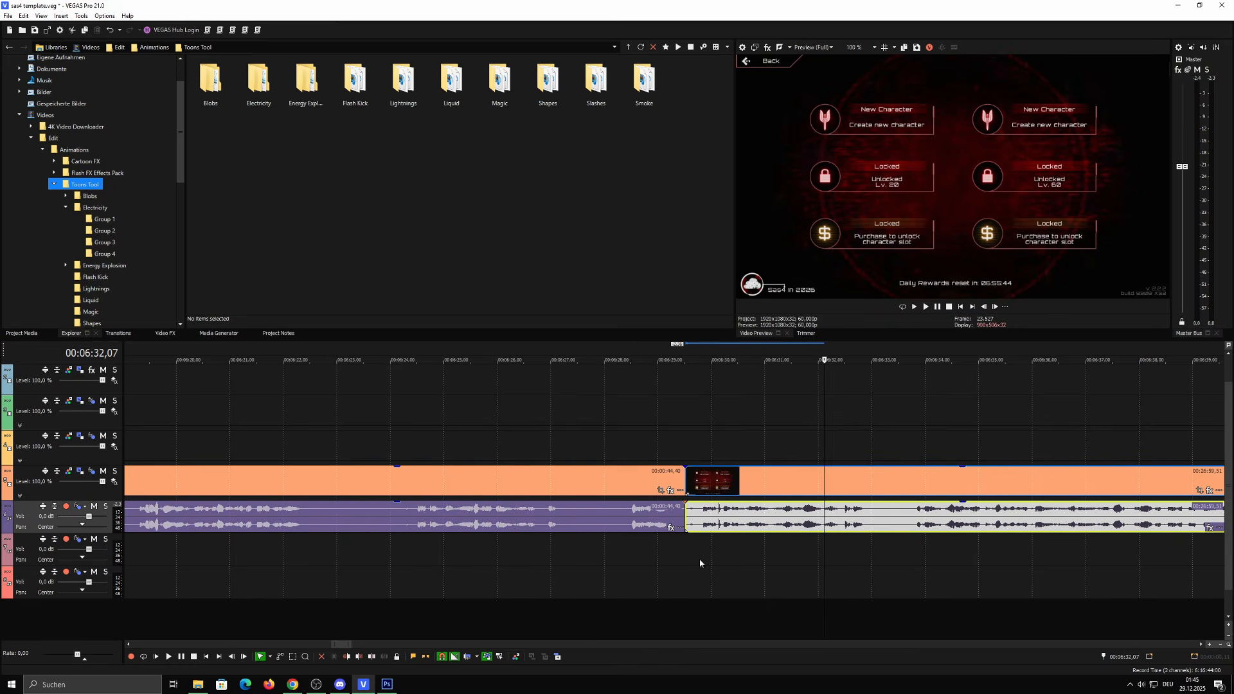
{"action": "left_click", "coordinate": [669, 559]}
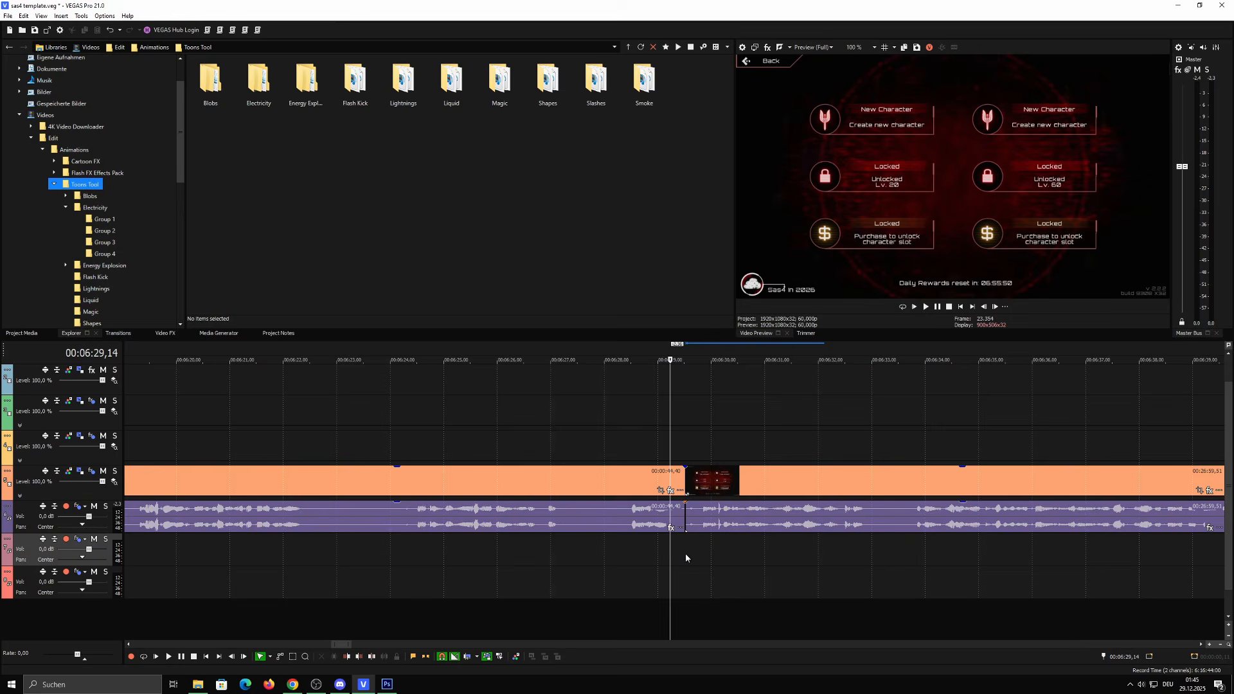
{"action": "left_click", "coordinate": [685, 558]}
Trim the silent start off the first clip, up to just before the speech begins
{"action": "scroll", "coordinate": [701, 556], "scroll_direction": "down", "scroll_amount": 3}
{"action": "scroll", "coordinate": [764, 592], "scroll_direction": "left", "scroll_amount": 5}
{"action": "left_click", "coordinate": [668, 556]}
{"action": "scroll", "coordinate": [659, 537], "scroll_direction": "up", "scroll_amount": 3}
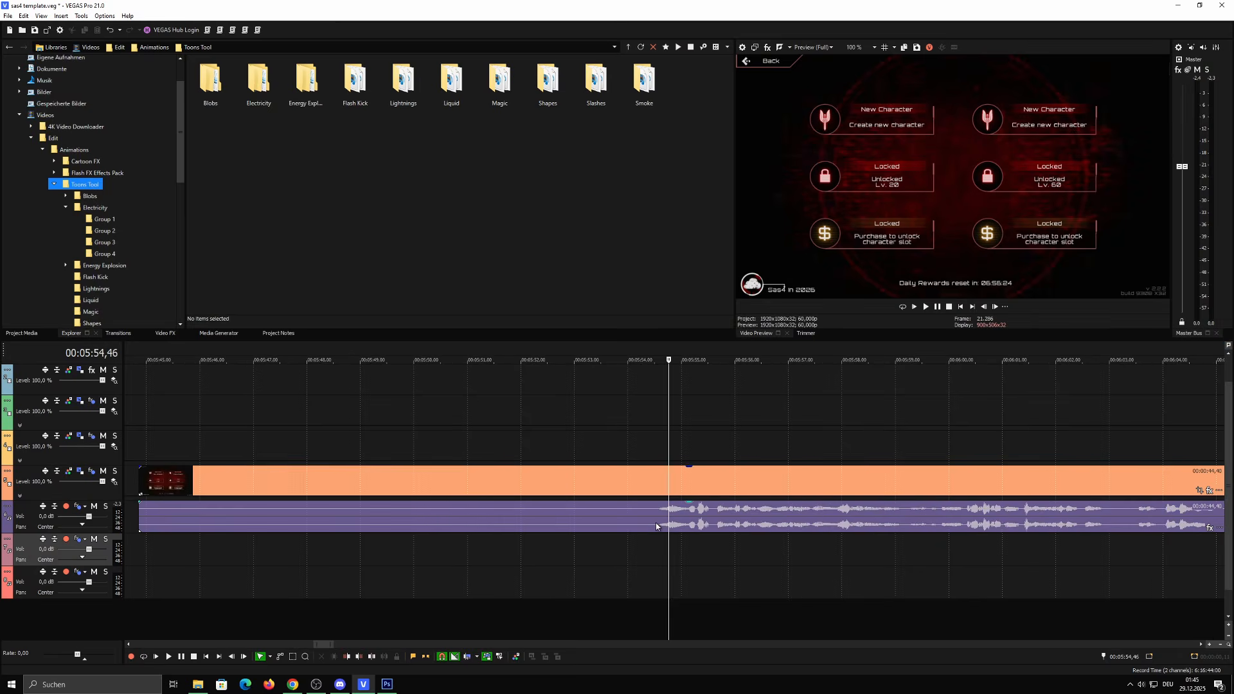
{"action": "left_click", "coordinate": [656, 523]}
{"action": "key", "text": "alt+["}
Add a short fade-in to the start of the trimmed clip's video and audio and play it back
{"action": "left_click_drag", "start_coordinate": [656, 467], "coordinate": [699, 508]}
{"action": "key", "text": "space"}
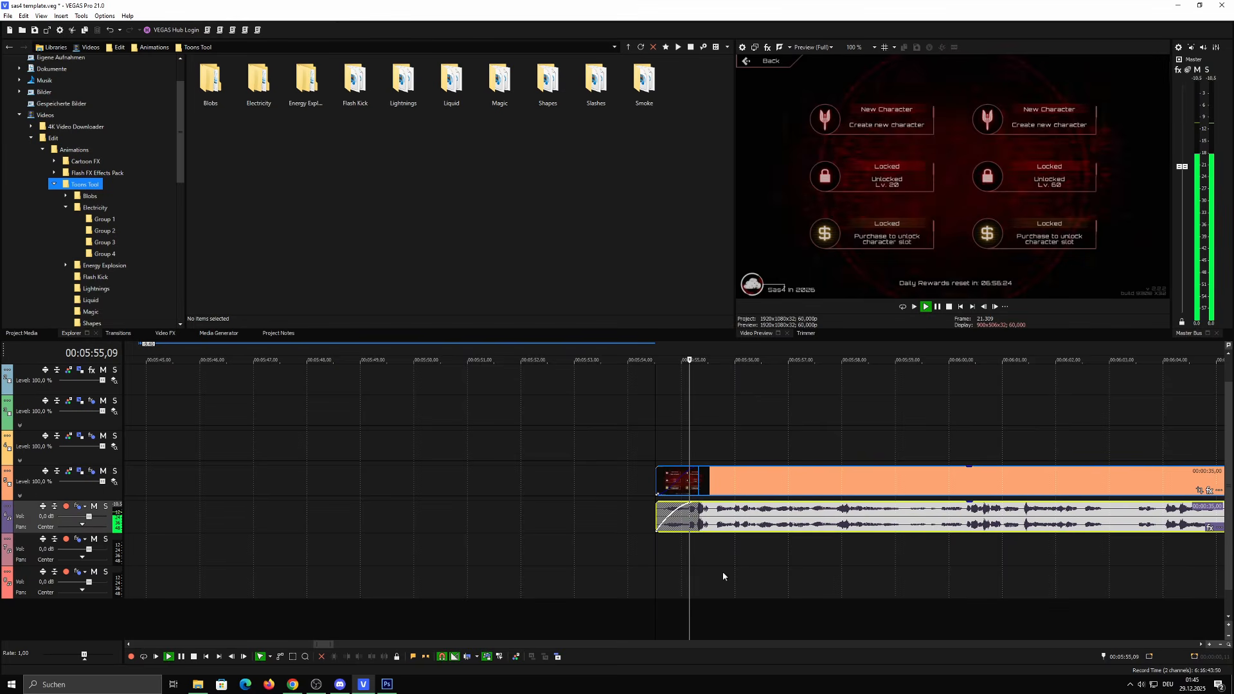
{"action": "key", "text": "space"}
{"action": "left_click", "coordinate": [562, 547]}
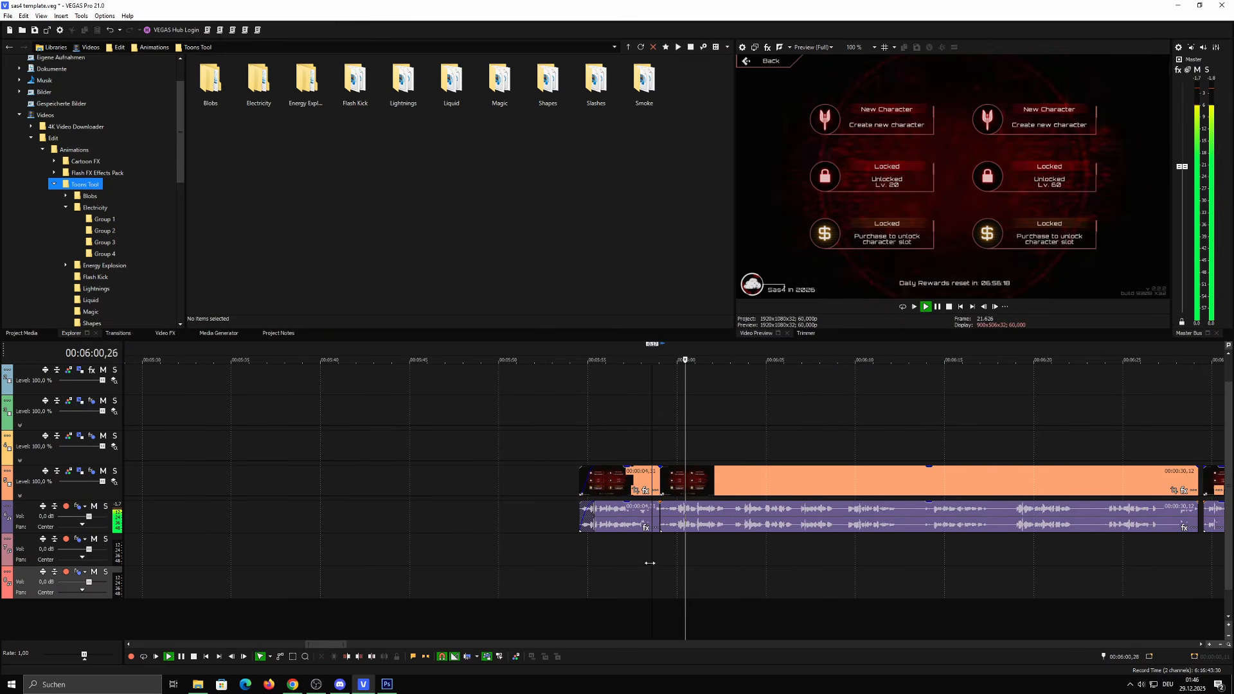
Play the recording around 00:06:00 and split the video and its audio at 00:06:00,52
{"action": "scroll", "coordinate": [640, 572], "scroll_direction": "right", "scroll_amount": 1}
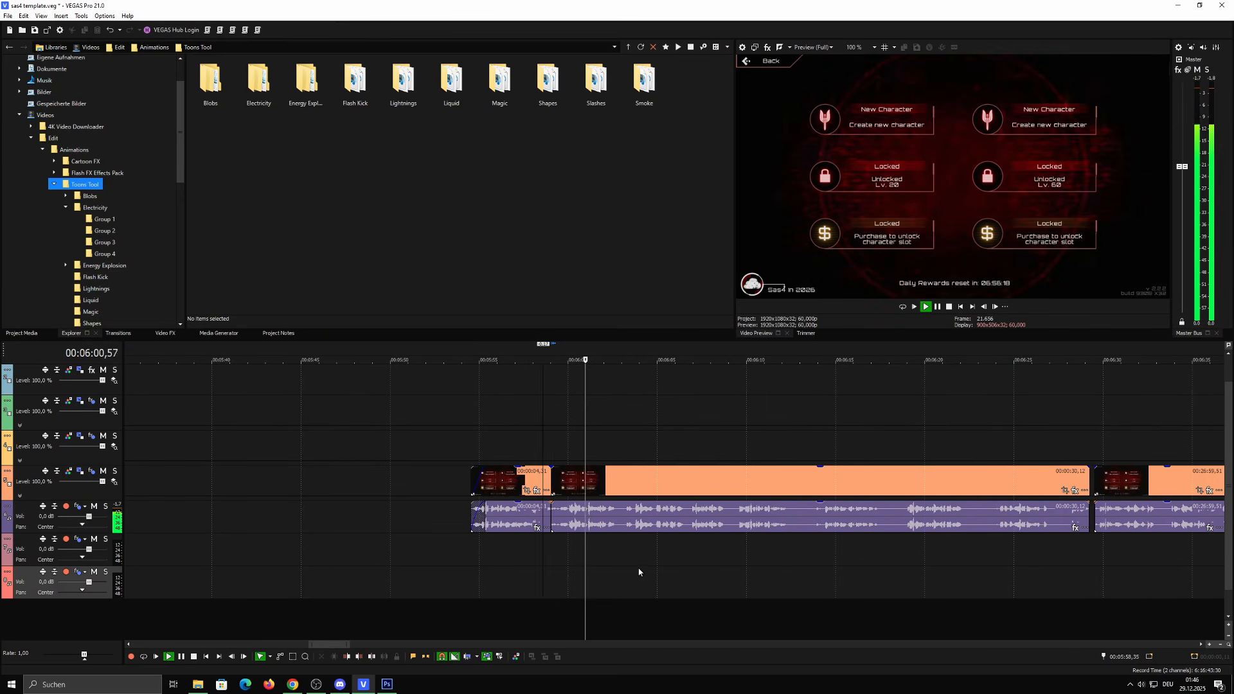
{"action": "left_click", "coordinate": [624, 528]}
{"action": "scroll", "coordinate": [612, 553], "scroll_direction": "up", "scroll_amount": 5}
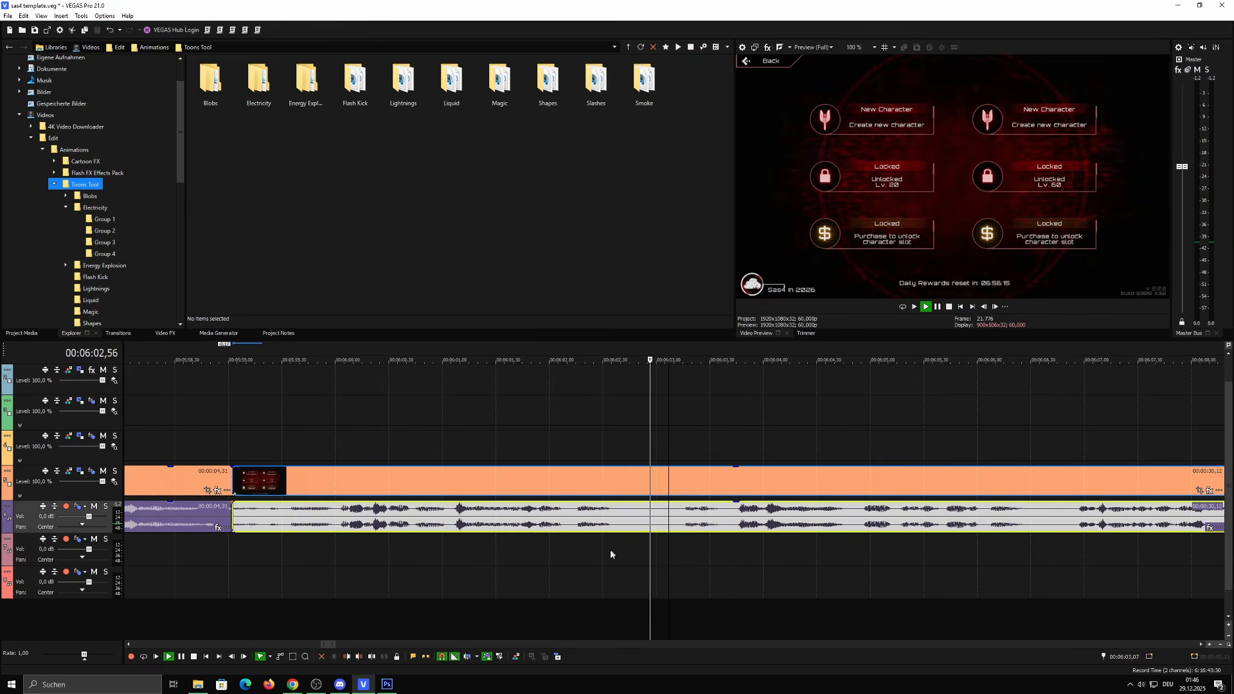
{"action": "left_click", "coordinate": [240, 618]}
{"action": "scroll", "coordinate": [605, 584], "scroll_direction": "left", "scroll_amount": 2}
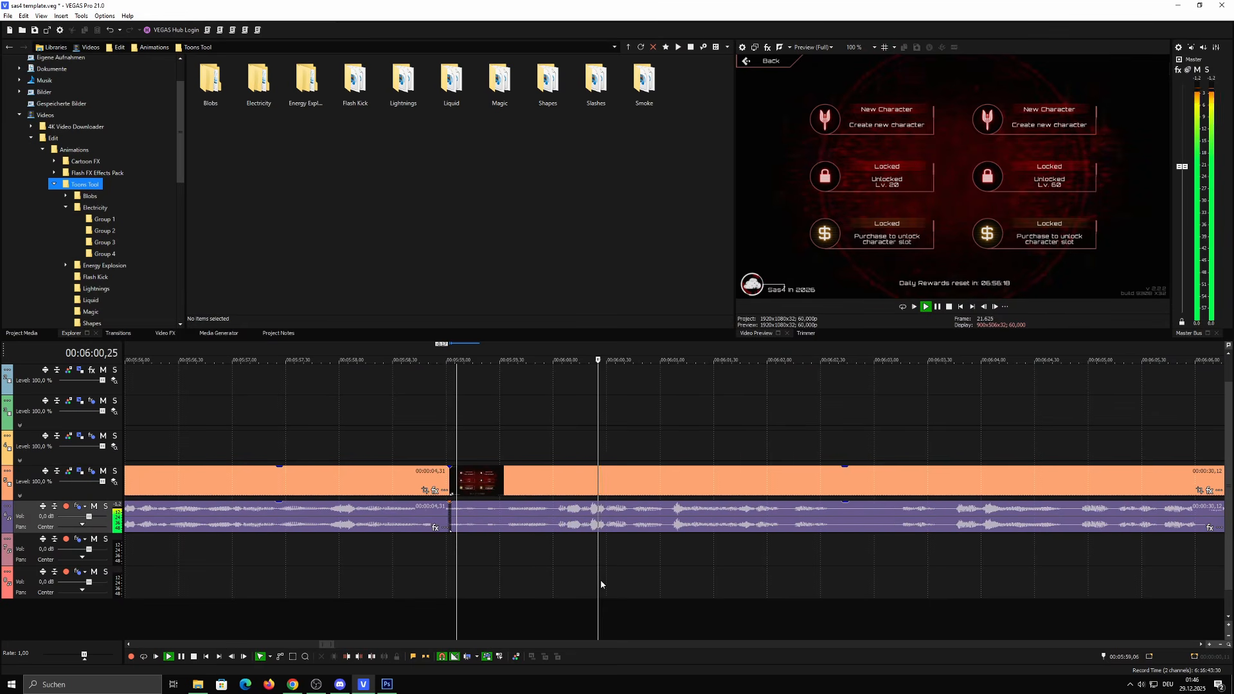
{"action": "key", "text": "space"}
{"action": "left_click", "coordinate": [645, 526]}
{"action": "key", "text": "s"}
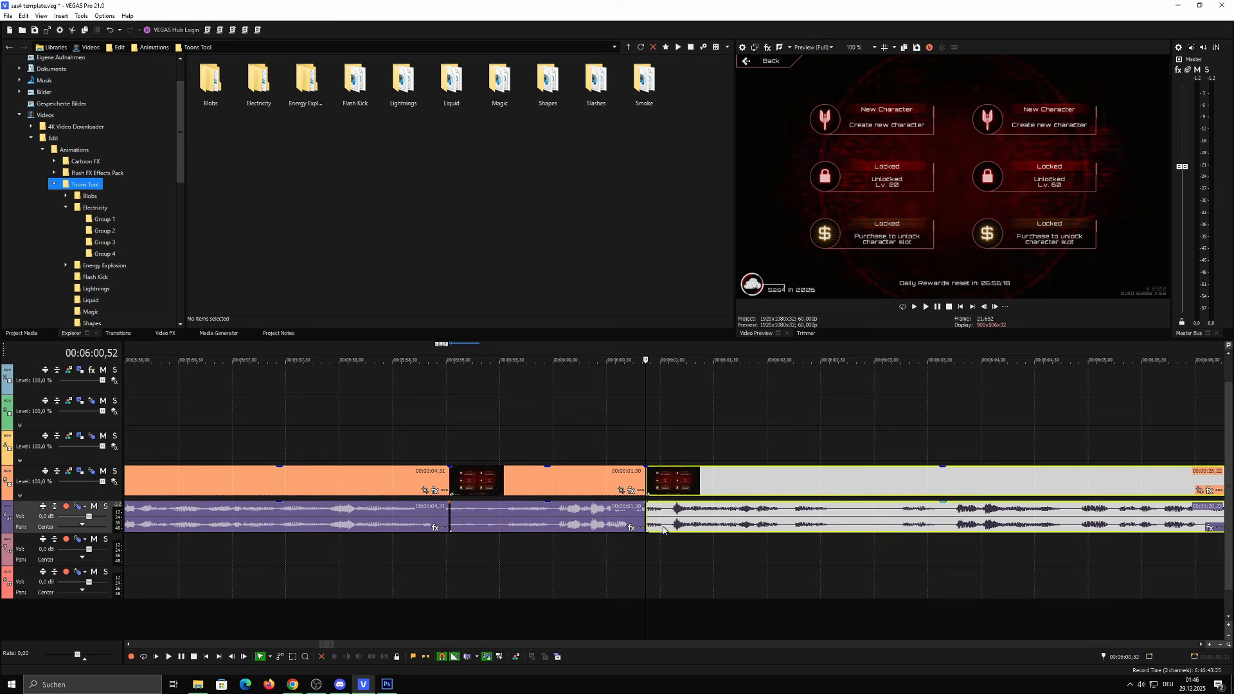
Trim the silent start off the clip after the 00:06:00,52 cut, closing the gap, and play the join
{"action": "left_click", "coordinate": [672, 527]}
{"action": "key", "text": "alt+["}
{"action": "left_click_drag", "start_coordinate": [677, 528], "coordinate": [651, 530]}
{"action": "left_click", "coordinate": [556, 571]}
{"action": "key", "text": "space"}
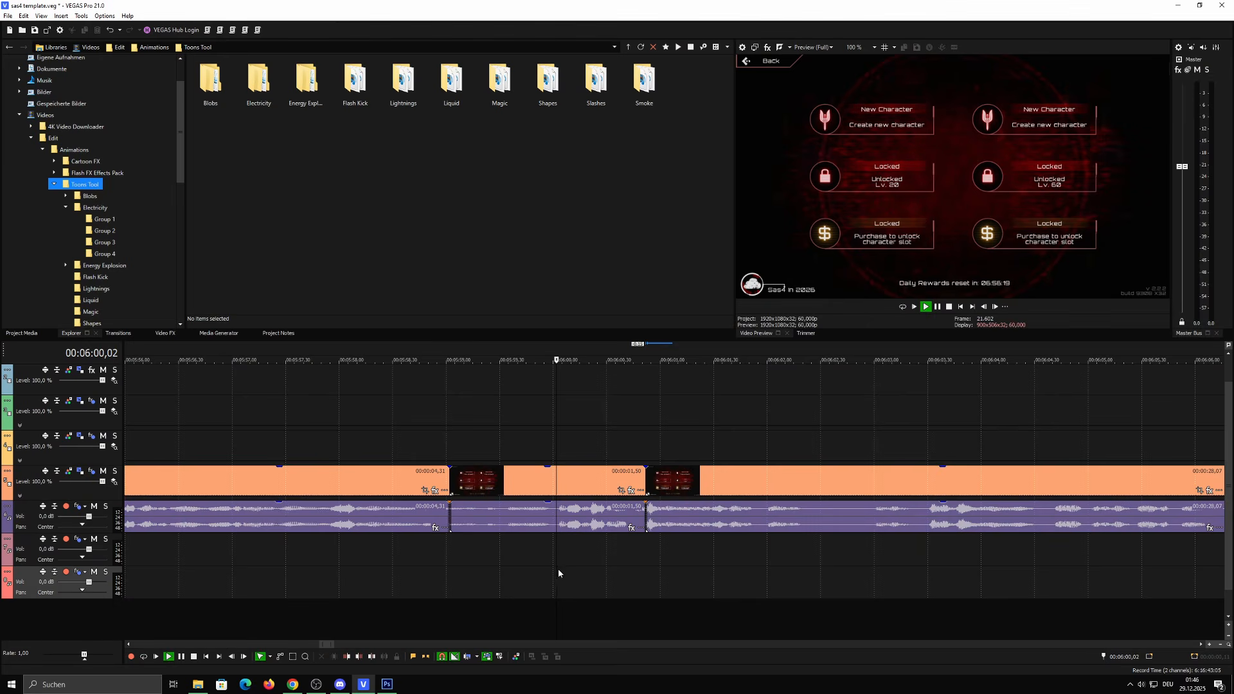
{"action": "key", "text": "space"}
Extend the clip before the 00:06:00,52 cut to a length of 00:00:01,54, overlapping the next clip slightly, and play back the join
{"action": "left_click", "coordinate": [643, 480]}
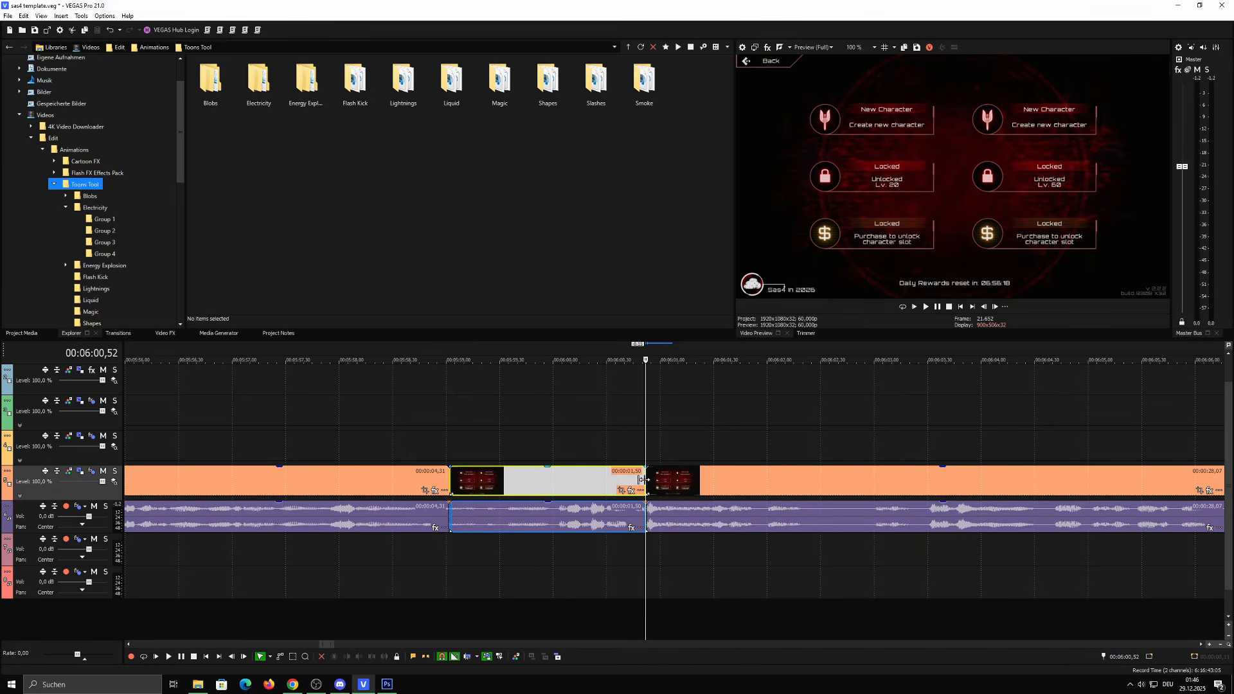
{"action": "left_click_drag", "start_coordinate": [643, 480], "coordinate": [651, 480]}
{"action": "left_click_drag", "start_coordinate": [659, 486], "coordinate": [667, 485]}
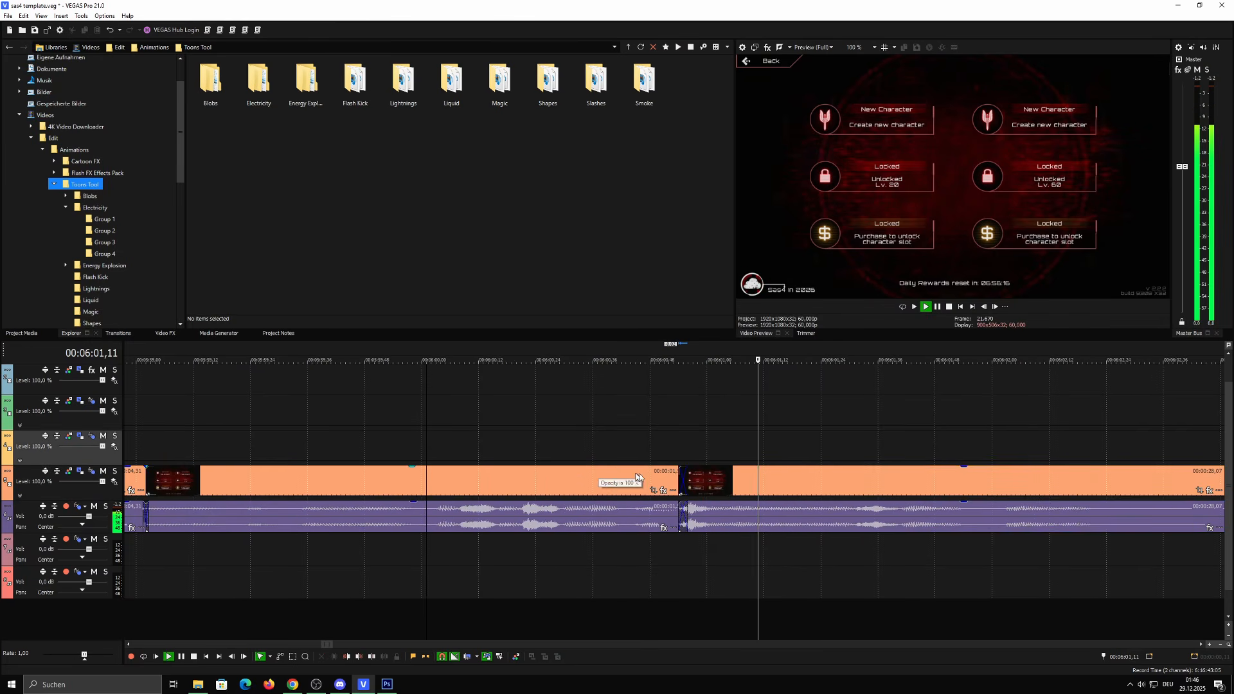
{"action": "scroll", "coordinate": [707, 565], "scroll_direction": "down", "scroll_amount": 2}
{"action": "key", "text": "space"}
{"action": "left_click", "coordinate": [660, 570]}
{"action": "scroll", "coordinate": [661, 569], "scroll_direction": "up", "scroll_amount": 2}
{"action": "scroll", "coordinate": [643, 566], "scroll_direction": "down", "scroll_amount": 2}
{"action": "left_click", "coordinate": [524, 560]}
{"action": "scroll", "coordinate": [713, 564], "scroll_direction": "up", "scroll_amount": 3}
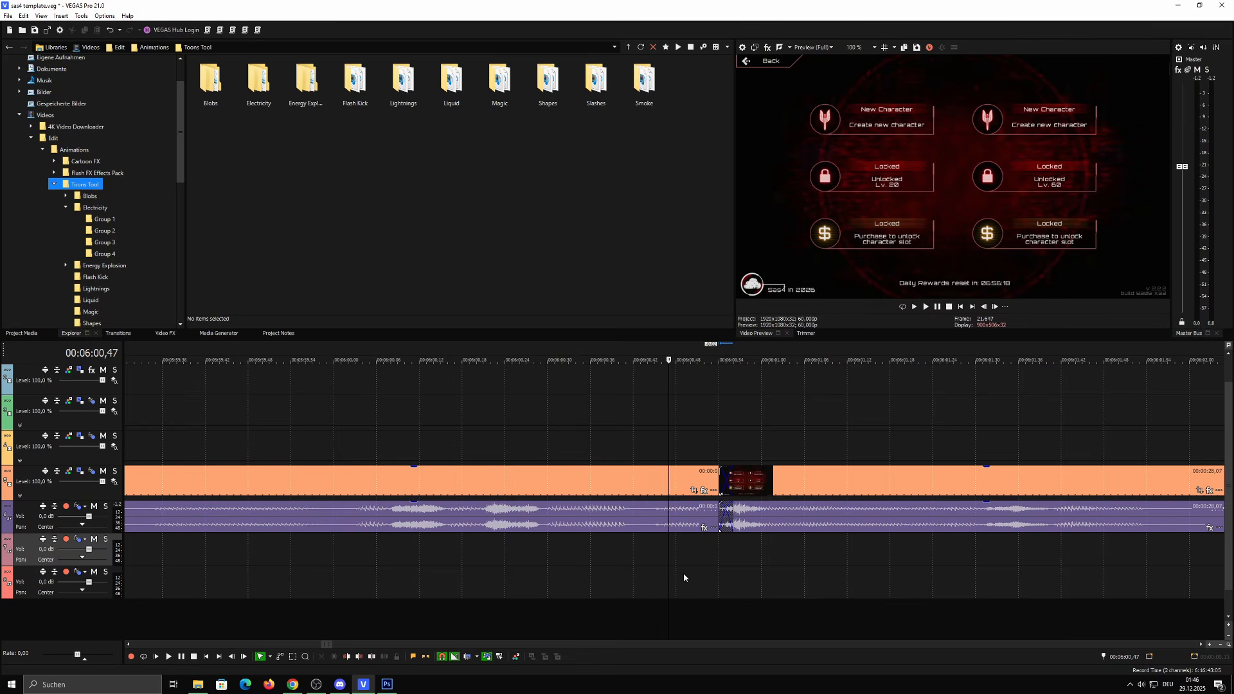
{"action": "scroll", "coordinate": [655, 570], "scroll_direction": "down", "scroll_amount": 5}
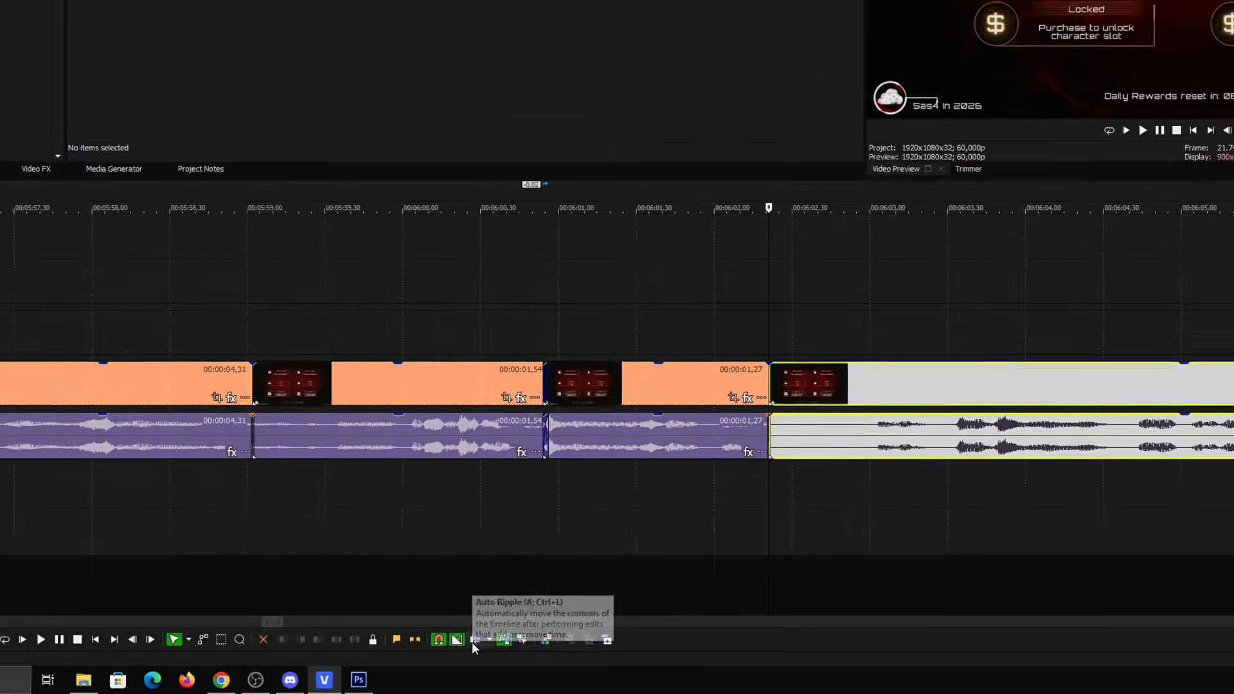
With Auto Ripple on, split the last clip at 00:06:03,02 and delete the silent piece before that cut
{"action": "left_click", "coordinate": [476, 639]}
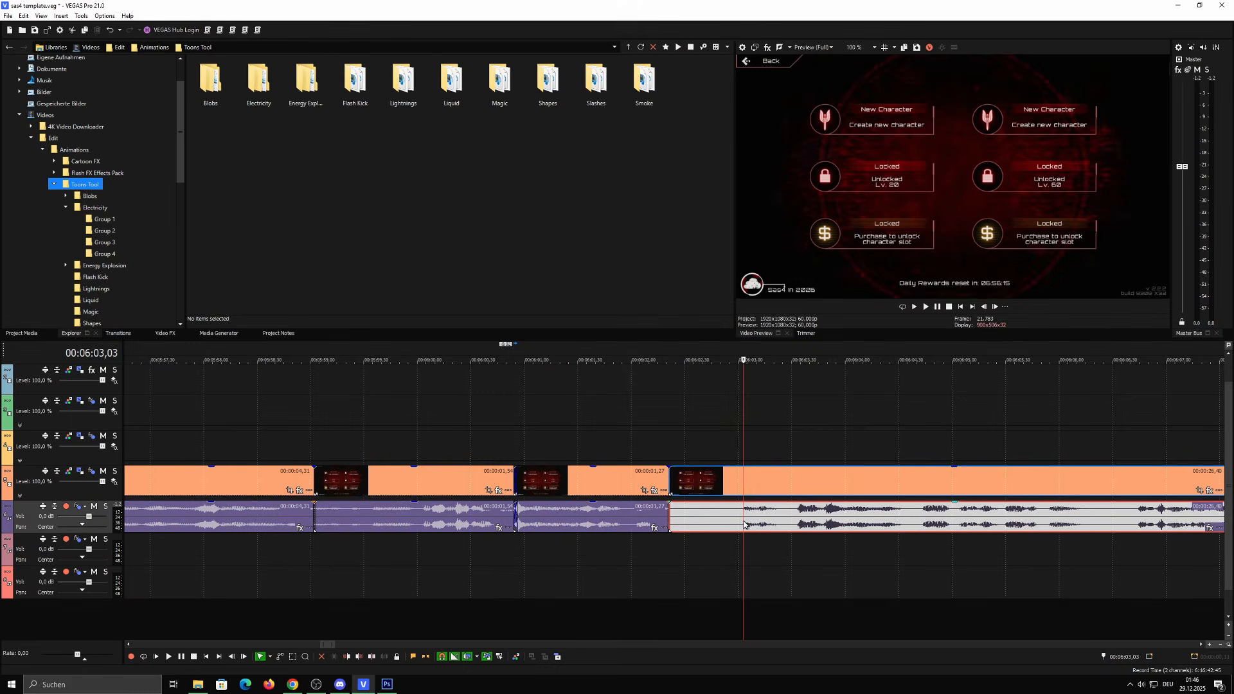
{"action": "key", "text": "s"}
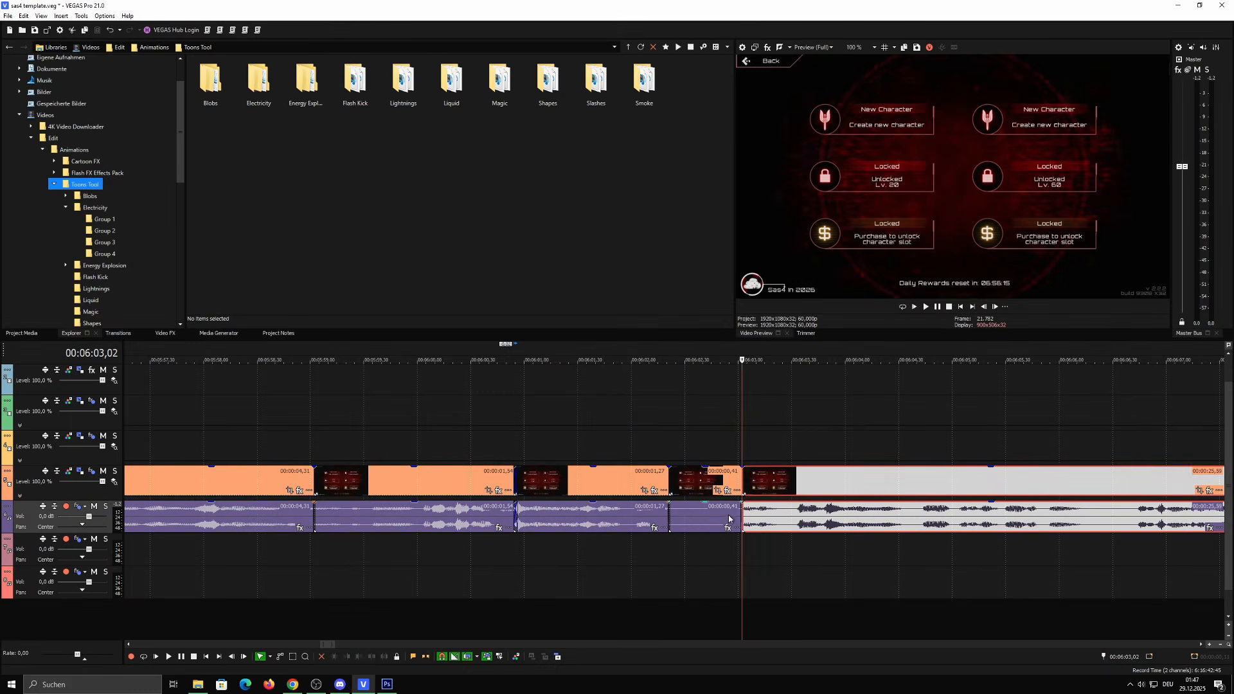
{"action": "left_click", "coordinate": [694, 530]}
{"action": "key", "text": "Delete"}
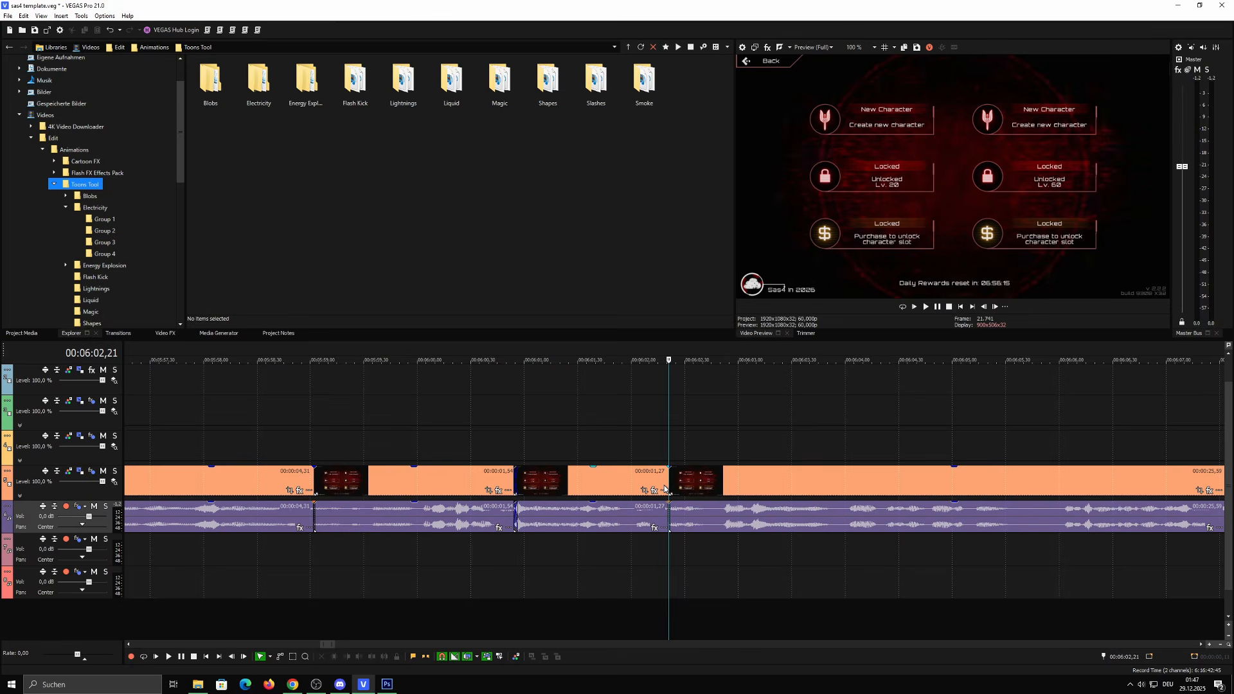
Try trimming the last clip's start to 00:06:03,23, once leaving a gap and once rippling it closed, and undo both trims
{"action": "scroll", "coordinate": [665, 488], "scroll_direction": "down", "scroll_amount": 3}
{"action": "left_click_drag", "start_coordinate": [340, 511], "coordinate": [440, 512]}
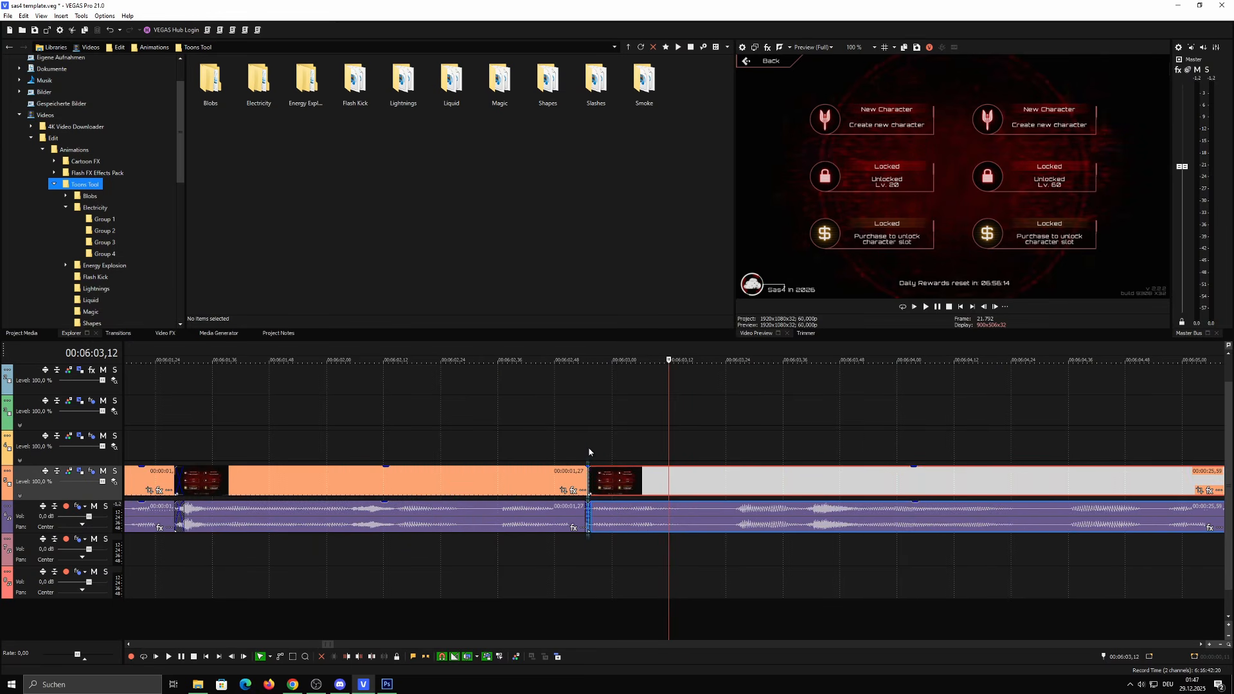
{"action": "left_click", "coordinate": [589, 450]}
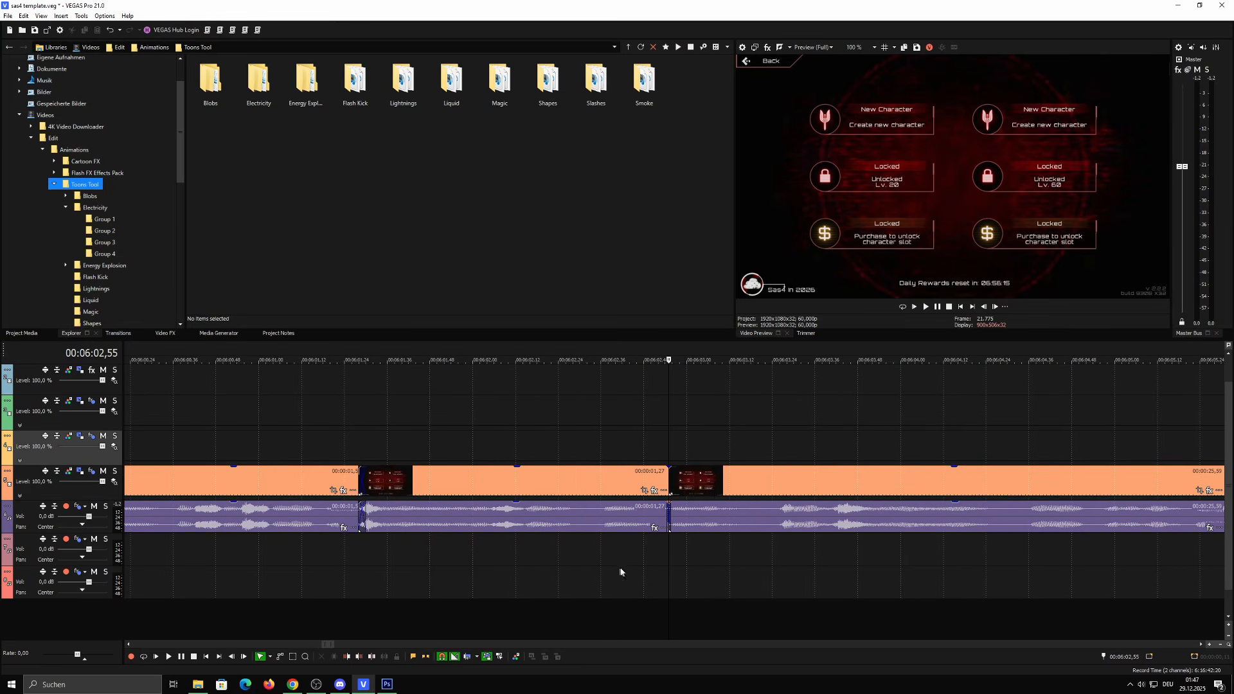
{"action": "left_click_drag", "start_coordinate": [670, 491], "coordinate": [769, 490]}
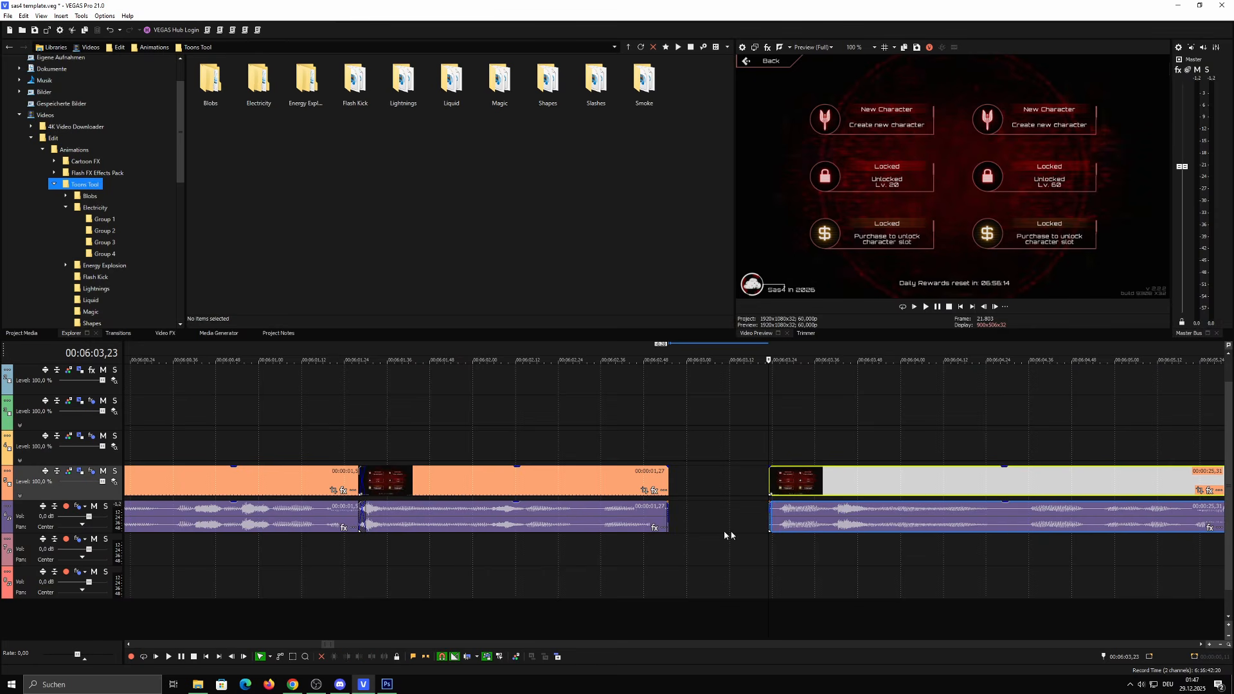
{"action": "key", "text": "ctrl+z"}
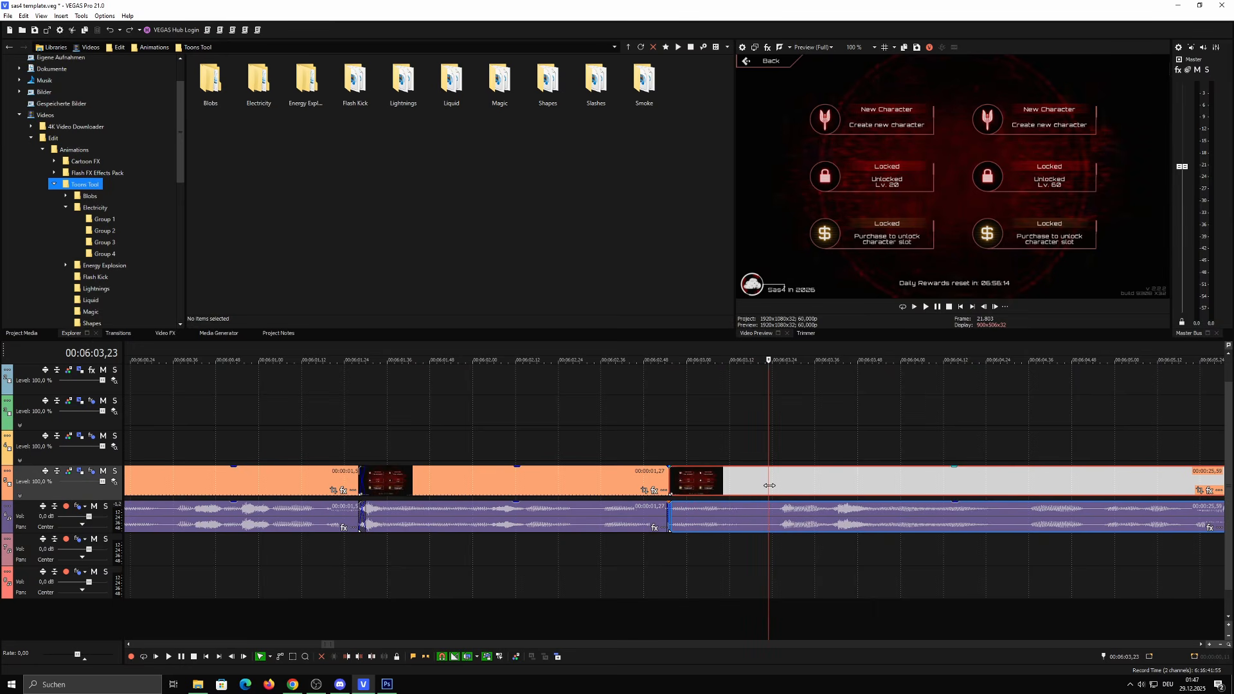
{"action": "key", "text": "alt+["}
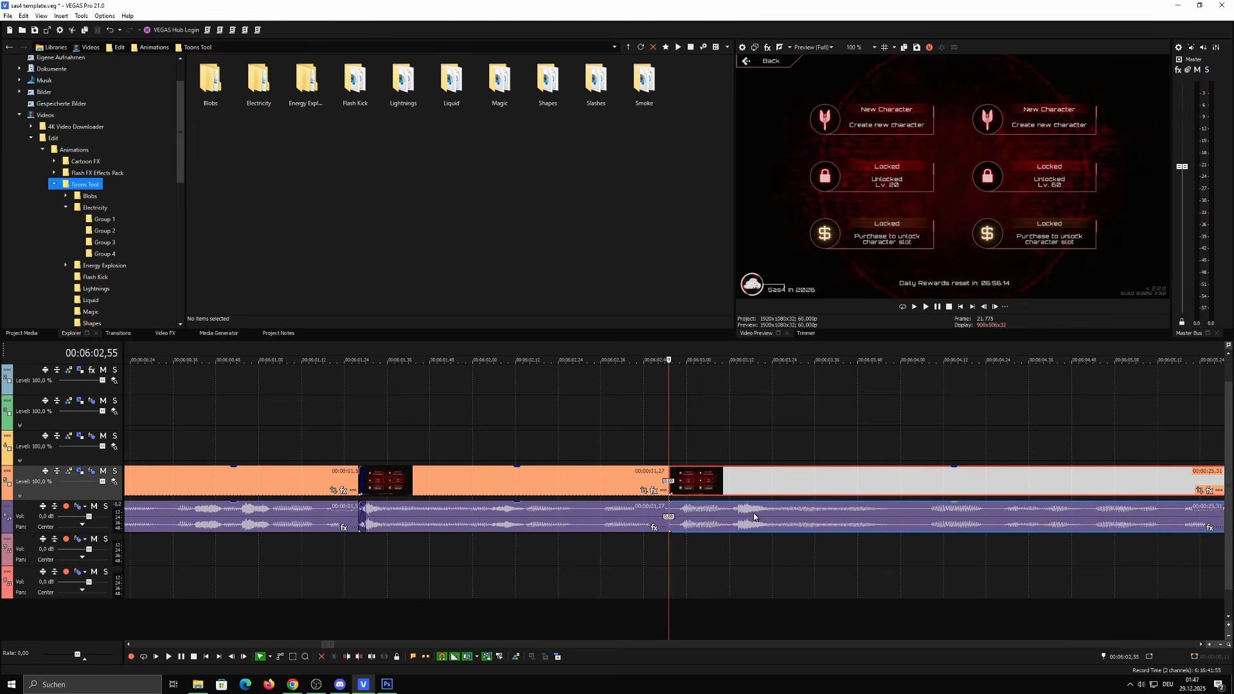
{"action": "key", "text": "ctrl+z"}
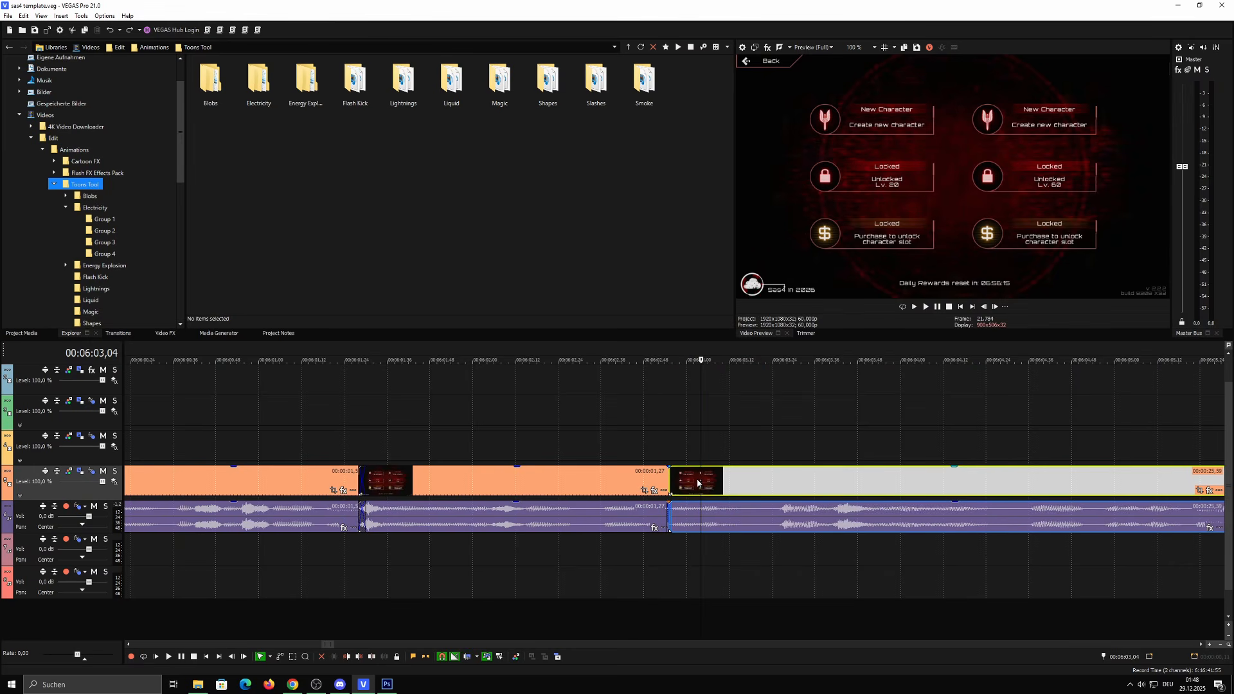
{"action": "left_click", "coordinate": [657, 435]}
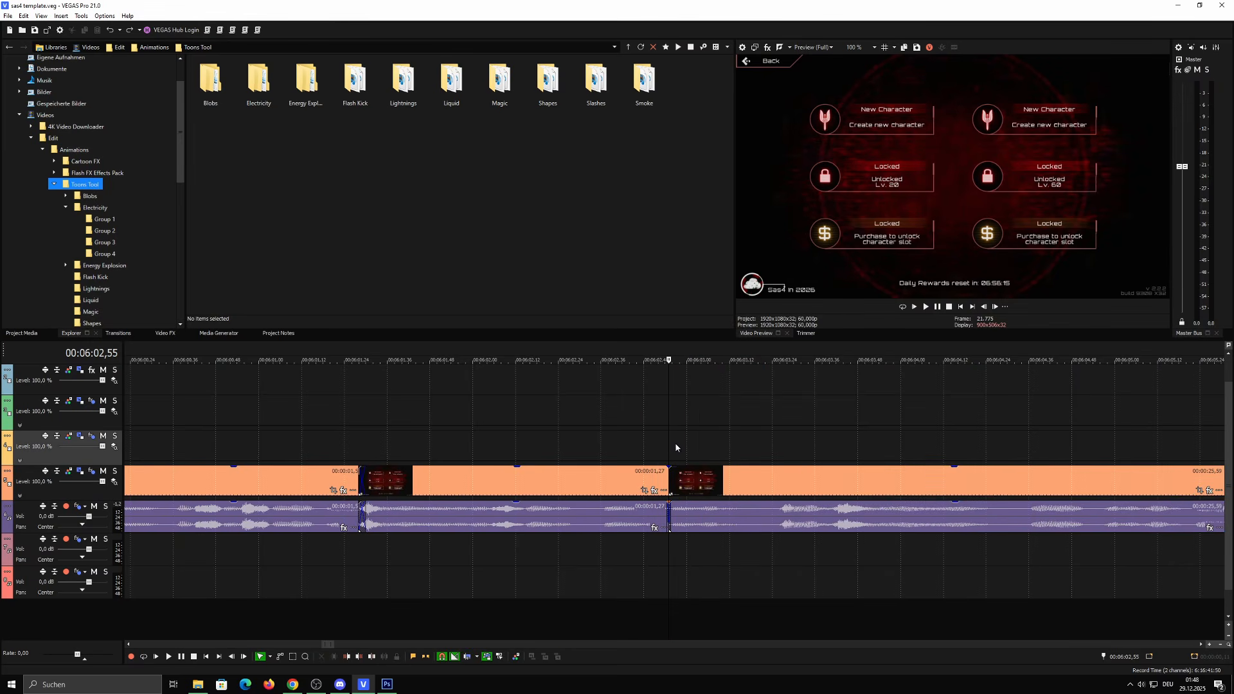
{"action": "left_click", "coordinate": [671, 429]}
Cut out the silent pauses after 00:07:10,31 and 00:07:14,11 by splitting there and trimming each following clip's start to the speech
{"action": "scroll", "coordinate": [677, 428], "scroll_direction": "down", "scroll_amount": 10}
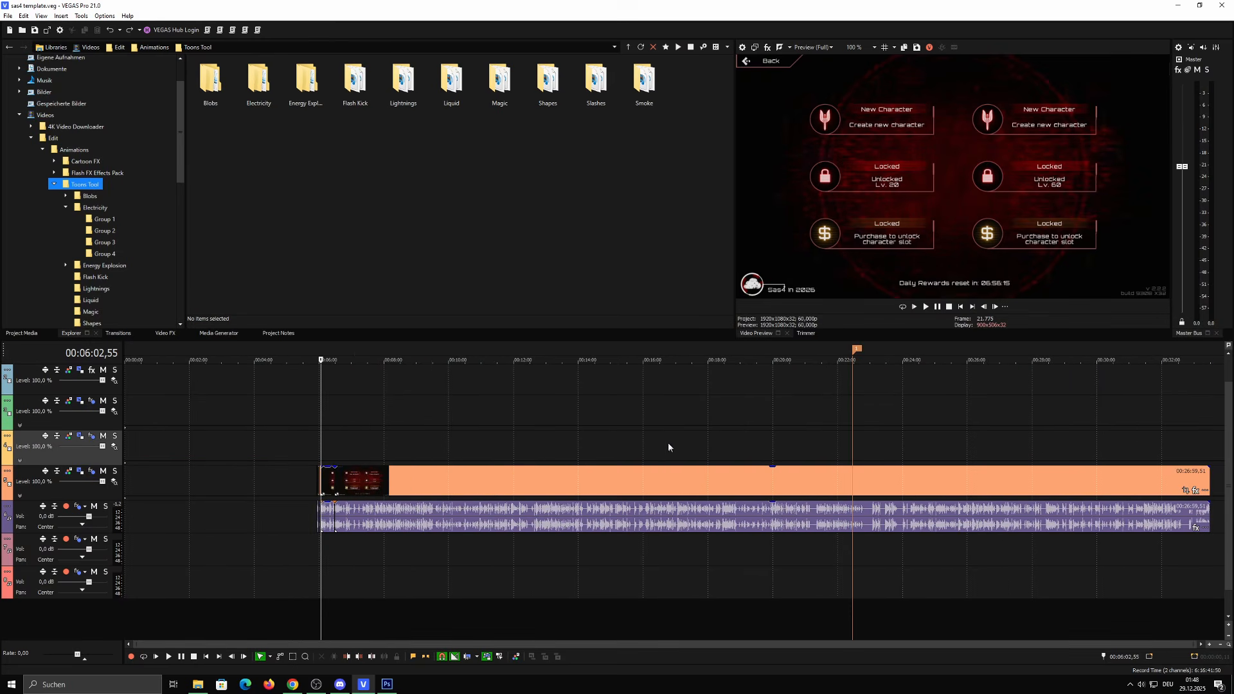
{"action": "scroll", "coordinate": [625, 441], "scroll_direction": "up", "scroll_amount": 8}
{"action": "scroll", "coordinate": [726, 490], "scroll_direction": "up", "scroll_amount": 6}
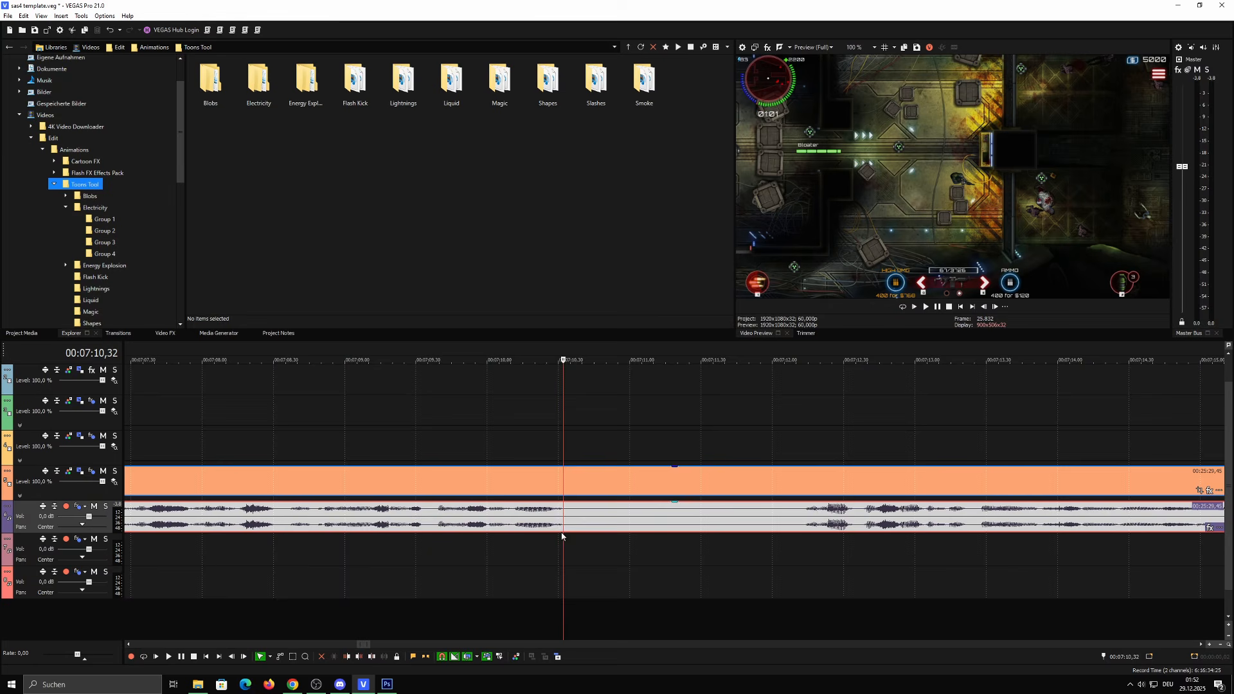
{"action": "left_click", "coordinate": [587, 524]}
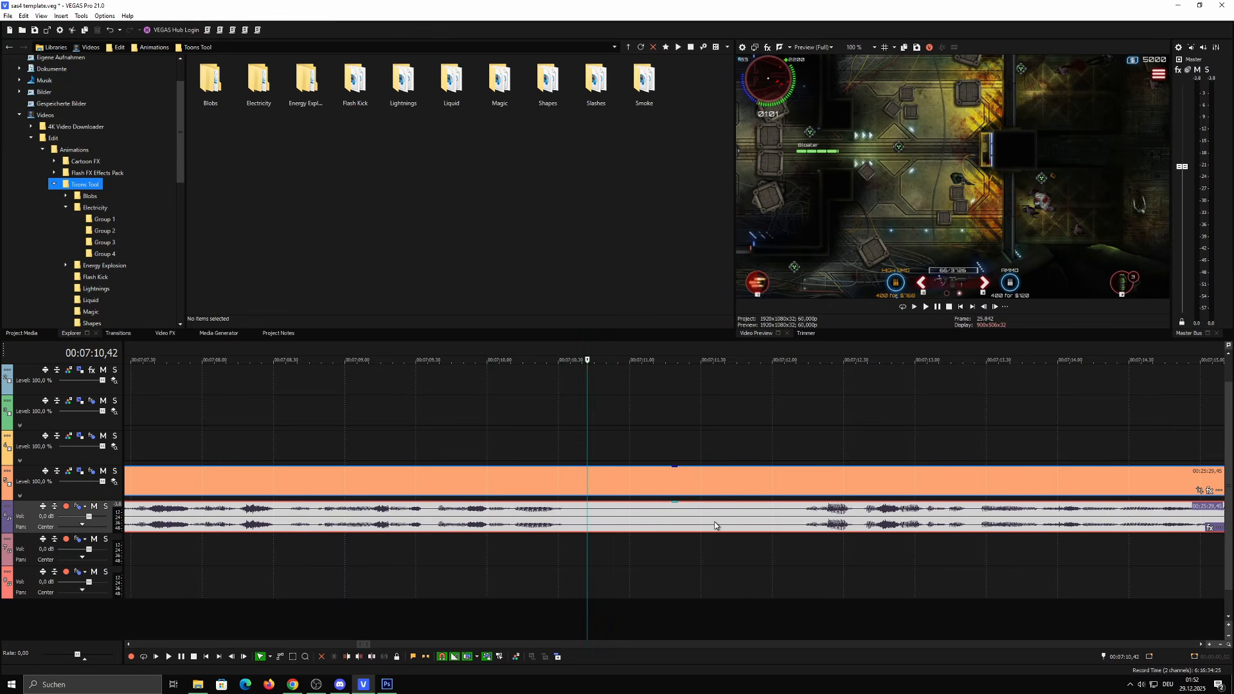
{"action": "left_click", "coordinate": [562, 521]}
{"action": "key", "text": "s"}
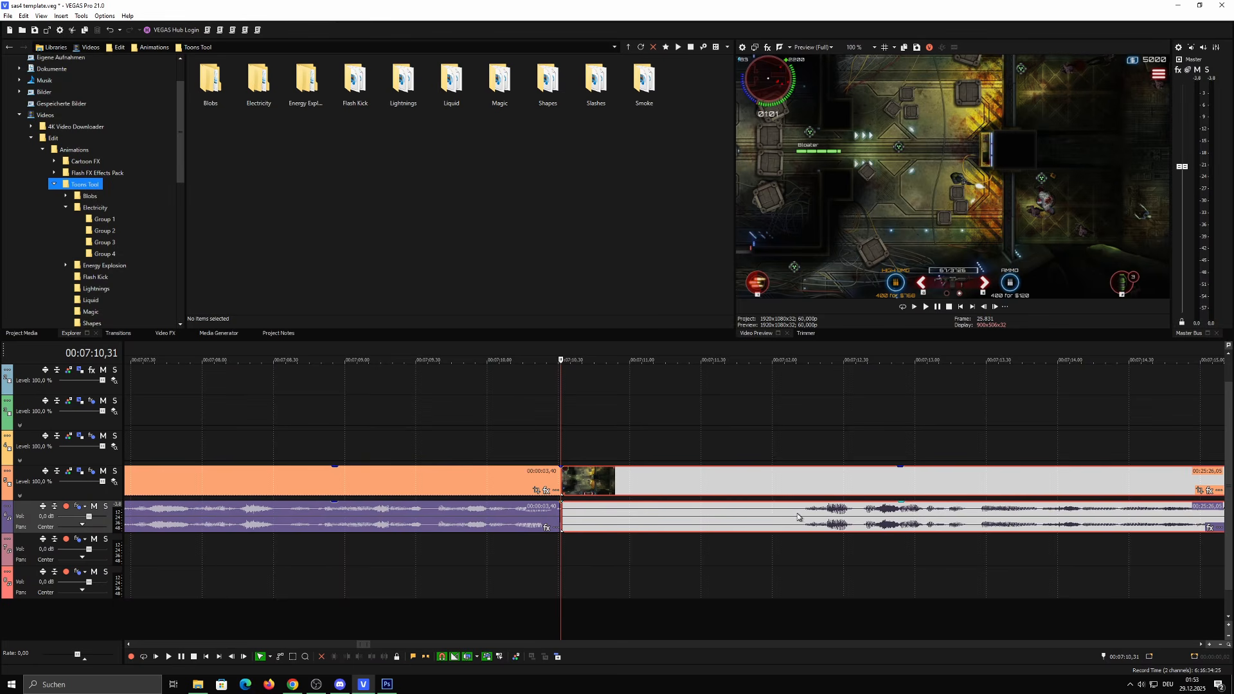
{"action": "left_click", "coordinate": [804, 514]}
{"action": "key", "text": "alt+bracketleft"}
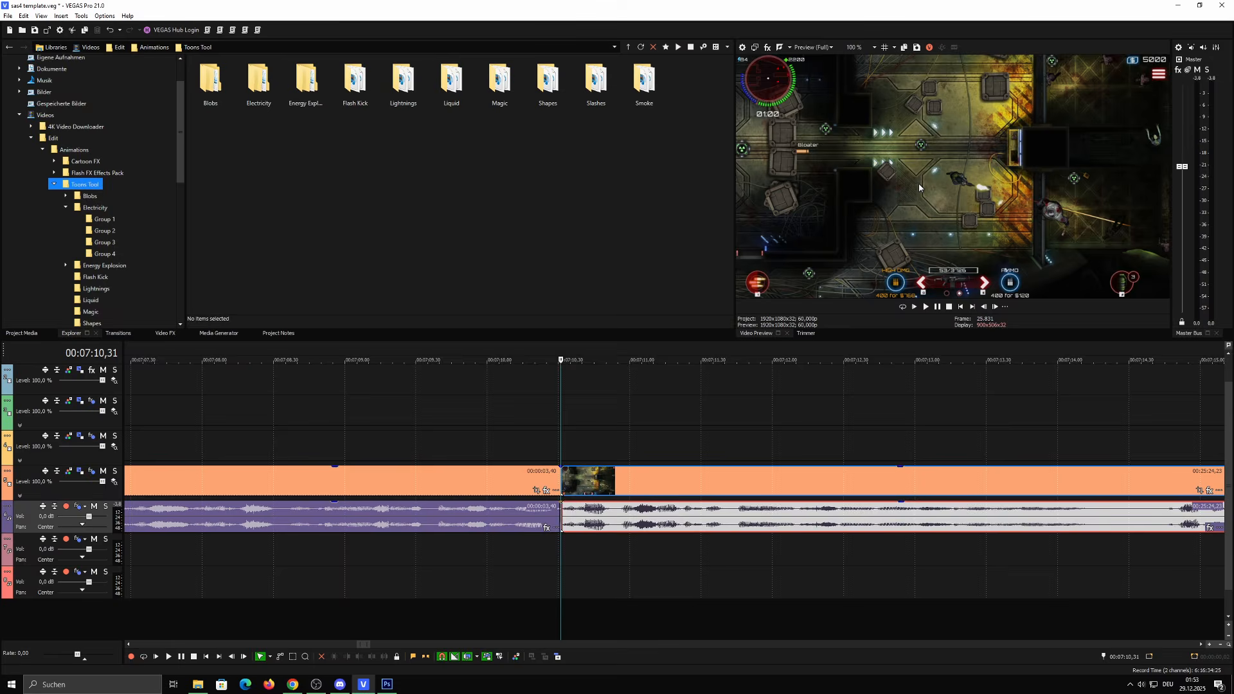
{"action": "left_click", "coordinate": [648, 522]}
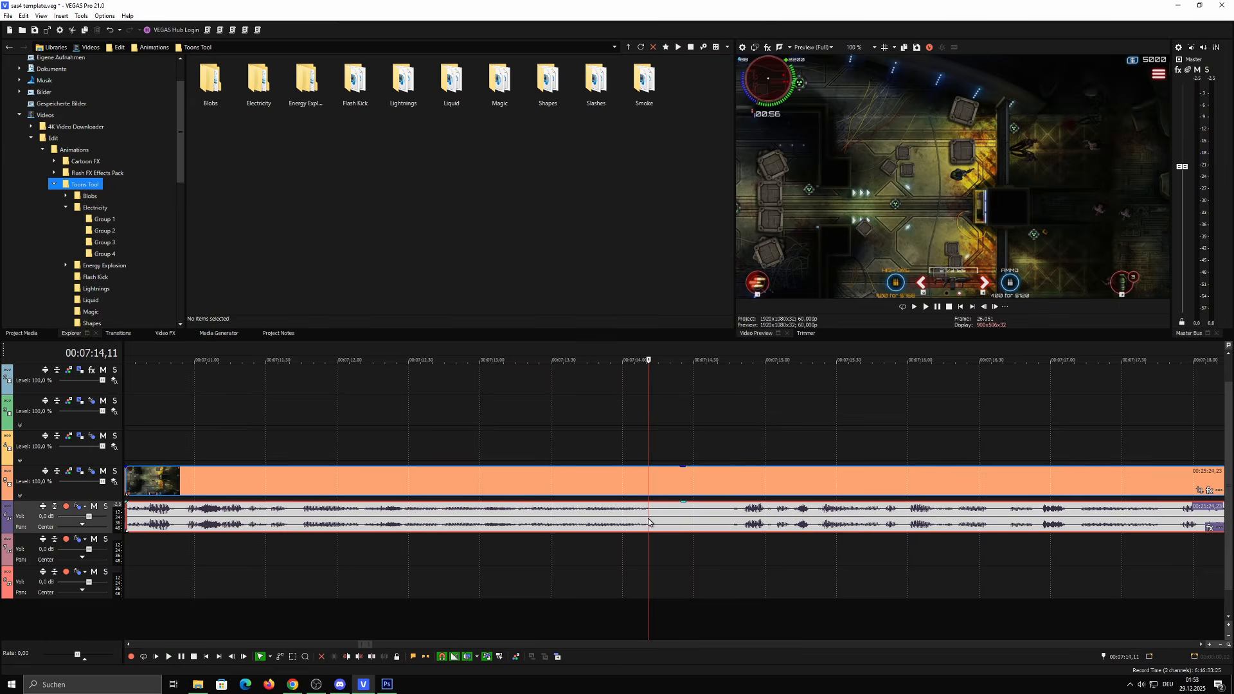
{"action": "key", "text": "s"}
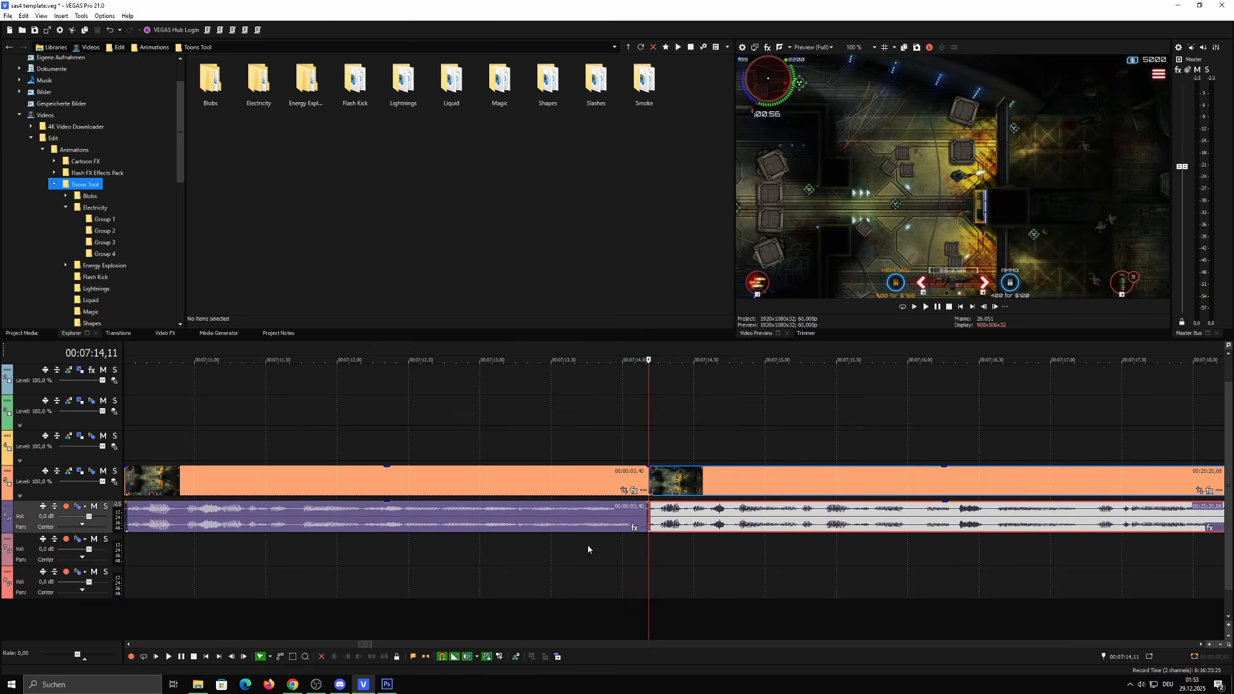
Play the recording from about 00:07:18 to 00:07:29 to check the speech and the pauses between sentences
{"action": "scroll", "coordinate": [642, 550], "scroll_direction": "right", "scroll_amount": 5}
{"action": "left_click", "coordinate": [762, 565]}
{"action": "key", "text": "space"}
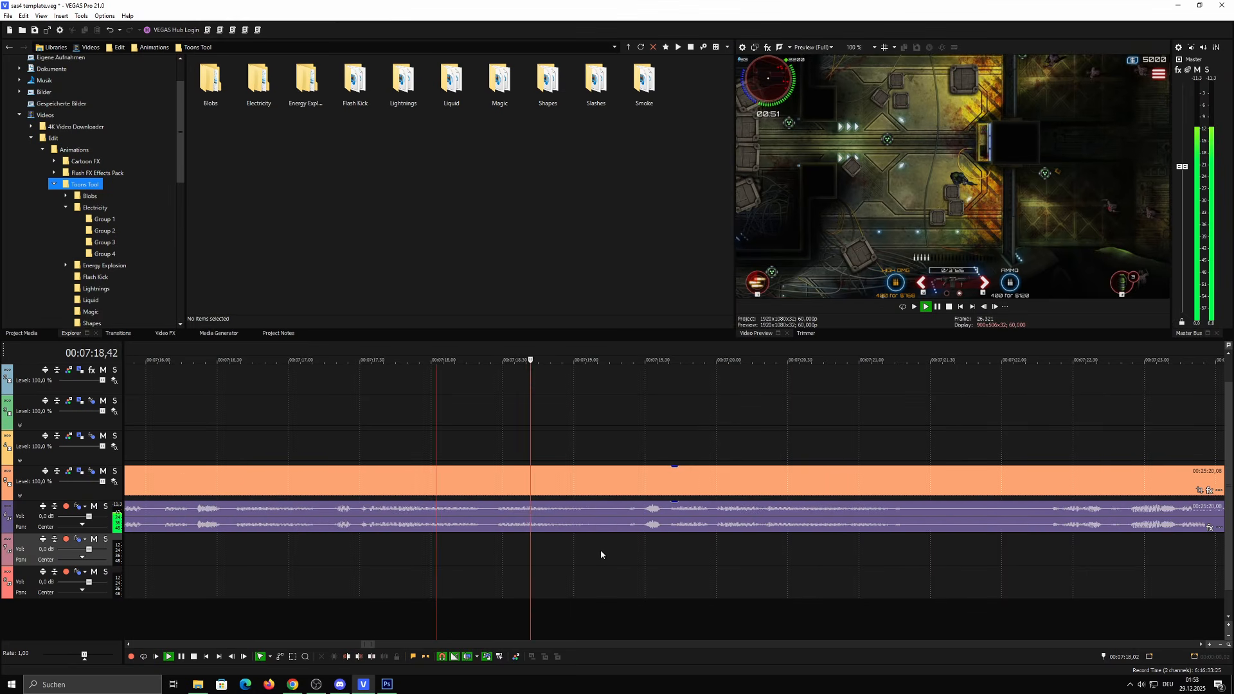
{"action": "scroll", "coordinate": [601, 554], "scroll_direction": "right", "scroll_amount": 3}
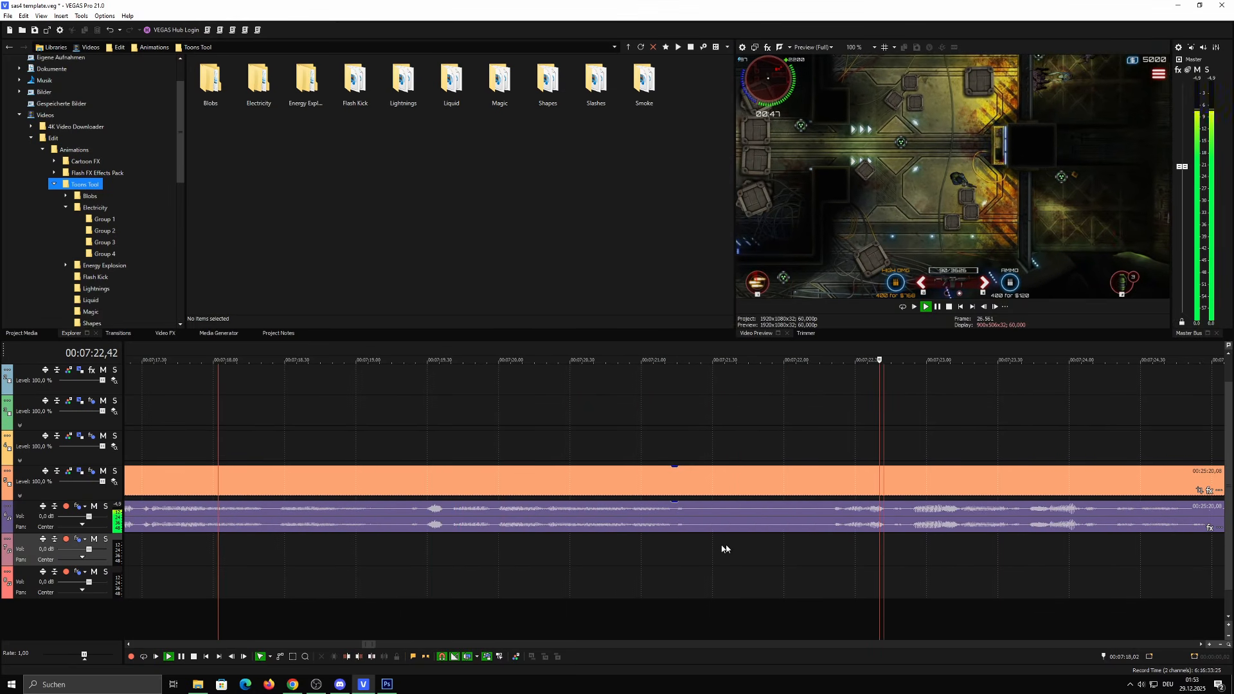
{"action": "scroll", "coordinate": [725, 549], "scroll_direction": "right", "scroll_amount": 5}
{"action": "scroll", "coordinate": [685, 558], "scroll_direction": "right", "scroll_amount": 6}
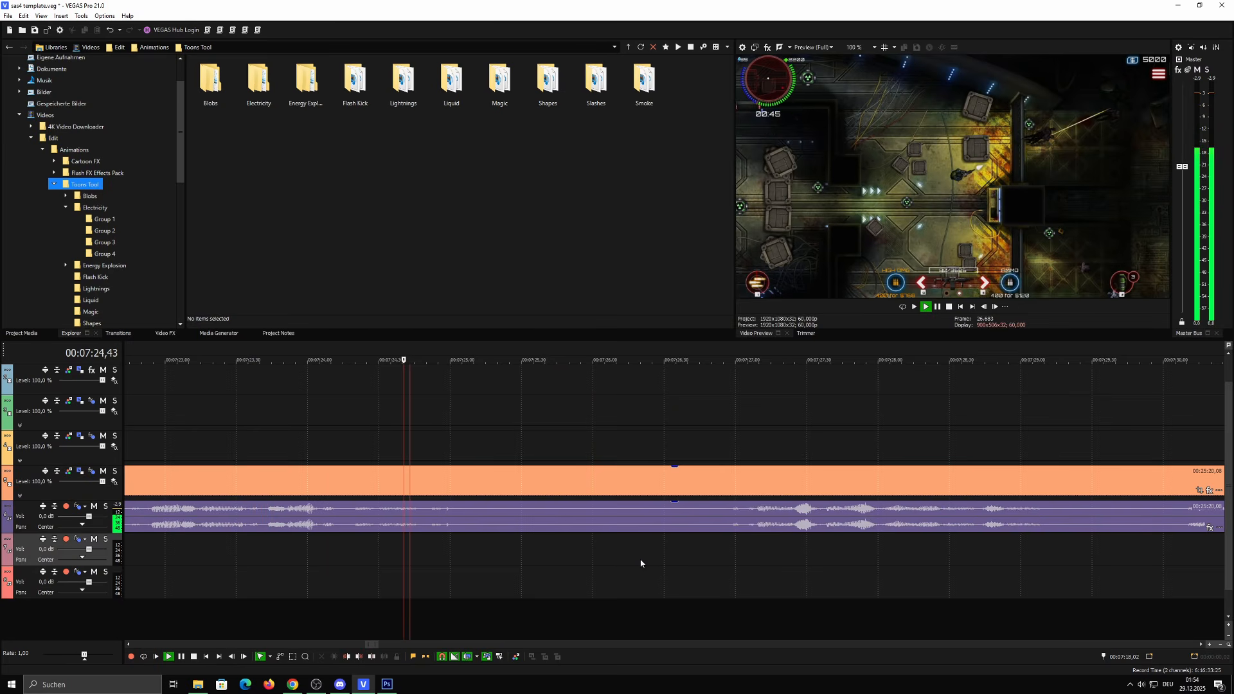
{"action": "scroll", "coordinate": [649, 553], "scroll_direction": "down", "scroll_amount": 3}
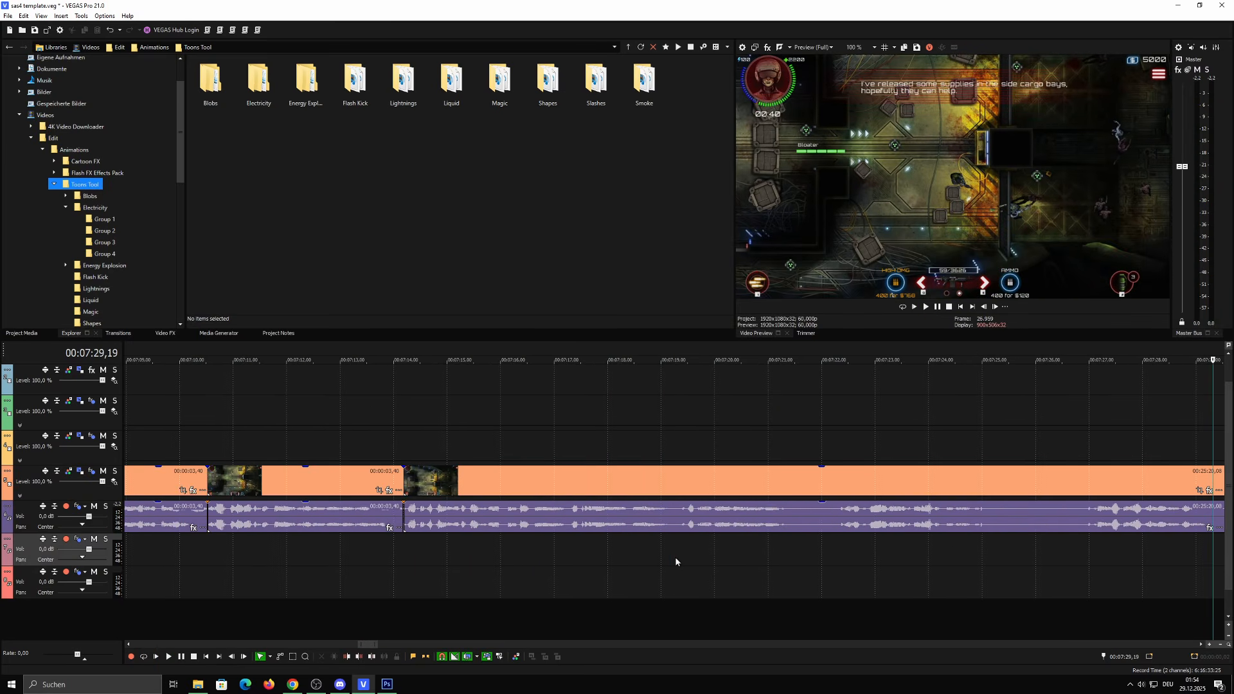
{"action": "key", "text": "Return"}
Examine the audio waveform after the 00:07:14,11 cut, placing the cursor at the short pauses between words up to 00:07:17,30
{"action": "left_click", "coordinate": [404, 561]}
{"action": "scroll", "coordinate": [631, 552], "scroll_direction": "up", "scroll_amount": 4}
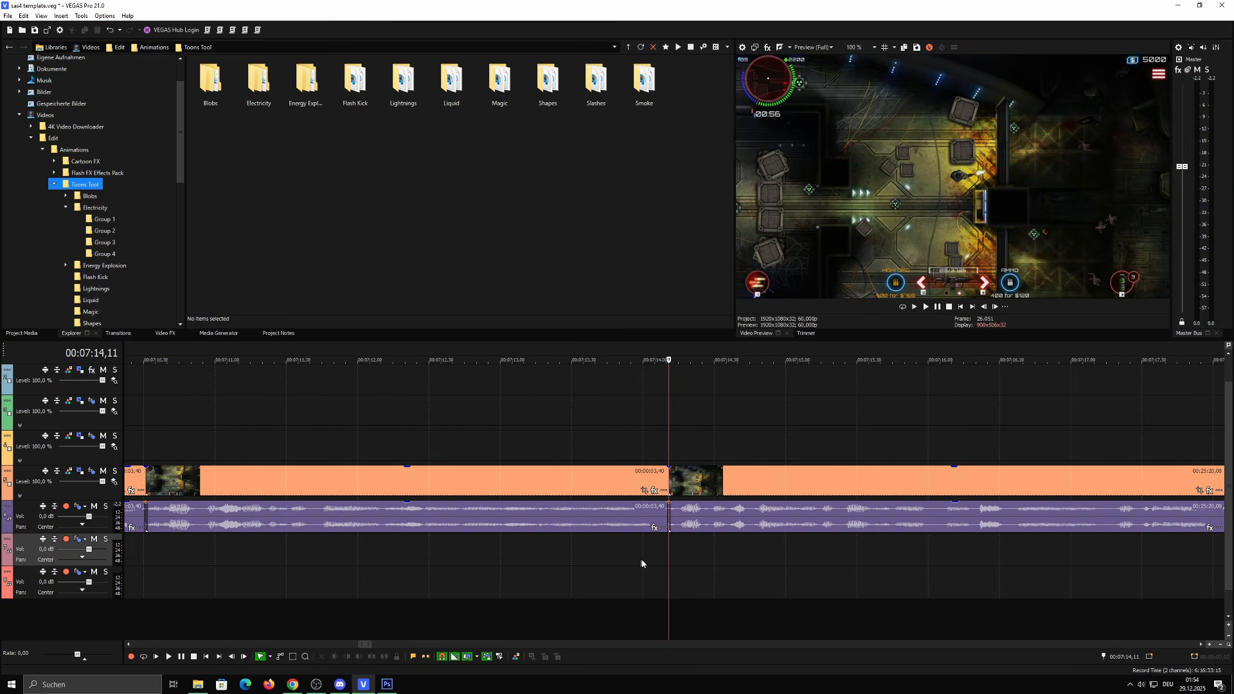
{"action": "scroll", "coordinate": [658, 565], "scroll_direction": "right", "scroll_amount": 5}
{"action": "scroll", "coordinate": [611, 572], "scroll_direction": "down", "scroll_amount": 1}
{"action": "left_click", "coordinate": [600, 566]}
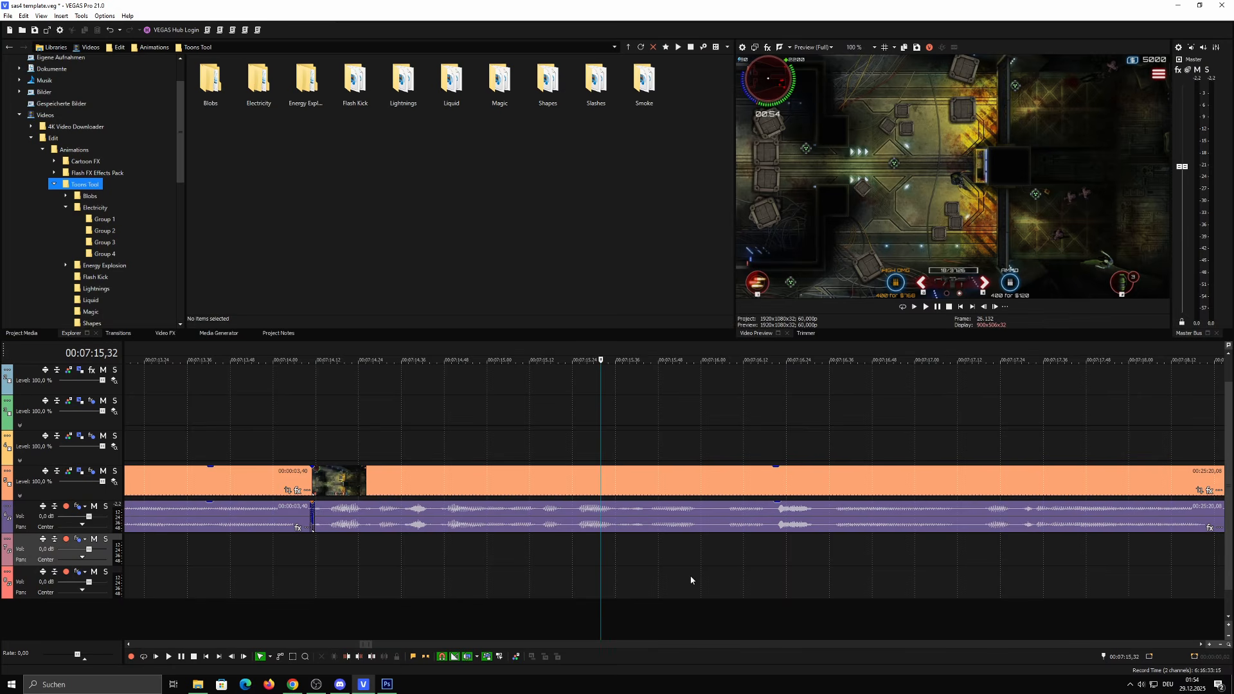
{"action": "left_click", "coordinate": [561, 526]}
{"action": "left_click", "coordinate": [577, 521]}
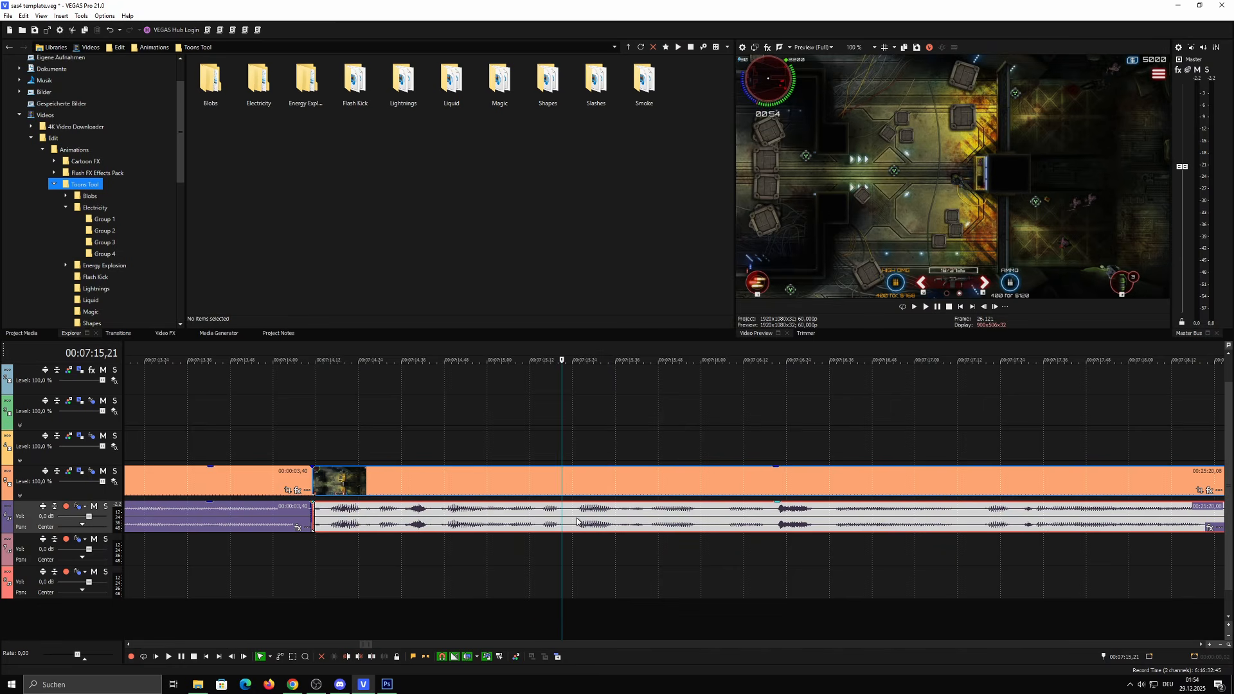
{"action": "left_click", "coordinate": [726, 521]}
{"action": "left_click", "coordinate": [670, 548]}
{"action": "left_click", "coordinate": [695, 516]}
{"action": "left_click", "coordinate": [721, 515]}
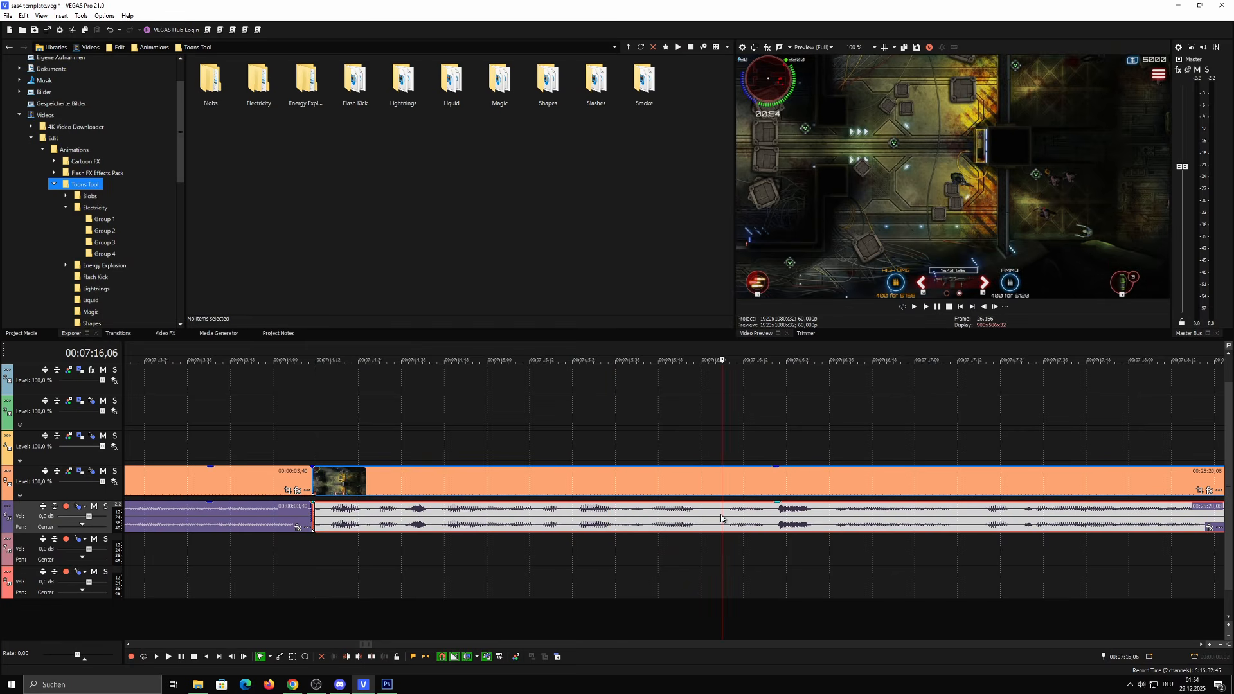
{"action": "left_click", "coordinate": [1021, 522]}
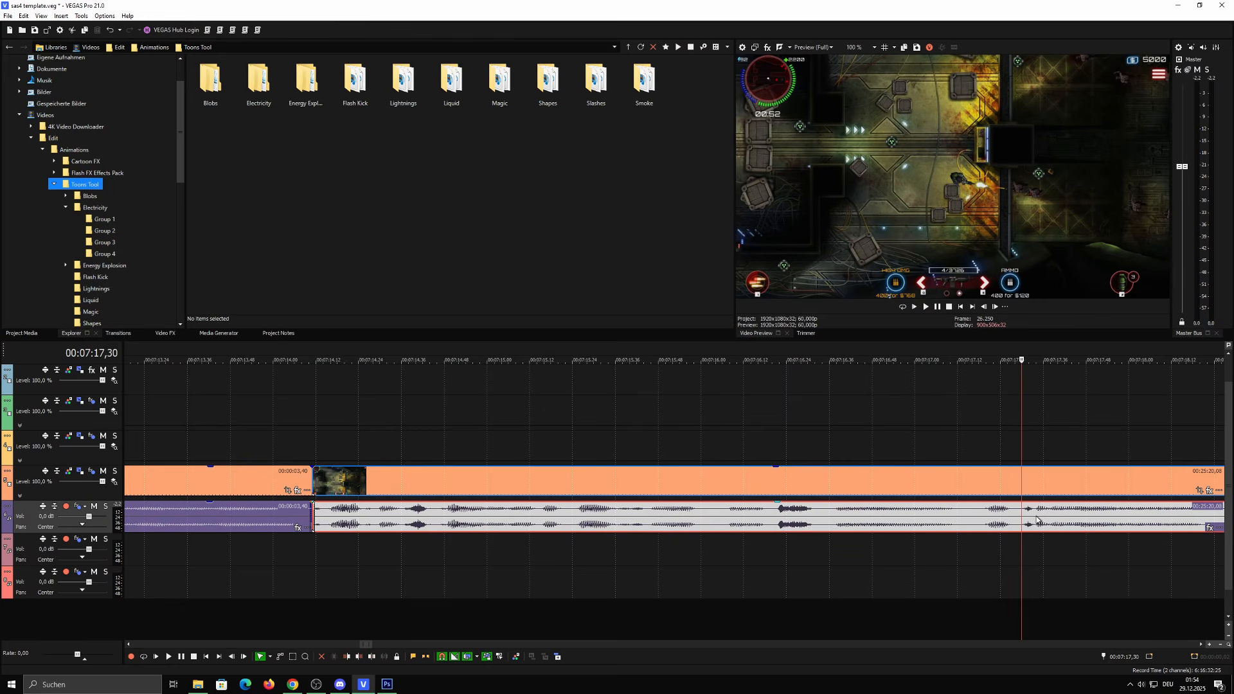
Play through the recording from 00:07:15,30 to about 00:14:51, cutting out the empty spaces and bad wordings
{"action": "left_click", "coordinate": [610, 553]}
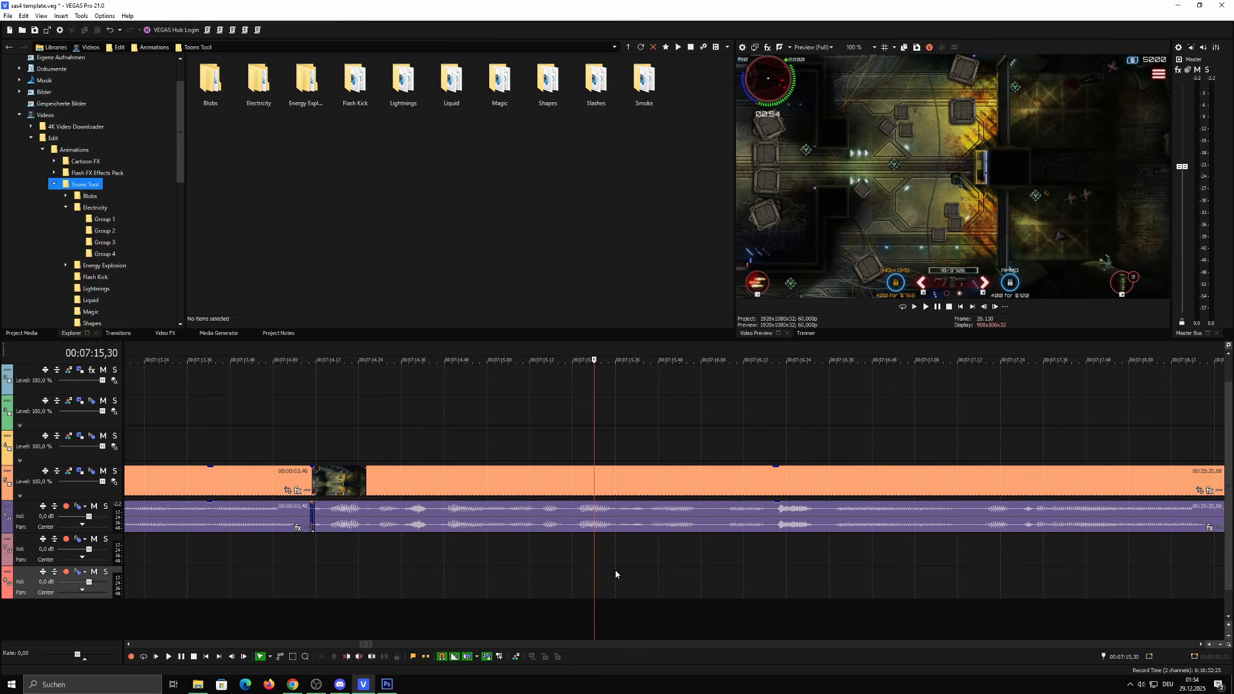
{"action": "key", "text": "space"}
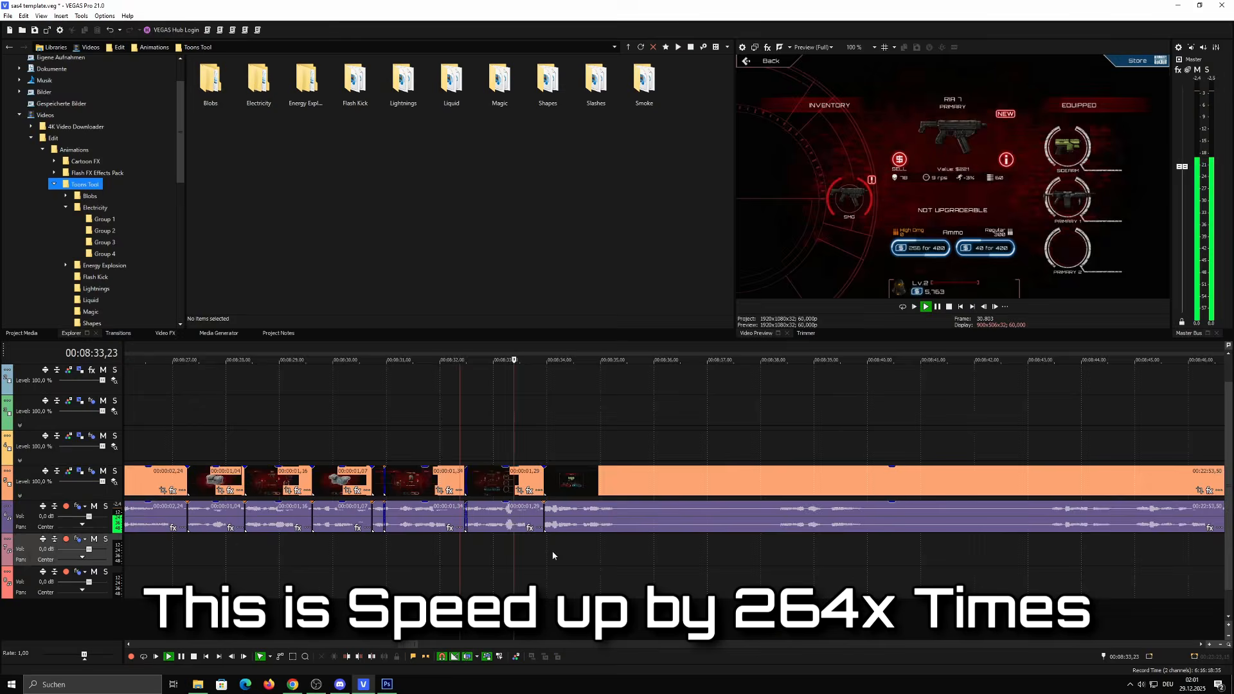
{"action": "left_click", "coordinate": [665, 518]}
{"action": "key", "text": "space"}
{"action": "left_click", "coordinate": [373, 549]}
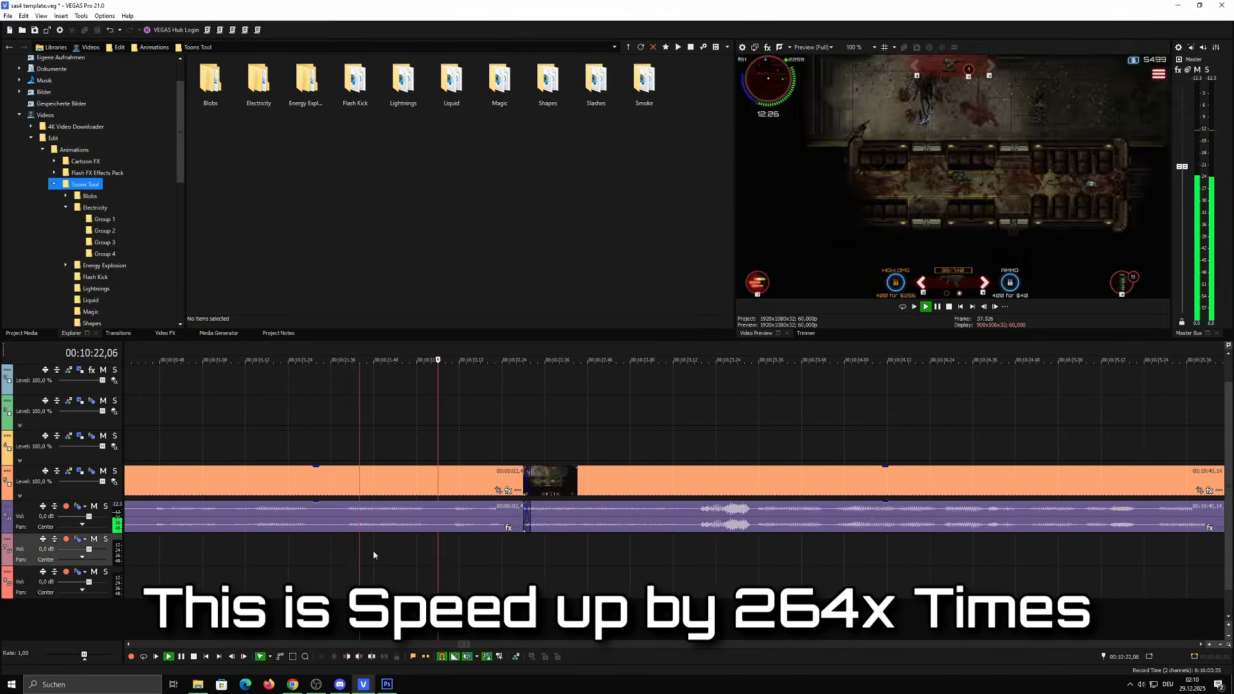
{"action": "left_click", "coordinate": [788, 518]}
{"action": "left_click", "coordinate": [665, 533]}
{"action": "key", "text": "space"}
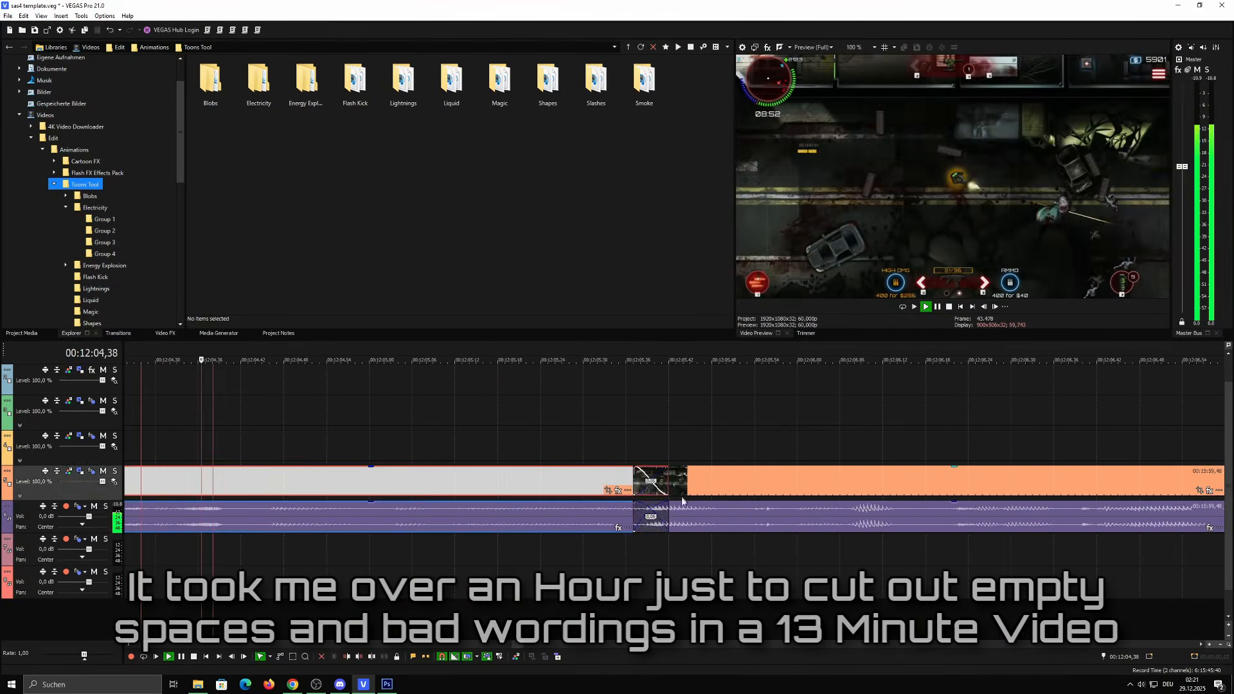
{"action": "left_click", "coordinate": [359, 574]}
{"action": "left_click", "coordinate": [514, 543]}
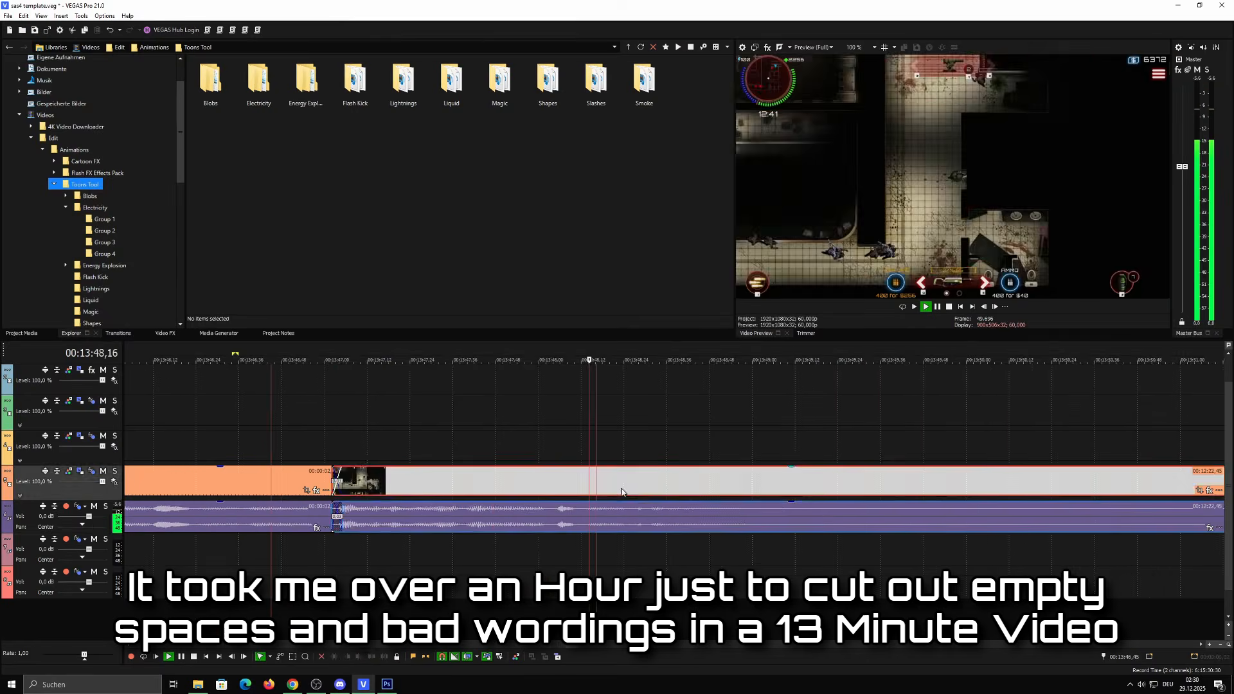
{"action": "left_click", "coordinate": [506, 452]}
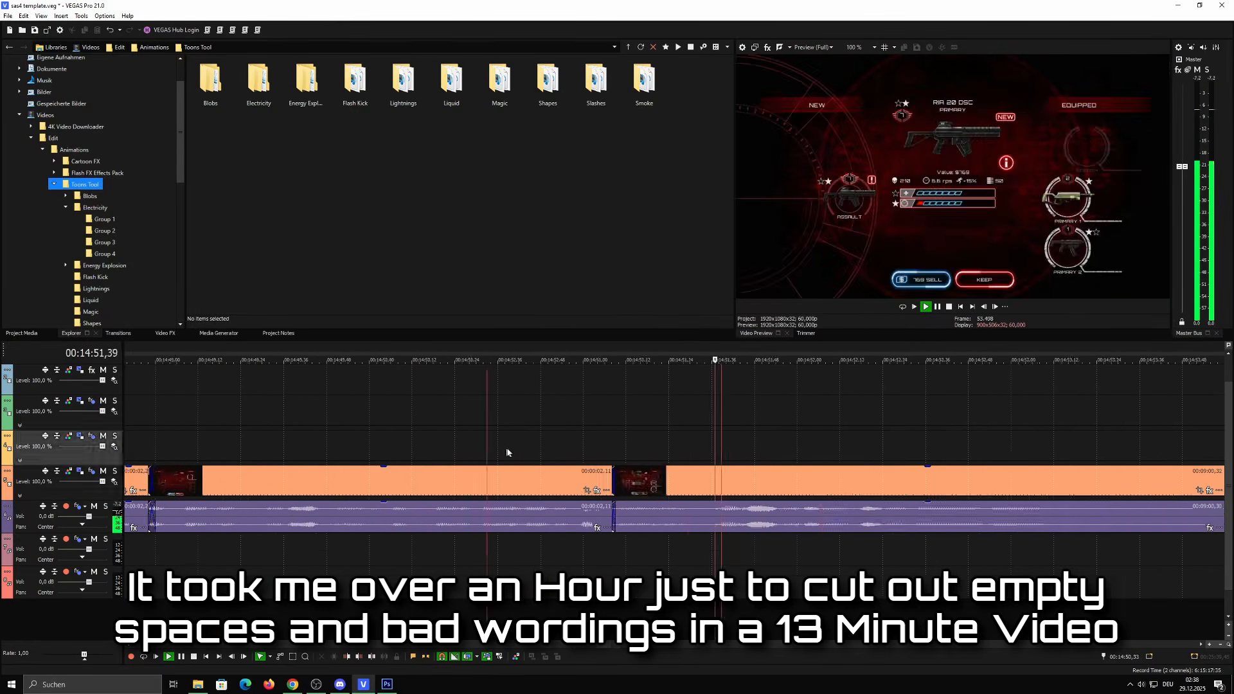
Cut out the silent pauses between about 00:14:51 and 00:18:18,14, splitting the clips where the speech stops and resumes
{"action": "key", "text": "space"}
{"action": "key", "text": "s"}
{"action": "left_click", "coordinate": [558, 552]}
{"action": "key", "text": "space"}
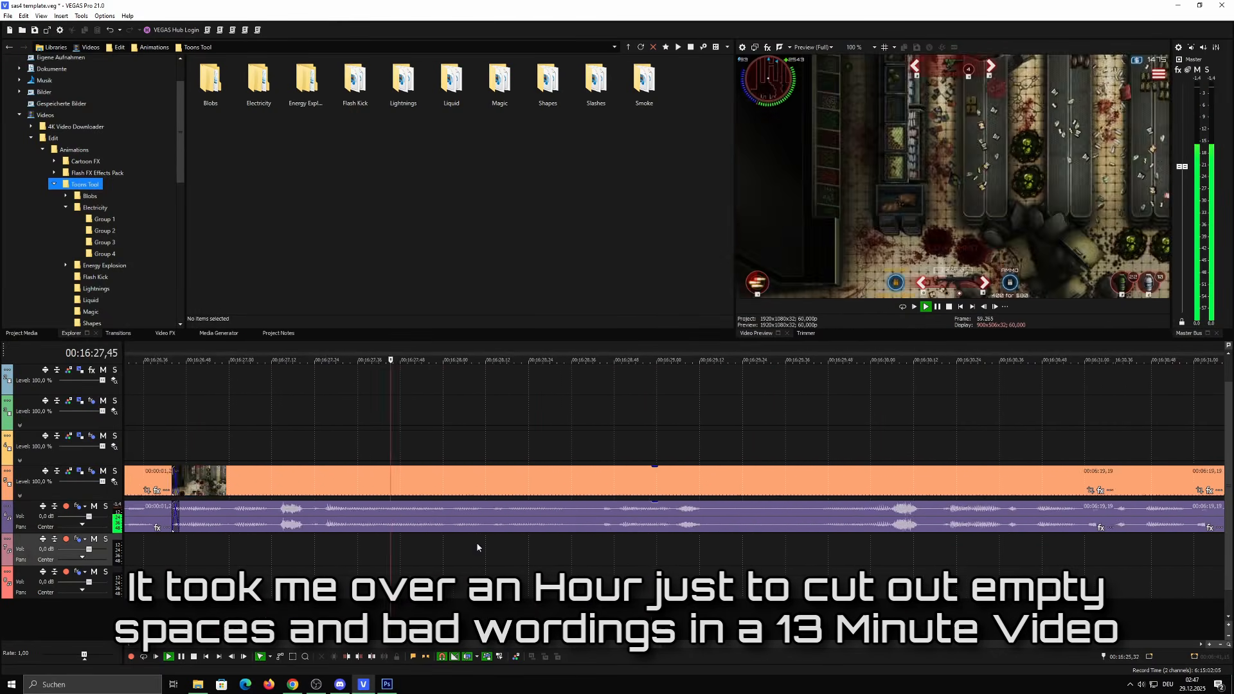
{"action": "key", "text": "s"}
{"action": "left_click", "coordinate": [812, 523]}
{"action": "left_click", "coordinate": [762, 516]}
{"action": "key", "text": "s"}
{"action": "left_click", "coordinate": [650, 524]}
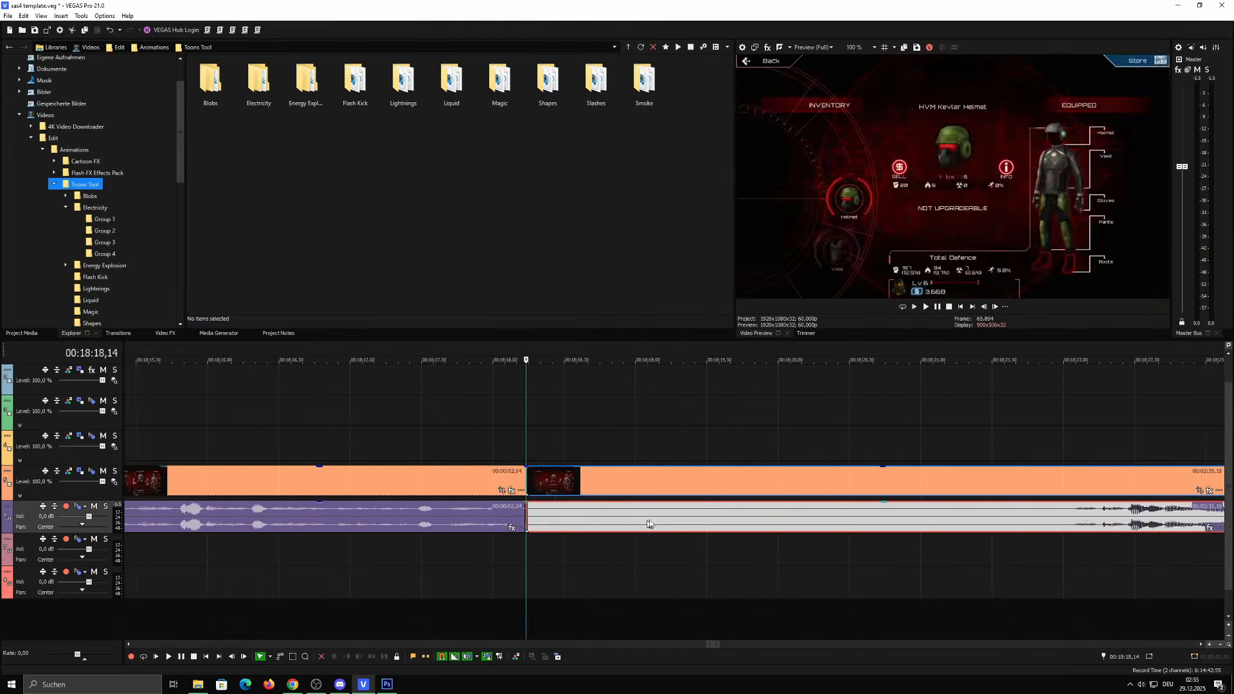
Play on from 00:18:18,14 towards the recording's end and split the clip at the remaining pauses
{"action": "key", "text": "space"}
{"action": "key", "text": "space"}
{"action": "key", "text": "s"}
{"action": "key", "text": "space"}
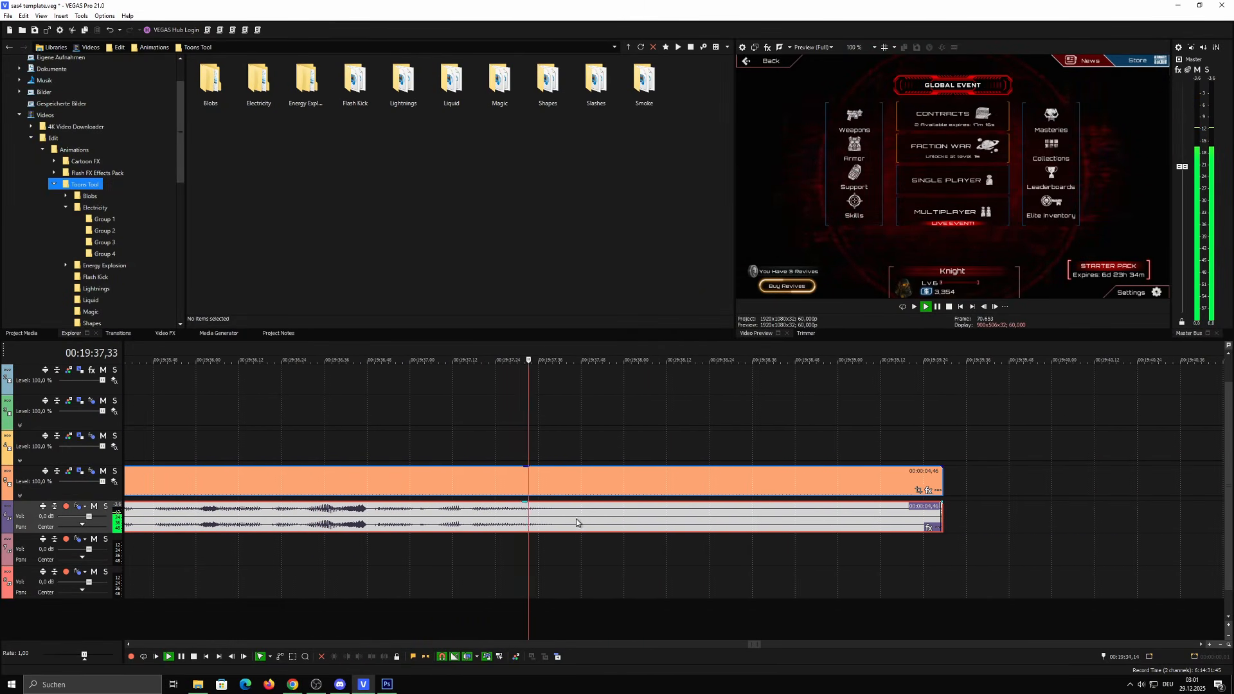
Split the last clip at 00:19:38,00 and delete the silent remainder
{"action": "left_click", "coordinate": [622, 516]}
{"action": "key", "text": "s"}
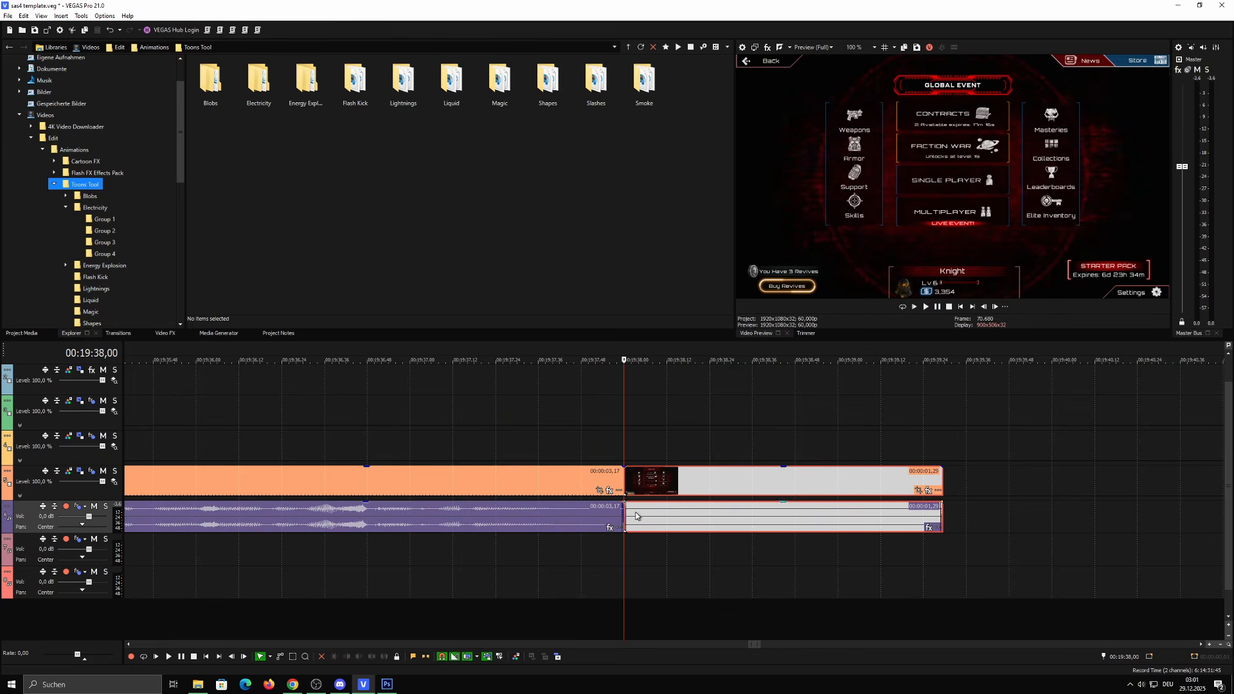
{"action": "key", "text": "Delete"}
{"action": "left_click", "coordinate": [603, 446]}
Select the time range of the whole cut recording up to 00:19:38,00 to check its length, and clear the selection
{"action": "scroll", "coordinate": [622, 447], "scroll_direction": "down", "scroll_amount": 6}
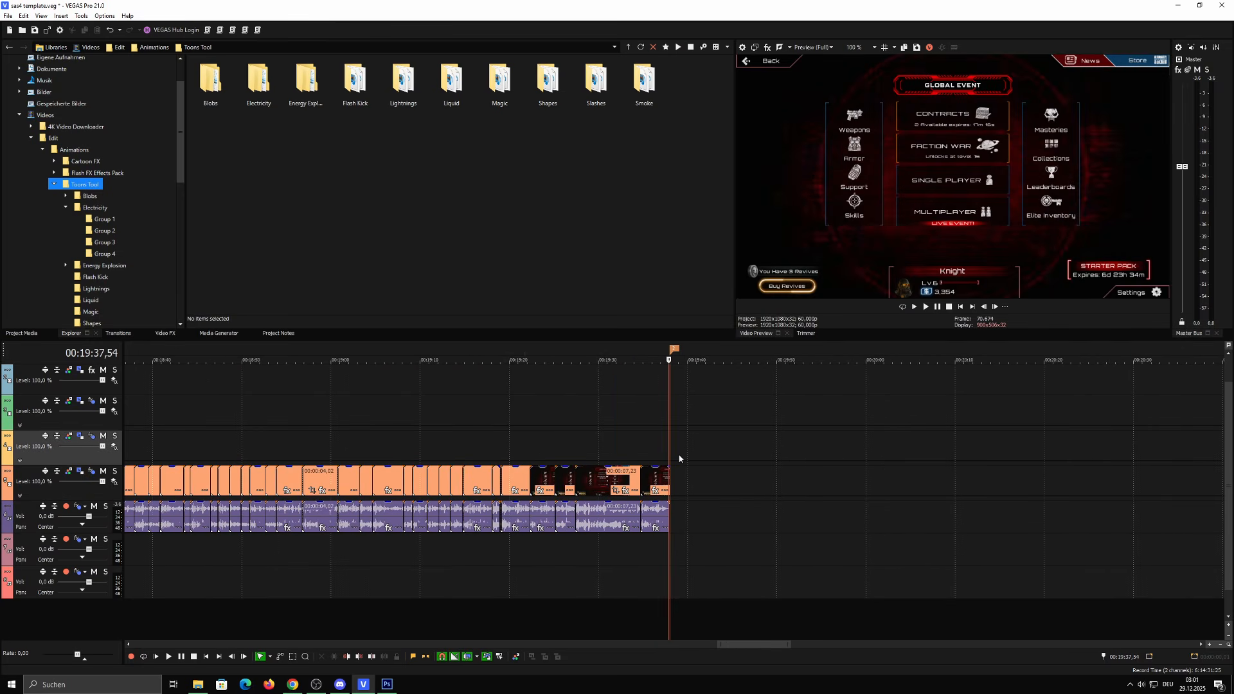
{"action": "scroll", "coordinate": [697, 481], "scroll_direction": "down", "scroll_amount": 5}
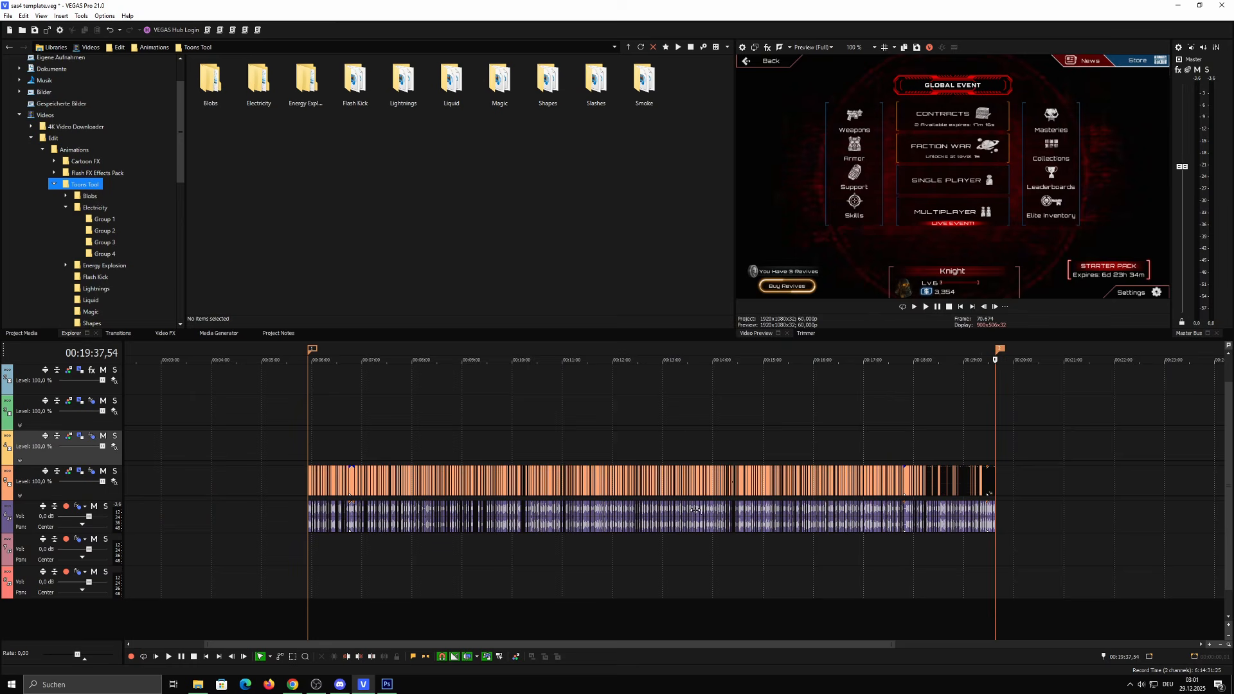
{"action": "left_click", "coordinate": [309, 570]}
{"action": "left_click_drag", "start_coordinate": [309, 563], "coordinate": [996, 559]}
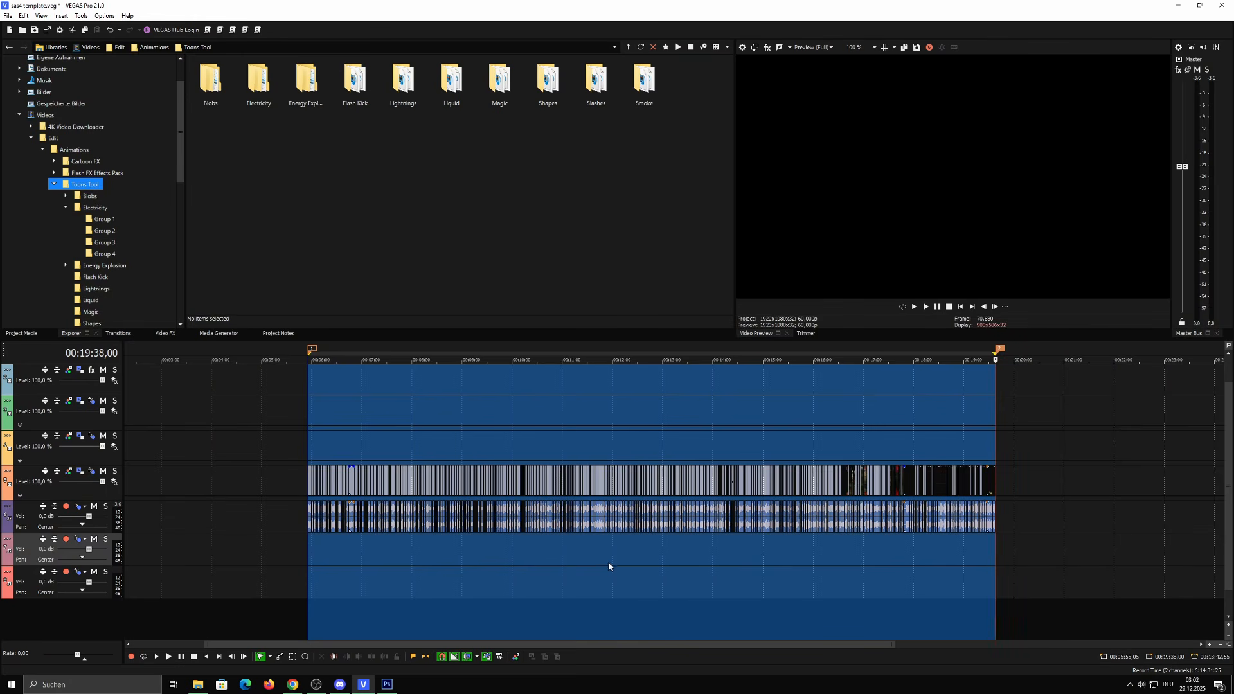
{"action": "left_click", "coordinate": [579, 557]}
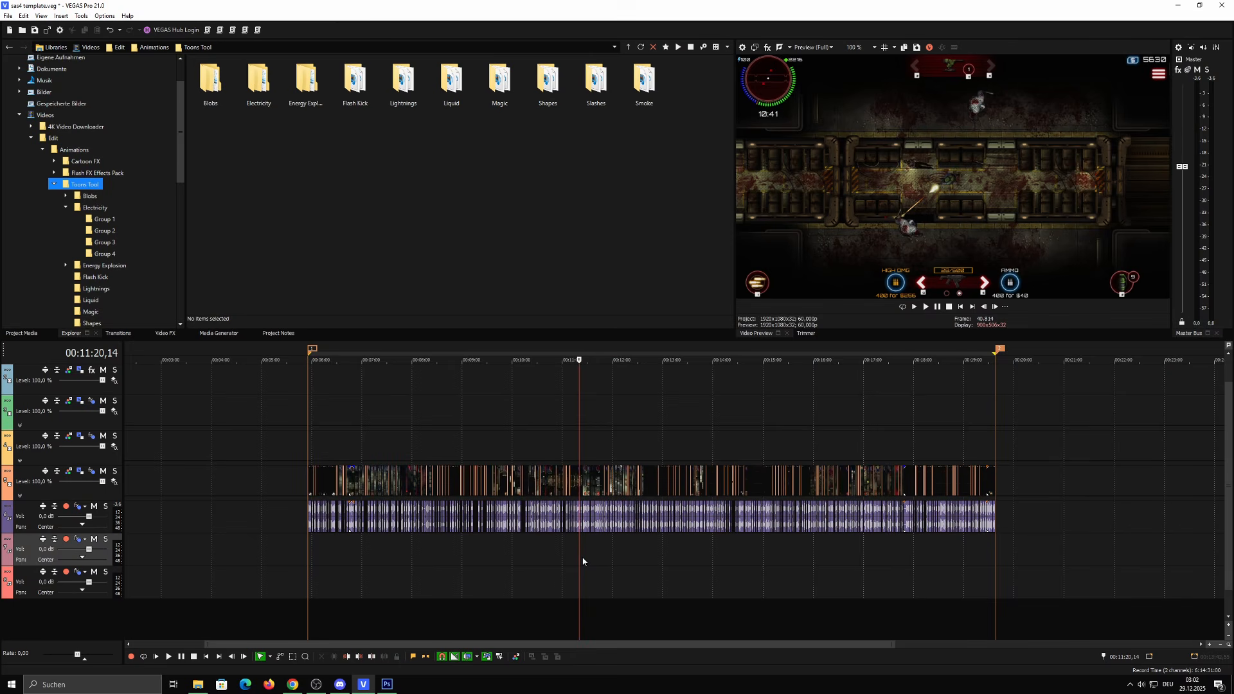
Examine the cuts along the whole timeline, checking the clip density at several points between the start and end markers
{"action": "left_click", "coordinate": [466, 456]}
{"action": "scroll", "coordinate": [488, 441], "scroll_direction": "up", "scroll_amount": 5}
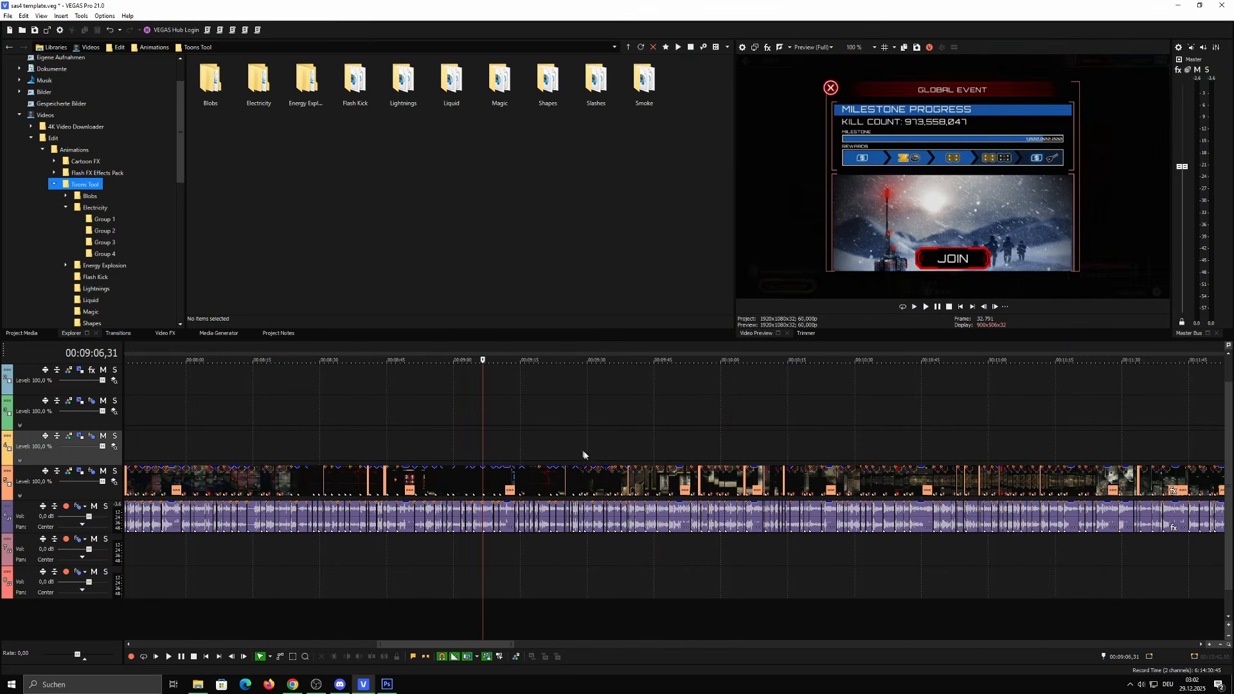
{"action": "scroll", "coordinate": [559, 446], "scroll_direction": "down", "scroll_amount": 3}
{"action": "left_click", "coordinate": [749, 441]}
{"action": "scroll", "coordinate": [739, 444], "scroll_direction": "down", "scroll_amount": 2}
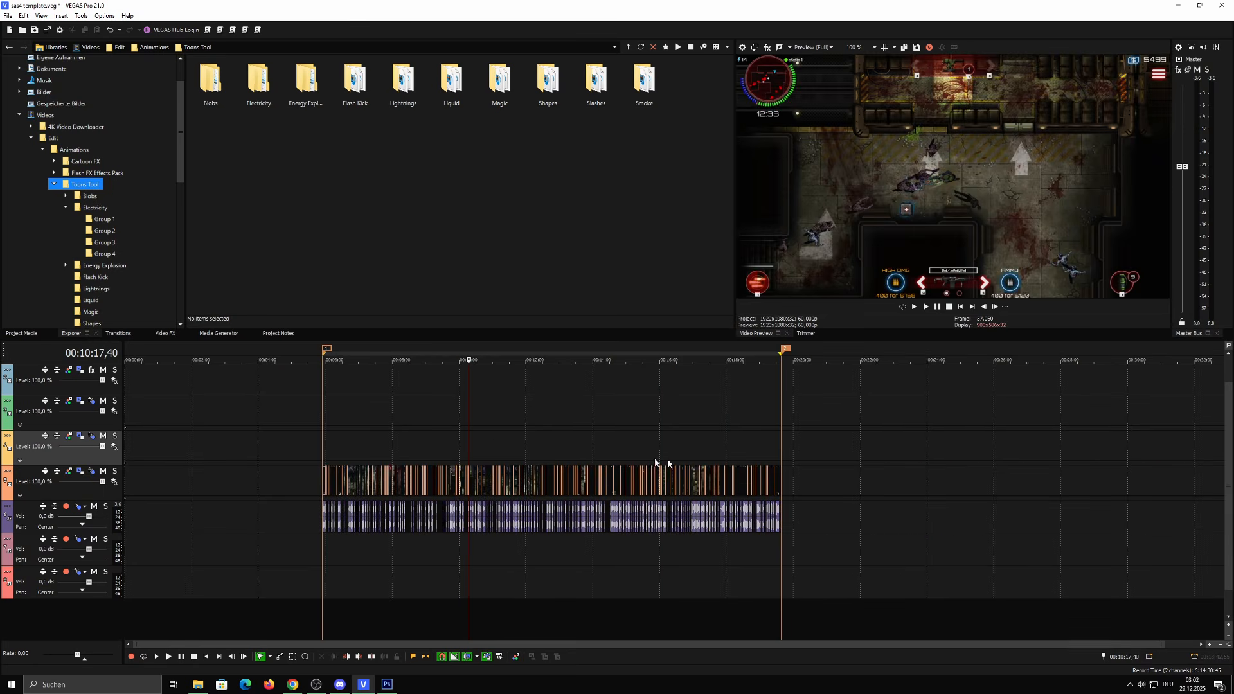
{"action": "left_click", "coordinate": [412, 442]}
{"action": "scroll", "coordinate": [707, 431], "scroll_direction": "up", "scroll_amount": 3}
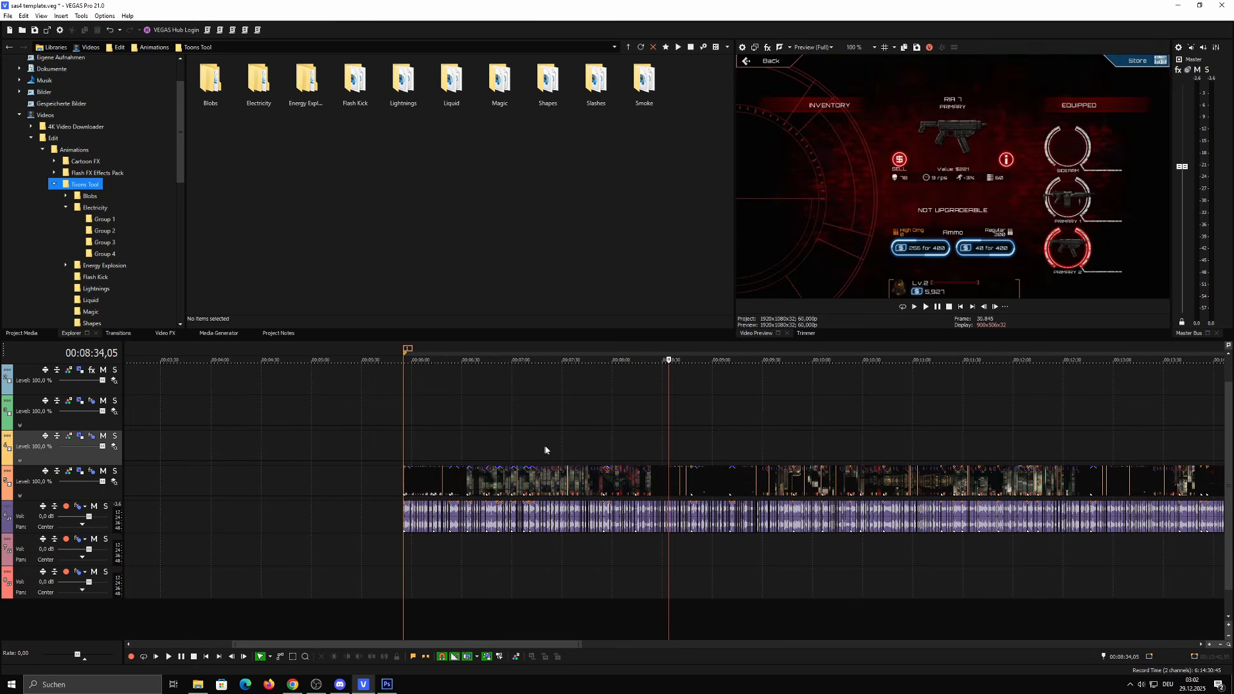
{"action": "left_click", "coordinate": [529, 446]}
{"action": "scroll", "coordinate": [617, 442], "scroll_direction": "up", "scroll_amount": 2}
{"action": "right_click", "coordinate": [701, 437]}
{"action": "left_click", "coordinate": [632, 432]}
{"action": "left_click", "coordinate": [768, 439]}
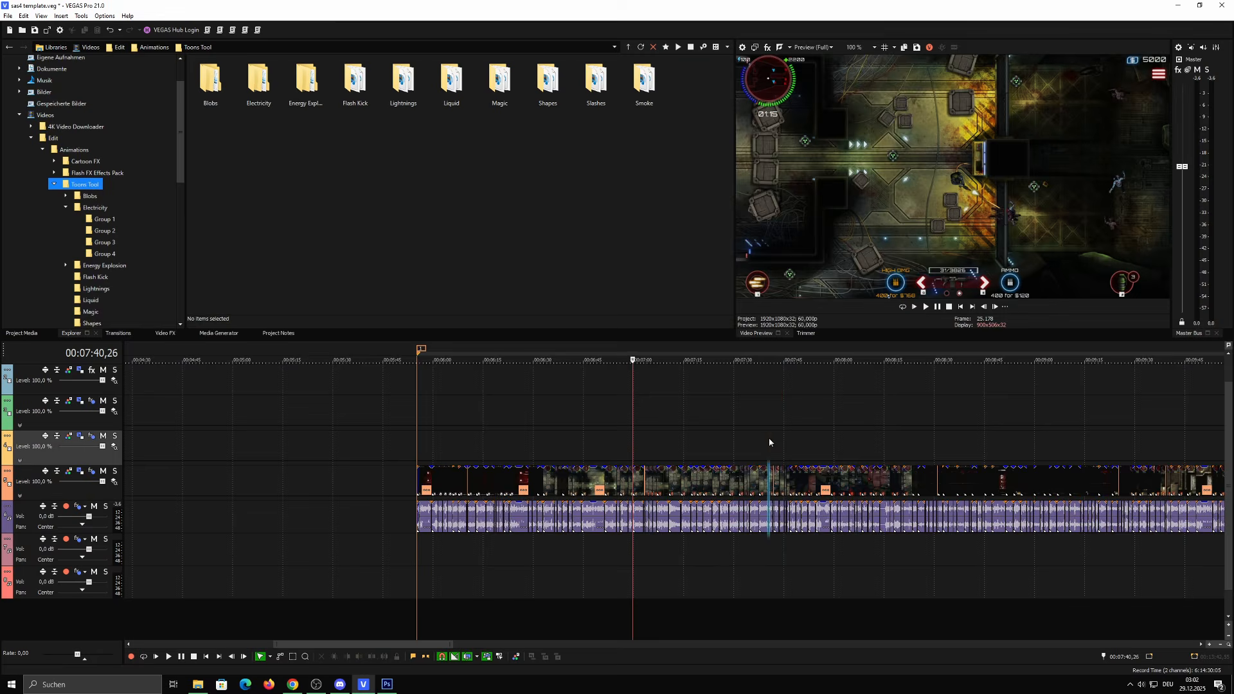
{"action": "scroll", "coordinate": [769, 439], "scroll_direction": "down", "scroll_amount": 3}
{"action": "left_click", "coordinate": [996, 436]}
{"action": "scroll", "coordinate": [701, 433], "scroll_direction": "up", "scroll_amount": 6}
{"action": "left_click", "coordinate": [566, 428]}
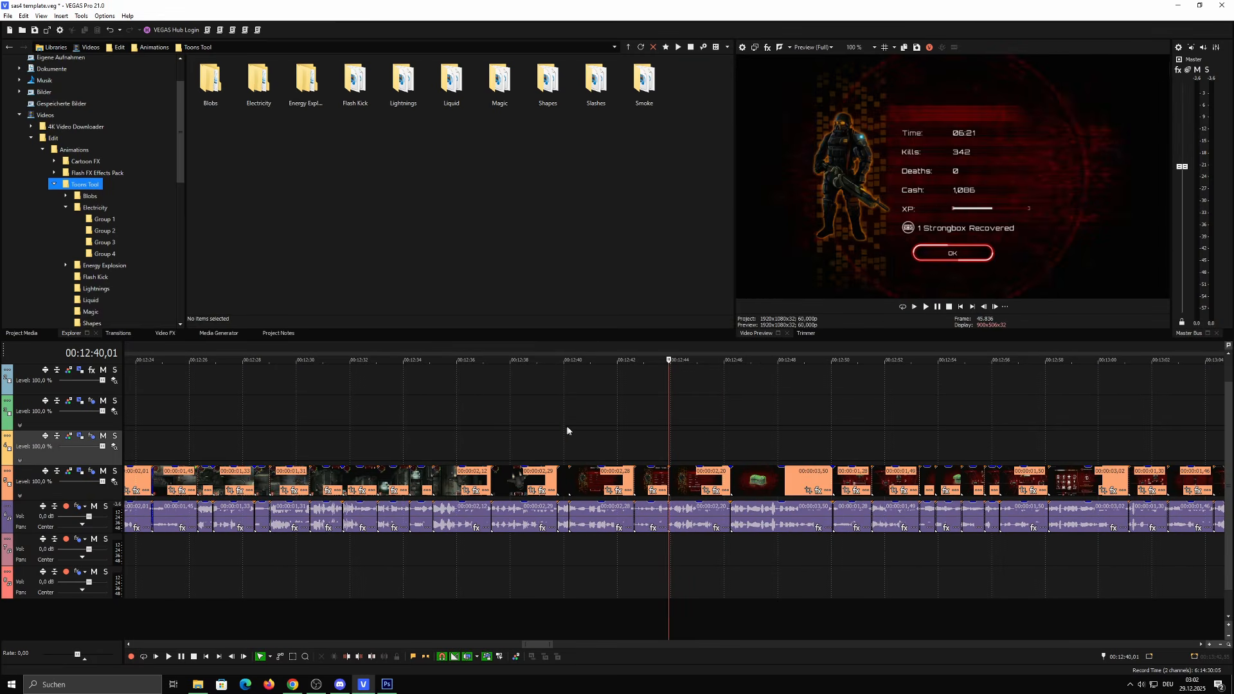
{"action": "scroll", "coordinate": [567, 430], "scroll_direction": "down", "scroll_amount": 6}
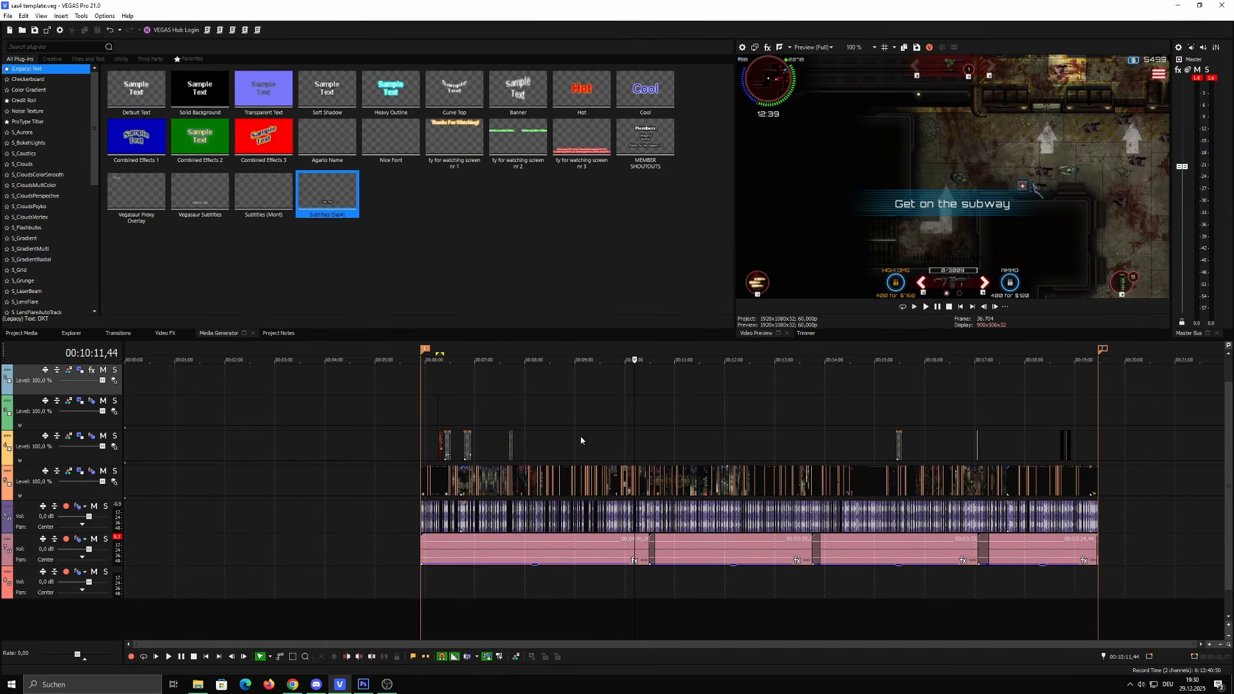
Examine the finished project's overlay, footage and music tracks at several points of the timeline
{"action": "right_click", "coordinate": [713, 433]}
{"action": "left_click", "coordinate": [687, 437]}
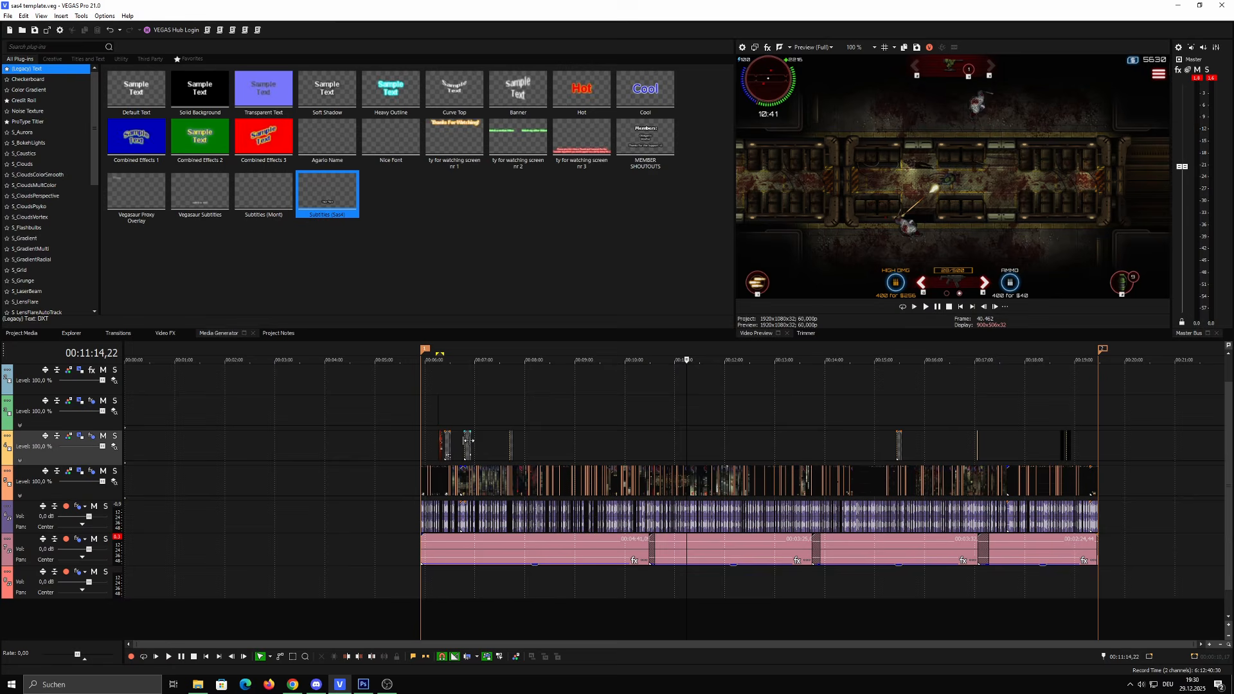
{"action": "left_click", "coordinate": [737, 547]}
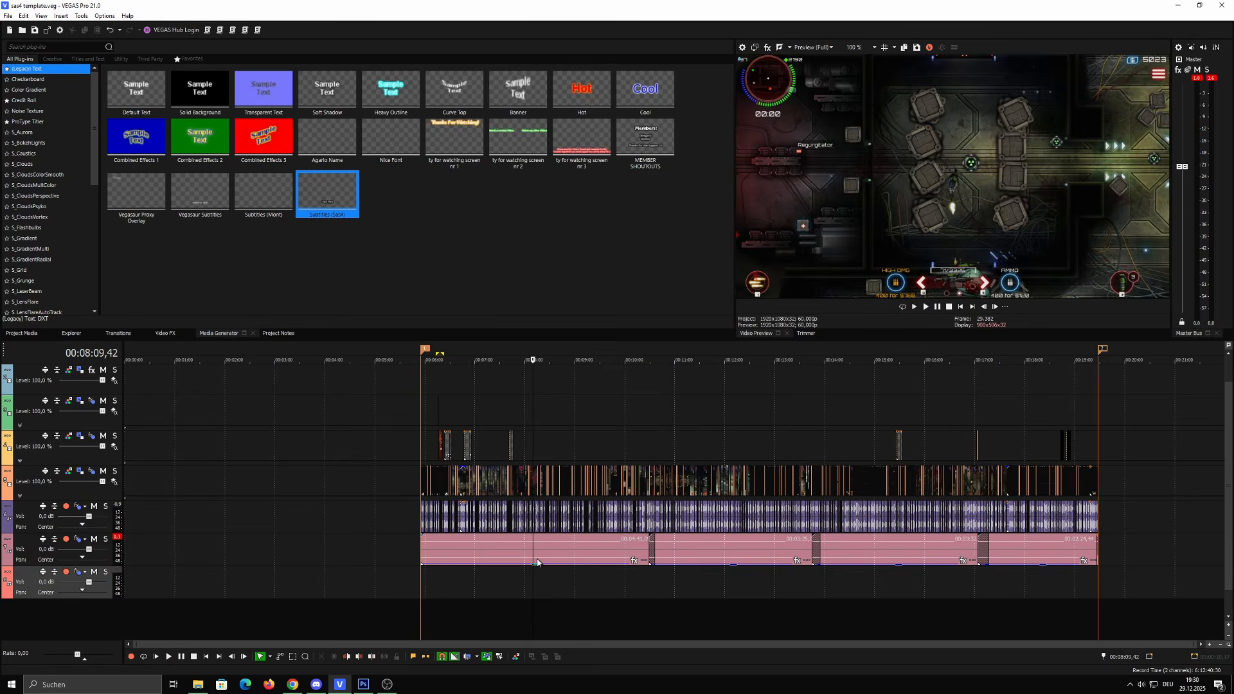
{"action": "left_click", "coordinate": [617, 406]}
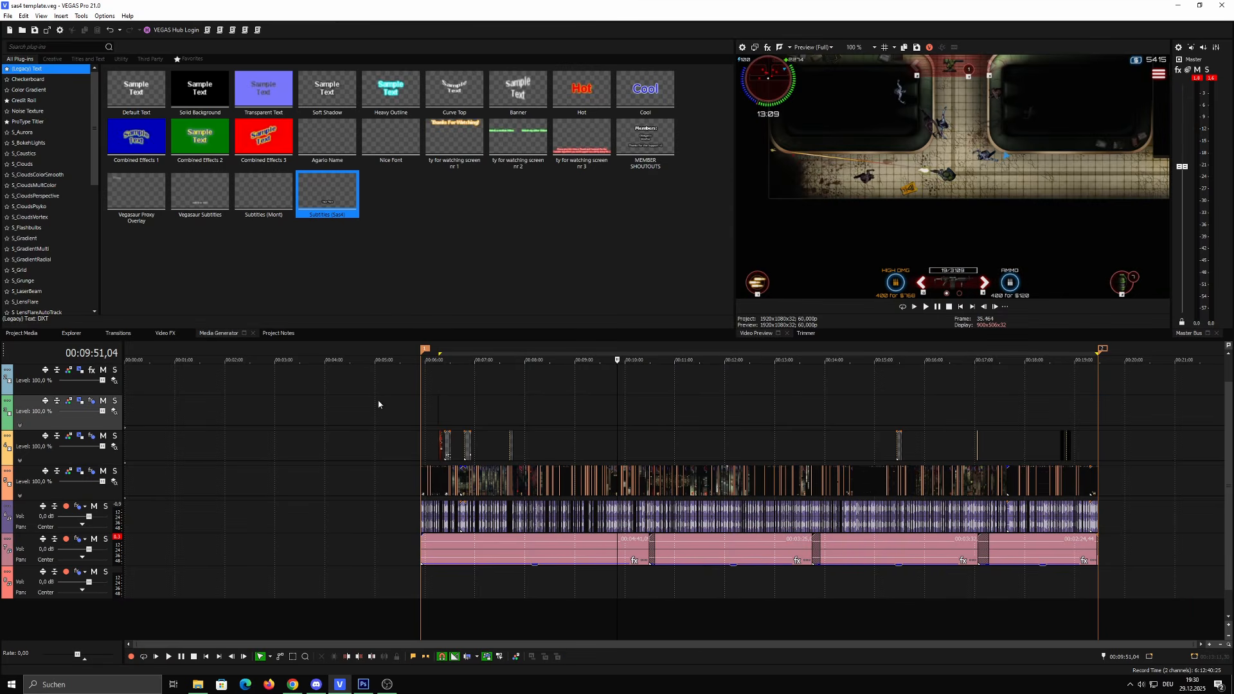
{"action": "left_click", "coordinate": [421, 407]}
Select the time range between the two markers and open the MEGA QUALITY MP4 render template's custom settings
{"action": "double_click", "coordinate": [668, 411]}
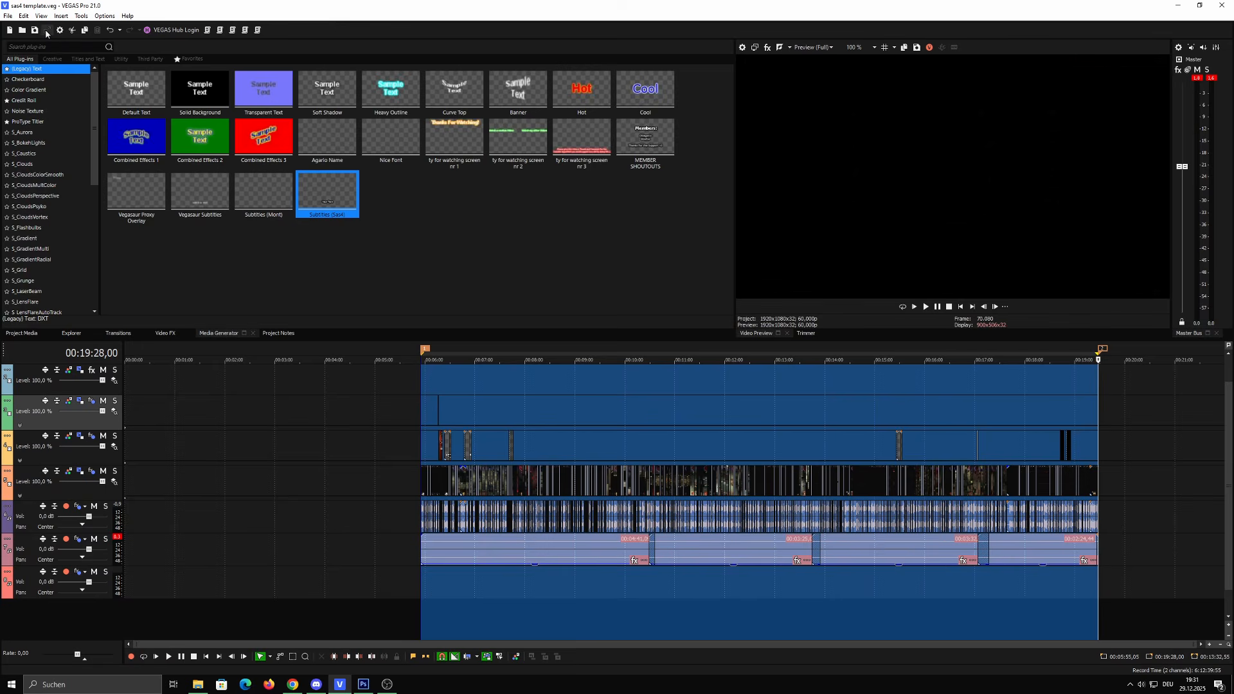
{"action": "left_click", "coordinate": [47, 32]}
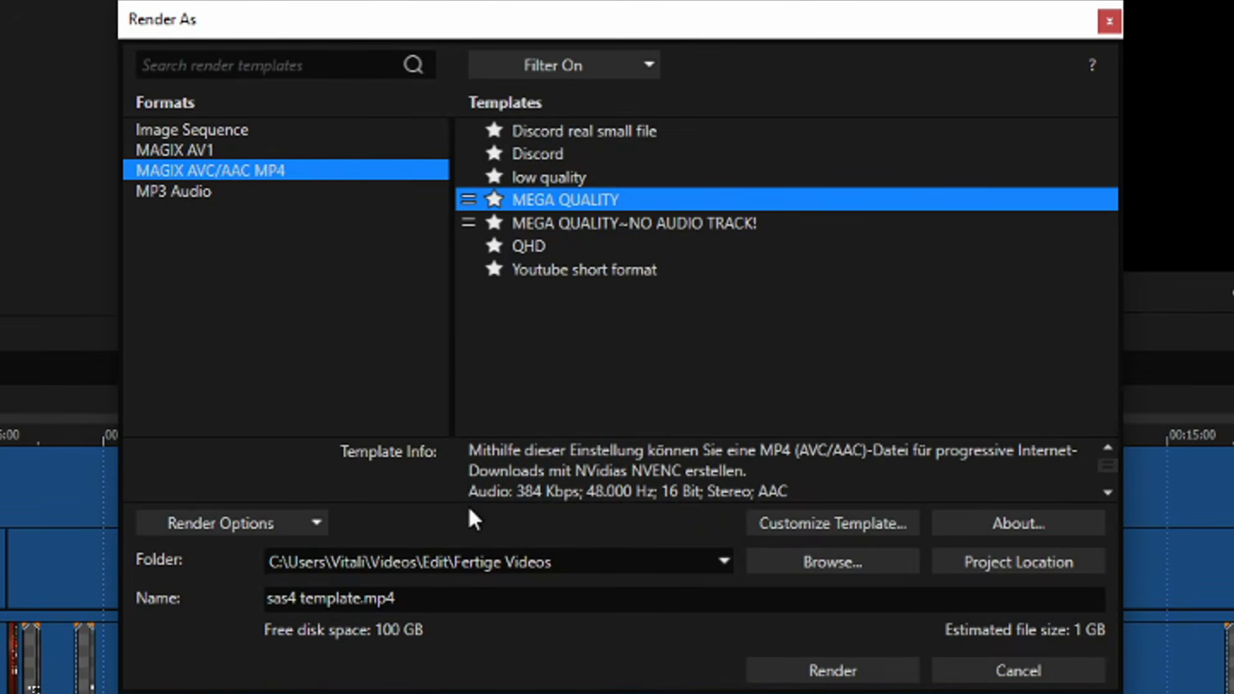
{"action": "left_click", "coordinate": [778, 528]}
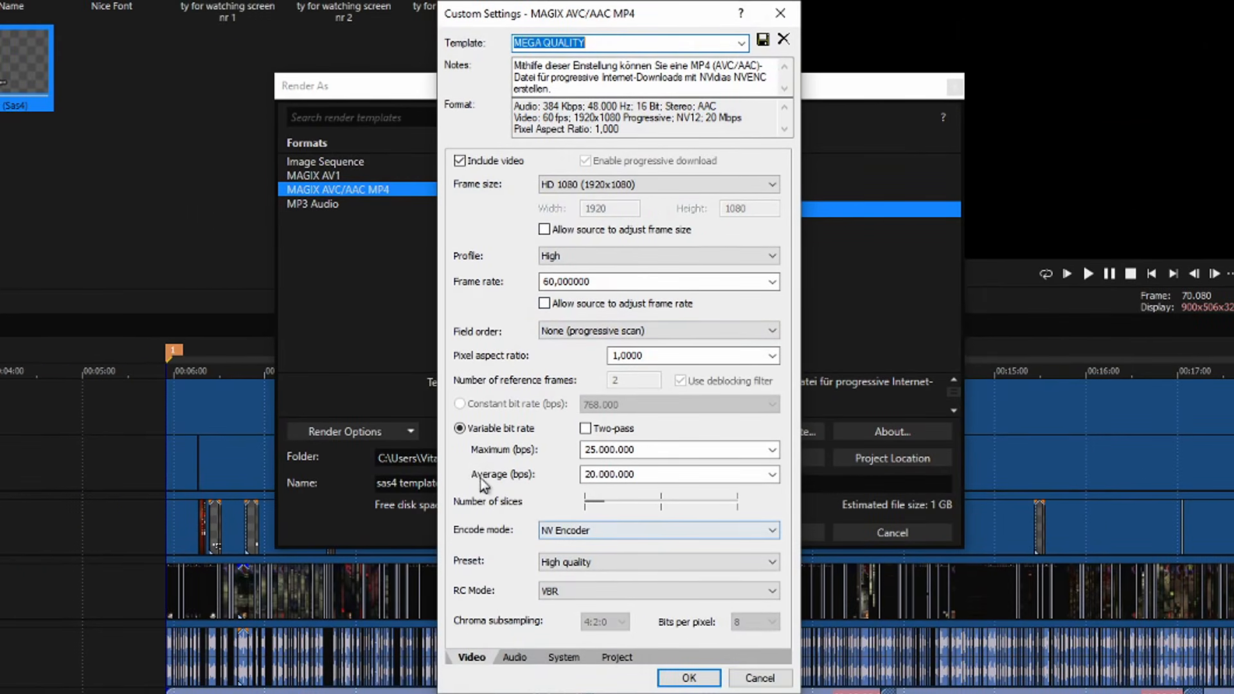
Examine the encode mode choices of the MEGA QUALITY template, such as Mainconcept AVC and NV Encoder
{"action": "left_click", "coordinate": [566, 530]}
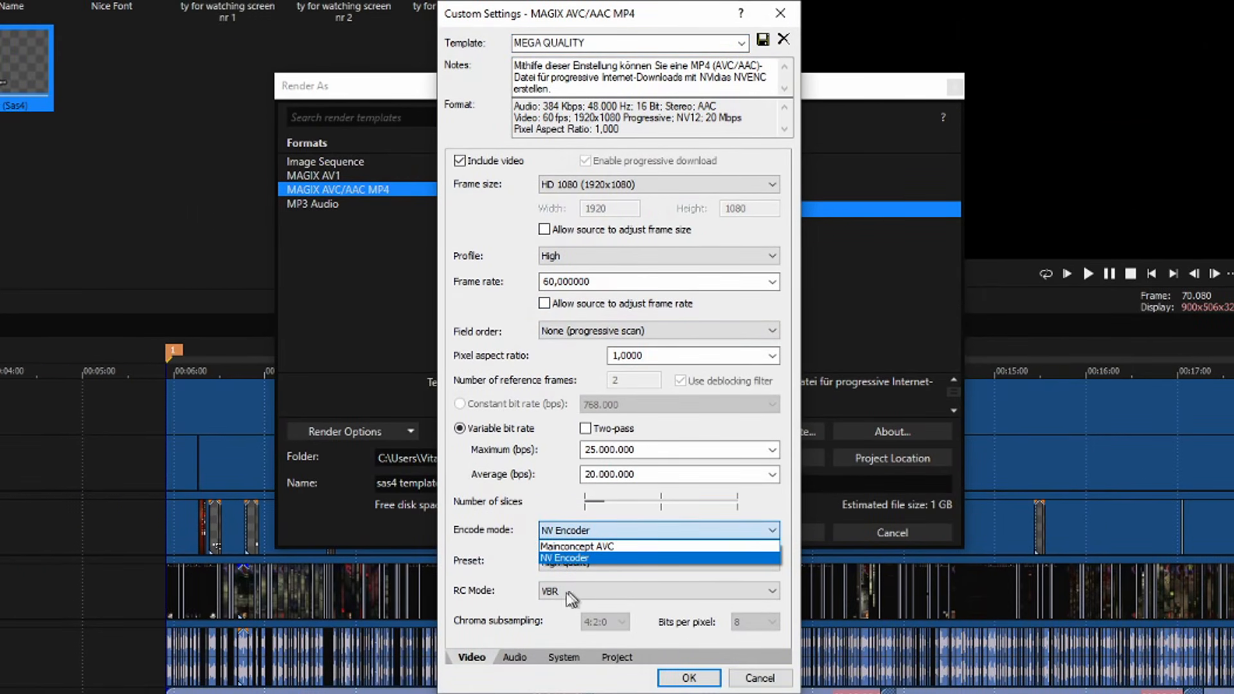
{"action": "left_click", "coordinate": [508, 548]}
{"action": "left_click", "coordinate": [573, 588]}
{"action": "left_click", "coordinate": [569, 530]}
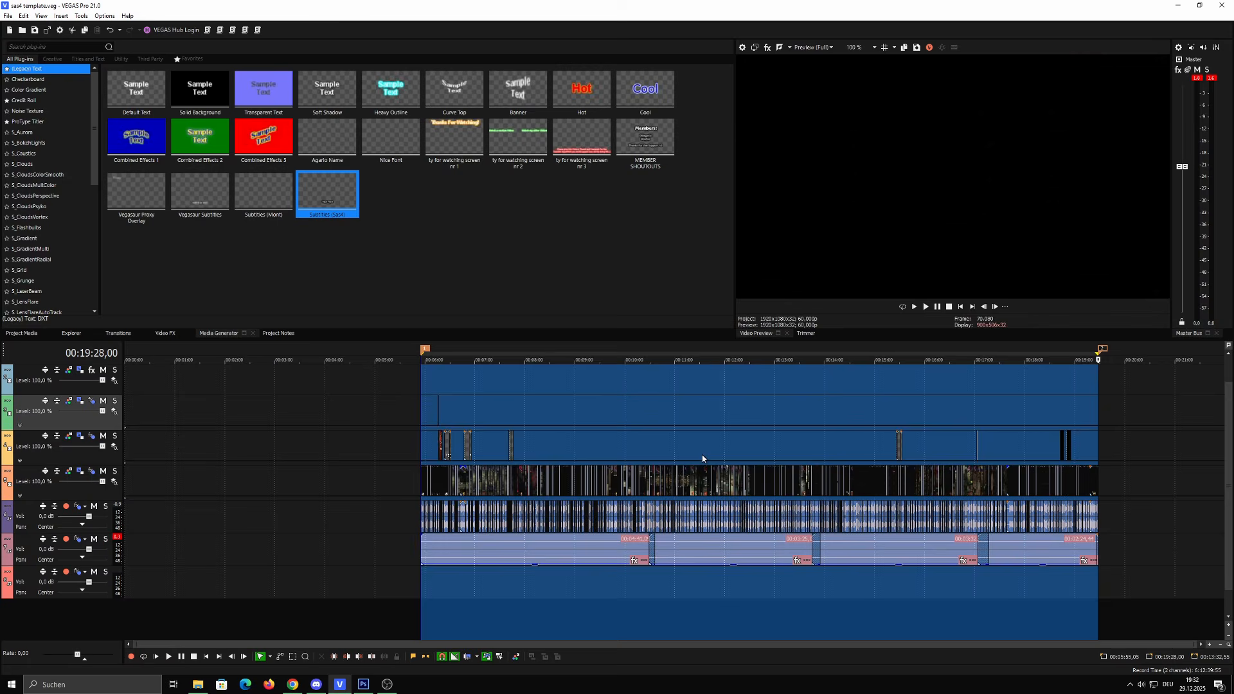
Mark the finished video's whole length and place the cursor on the playlist overlay at 00:06:18,23
{"action": "left_click", "coordinate": [702, 495]}
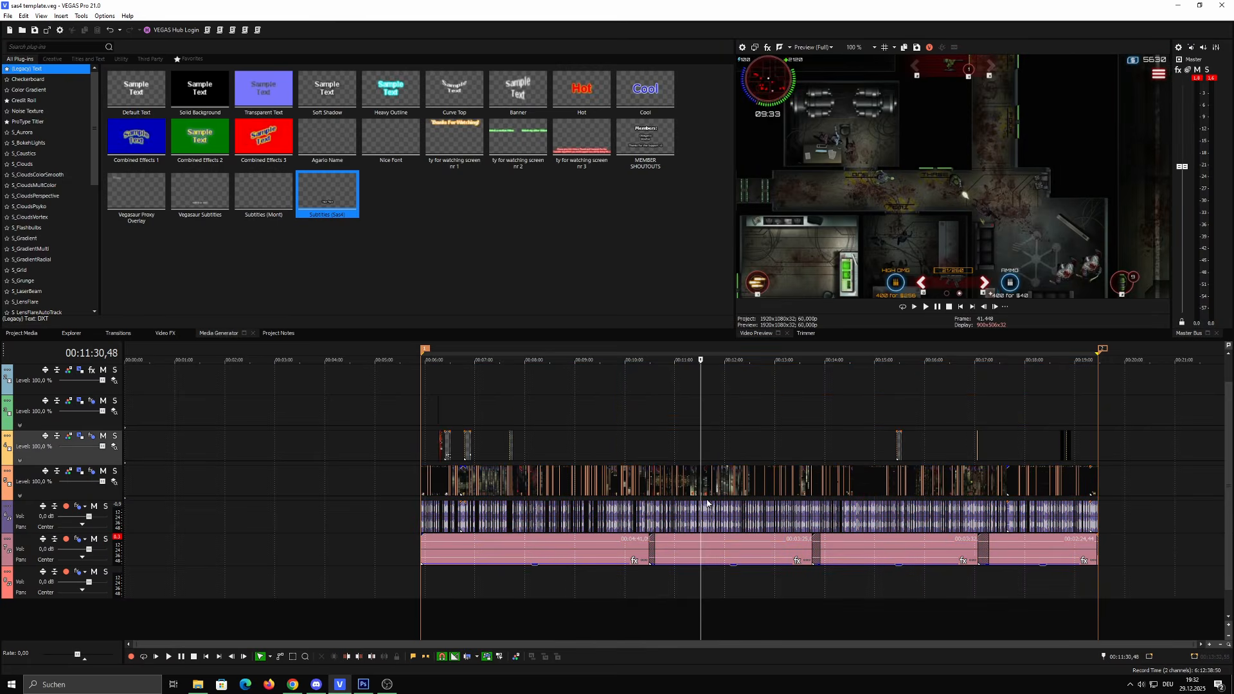
{"action": "left_click_drag", "start_coordinate": [421, 583], "coordinate": [1102, 606]}
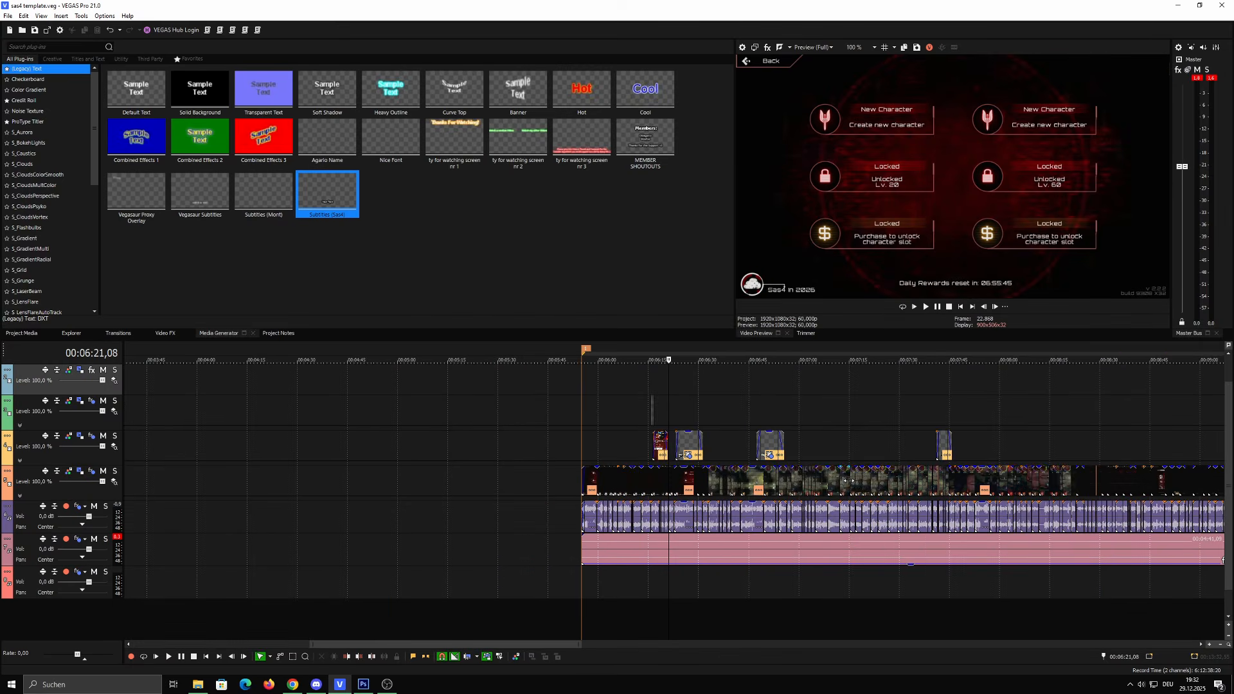
{"action": "scroll", "coordinate": [757, 470], "scroll_direction": "up", "scroll_amount": 5}
{"action": "left_click", "coordinate": [621, 403]}
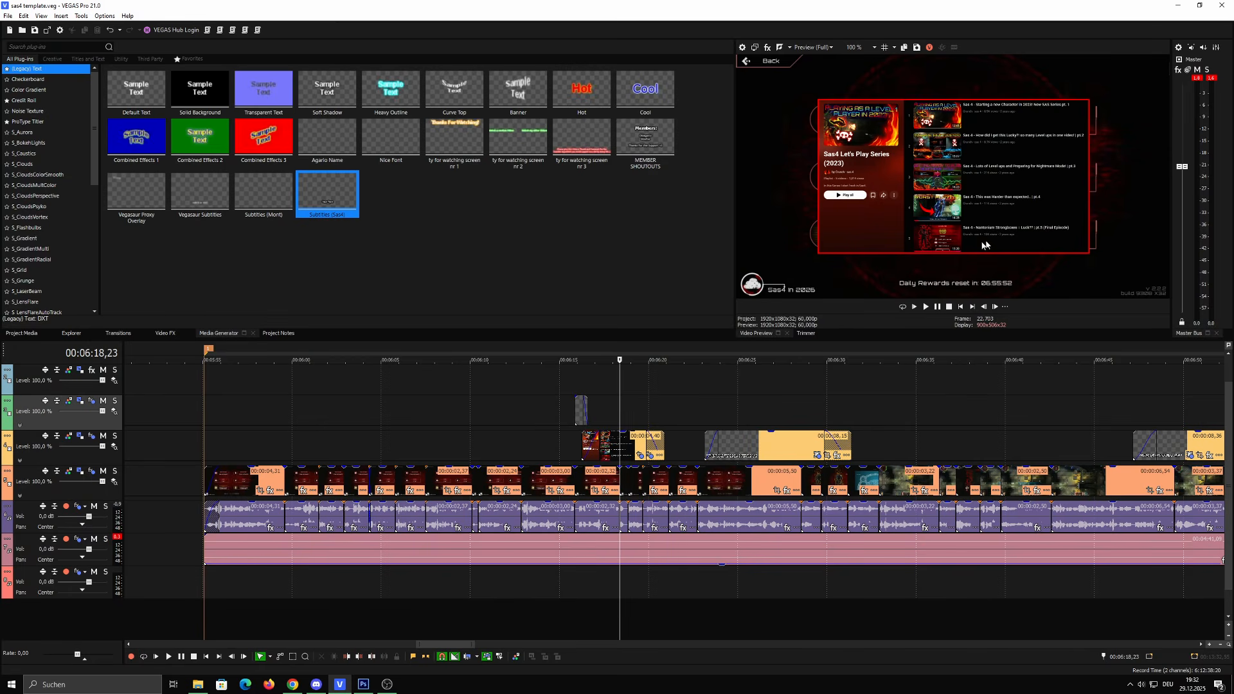
Switch the playlist overlay's BCC DVE border effect off and back on to compare the look, and close its effect settings
{"action": "left_click", "coordinate": [276, 119]}
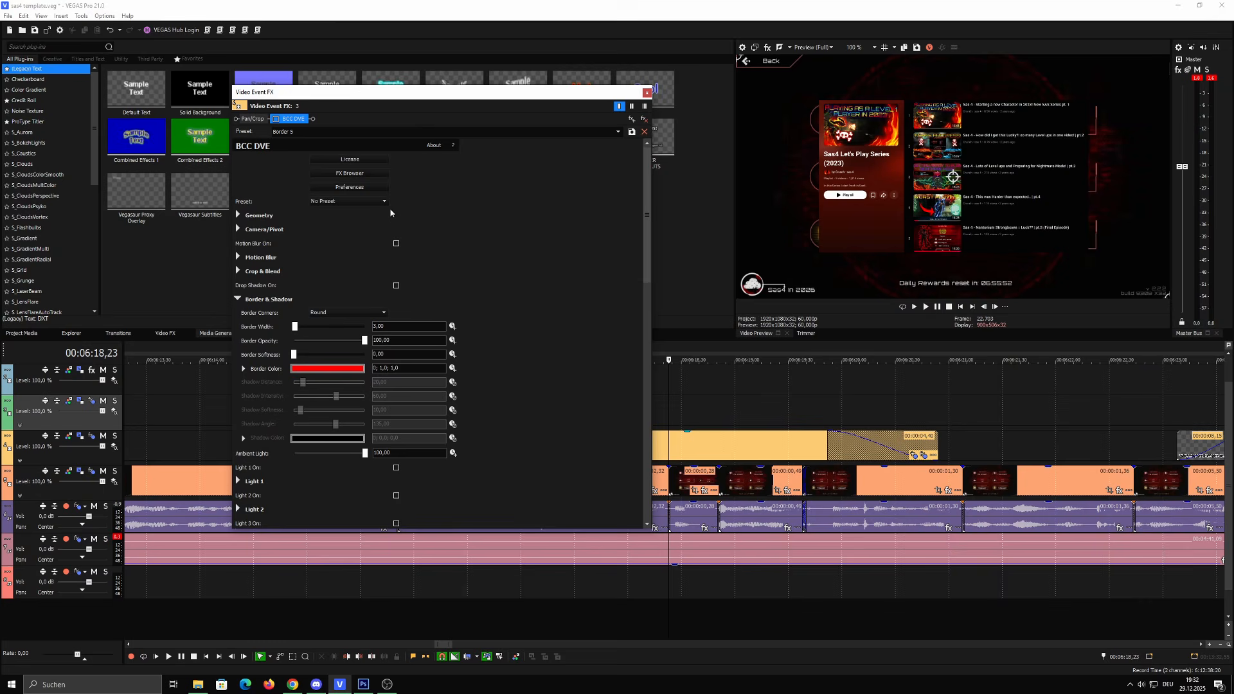
{"action": "left_click", "coordinate": [276, 119]}
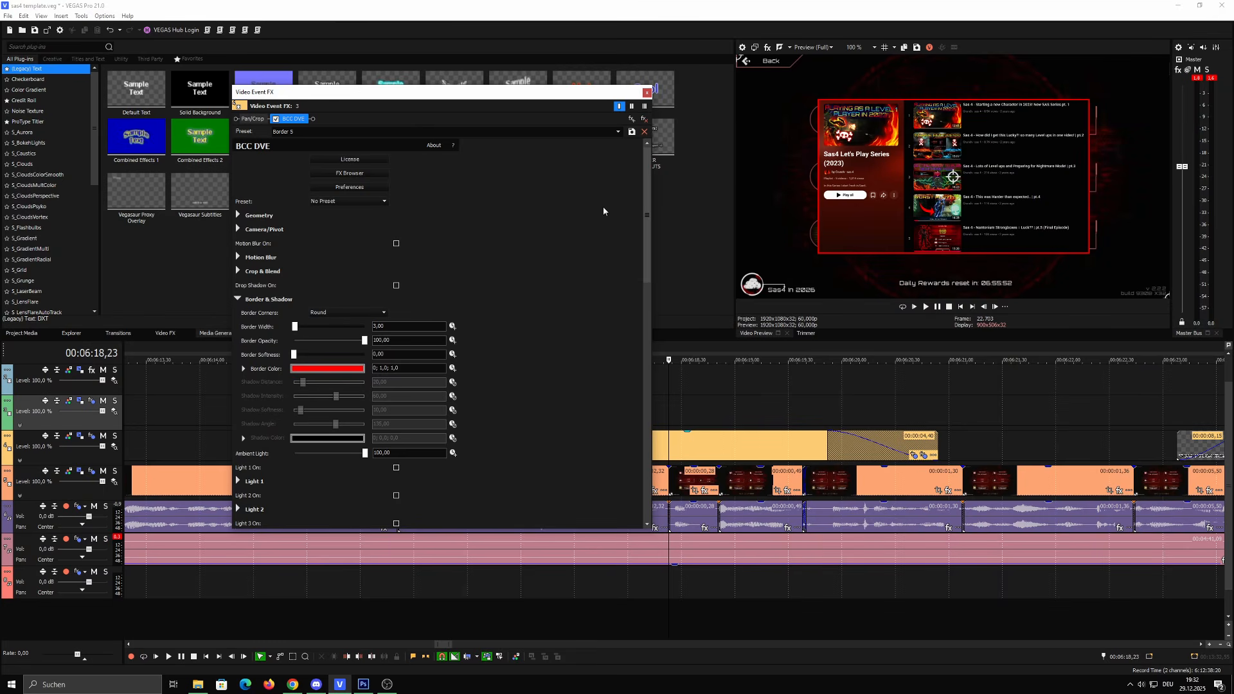
{"action": "left_click", "coordinate": [646, 93]}
Mark the time range around the playlist overlay from about 00:06:16 to 00:06:21 and place the cursor at 00:06:18,51
{"action": "left_click", "coordinate": [767, 402]}
{"action": "scroll", "coordinate": [710, 419], "scroll_direction": "down", "scroll_amount": 3}
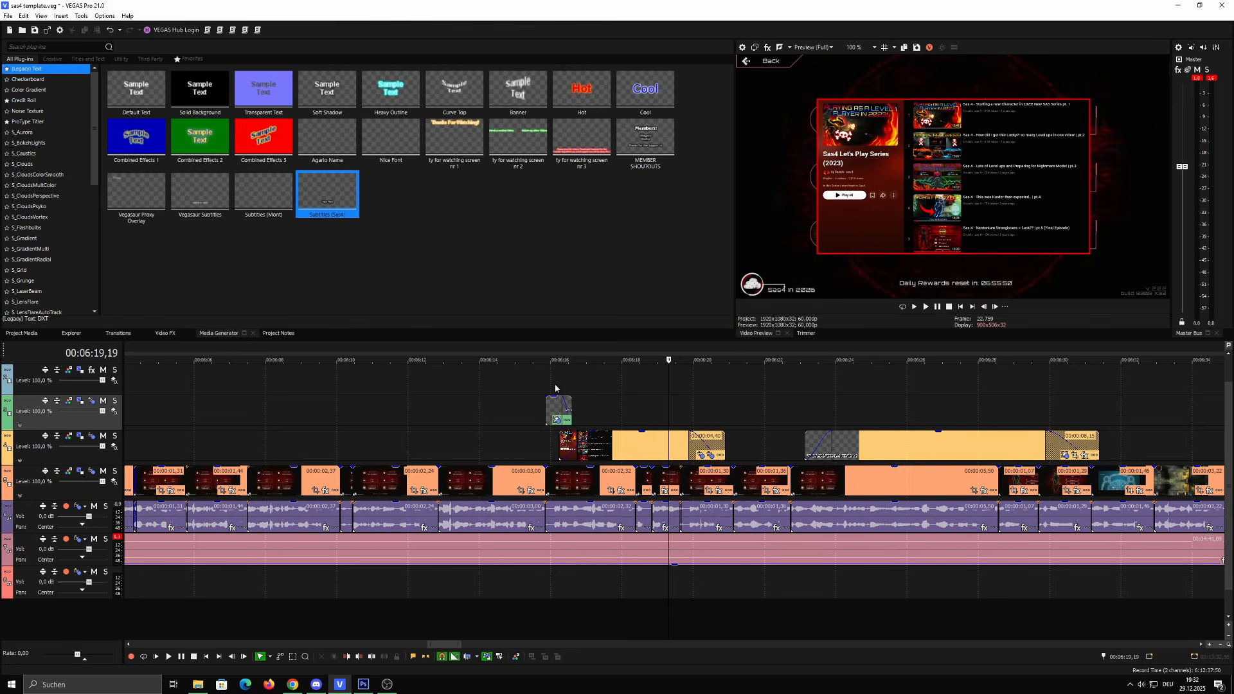
{"action": "left_click_drag", "start_coordinate": [555, 388], "coordinate": [738, 394]}
{"action": "left_click", "coordinate": [651, 394]}
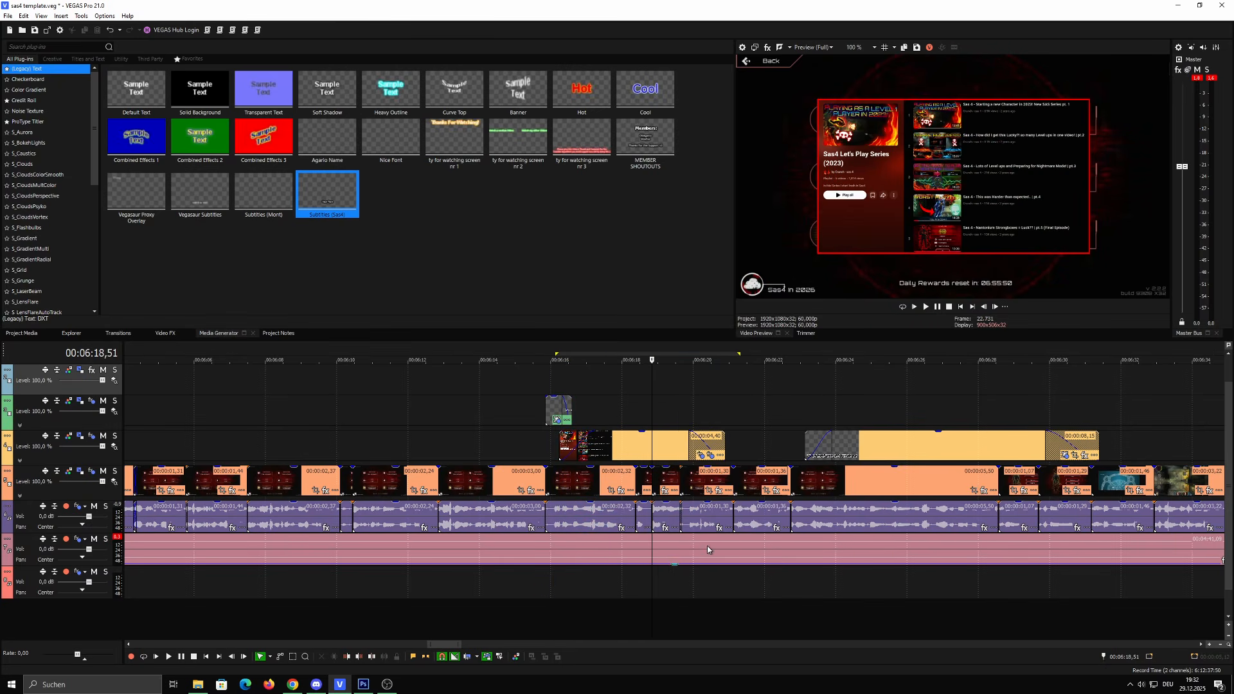
{"action": "left_click", "coordinate": [734, 409]}
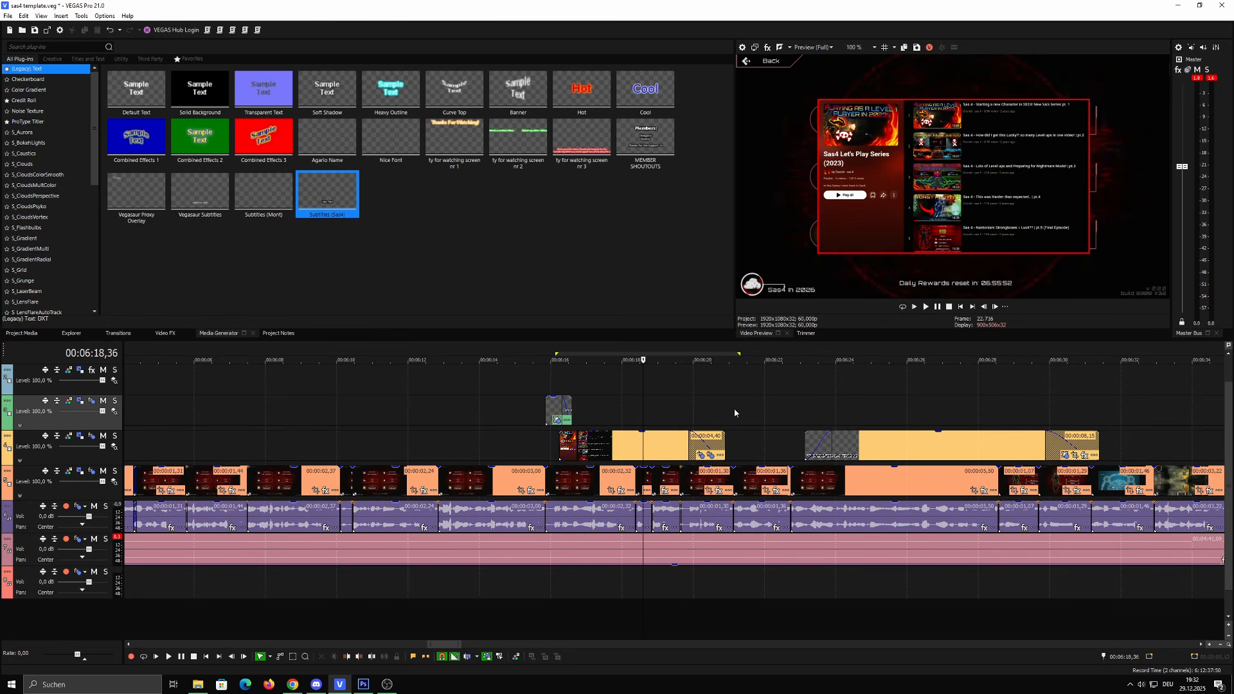
{"action": "left_click", "coordinate": [840, 397]}
{"action": "scroll", "coordinate": [916, 415], "scroll_direction": "down", "scroll_amount": 4}
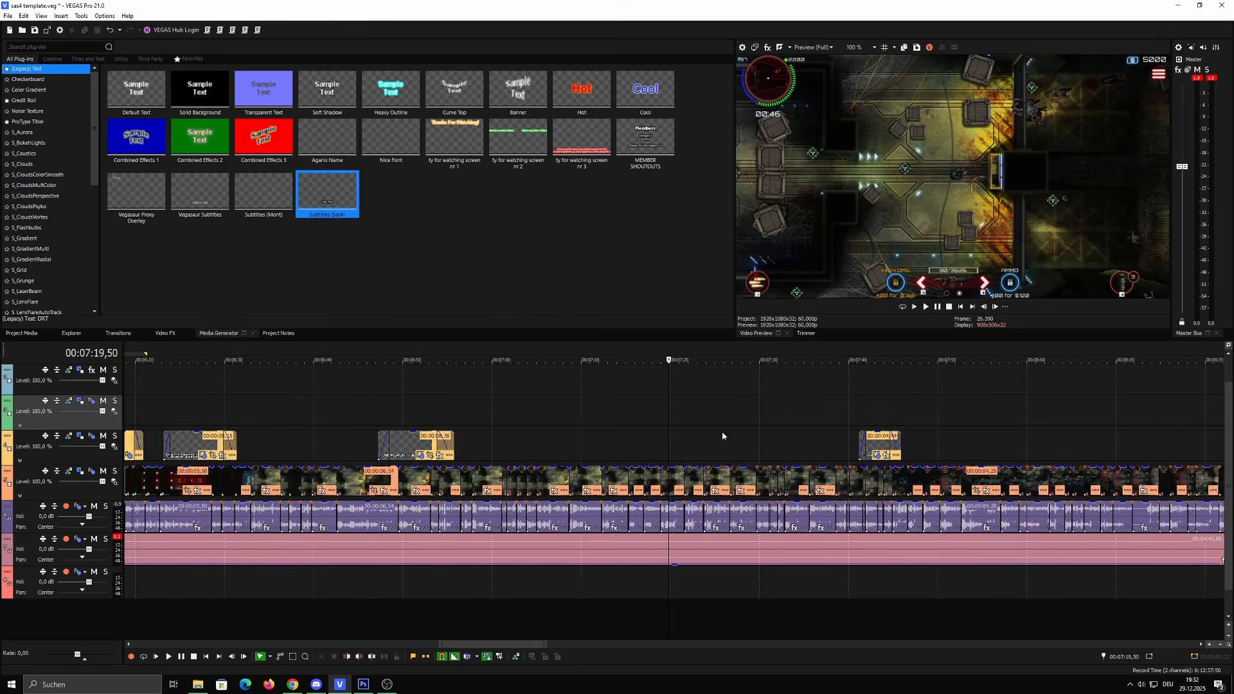
{"action": "scroll", "coordinate": [648, 424], "scroll_direction": "down", "scroll_amount": 5}
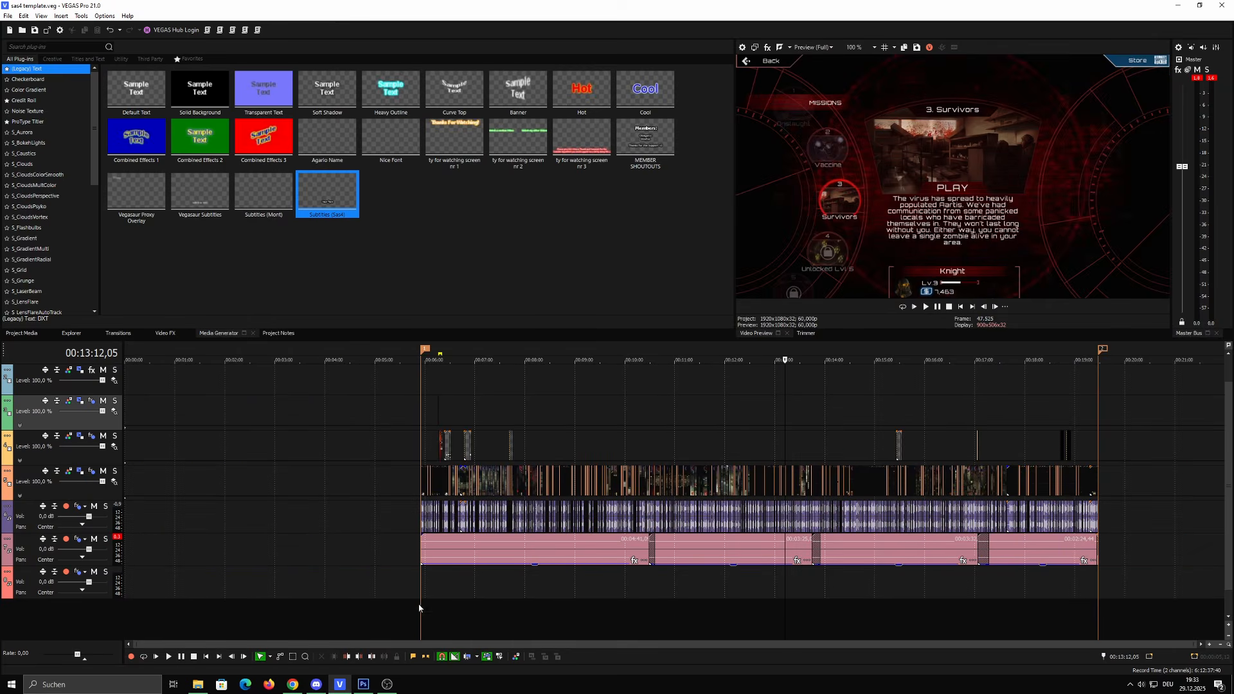
Switch to Photoshop and create a new 1920 x 1080 pixel RGB document at 72 pixels per inch with a transparent background
{"action": "left_click", "coordinate": [365, 685]}
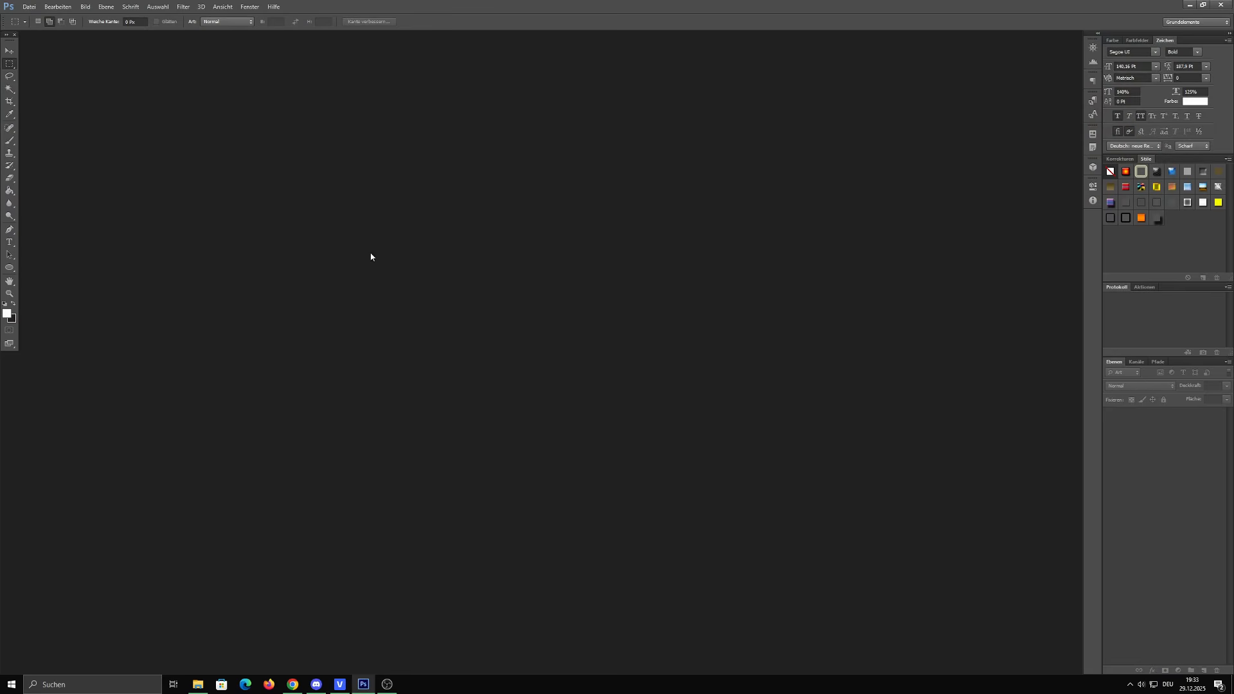
{"action": "left_click", "coordinate": [23, 13]}
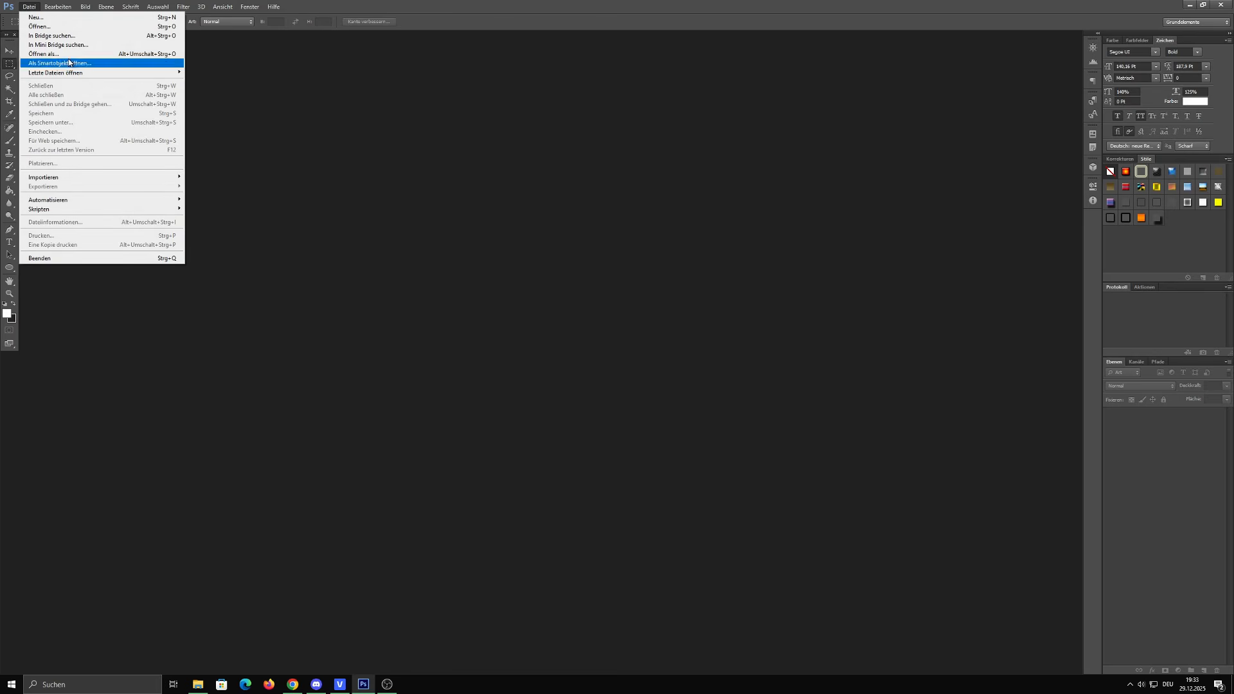
{"action": "left_click", "coordinate": [38, 18]}
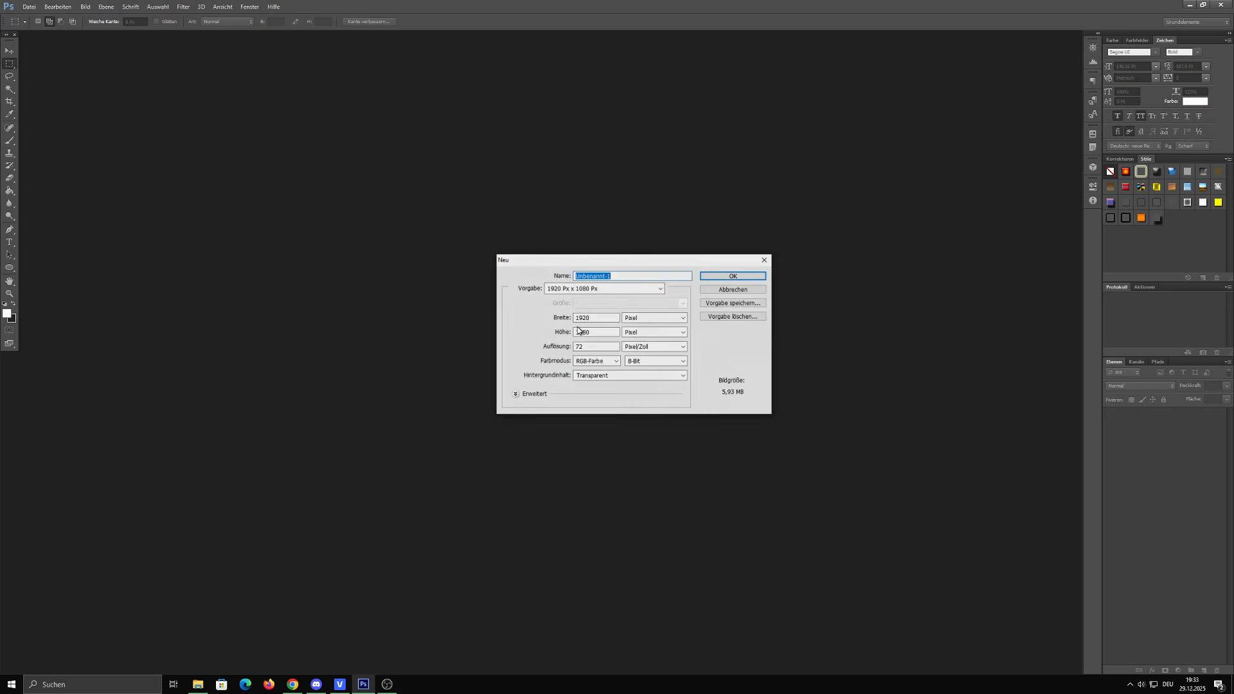
{"action": "key", "text": "Return"}
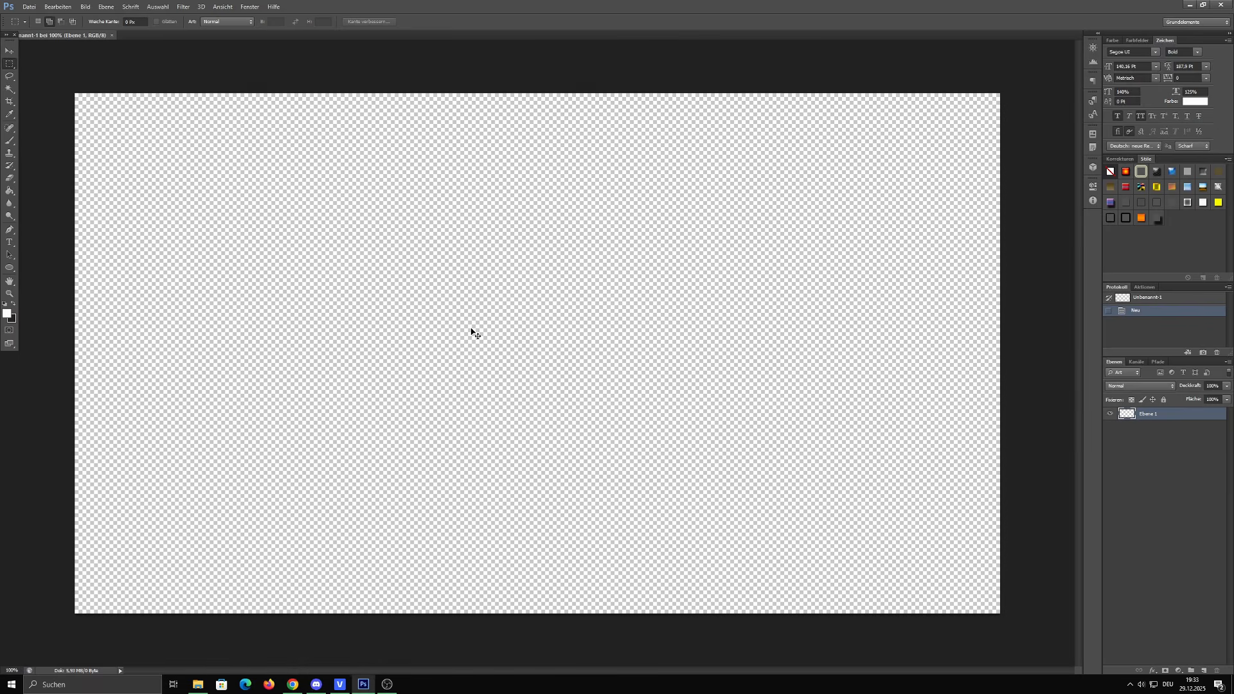
Switch to Chrome and sort the Crunch - sas 4 channel's videos by Popular to look over their thumbnails
{"action": "key", "text": "alt+Tab"}
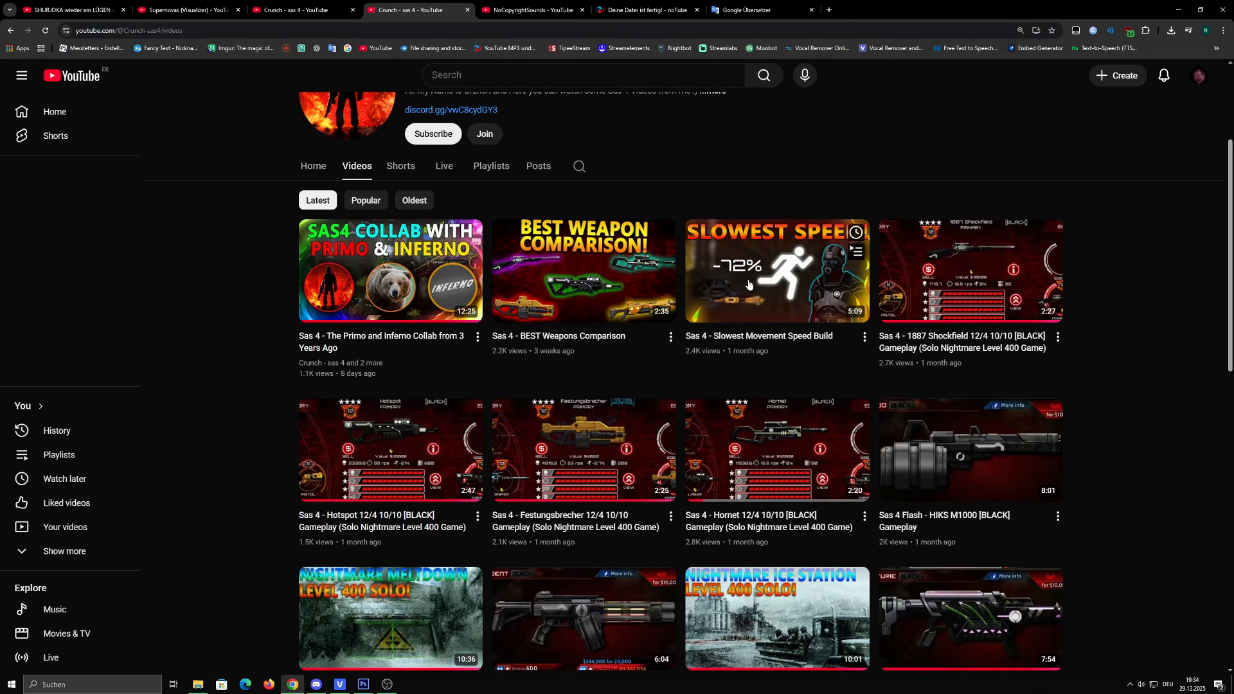
{"action": "scroll", "coordinate": [206, 267], "scroll_direction": "up", "scroll_amount": 3}
{"action": "left_click", "coordinate": [365, 394]}
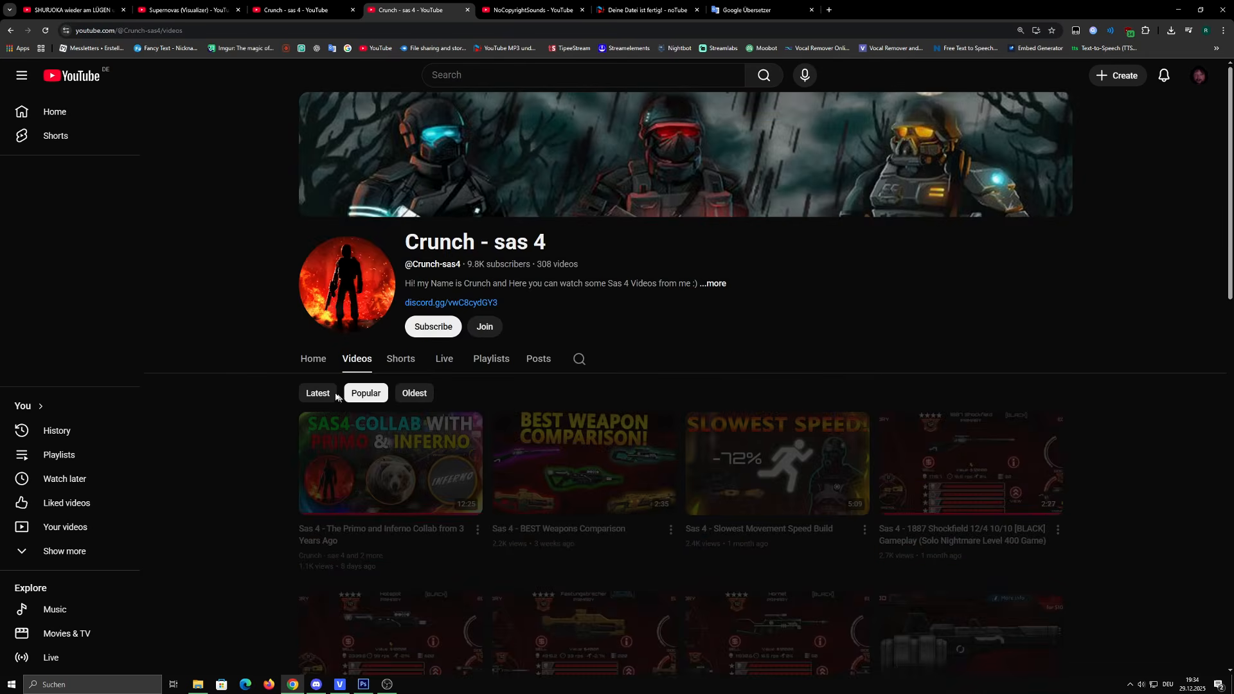
{"action": "scroll", "coordinate": [232, 330], "scroll_direction": "down", "scroll_amount": 2}
{"action": "scroll", "coordinate": [220, 334], "scroll_direction": "down", "scroll_amount": 2}
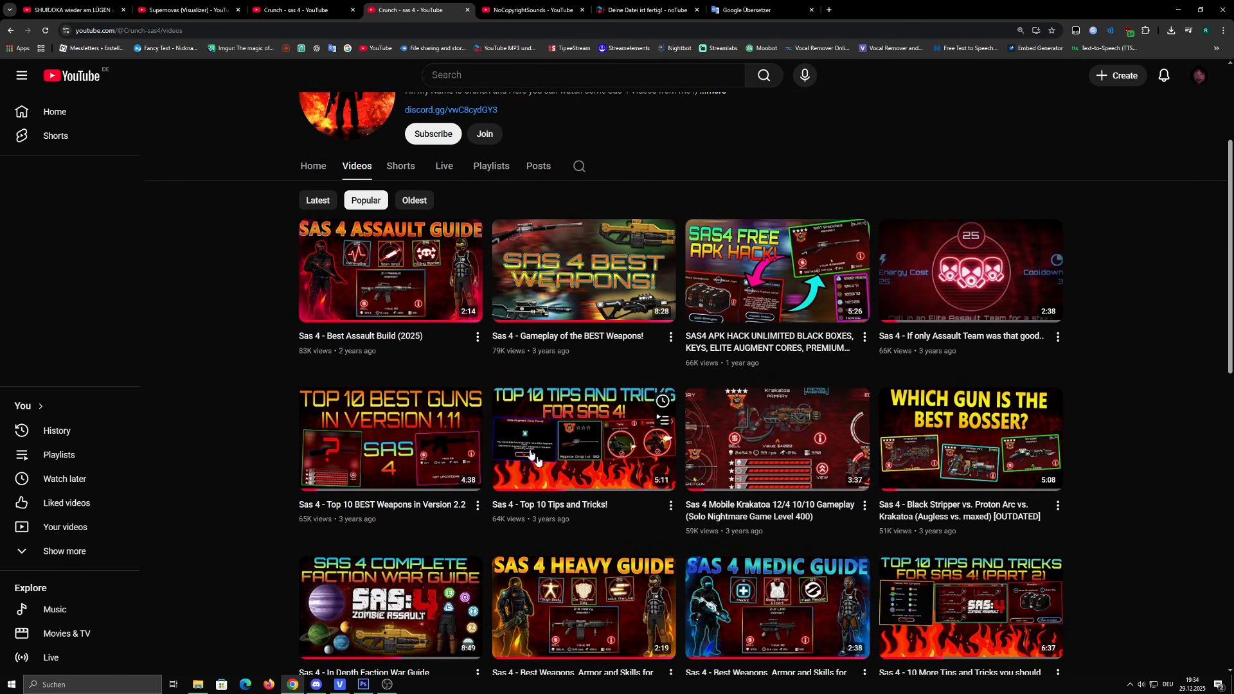
{"action": "scroll", "coordinate": [265, 310], "scroll_direction": "down", "scroll_amount": 2}
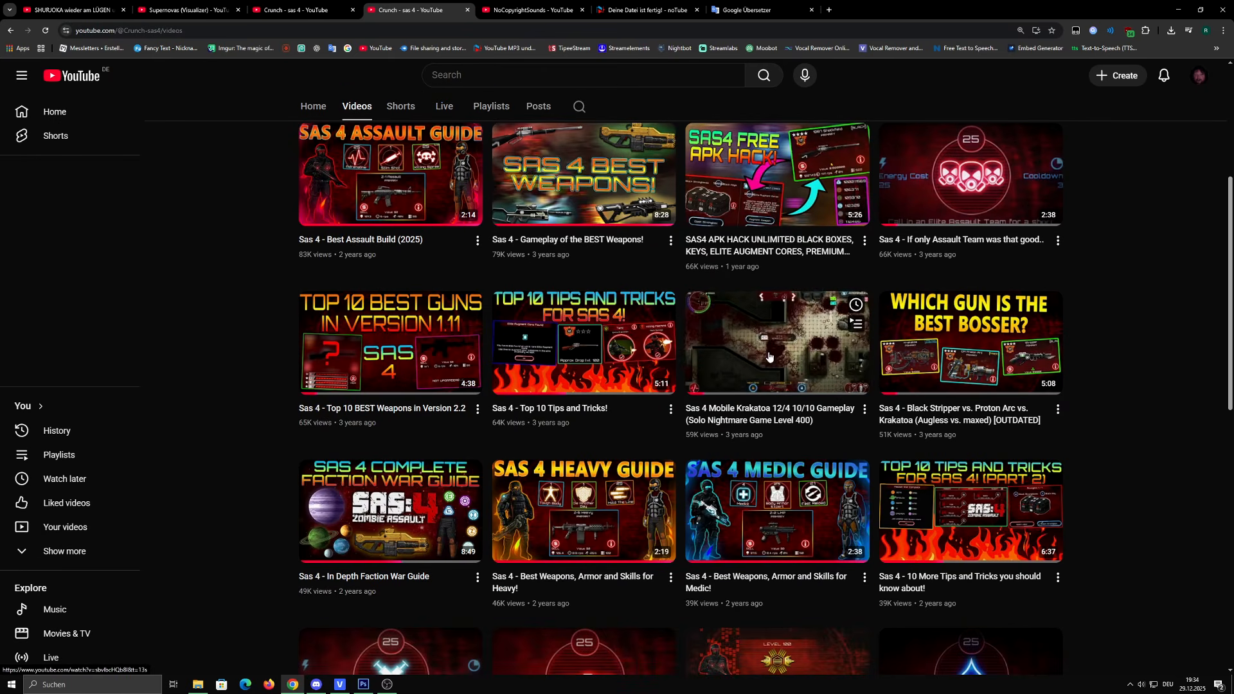
Examine the thumbnail designs of the channel's most popular videos, including the class guides, top 10 lists and the APK hack video
{"action": "key", "text": "alt+Tab"}
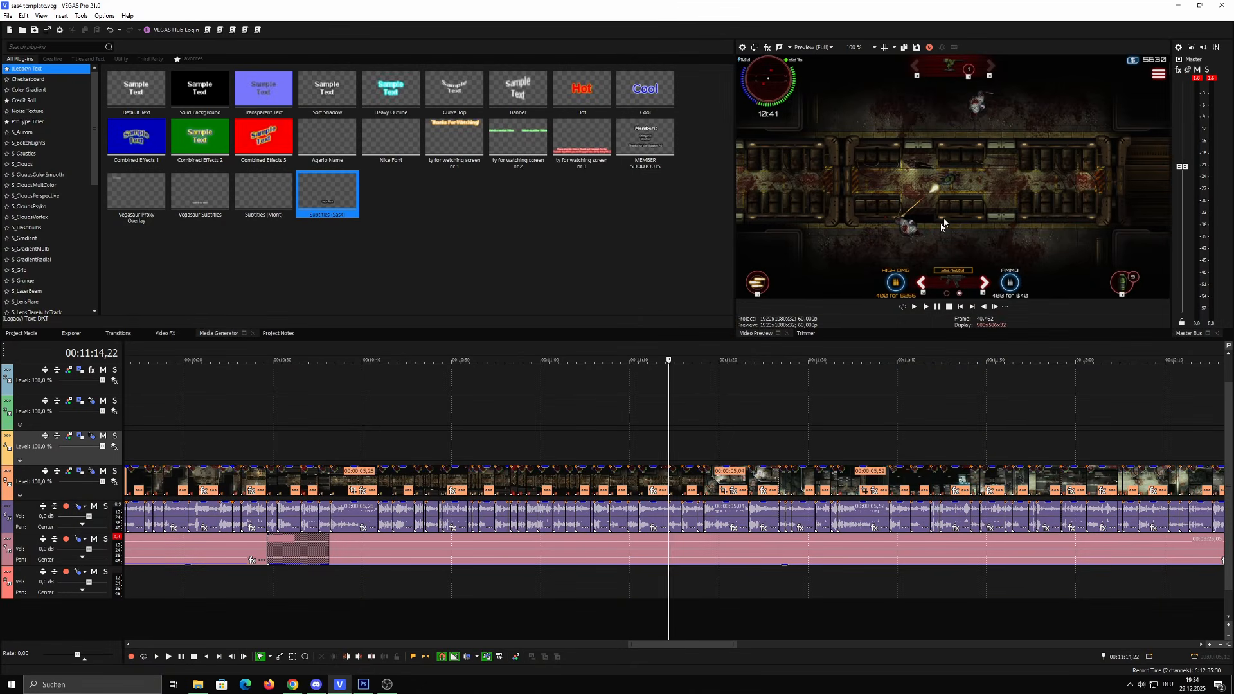
{"action": "key", "text": "alt+Tab"}
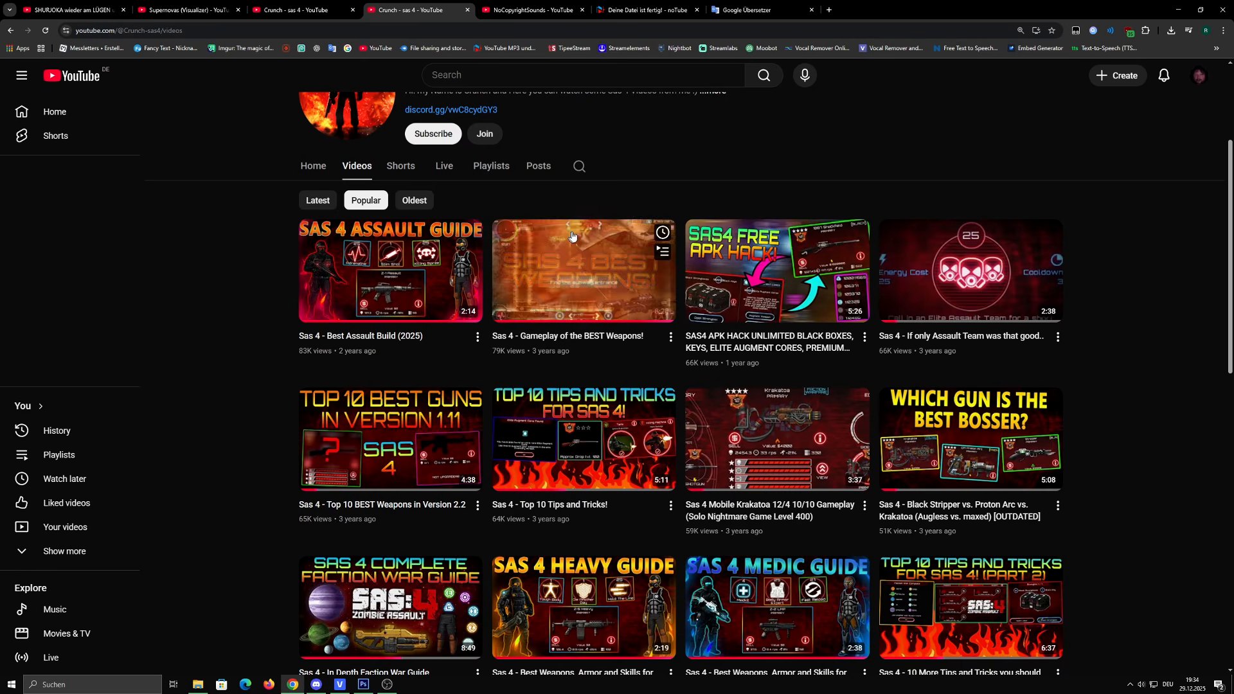
{"action": "scroll", "coordinate": [659, 302], "scroll_direction": "down", "scroll_amount": 3}
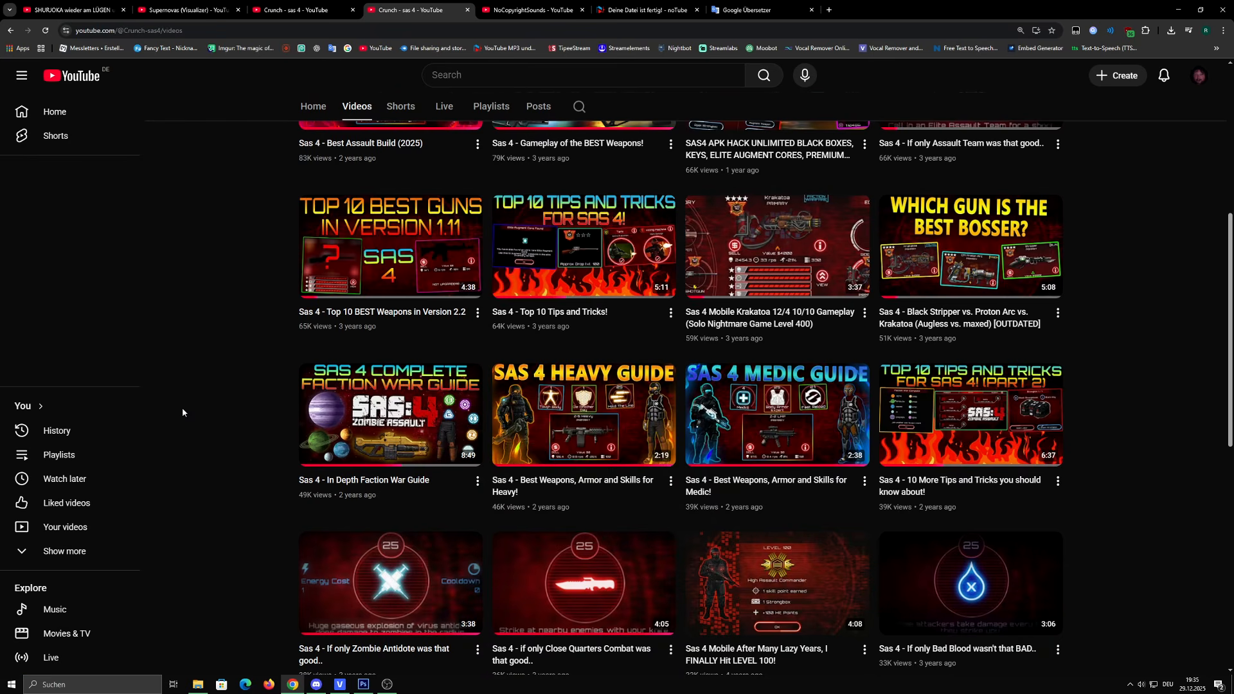
{"action": "scroll", "coordinate": [186, 411], "scroll_direction": "up", "scroll_amount": 5}
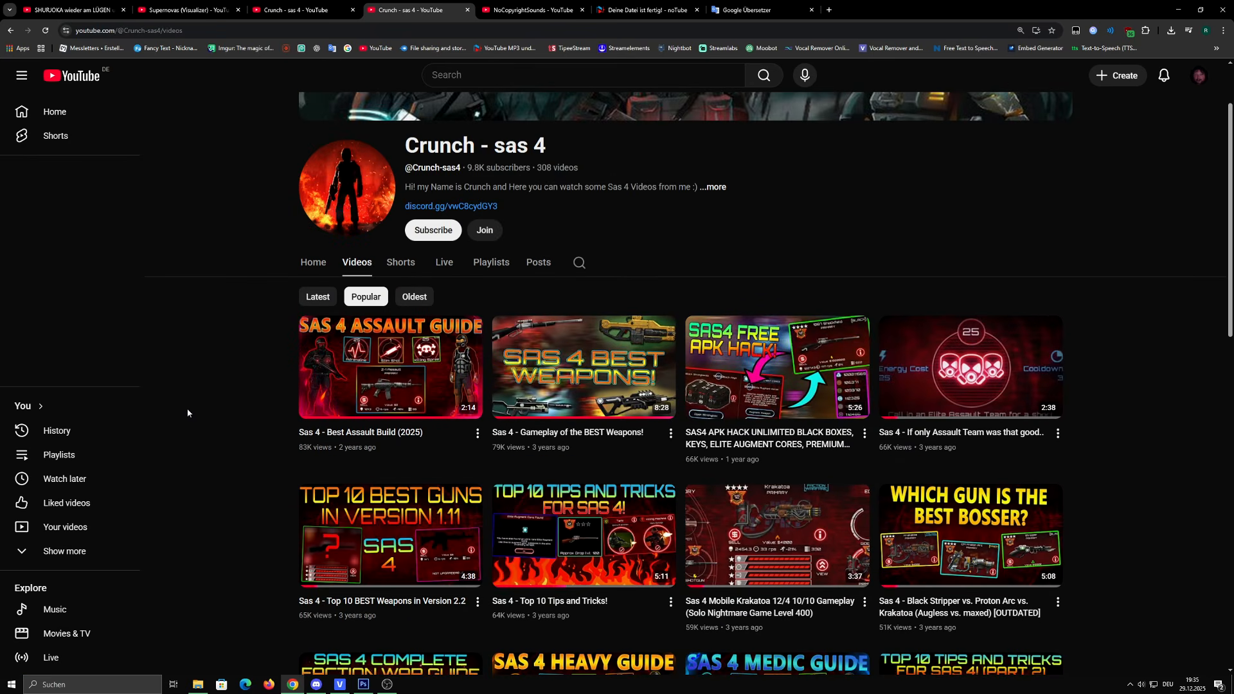
{"action": "scroll", "coordinate": [222, 345], "scroll_direction": "down", "scroll_amount": 4}
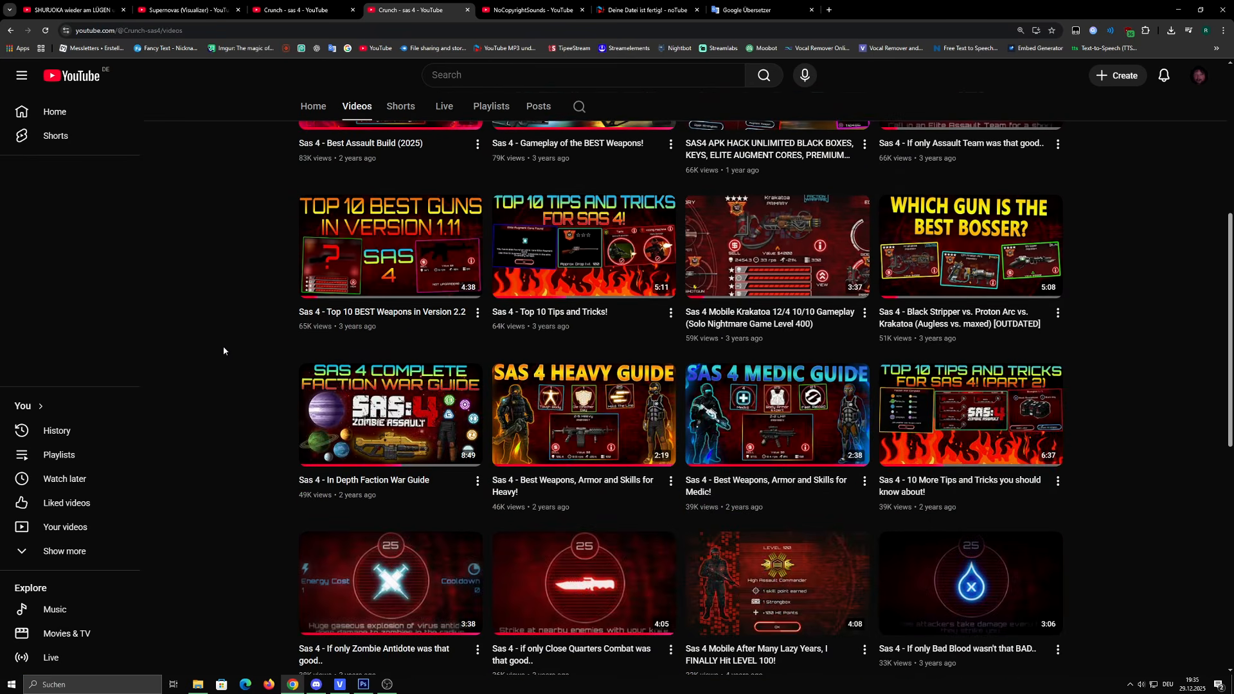
{"action": "scroll", "coordinate": [222, 345], "scroll_direction": "up", "scroll_amount": 3}
{"action": "scroll", "coordinate": [221, 352], "scroll_direction": "down", "scroll_amount": 1}
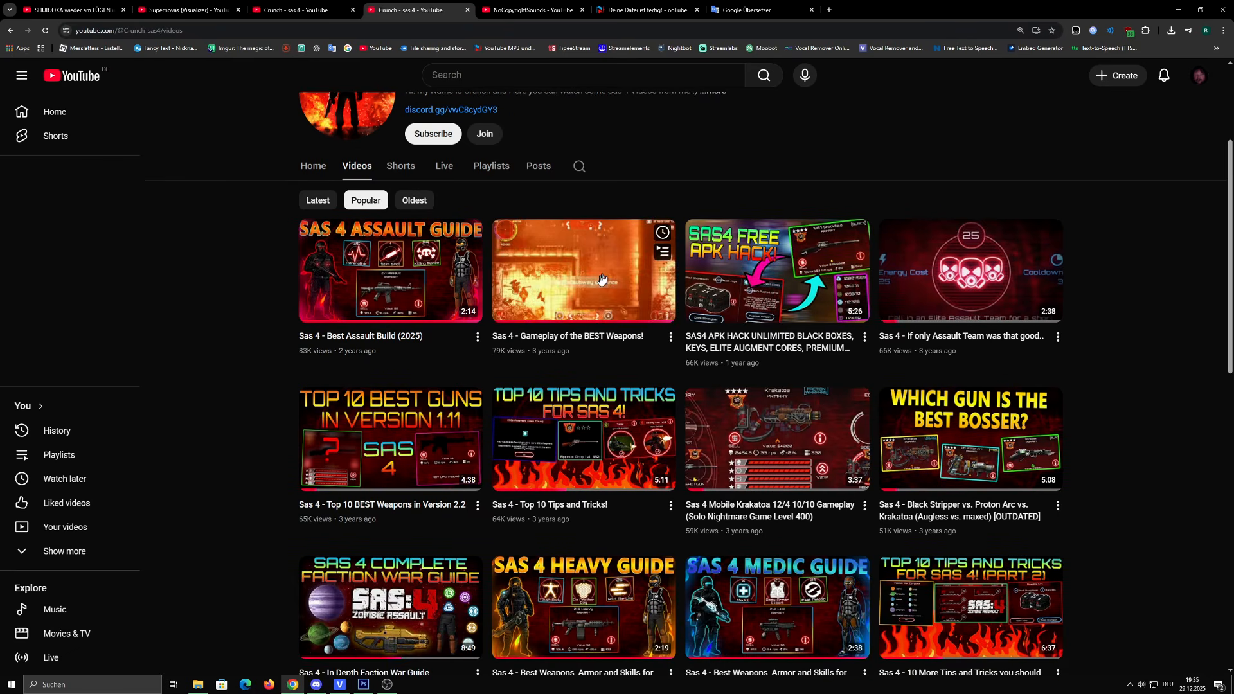
{"action": "scroll", "coordinate": [595, 276], "scroll_direction": "down", "scroll_amount": 2}
{"action": "scroll", "coordinate": [212, 353], "scroll_direction": "up", "scroll_amount": 3}
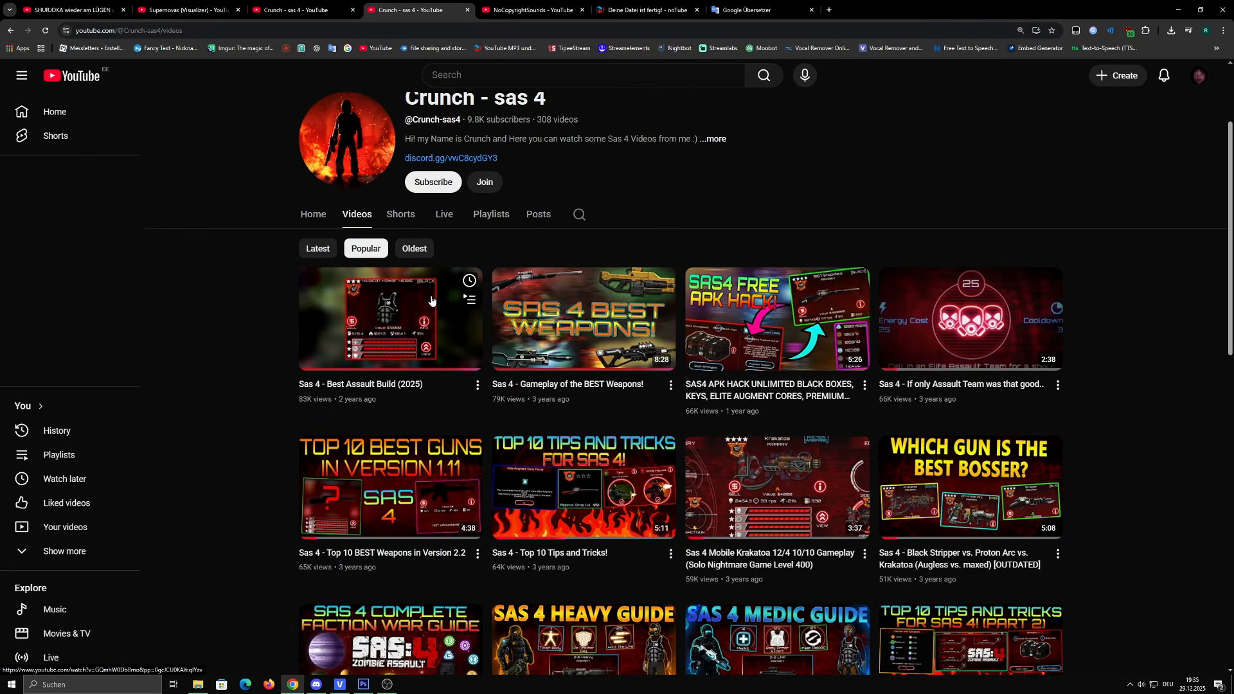
{"action": "scroll", "coordinate": [212, 354], "scroll_direction": "down", "scroll_amount": 3}
{"action": "scroll", "coordinate": [212, 356], "scroll_direction": "up", "scroll_amount": 2}
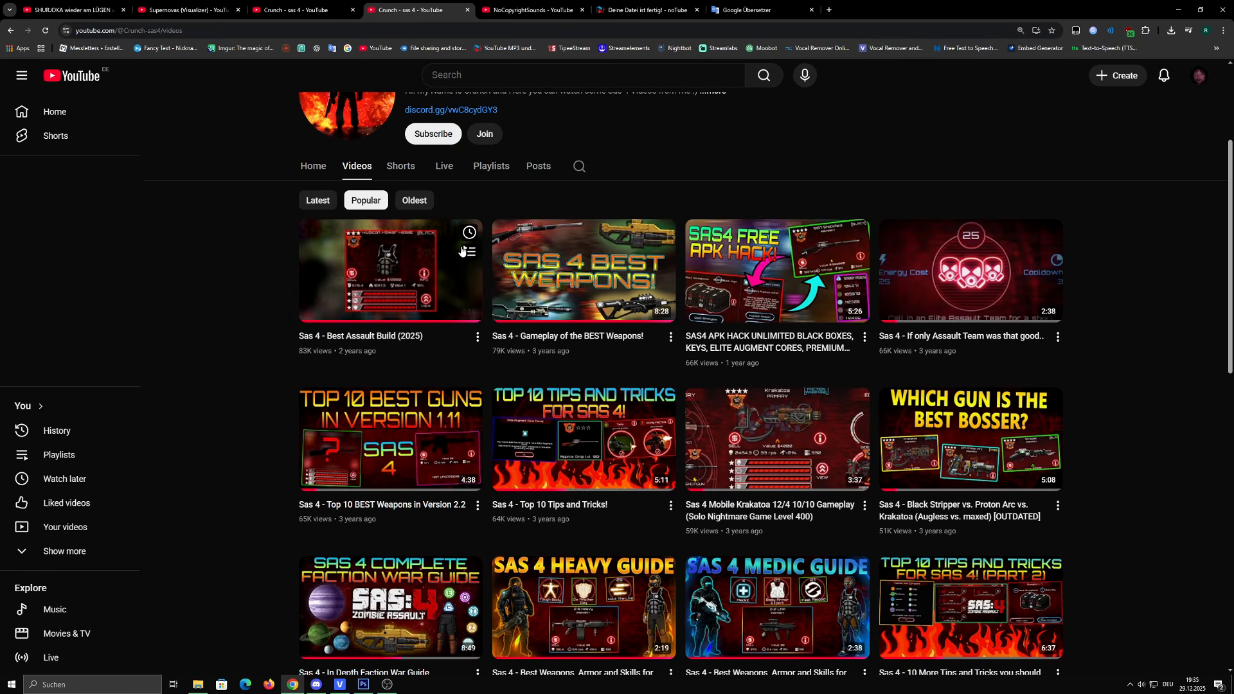
{"action": "scroll", "coordinate": [334, 352], "scroll_direction": "down", "scroll_amount": 4}
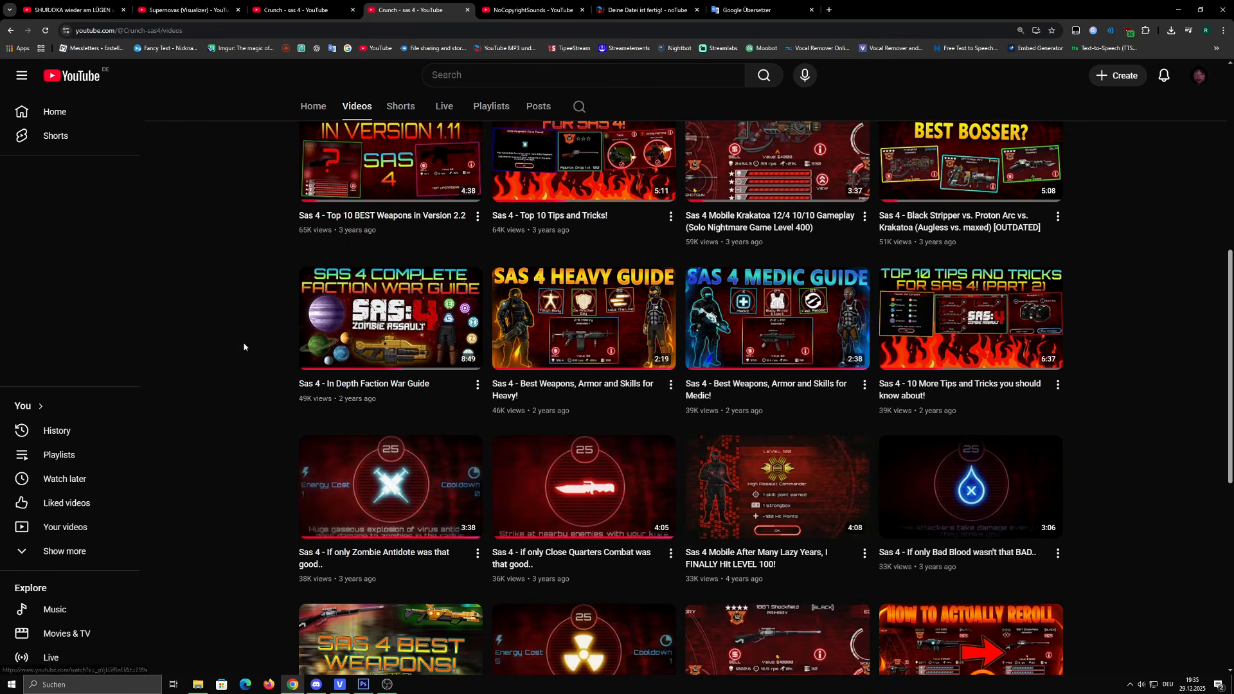
{"action": "scroll", "coordinate": [212, 349], "scroll_direction": "up", "scroll_amount": 7}
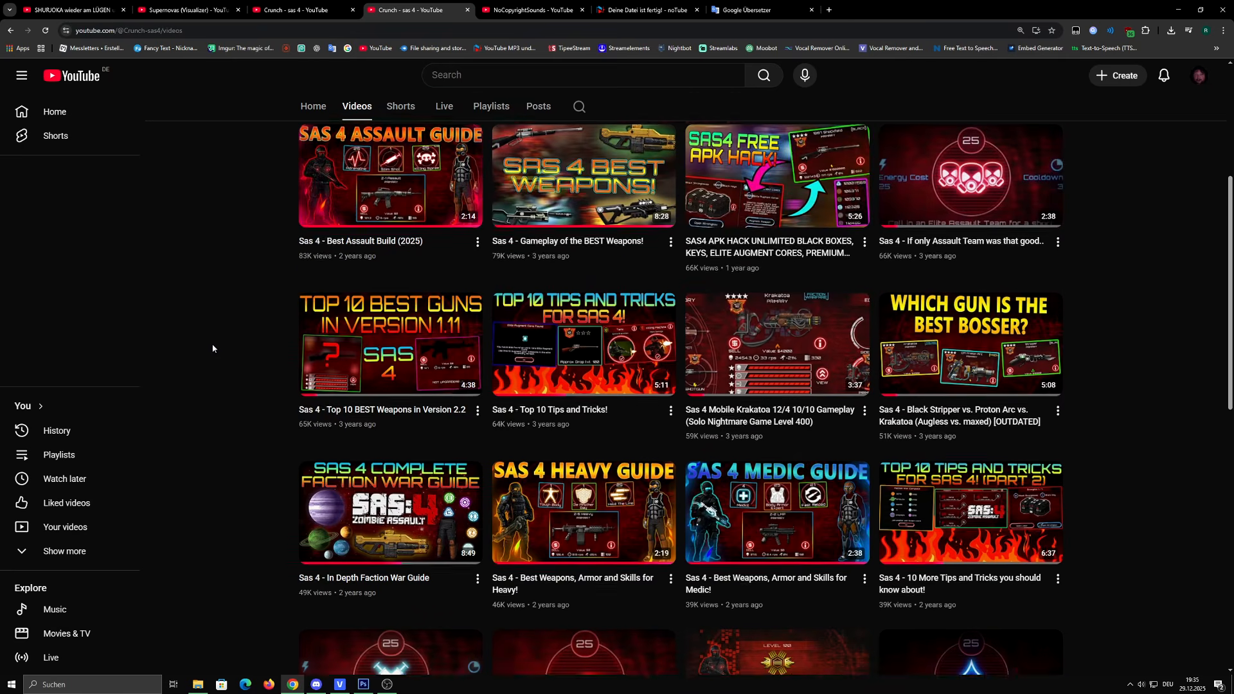
{"action": "scroll", "coordinate": [207, 353], "scroll_direction": "down", "scroll_amount": 2}
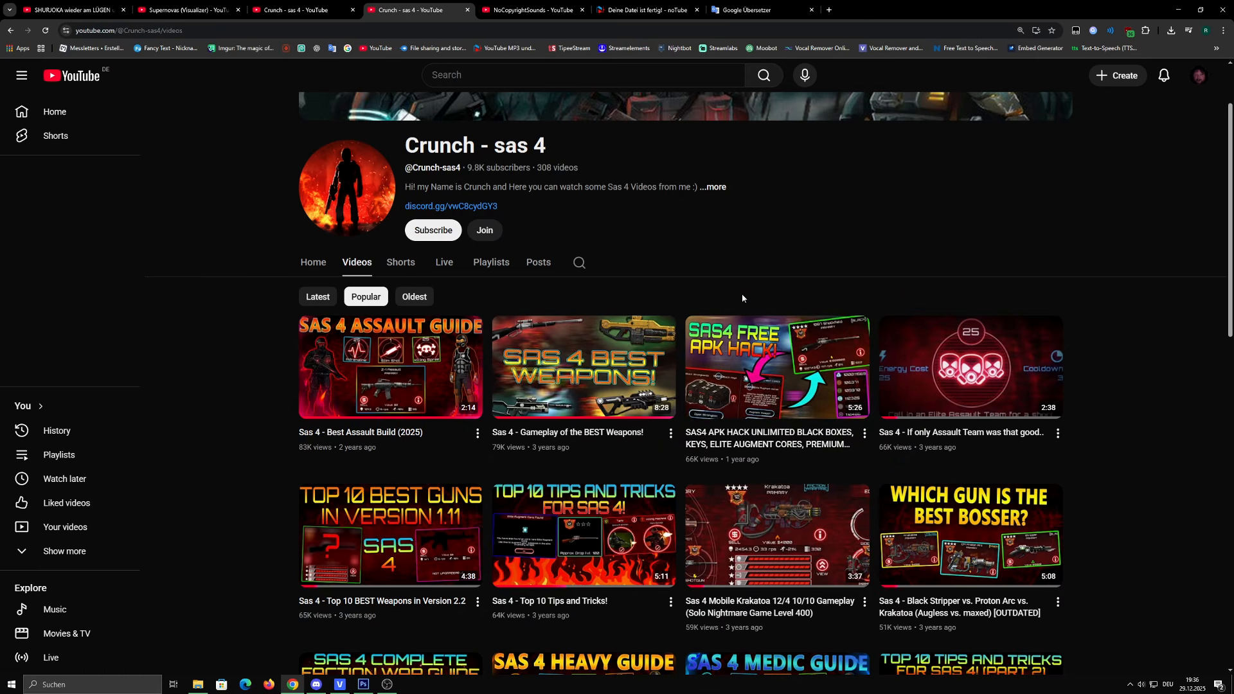
{"action": "mouse_move", "coordinate": [808, 366]}
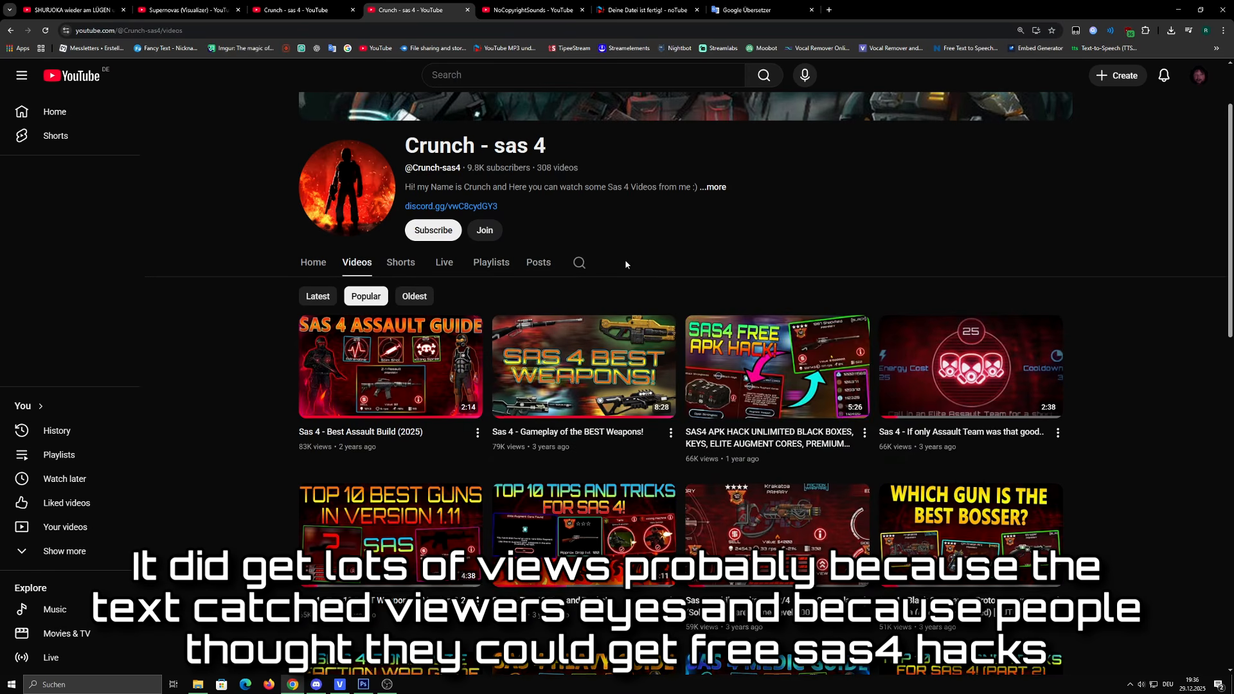
Open the channel's Sas4 Let's Play Series (2023) playlist to view its episode thumbnails
{"action": "scroll", "coordinate": [412, 221], "scroll_direction": "down", "scroll_amount": 1}
{"action": "left_click", "coordinate": [490, 216]}
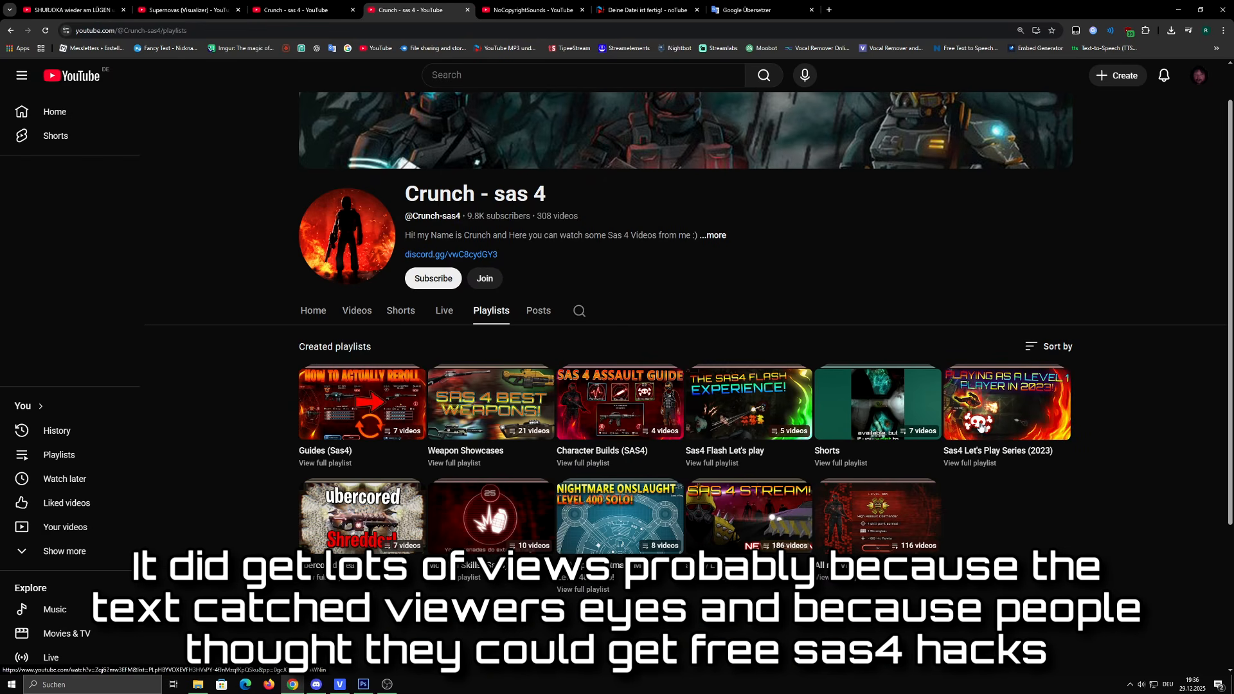
{"action": "left_click", "coordinate": [980, 422]}
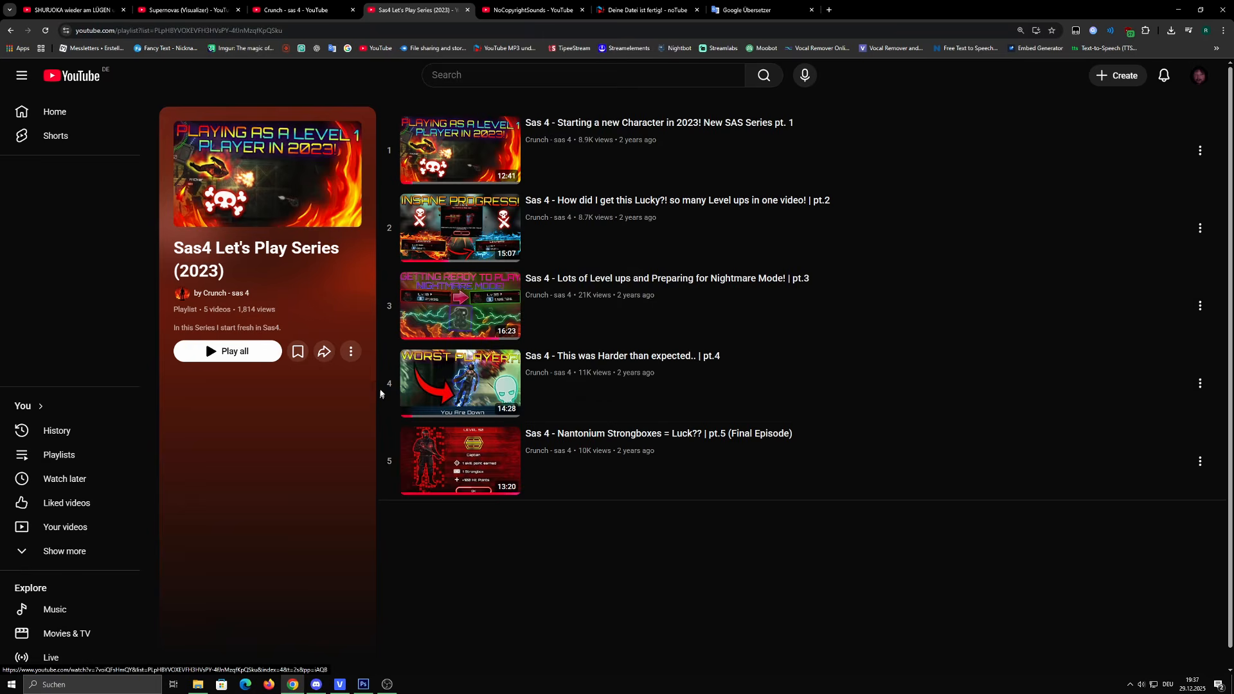
{"action": "key", "text": "alt+Tab"}
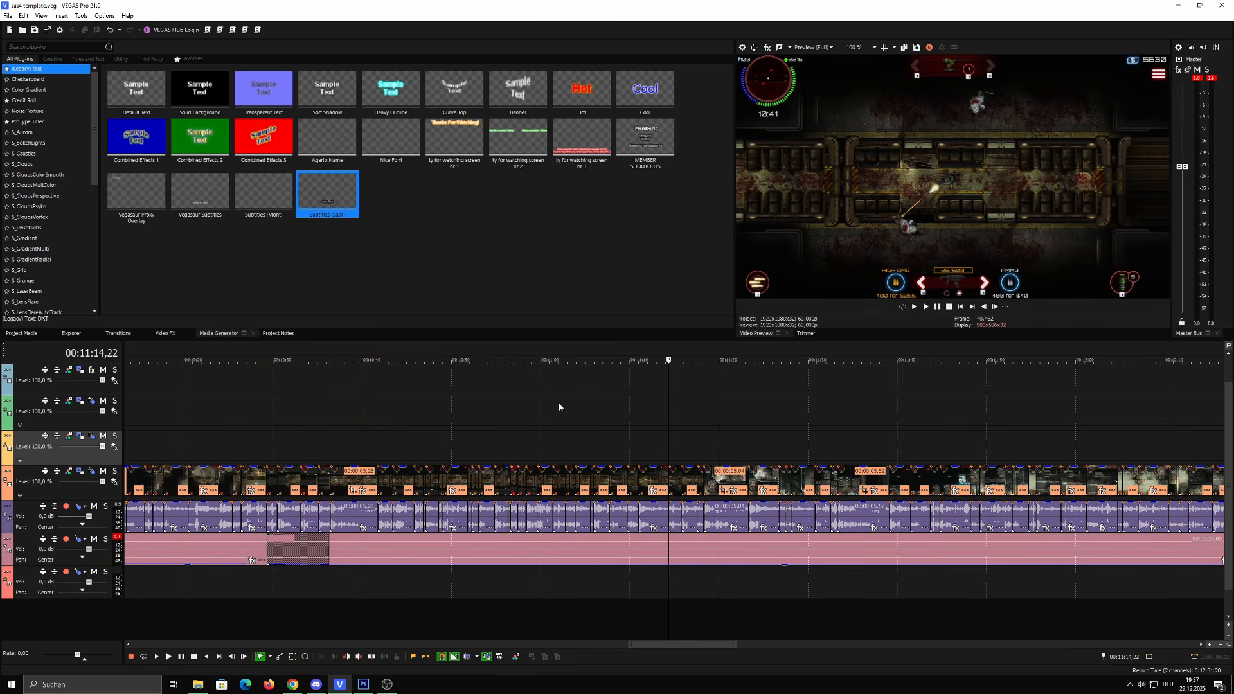
{"action": "scroll", "coordinate": [591, 421], "scroll_direction": "down", "scroll_amount": 10}
{"action": "left_click", "coordinate": [591, 421]}
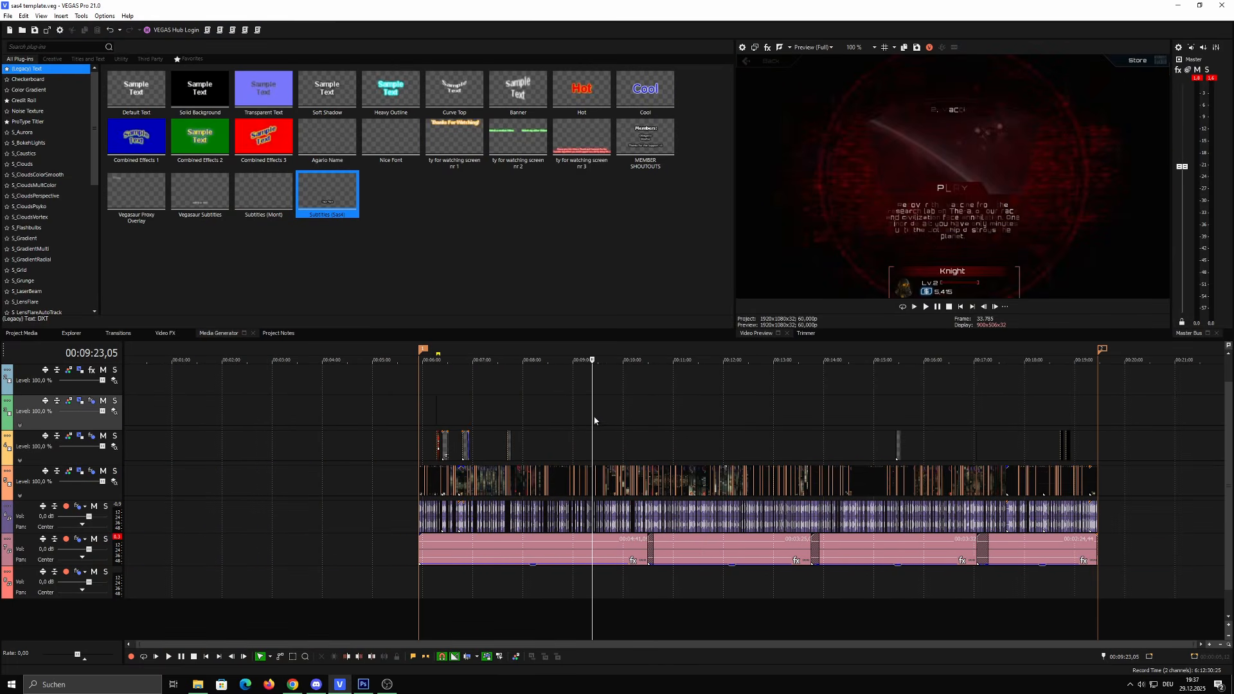
{"action": "left_click", "coordinate": [526, 418]}
{"action": "scroll", "coordinate": [579, 421], "scroll_direction": "up", "scroll_amount": 4}
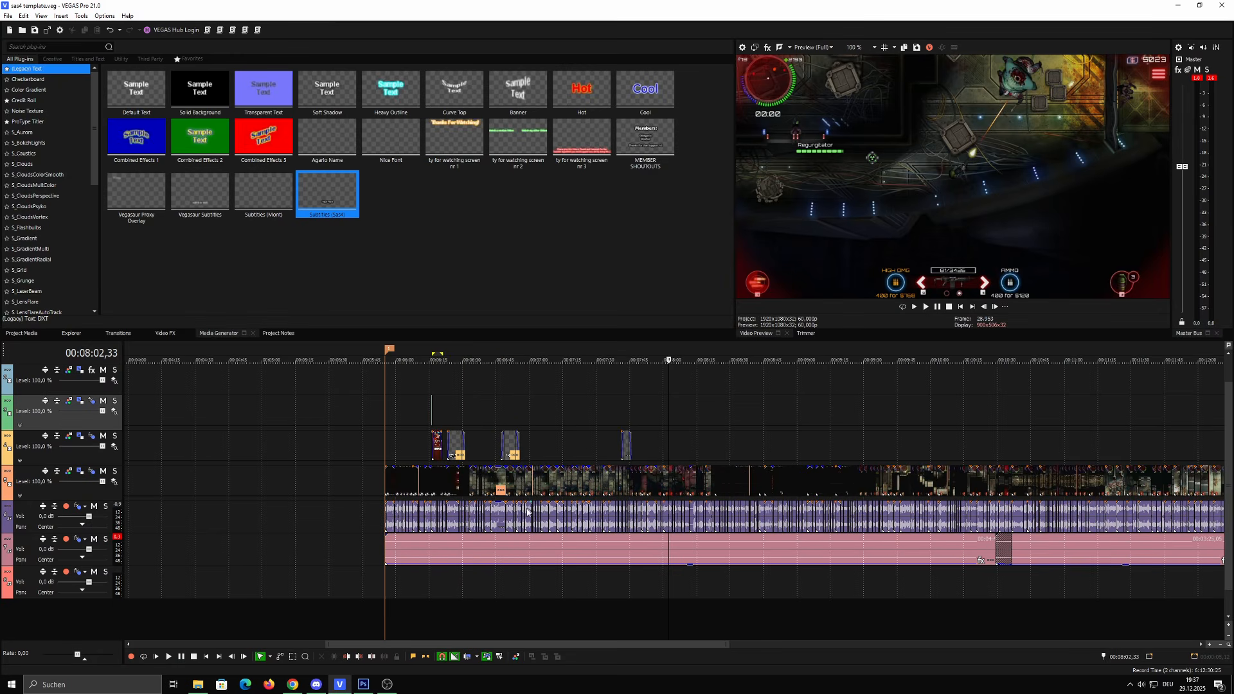
Switch to Photoshop, place menu_bg.jpg from the High folder into the new document and scale it to fill the canvas
{"action": "left_click", "coordinate": [363, 684]}
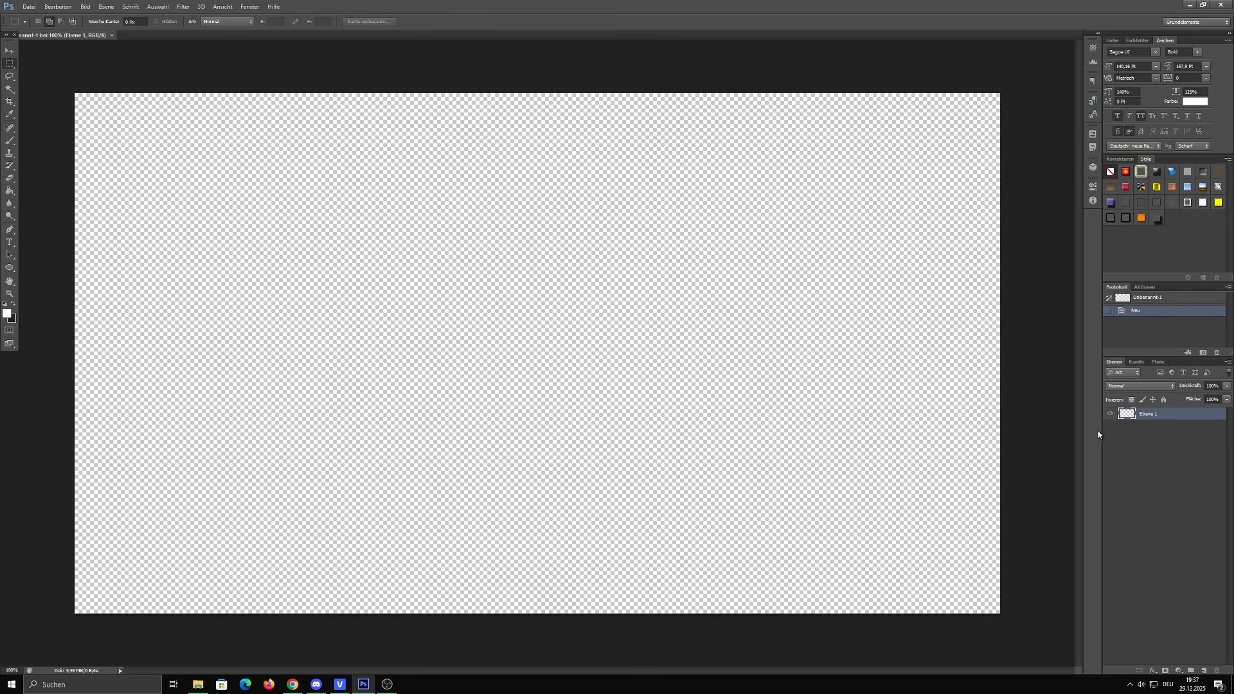
{"action": "left_click", "coordinate": [29, 6]}
{"action": "left_click", "coordinate": [64, 161]}
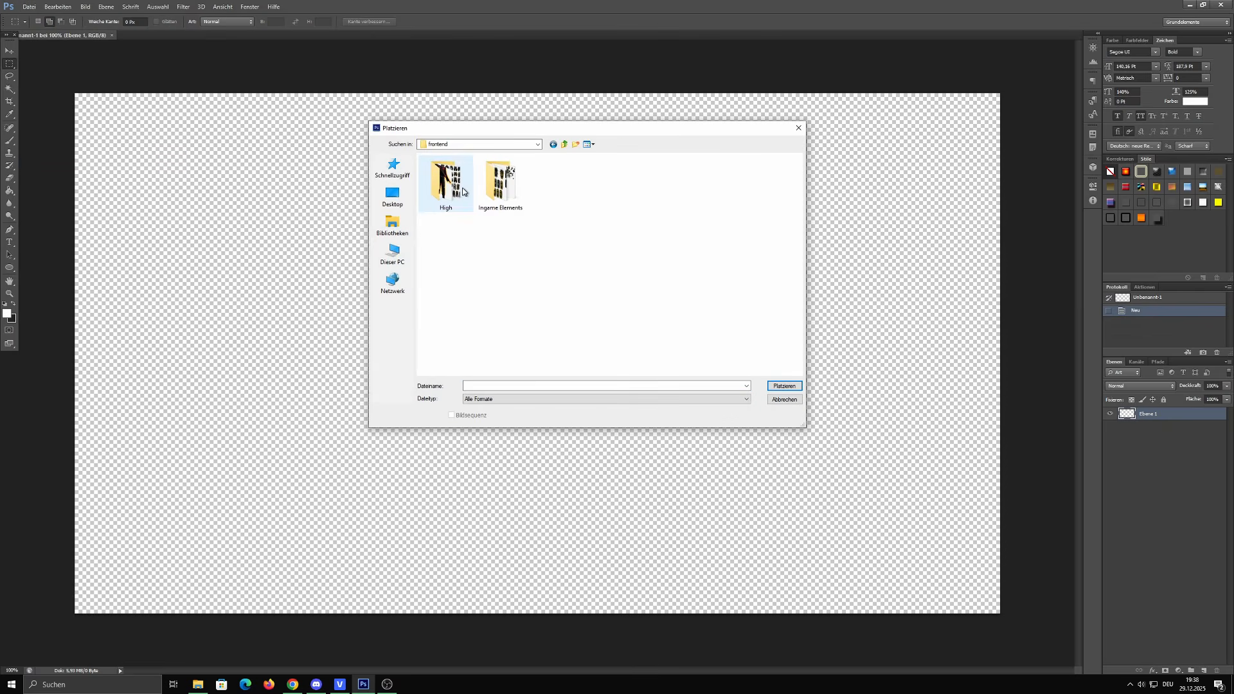
{"action": "double_click", "coordinate": [464, 192]}
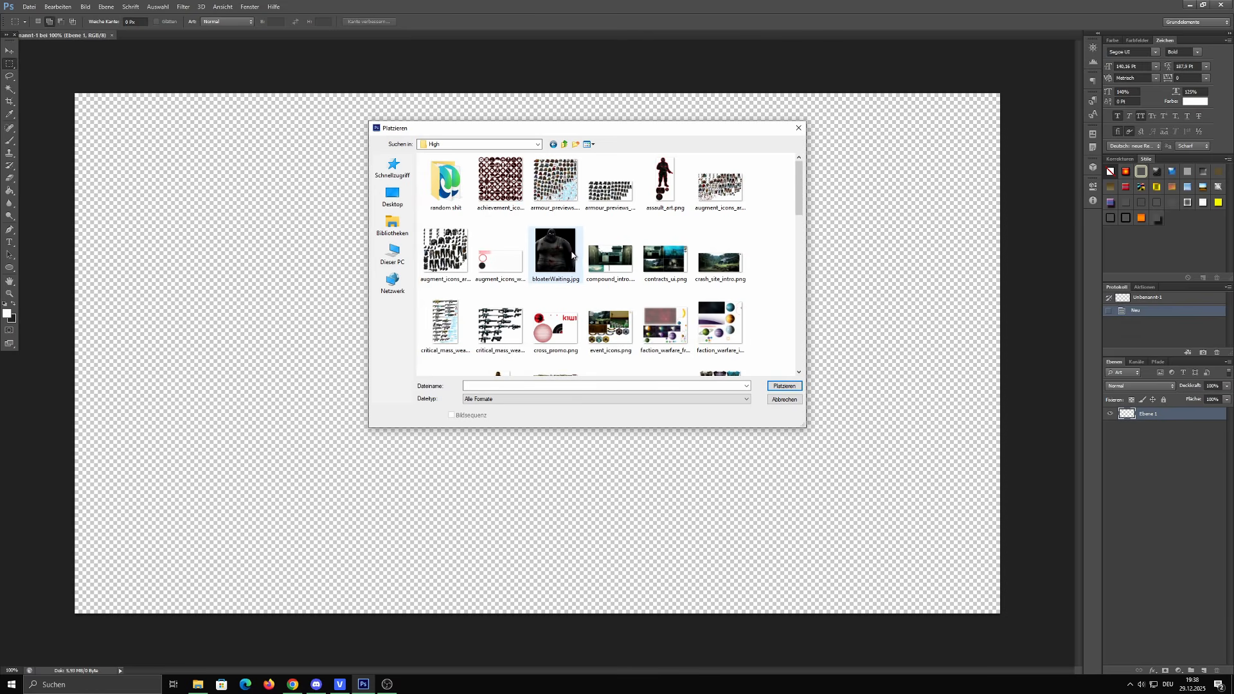
{"action": "scroll", "coordinate": [559, 258], "scroll_direction": "down", "scroll_amount": 6}
{"action": "scroll", "coordinate": [555, 263], "scroll_direction": "up", "scroll_amount": 4}
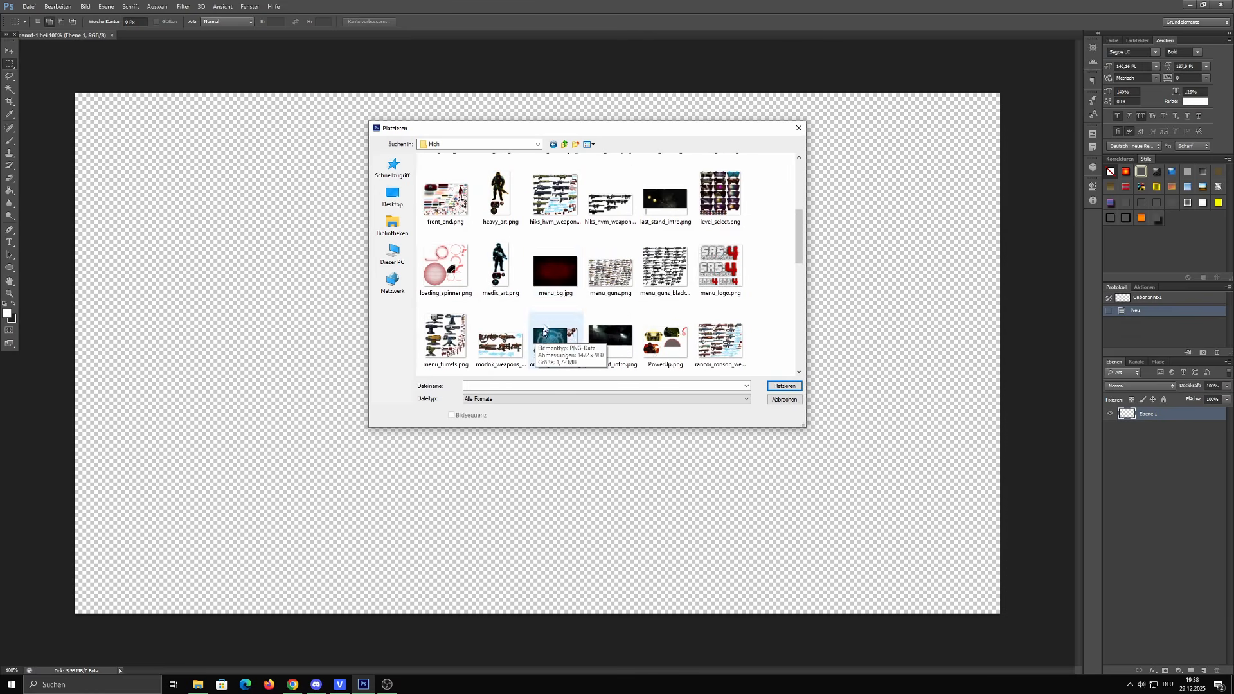
{"action": "double_click", "coordinate": [548, 271]}
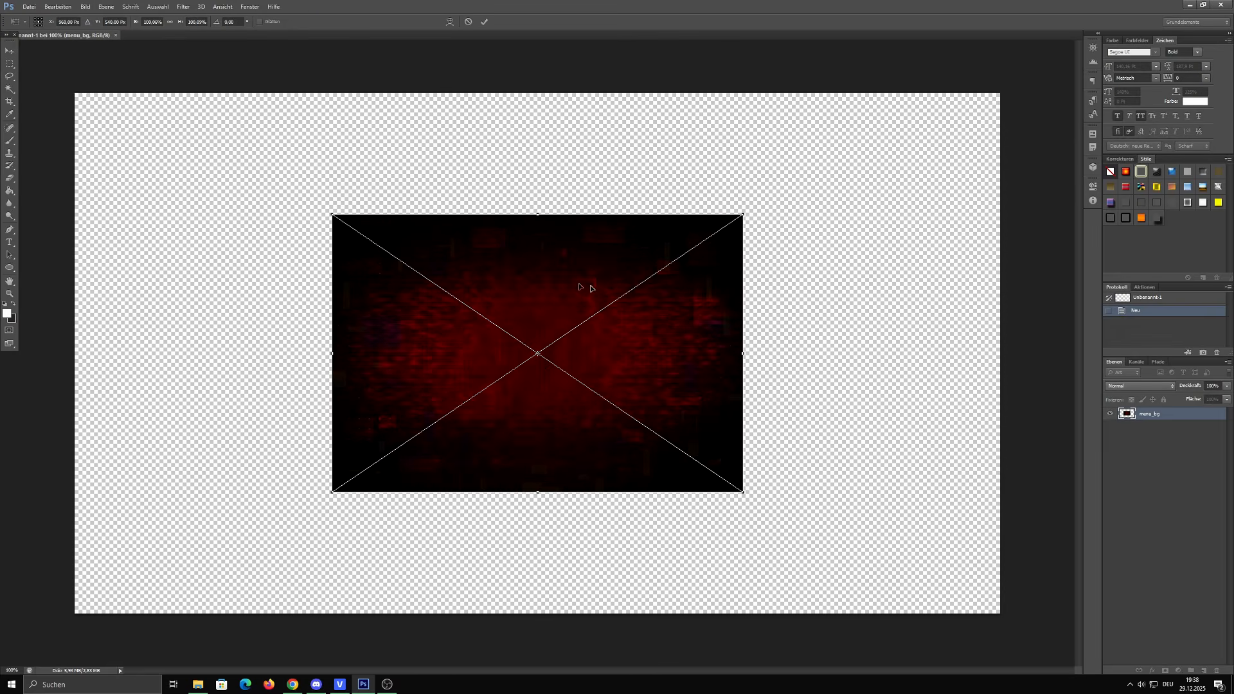
{"action": "left_click_drag", "start_coordinate": [565, 360], "coordinate": [307, 240]}
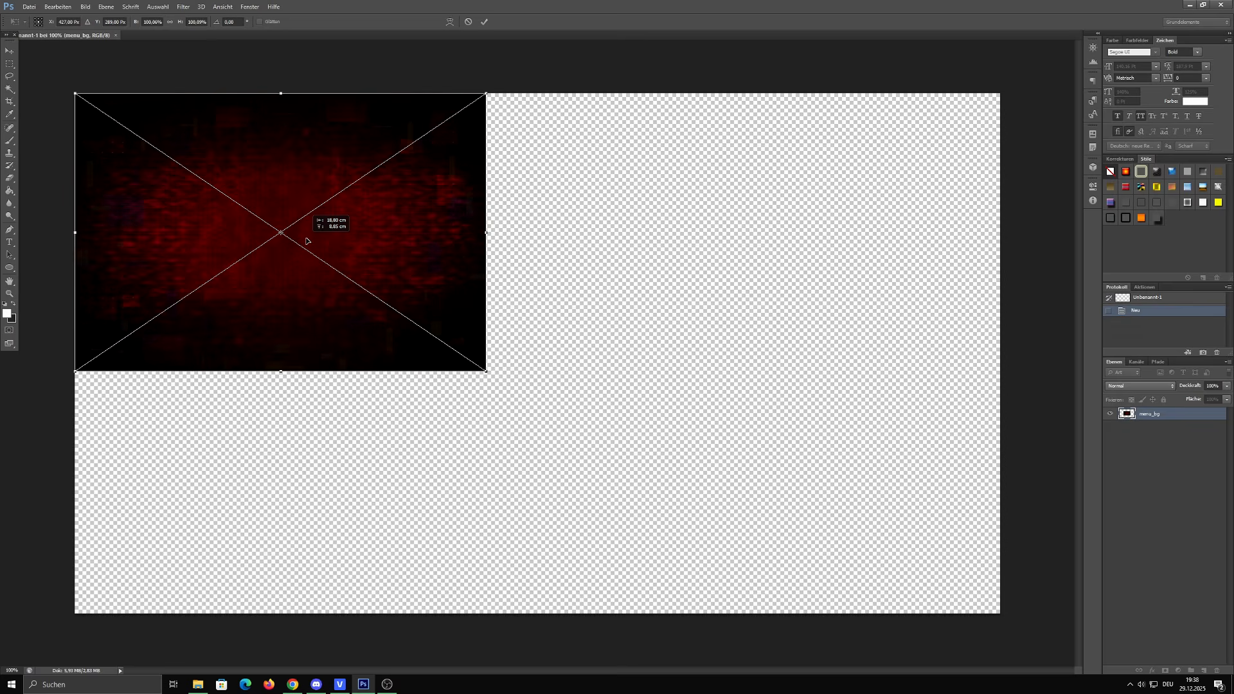
{"action": "left_click_drag", "start_coordinate": [486, 372], "coordinate": [1000, 613]}
Switch to Chrome, sort the Crunch - sas 4 channel's videos by Popular and compare the text and backgrounds of their thumbnails
{"action": "left_click", "coordinate": [292, 684]}
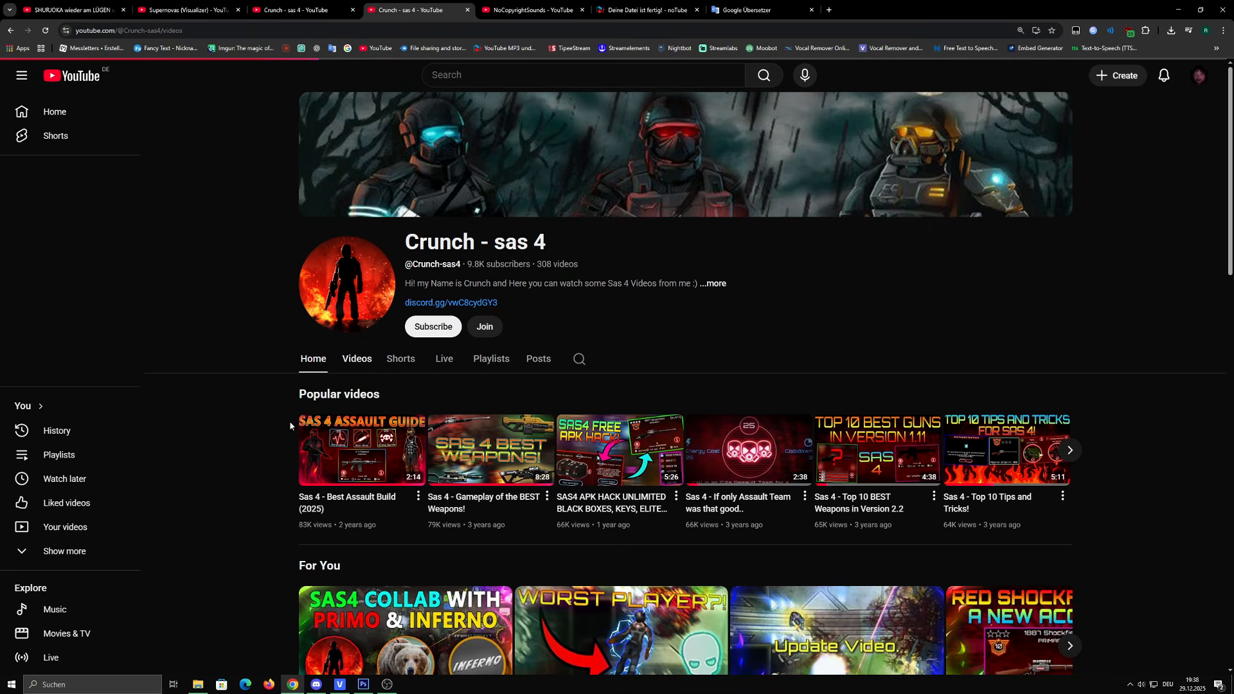
{"action": "left_click", "coordinate": [357, 359]}
{"action": "left_click", "coordinate": [366, 393]}
{"action": "scroll", "coordinate": [244, 364], "scroll_direction": "down", "scroll_amount": 3}
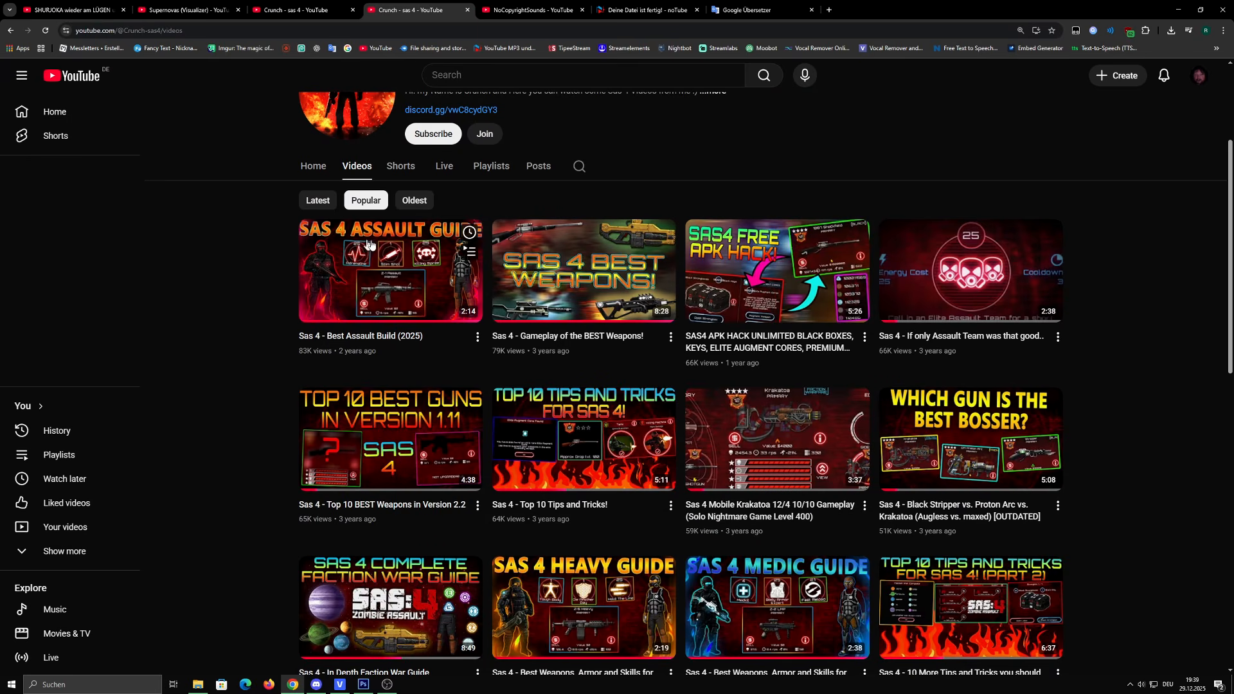
{"action": "scroll", "coordinate": [206, 286], "scroll_direction": "down", "scroll_amount": 2}
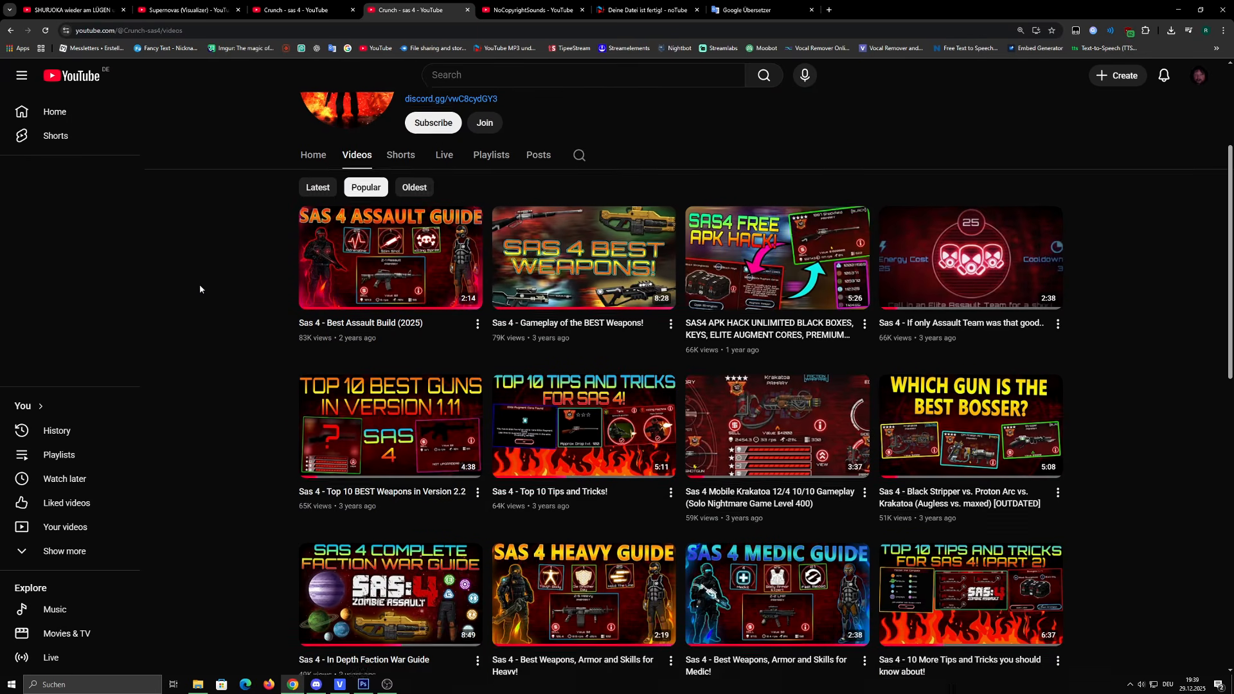
{"action": "scroll", "coordinate": [642, 257], "scroll_direction": "down", "scroll_amount": 1}
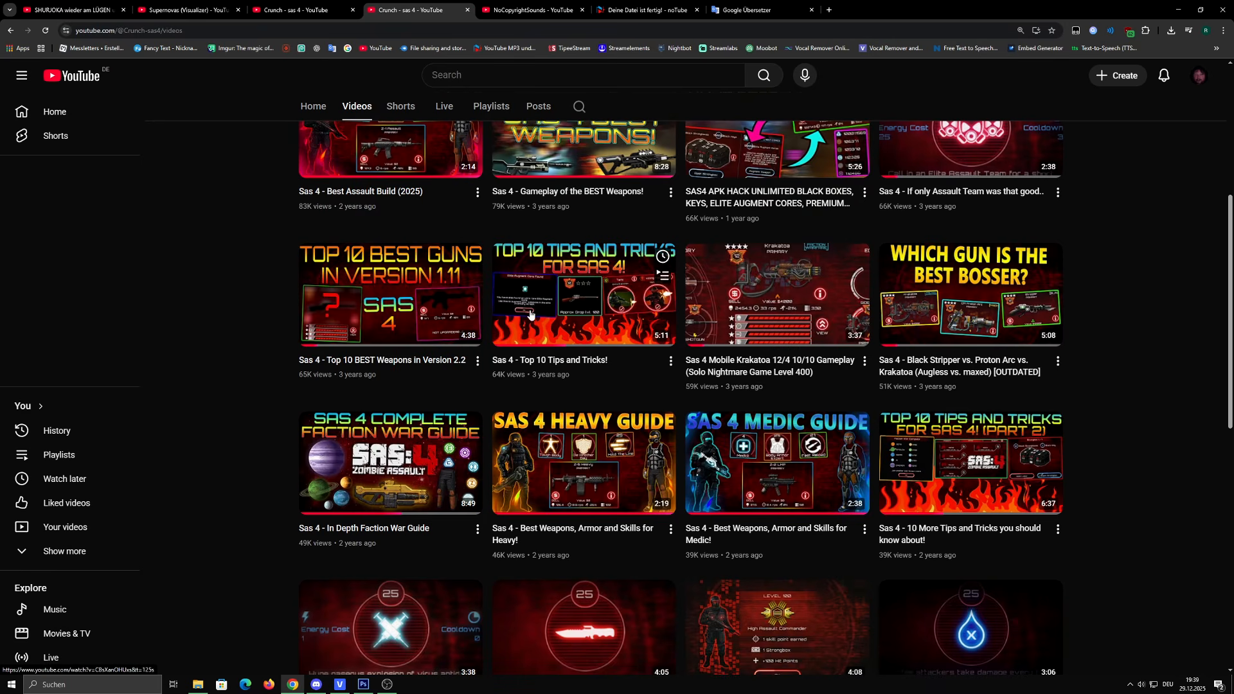
{"action": "scroll", "coordinate": [530, 315], "scroll_direction": "down", "scroll_amount": 1}
{"action": "scroll", "coordinate": [964, 270], "scroll_direction": "down", "scroll_amount": 2}
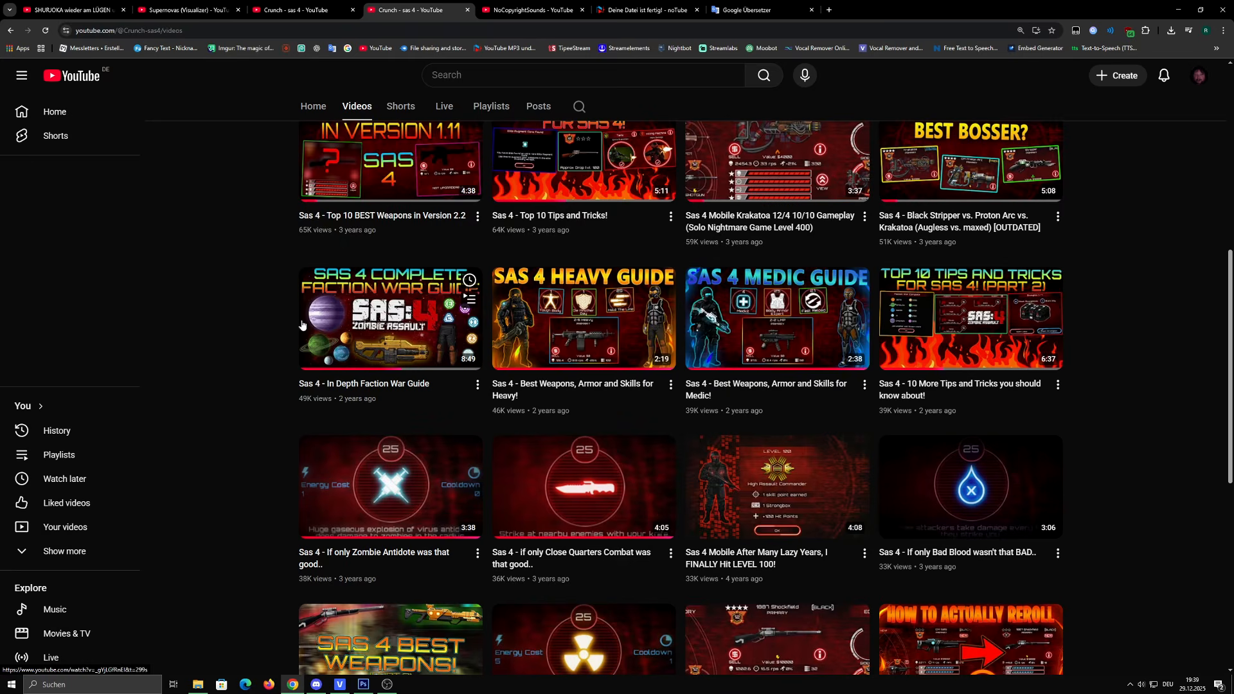
{"action": "scroll", "coordinate": [209, 329], "scroll_direction": "up", "scroll_amount": 8}
{"action": "scroll", "coordinate": [209, 327], "scroll_direction": "down", "scroll_amount": 3}
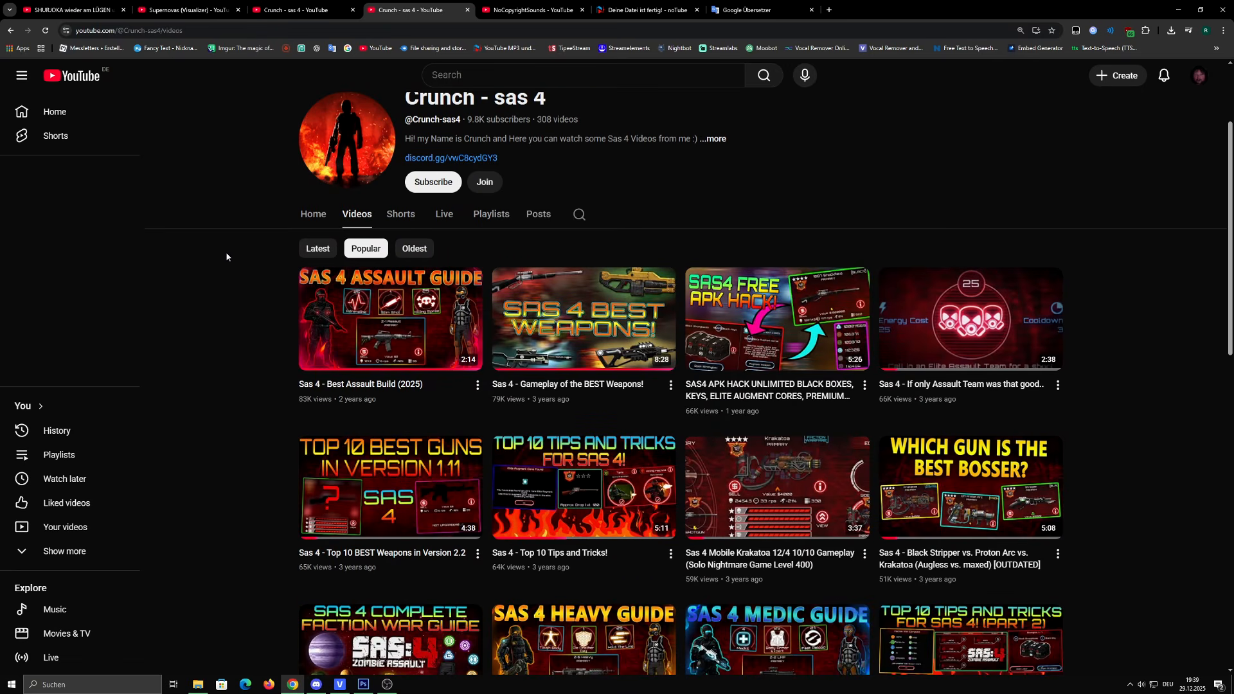
Switch to Photoshop and add the heading text NEW SERIES over the red background
{"action": "key", "text": "alt+Tab"}
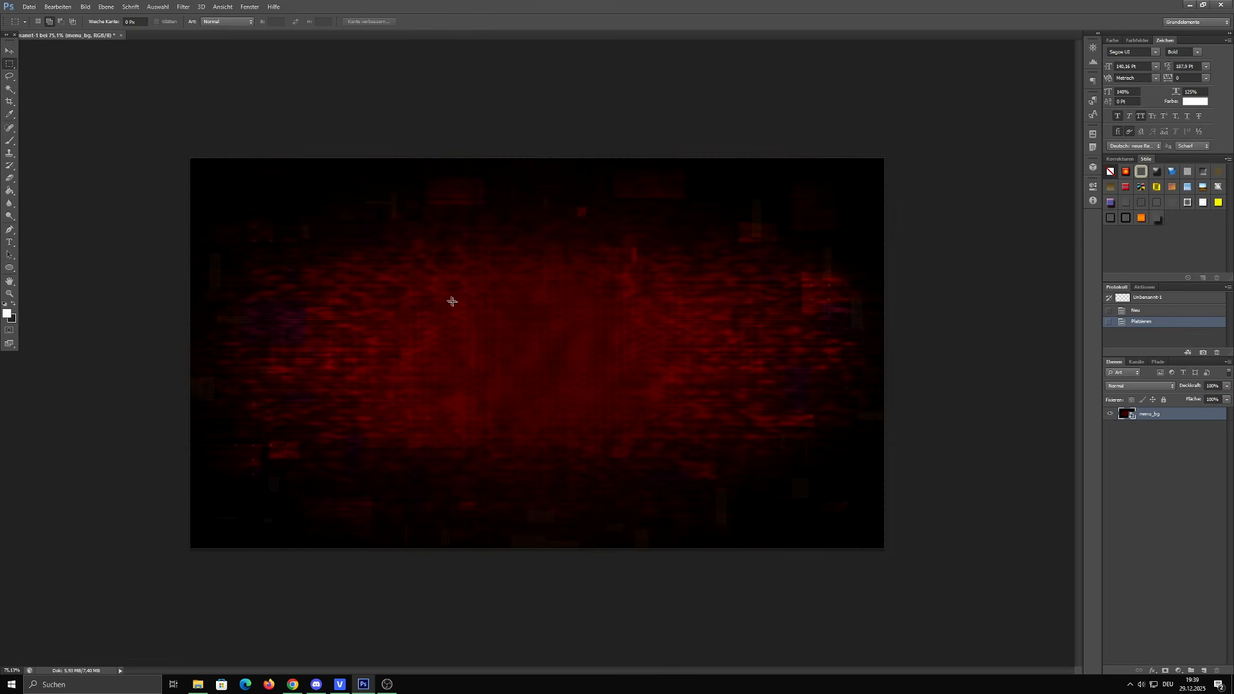
{"action": "left_click", "coordinate": [9, 242]}
{"action": "left_click", "coordinate": [278, 268]}
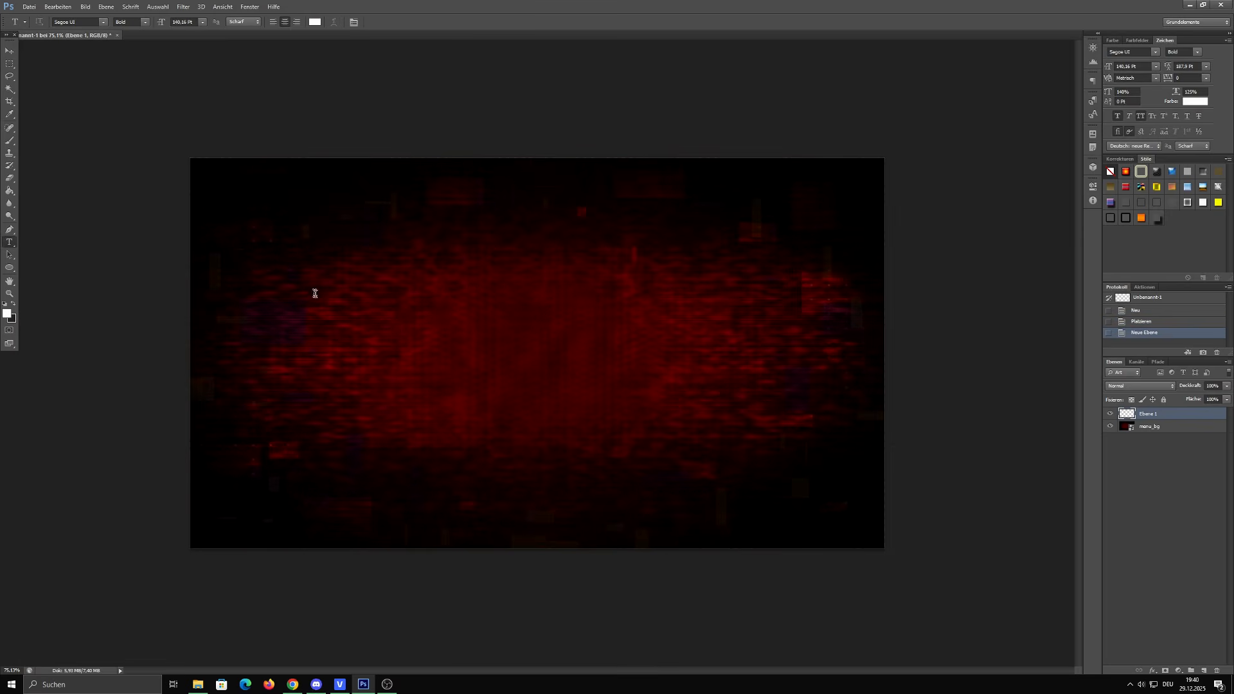
{"action": "type", "text": "NEW SERIES"}
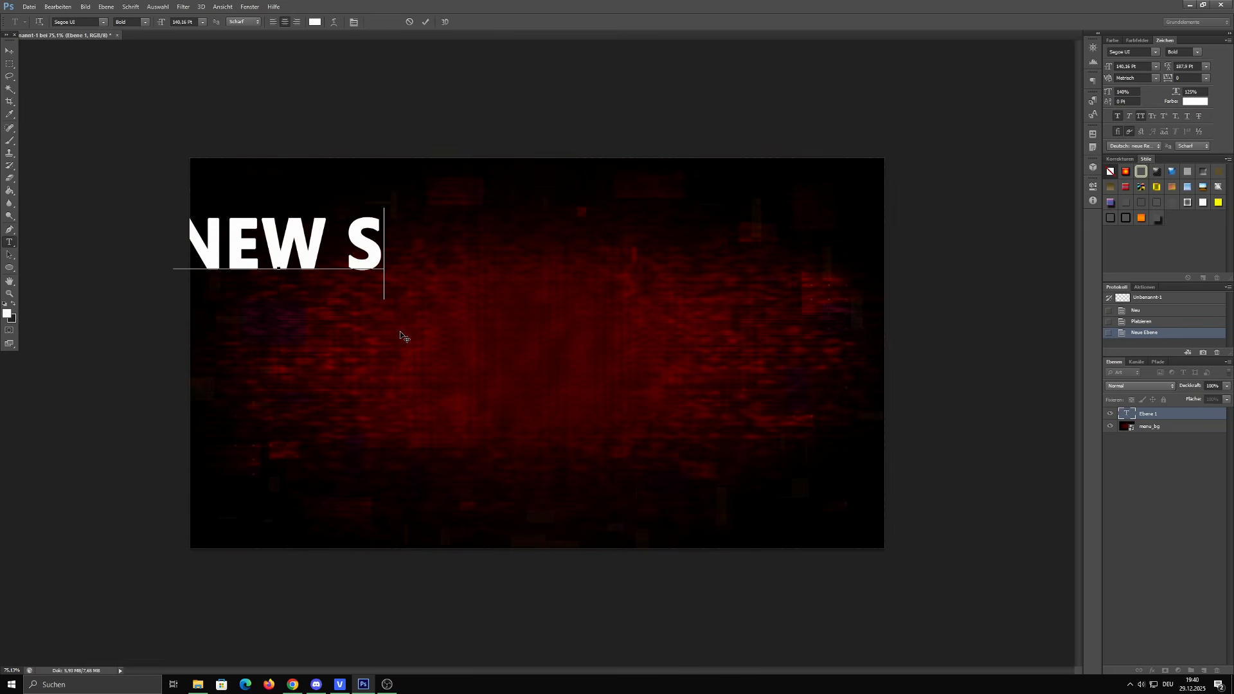
Enlarge the NEW SERIES heading to a font size of about 221 pt
{"action": "left_click", "coordinate": [9, 243]}
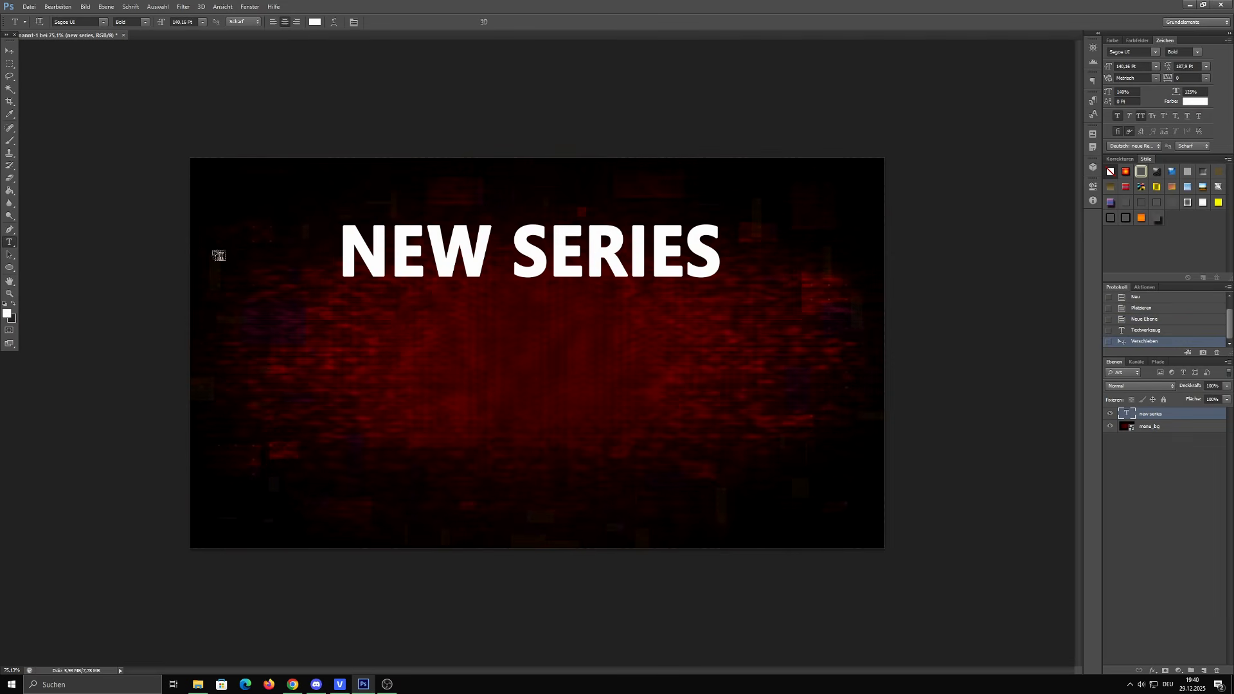
{"action": "left_click_drag", "start_coordinate": [344, 253], "coordinate": [710, 266]}
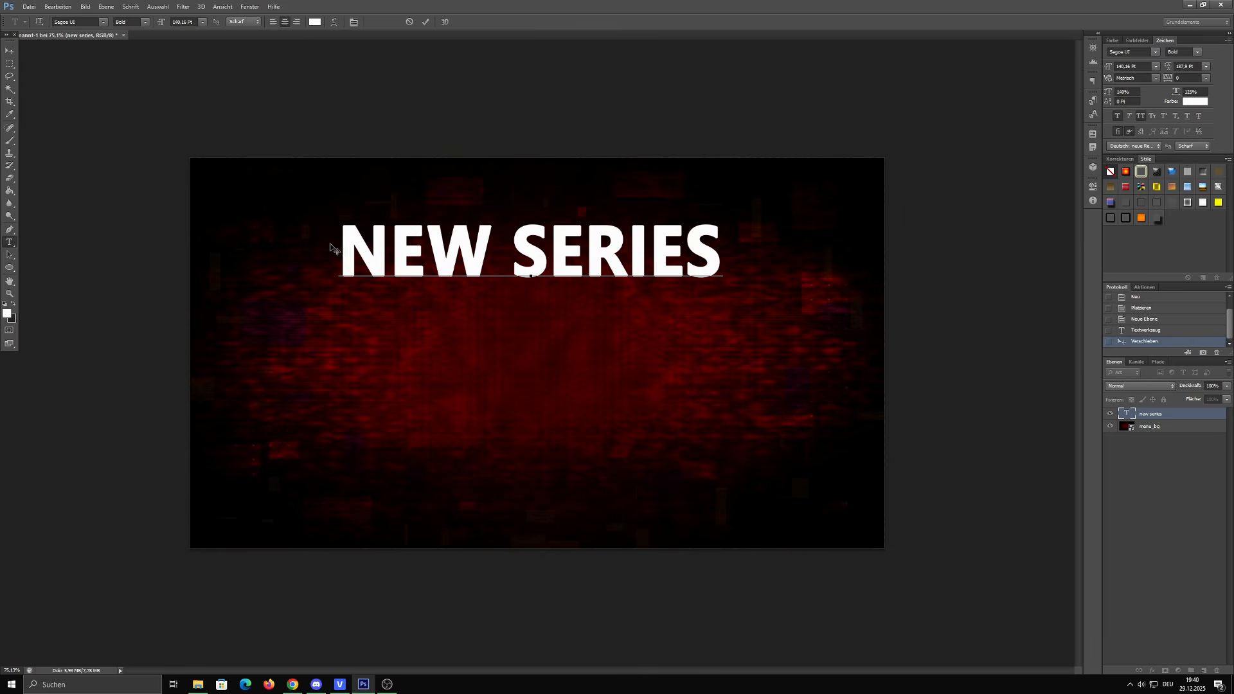
{"action": "left_click_drag", "start_coordinate": [336, 249], "coordinate": [726, 250]}
{"action": "left_click_drag", "start_coordinate": [1109, 68], "coordinate": [1161, 68]}
{"action": "left_click", "coordinate": [424, 23]}
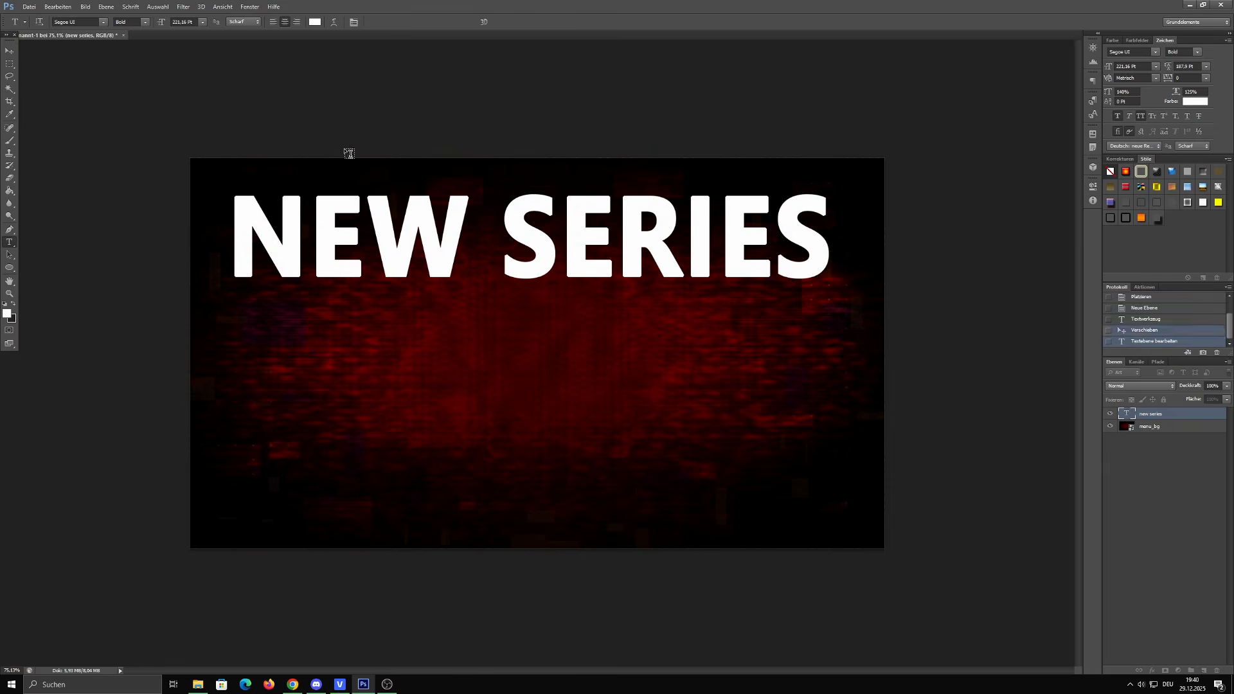
Move the heading close to the canvas's upper edge and centre it horizontally on the background
{"action": "left_click", "coordinate": [9, 51]}
{"action": "left_click_drag", "start_coordinate": [379, 213], "coordinate": [390, 196]}
{"action": "key", "text": "ctrl+alt+a"}
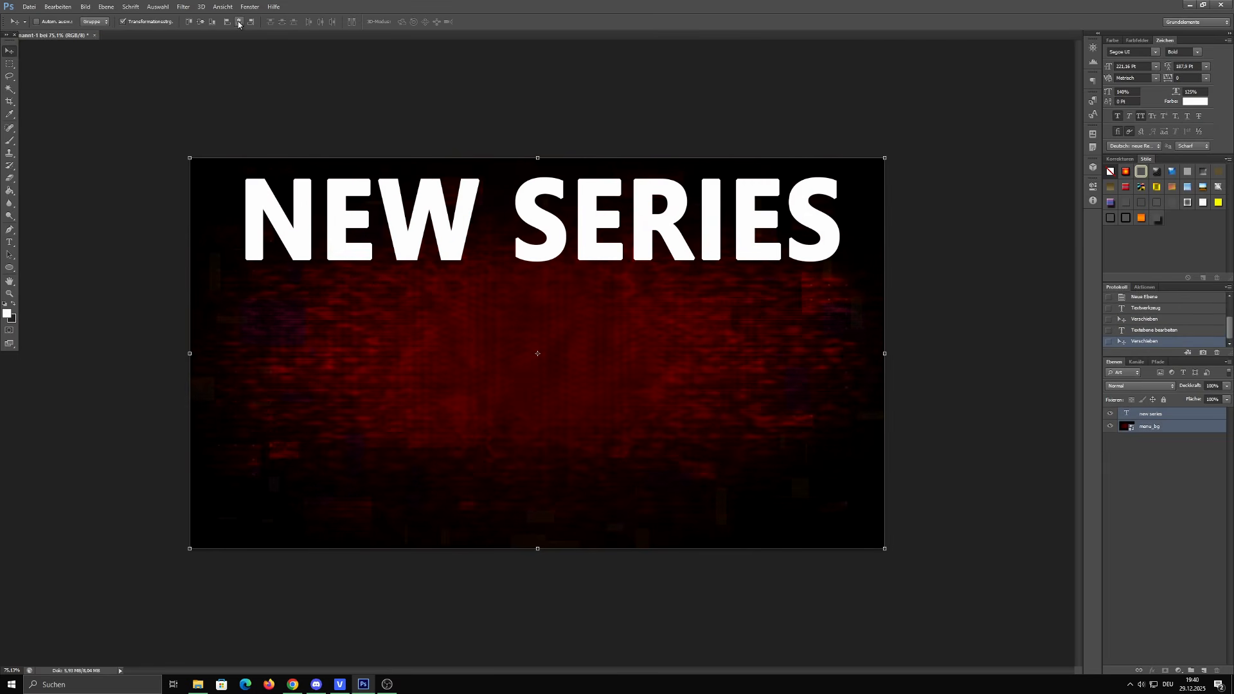
{"action": "left_click", "coordinate": [238, 22]}
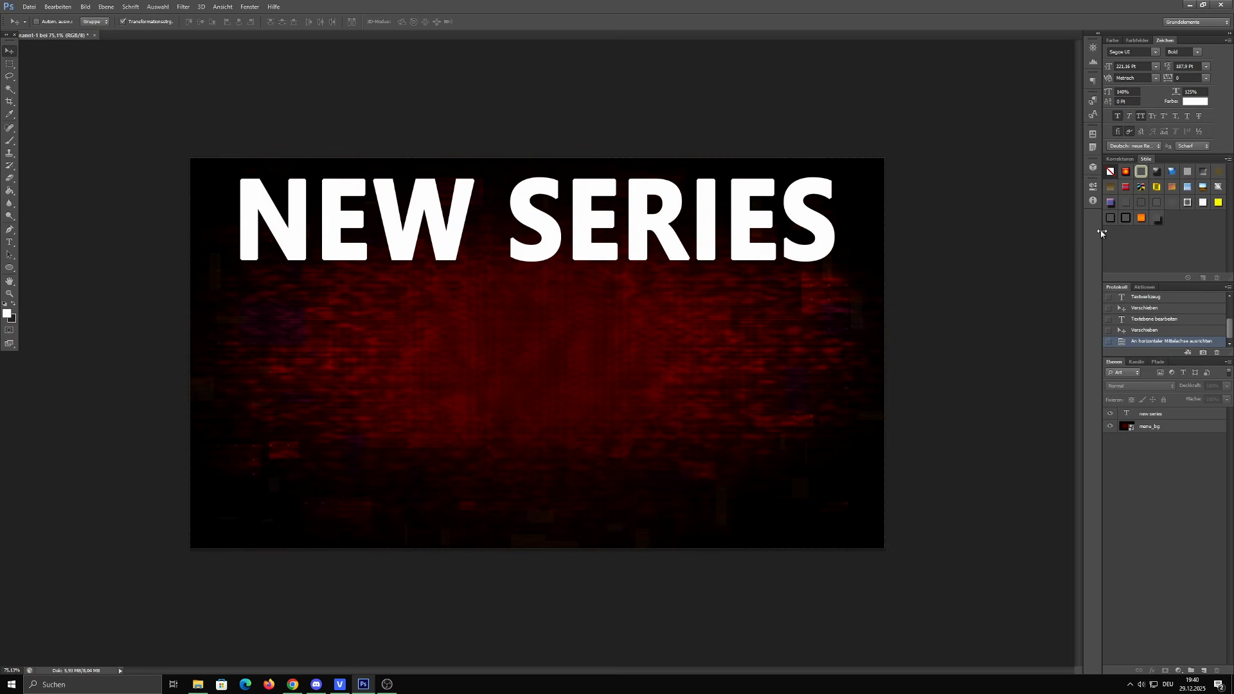
Apply the outline style to the NEW SERIES heading and add a gradient overlay using the red-yellow-blue Cute preset
{"action": "left_click_drag", "start_coordinate": [1127, 219], "coordinate": [1145, 415]}
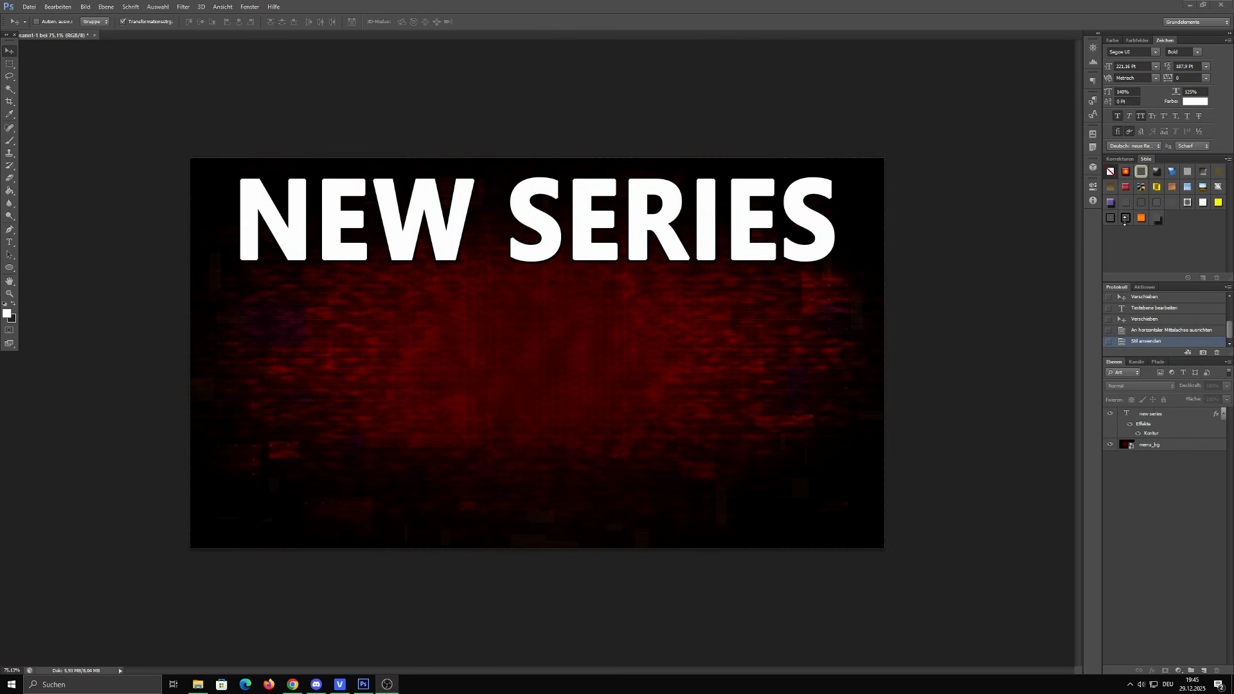
{"action": "double_click", "coordinate": [1189, 418]}
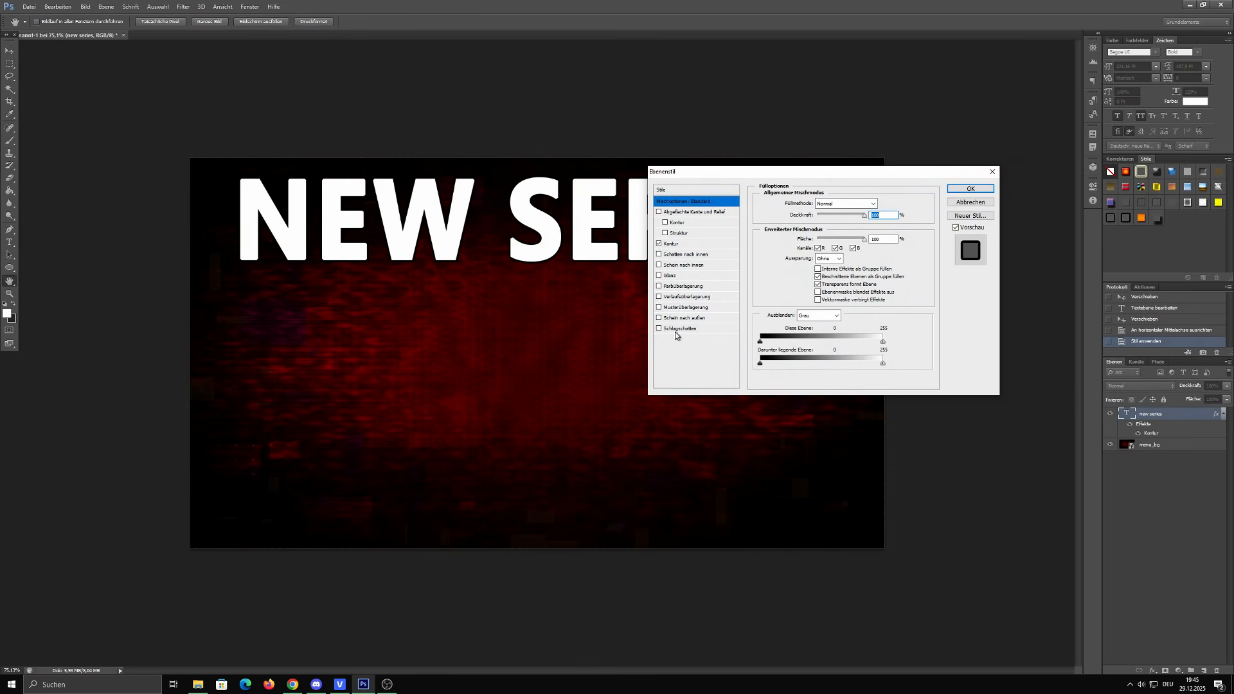
{"action": "left_click", "coordinate": [685, 296]}
{"action": "left_click_drag", "start_coordinate": [755, 172], "coordinate": [724, 276]}
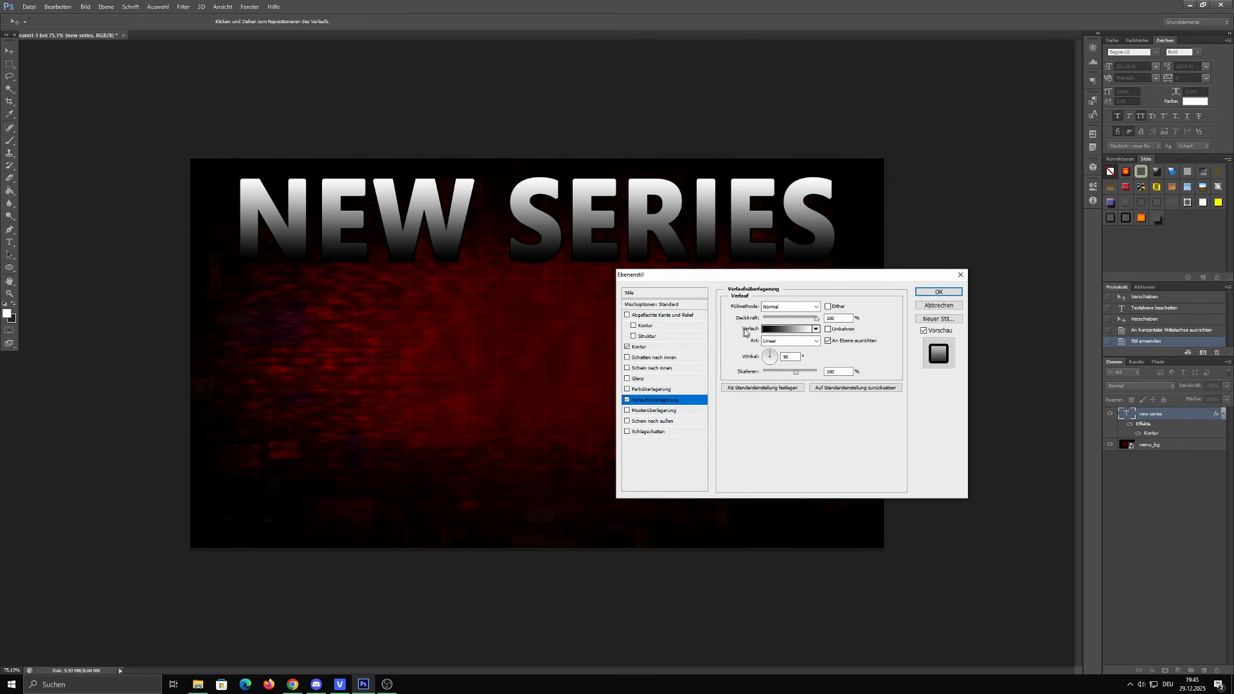
{"action": "left_click", "coordinate": [793, 329]}
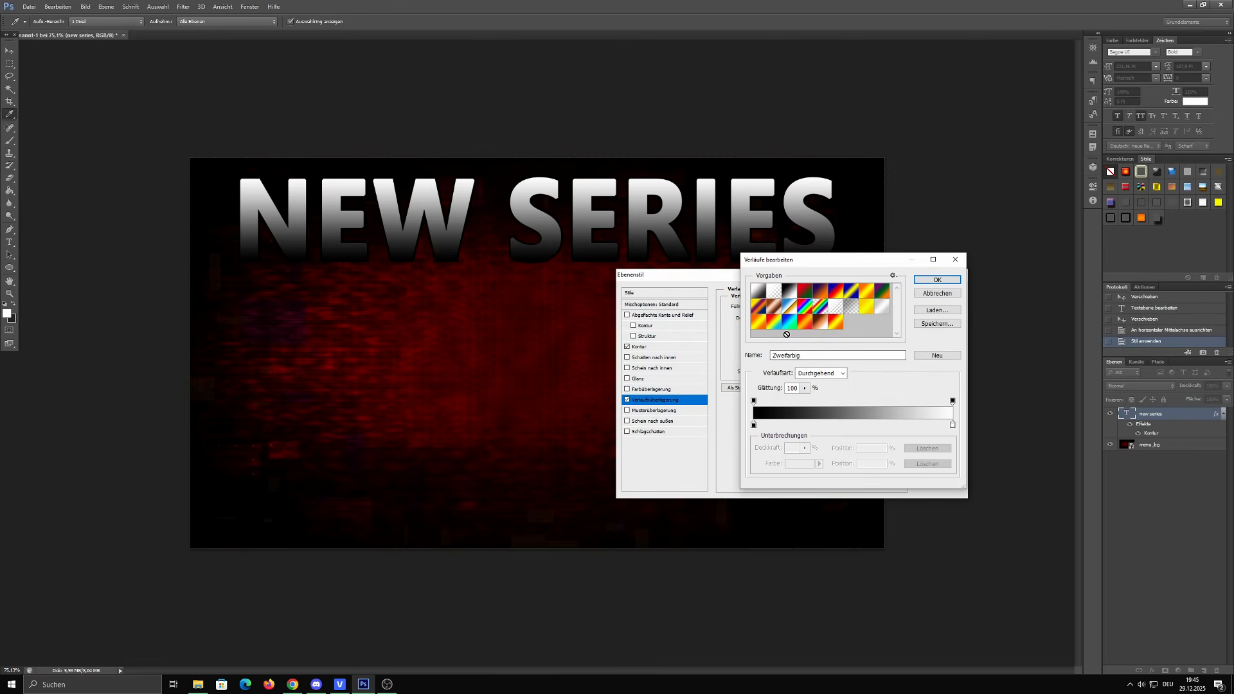
{"action": "left_click", "coordinate": [774, 325]}
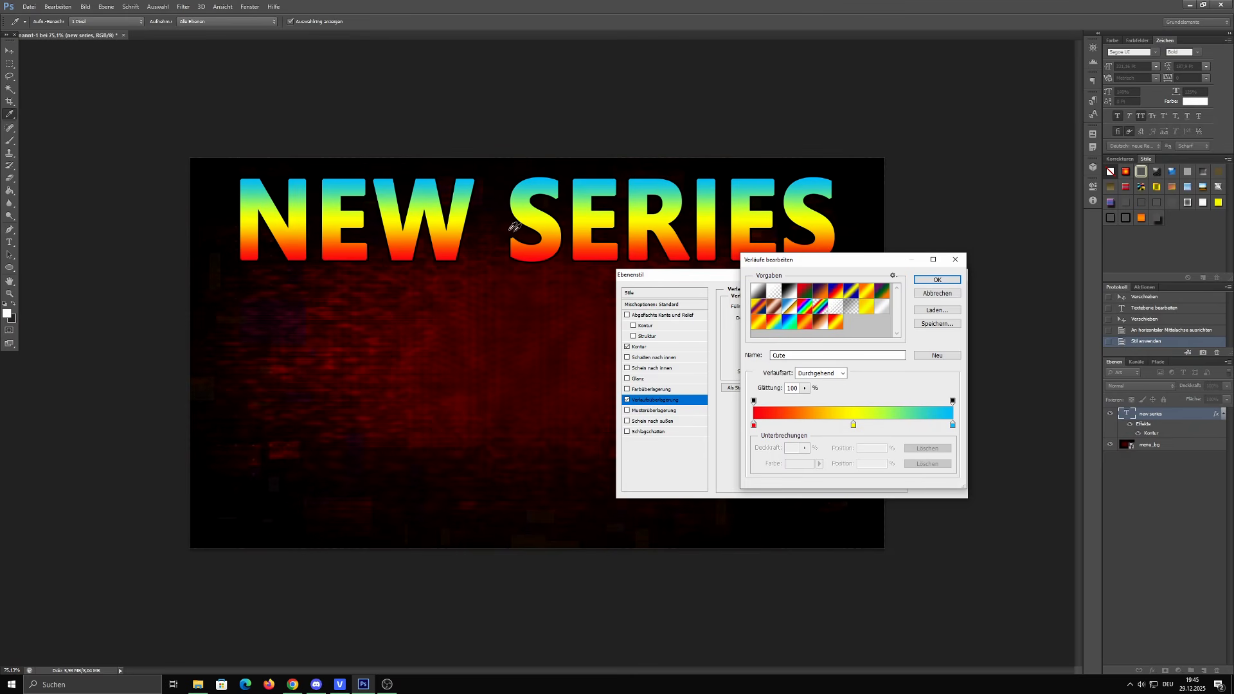
{"action": "left_click", "coordinate": [807, 323]}
{"action": "left_click", "coordinate": [754, 328]}
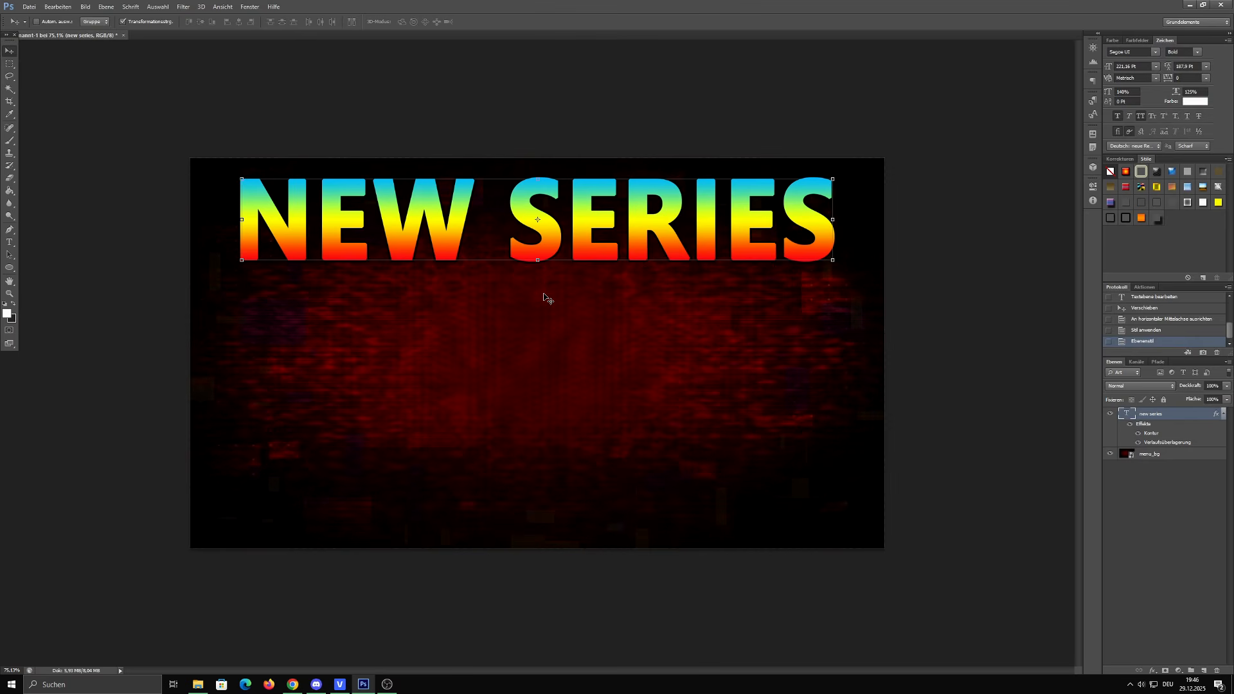
Switch to Chrome and look over the channel's popular thumbnails for further design elements
{"action": "key", "text": "alt+Tab"}
{"action": "scroll", "coordinate": [283, 355], "scroll_direction": "down", "scroll_amount": 1}
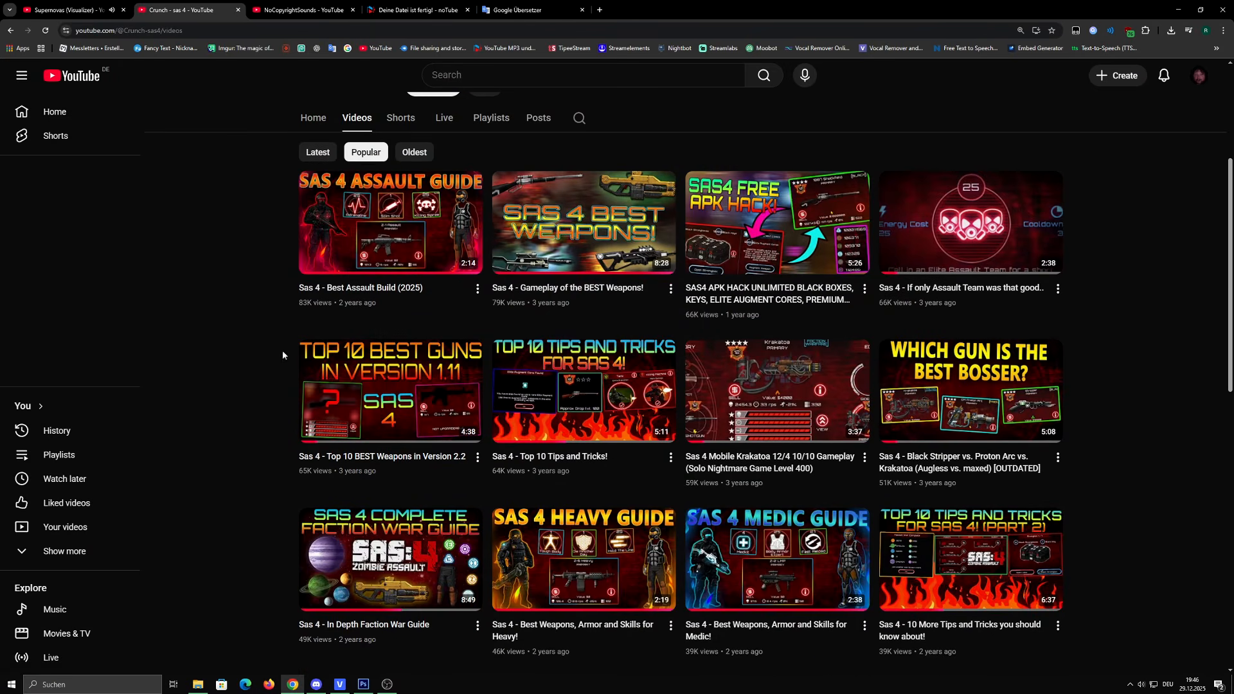
{"action": "scroll", "coordinate": [282, 326], "scroll_direction": "down", "scroll_amount": 1}
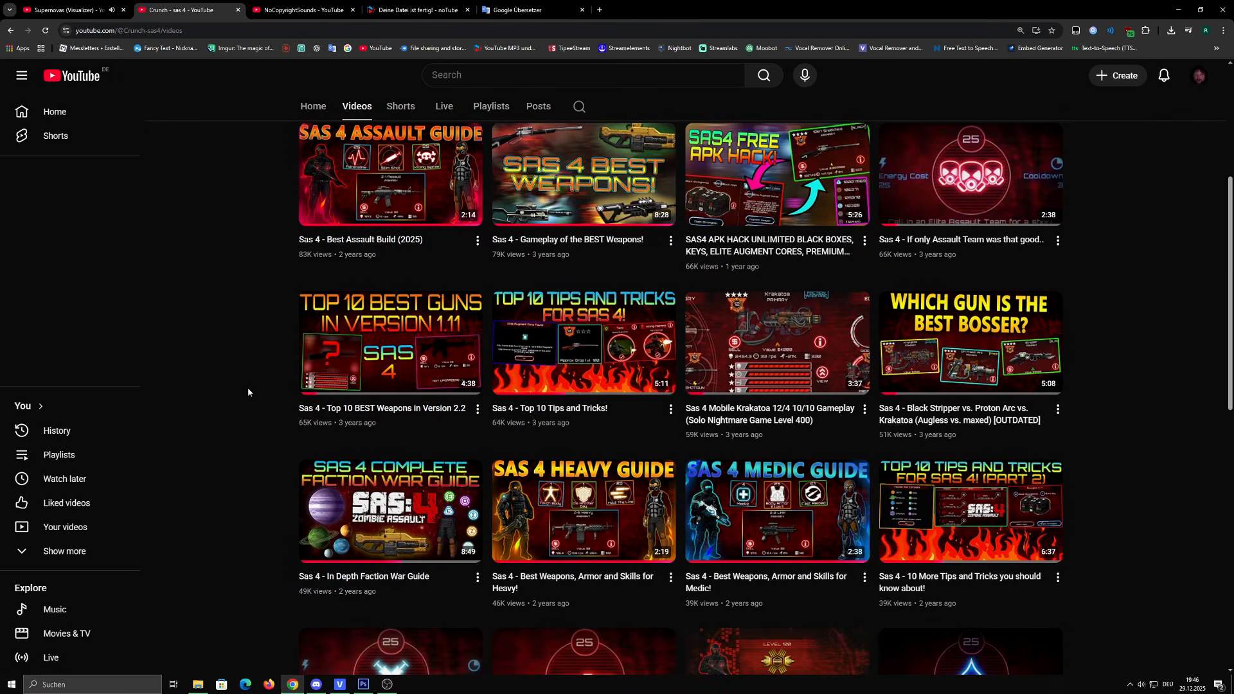
Switch to Photoshop, add a new layer and place menu_logo.png from the High folder
{"action": "key", "text": "alt+Tab"}
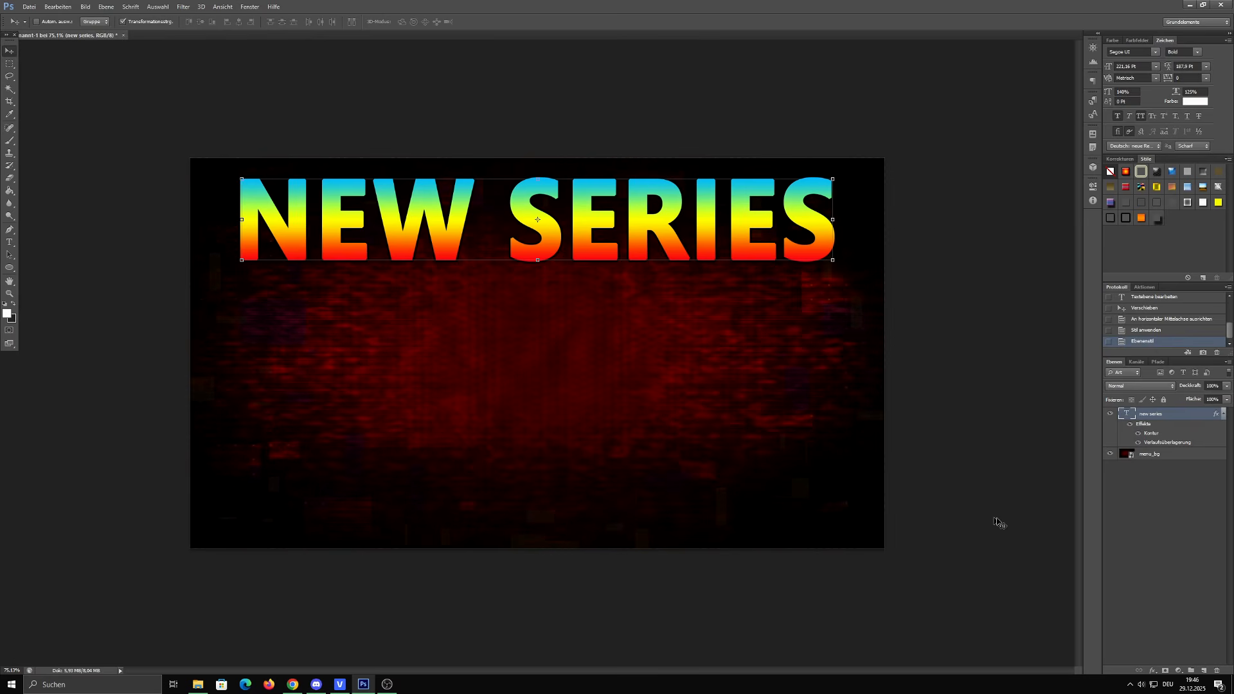
{"action": "left_click", "coordinate": [1203, 669]}
{"action": "left_click", "coordinate": [57, 6]}
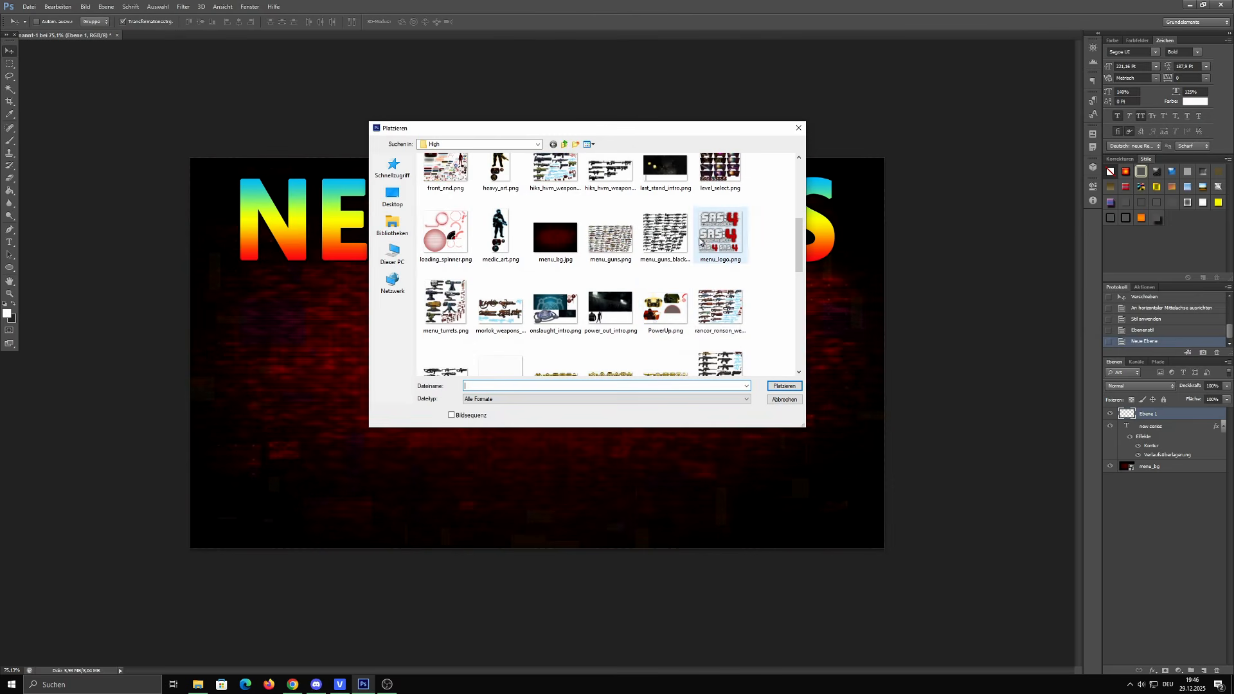
{"action": "double_click", "coordinate": [720, 234]}
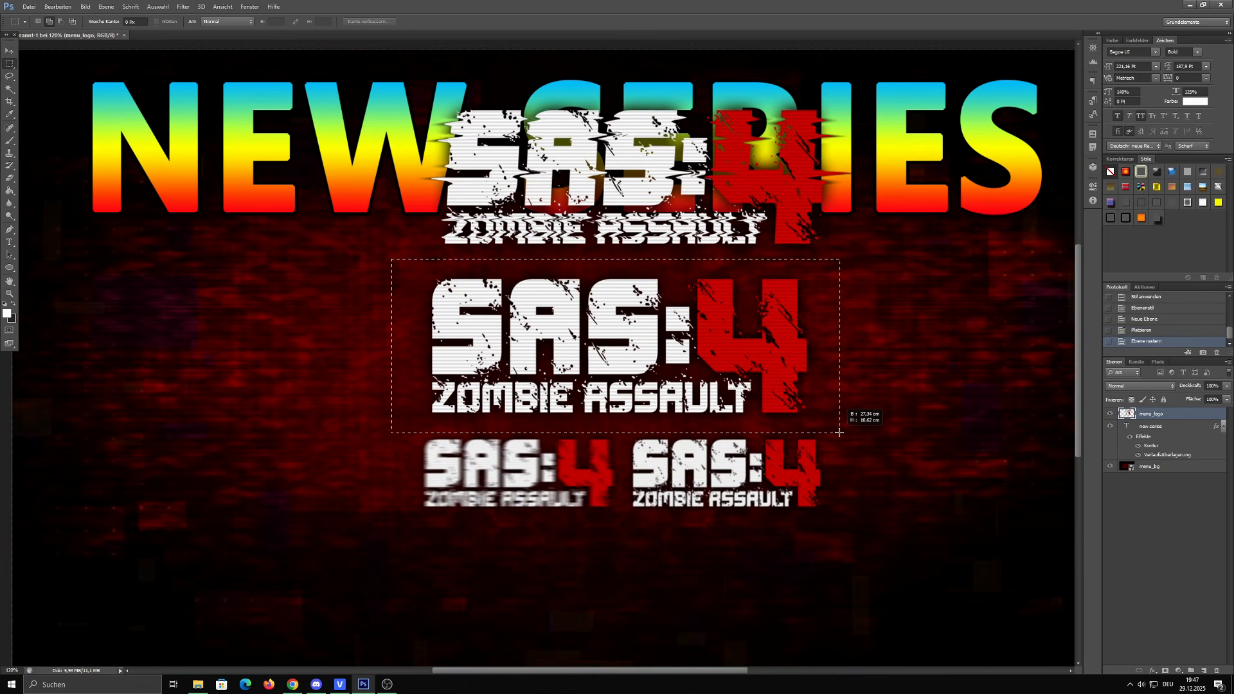
Copy the middle SAS:4 Zombie Assault logo to its own layer and delete the original menu_logo layer
{"action": "right_click", "coordinate": [633, 358]}
{"action": "left_click", "coordinate": [680, 432]}
{"action": "left_click", "coordinate": [1147, 427]}
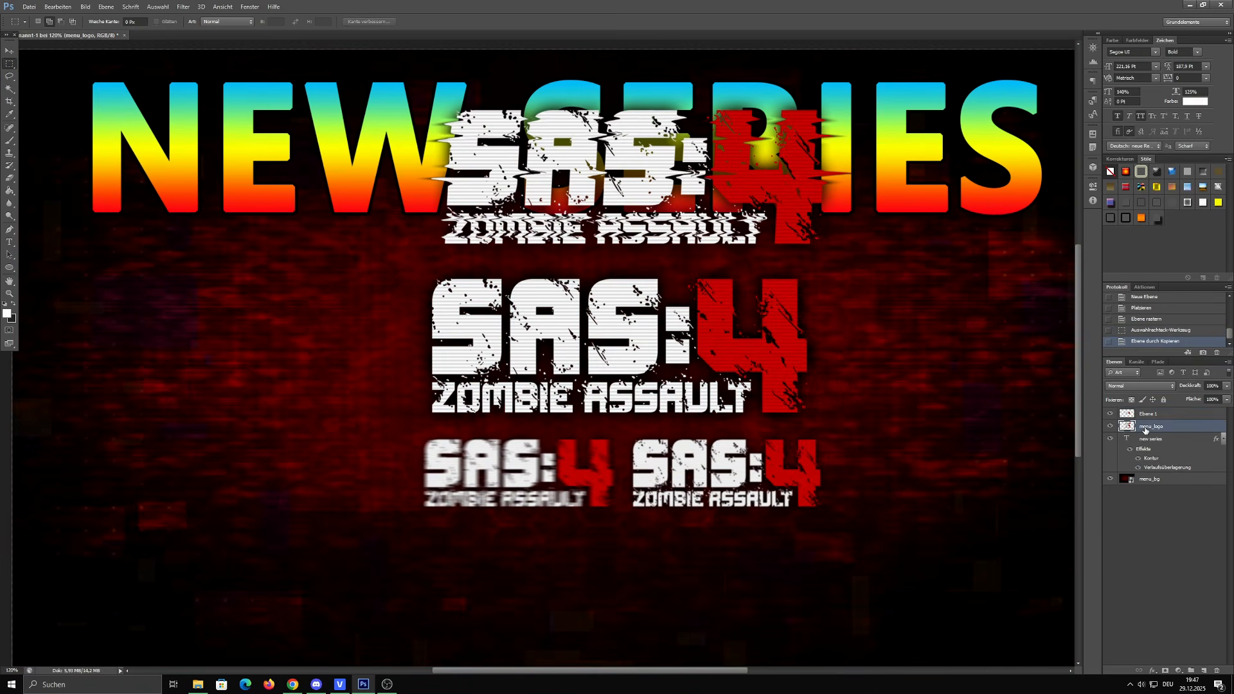
{"action": "key", "text": "Delete"}
{"action": "left_click", "coordinate": [1160, 416]}
{"action": "scroll", "coordinate": [613, 370], "scroll_direction": "down", "scroll_amount": 3}
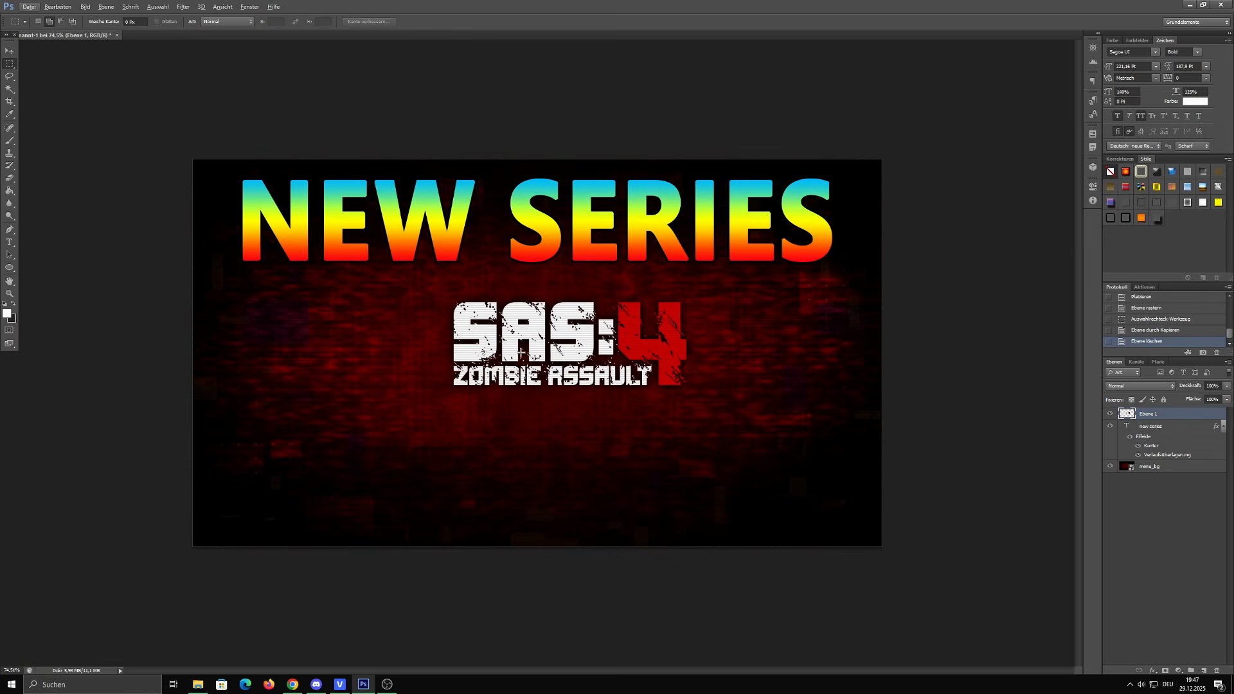
Enlarge the SAS:4 logo, position it roughly centred beneath the NEW SERIES heading and keep its layer selected
{"action": "key", "text": "v"}
{"action": "left_click_drag", "start_coordinate": [685, 389], "coordinate": [881, 570]}
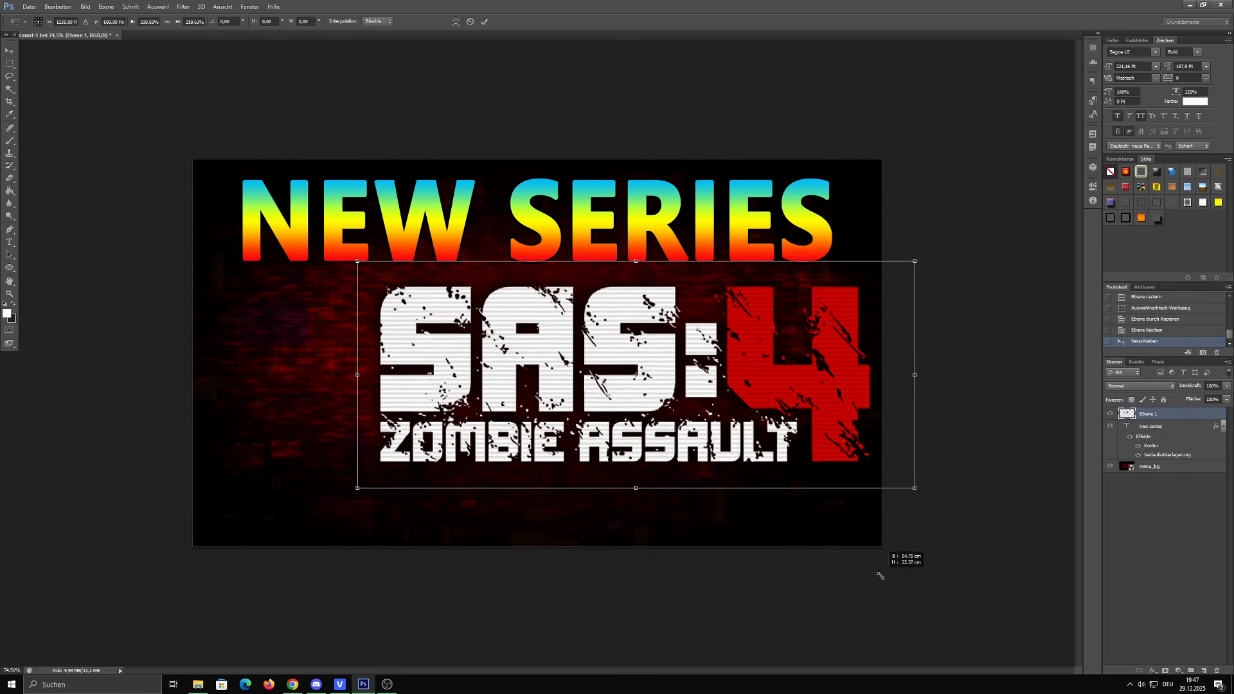
{"action": "left_click_drag", "start_coordinate": [725, 444], "coordinate": [643, 445]}
{"action": "key", "text": "Return"}
{"action": "scroll", "coordinate": [538, 350], "scroll_direction": "down", "scroll_amount": 2}
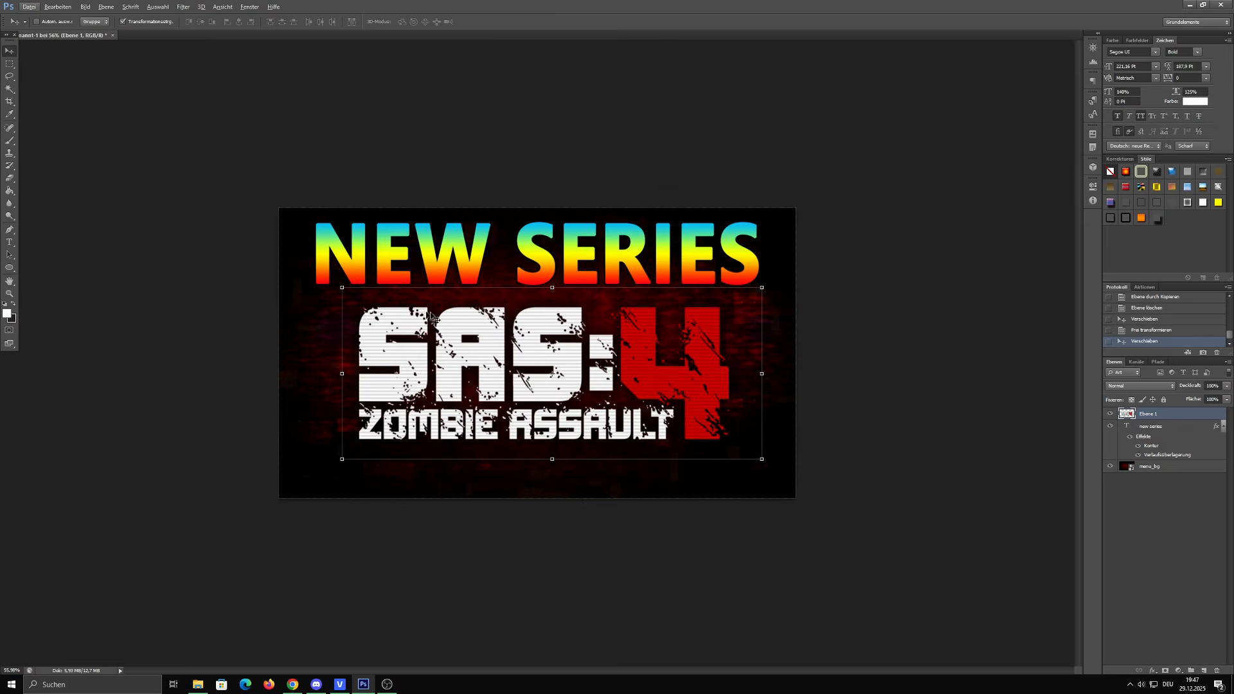
{"action": "left_click", "coordinate": [1136, 551]}
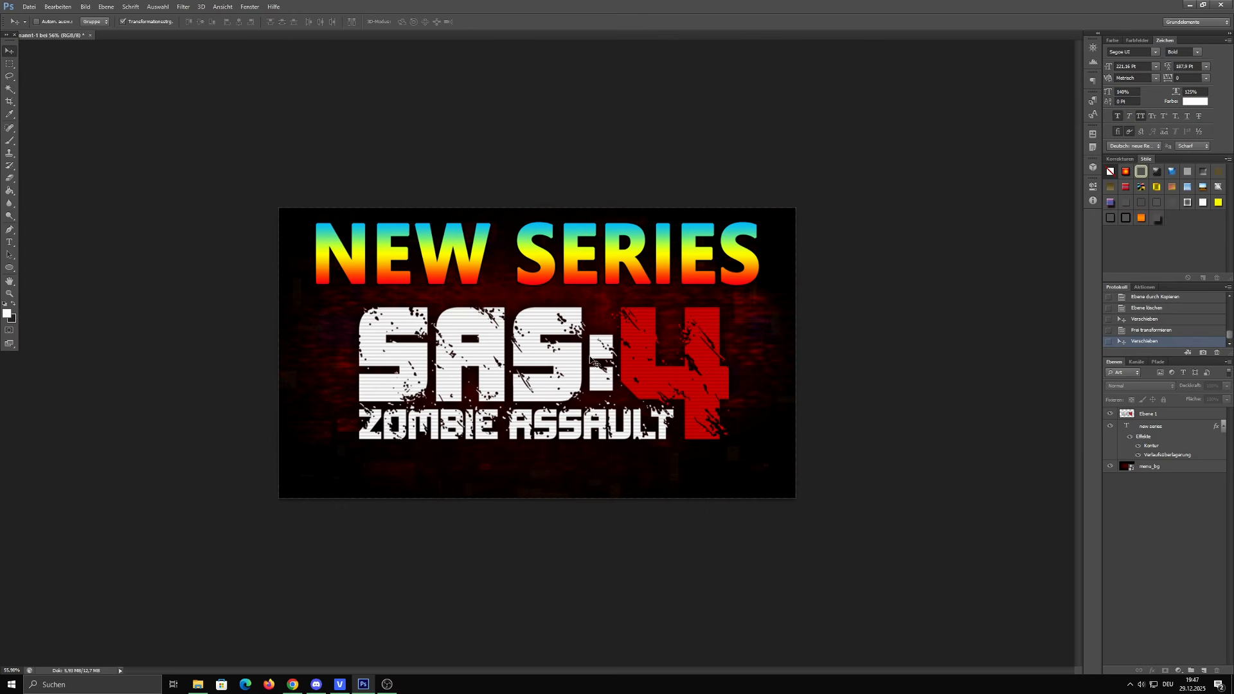
{"action": "scroll", "coordinate": [557, 386], "scroll_direction": "up", "scroll_amount": 1}
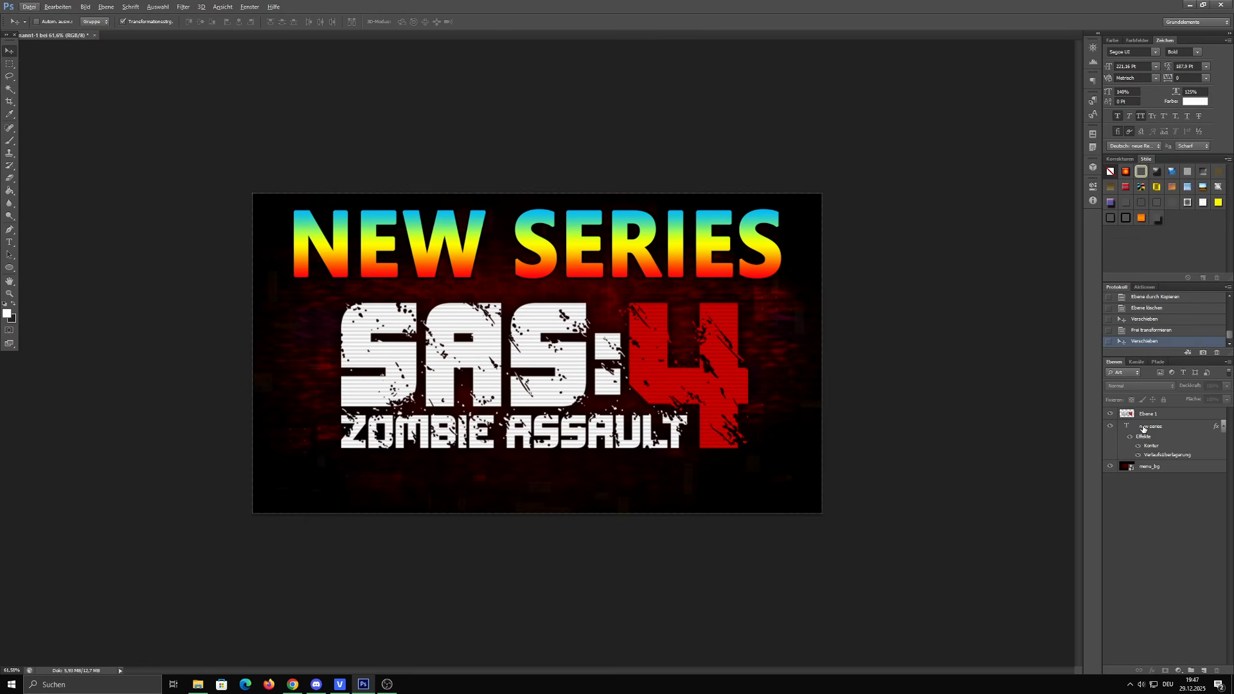
{"action": "left_click", "coordinate": [1110, 419]}
{"action": "scroll", "coordinate": [358, 350], "scroll_direction": "up", "scroll_amount": 1}
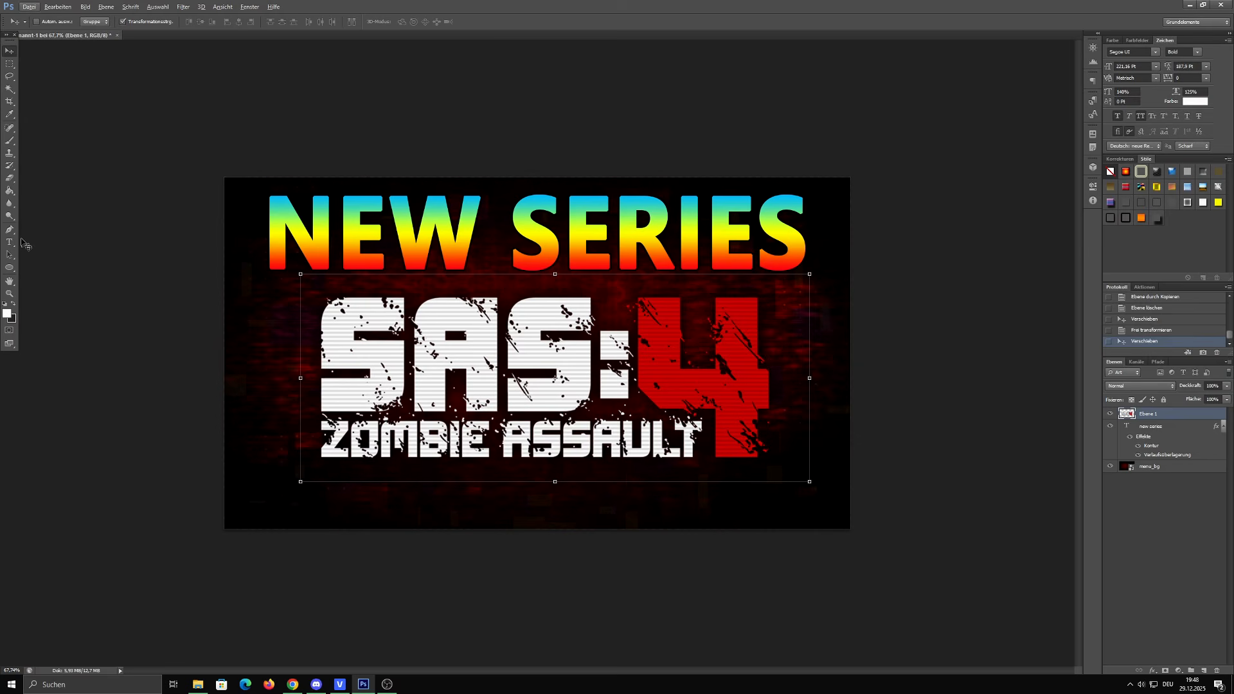
{"action": "left_click", "coordinate": [10, 178]}
{"action": "mouse_move", "coordinate": [338, 302]}
{"action": "left_mouse_down"}
{"action": "mouse_move", "coordinate": [619, 377]}
{"action": "mouse_move", "coordinate": [674, 443]}
{"action": "left_mouse_up"}
{"action": "left_click_drag", "start_coordinate": [565, 423], "coordinate": [622, 358]}
{"action": "key", "text": "ctrl+z"}
Select areas of the logo's second S and the red 4 with the Magic Wand
{"action": "key", "text": "w"}
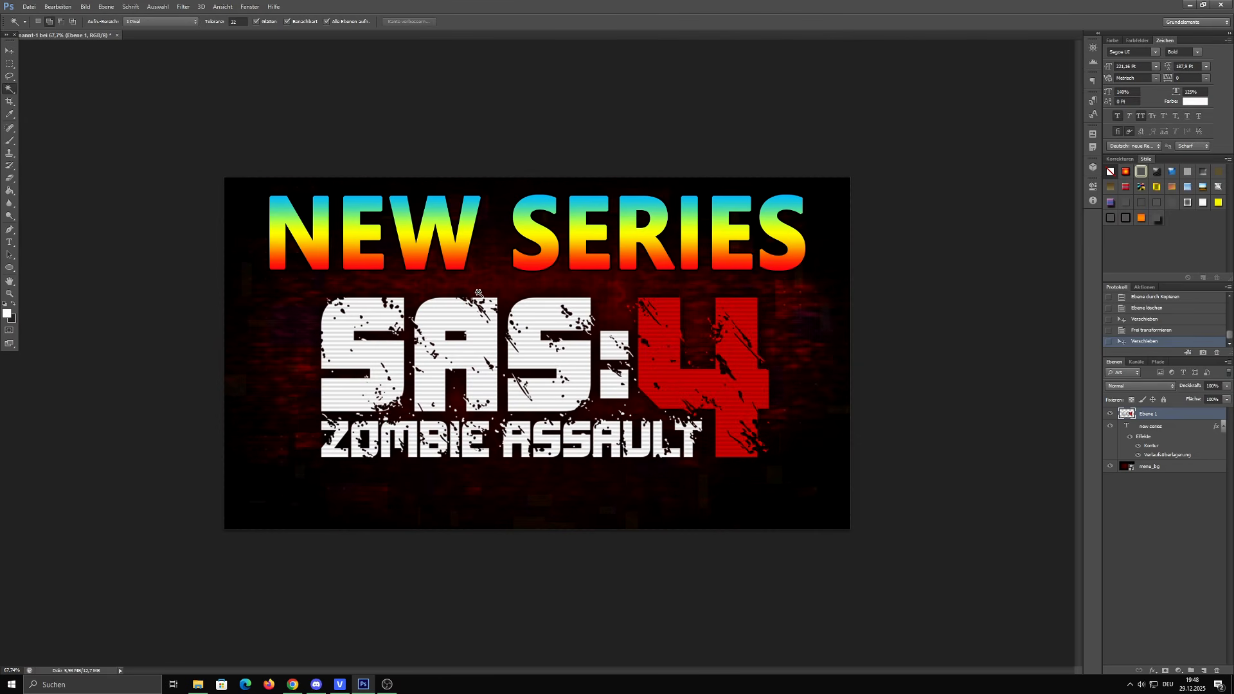
{"action": "left_click", "coordinate": [530, 315]}
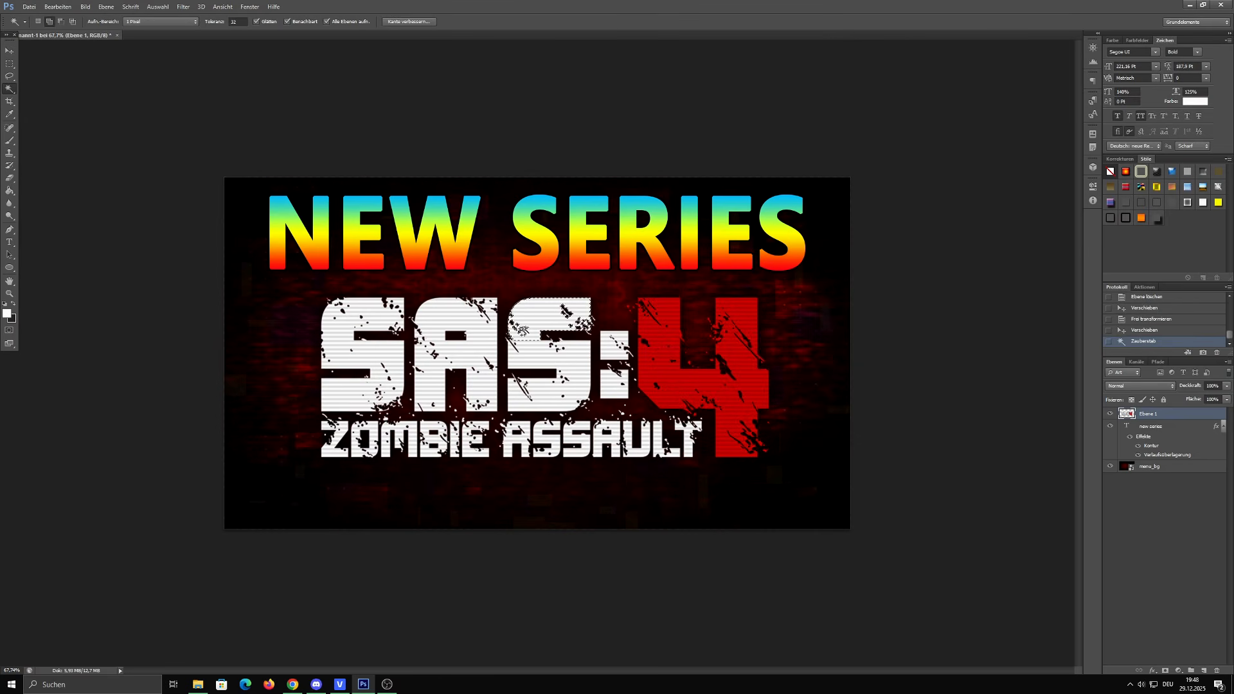
{"action": "left_click", "coordinate": [652, 351]}
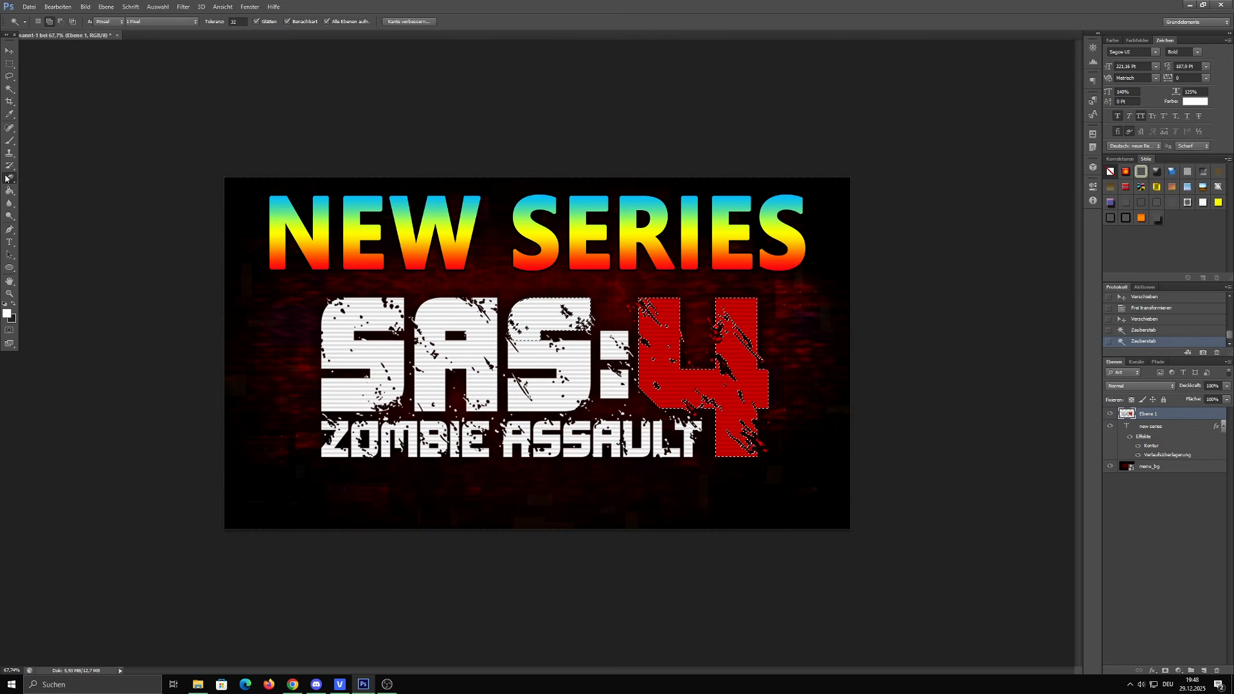
Try erasing the selected parts of the logo's second S and red 4, undo the erasing and clear the selection
{"action": "key", "text": "e"}
{"action": "mouse_move", "coordinate": [533, 319]}
{"action": "left_mouse_down"}
{"action": "mouse_move", "coordinate": [642, 315]}
{"action": "mouse_move", "coordinate": [707, 360]}
{"action": "mouse_move", "coordinate": [739, 418]}
{"action": "left_mouse_up"}
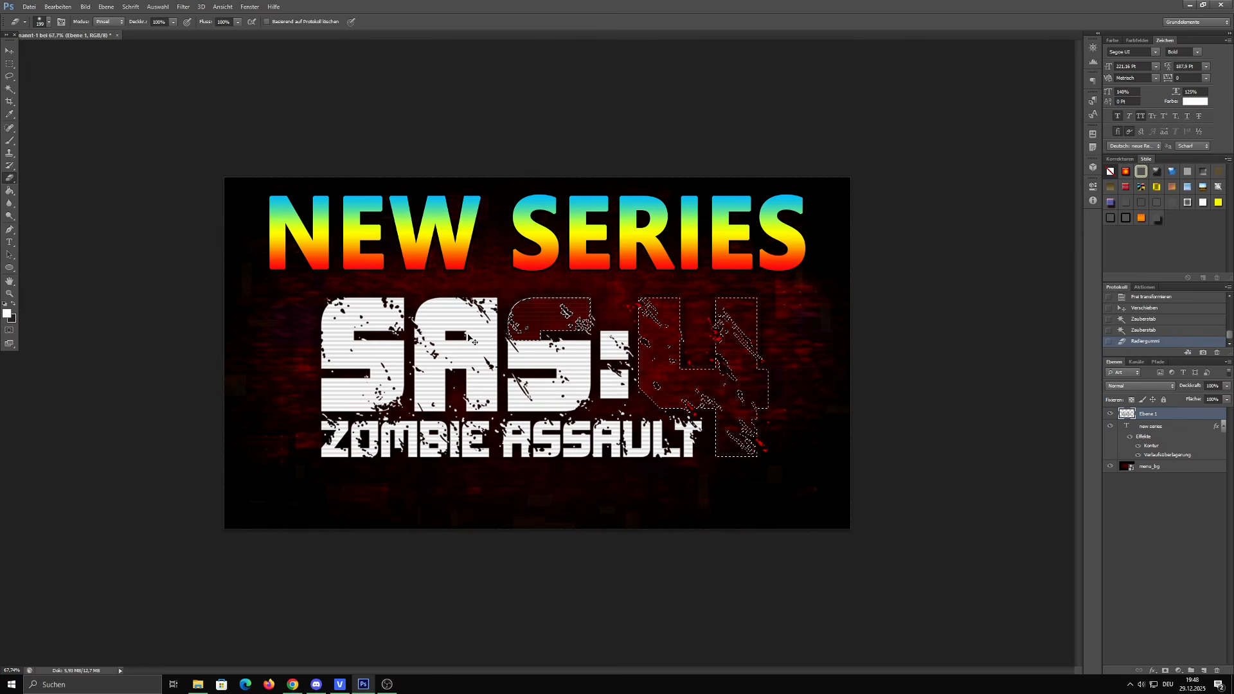
{"action": "key", "text": "ctrl+z"}
{"action": "key", "text": "ctrl+d"}
Add a new layer and place the pink 3(8).png image from the thumbnail folder over the artwork
{"action": "key", "text": "ctrl+shift+alt+n"}
{"action": "key", "text": "v"}
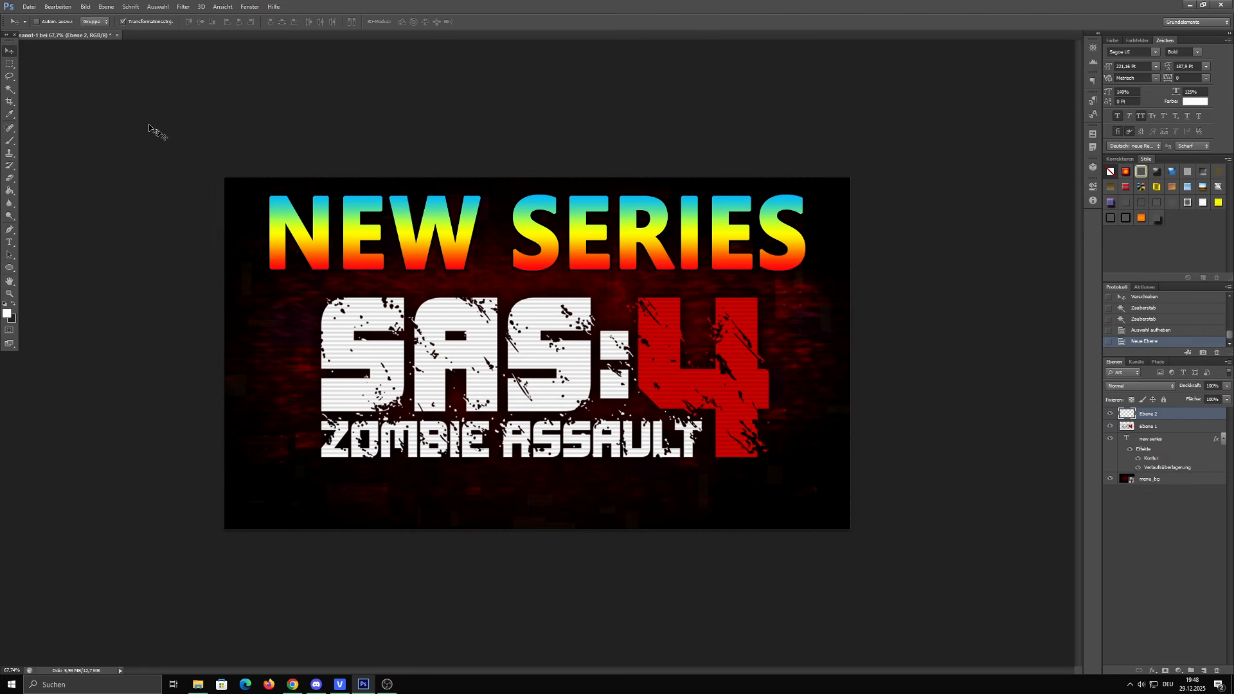
{"action": "left_click", "coordinate": [28, 7]}
{"action": "left_click", "coordinate": [51, 180]}
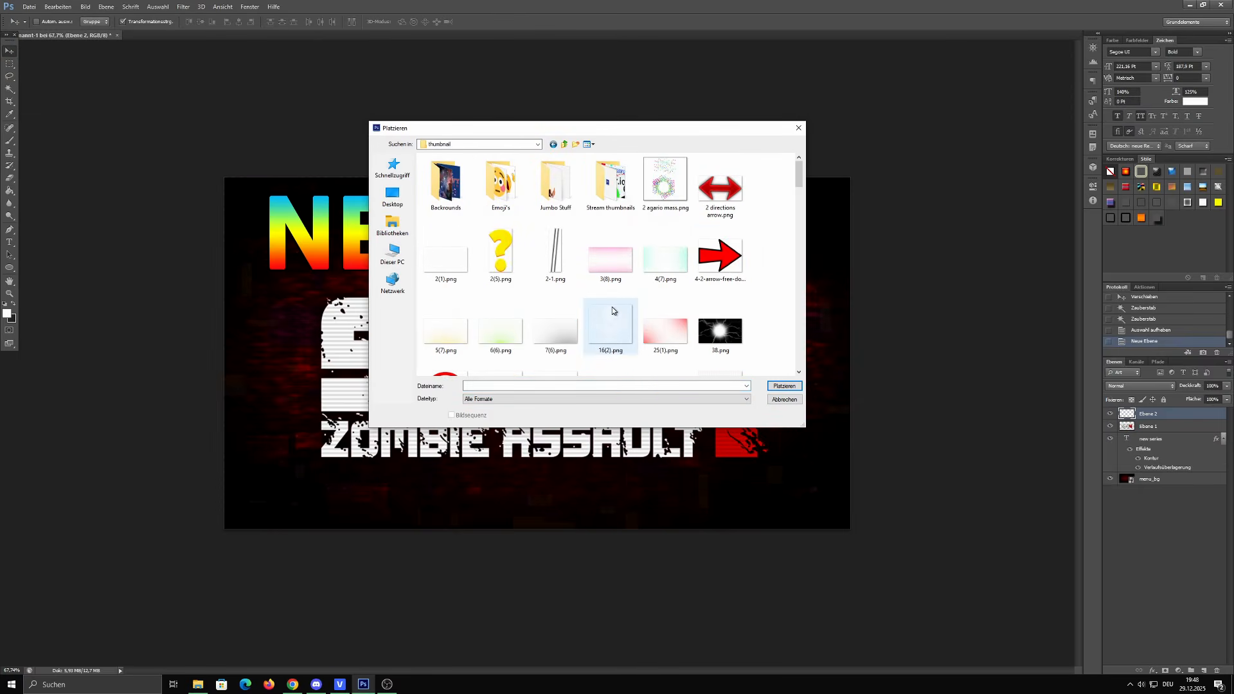
{"action": "double_click", "coordinate": [609, 258]}
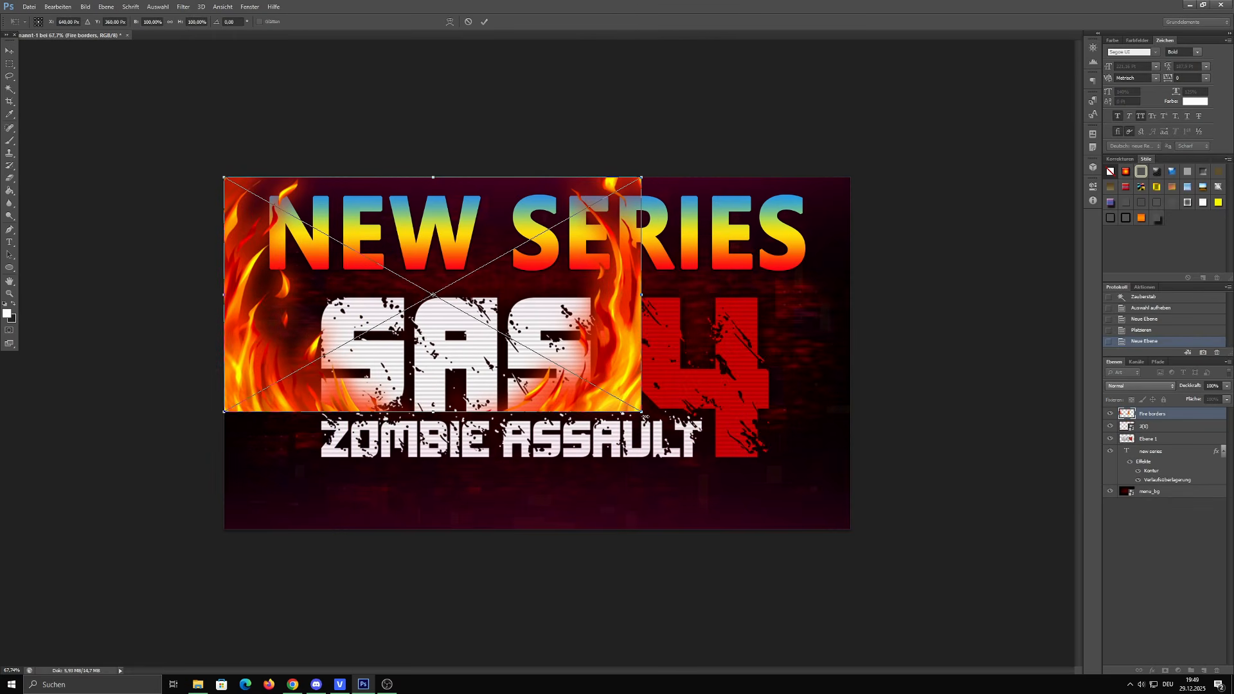
Place the Fire borders image, enlarge it past the canvas edges to about 185%, and hide the Fire borders and pink overlay layers
{"action": "left_click", "coordinate": [484, 22]}
{"action": "scroll", "coordinate": [309, 219], "scroll_direction": "down", "scroll_amount": 3}
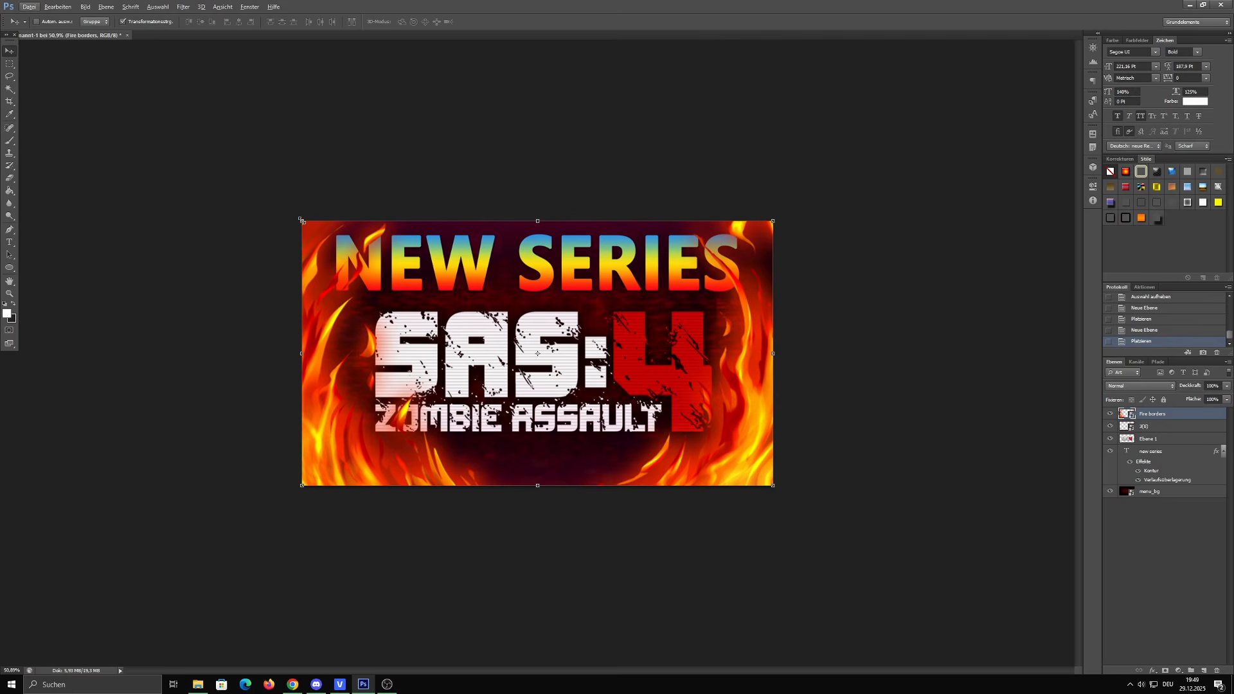
{"action": "left_click_drag", "start_coordinate": [300, 219], "coordinate": [250, 188]}
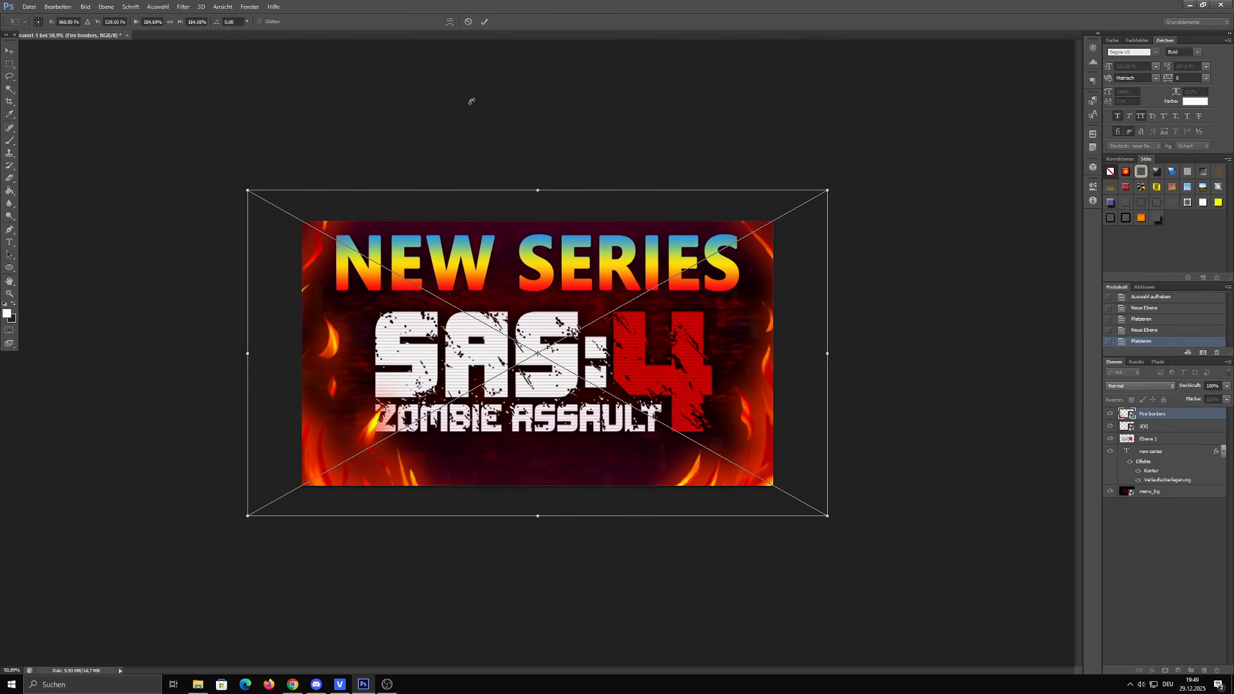
{"action": "left_click", "coordinate": [486, 21]}
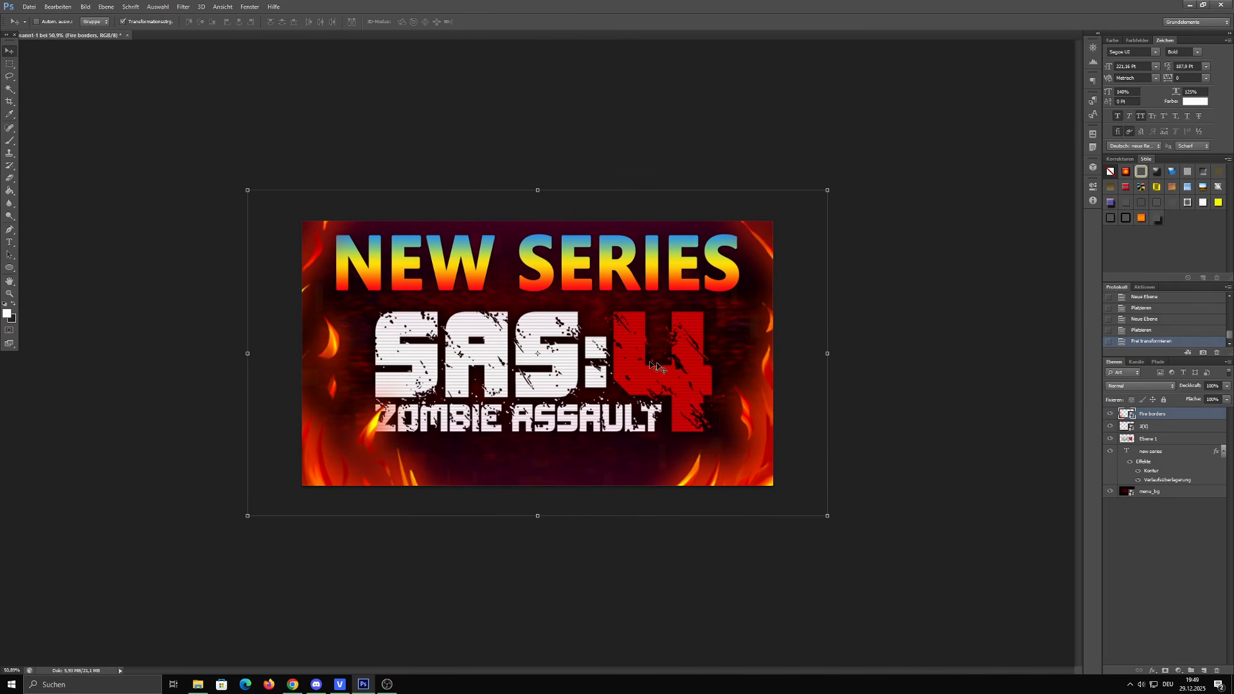
{"action": "left_click", "coordinate": [1109, 413]}
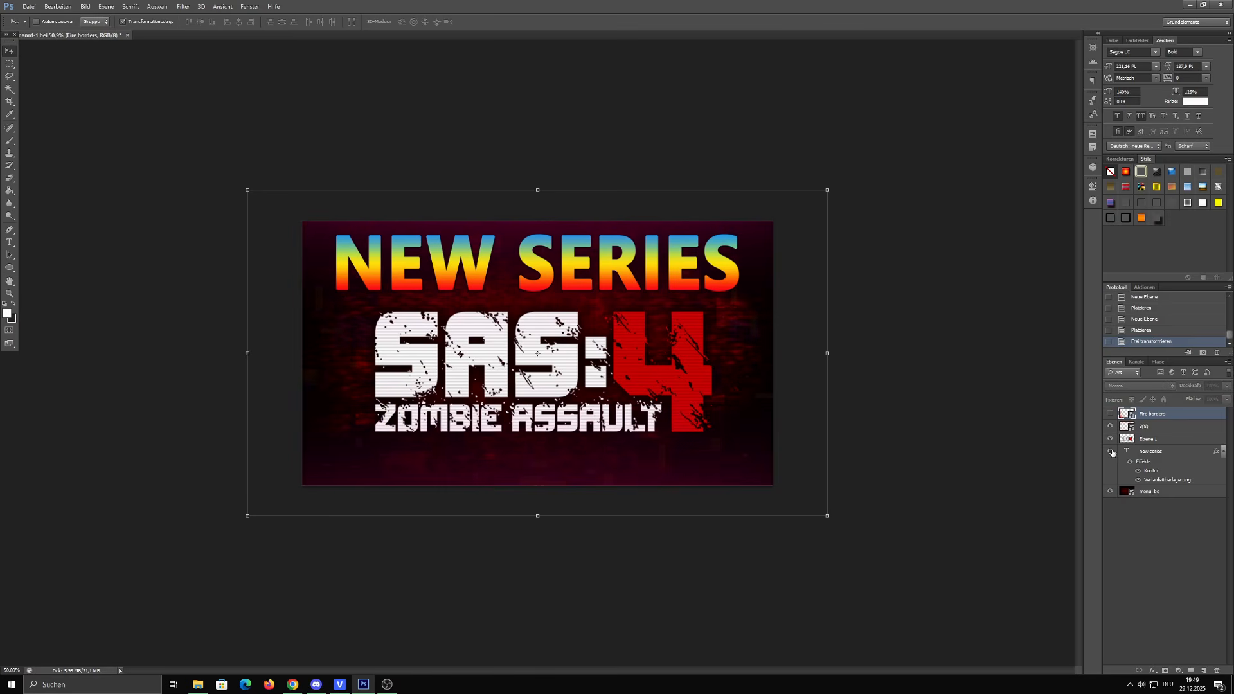
{"action": "left_click", "coordinate": [1110, 426]}
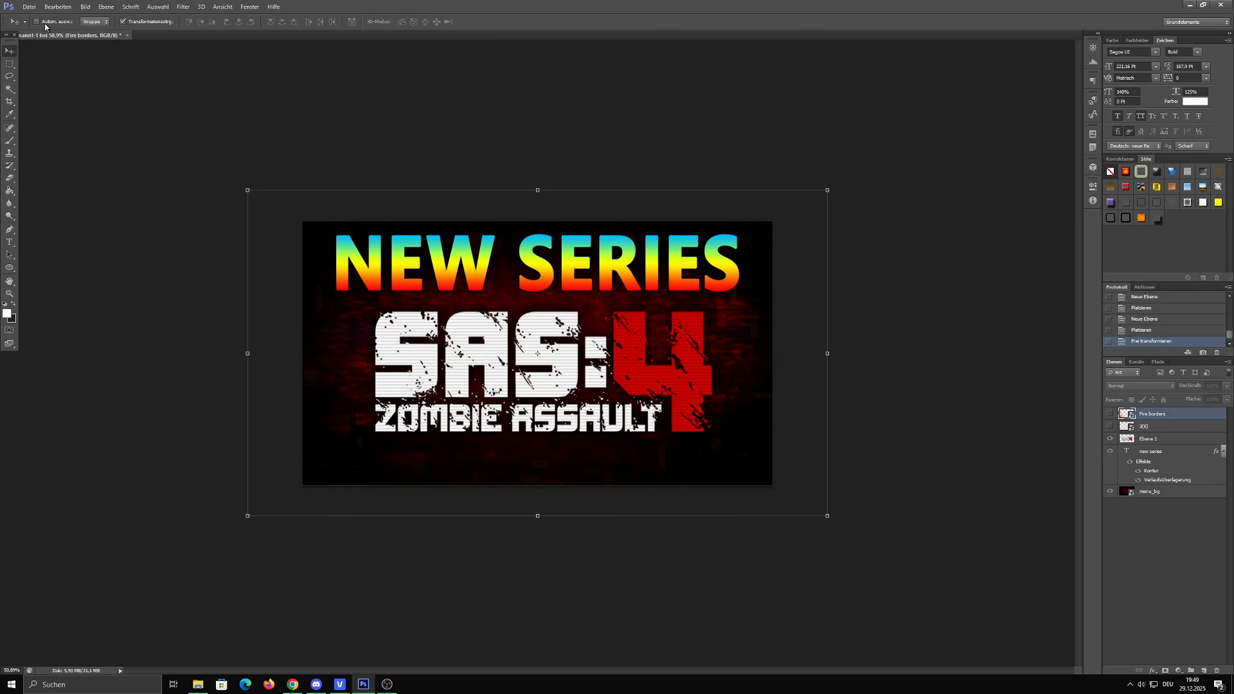
Review the Save for Web export settings, including the PNG-24 format and the image size percentage, and cancel without saving
{"action": "left_click", "coordinate": [29, 6]}
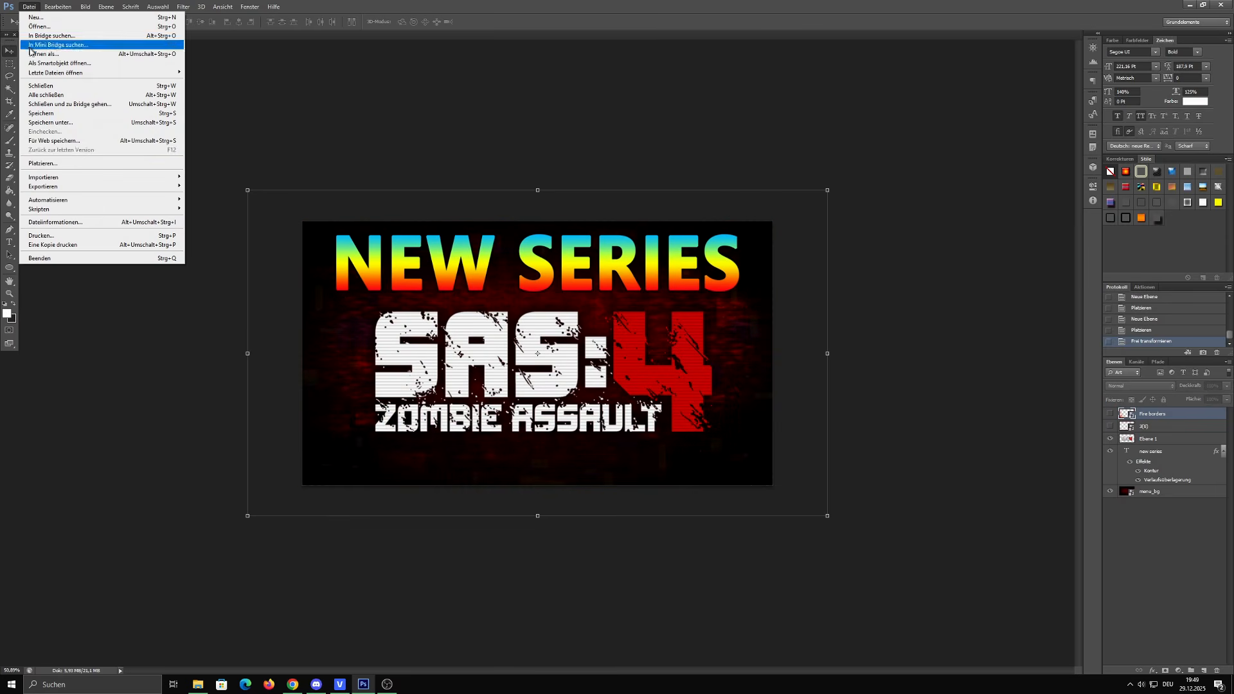
{"action": "left_click", "coordinate": [55, 140]}
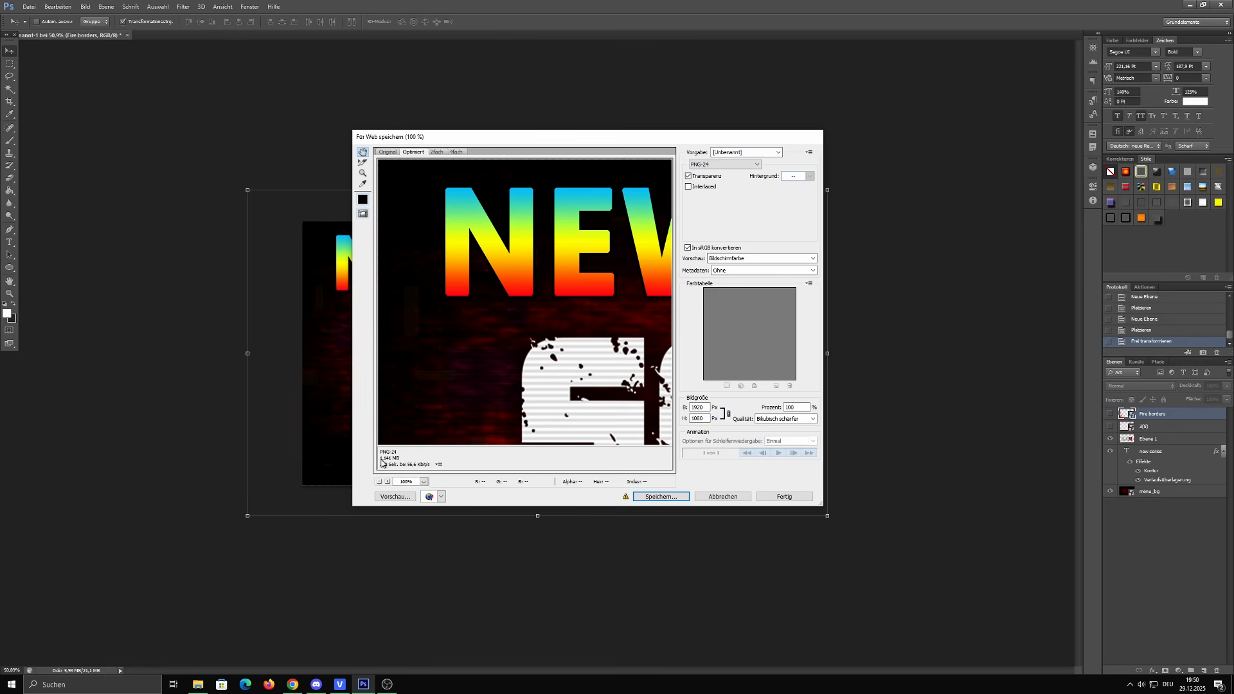
{"action": "left_click_drag", "start_coordinate": [794, 408], "coordinate": [771, 408]}
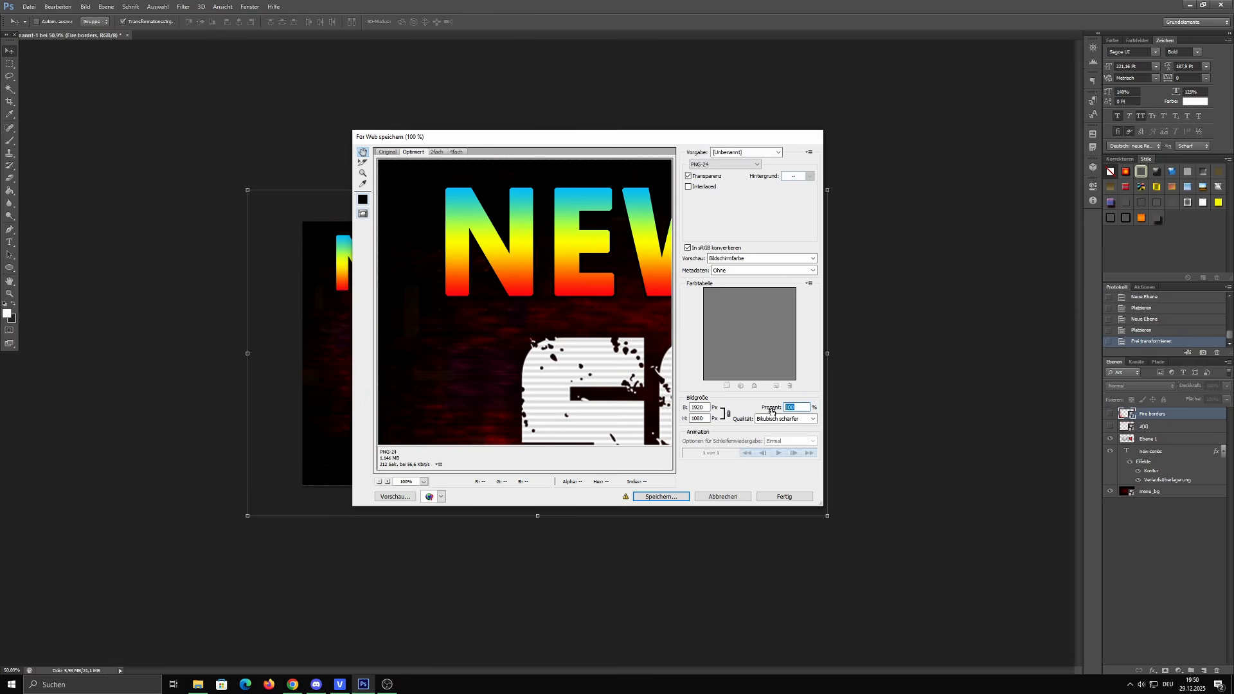
{"action": "left_click", "coordinate": [732, 496]}
Switch to Chrome, open the Upload videos dialog in YouTube Studio, and return to the channel's videos page
{"action": "key", "text": "alt+Tab"}
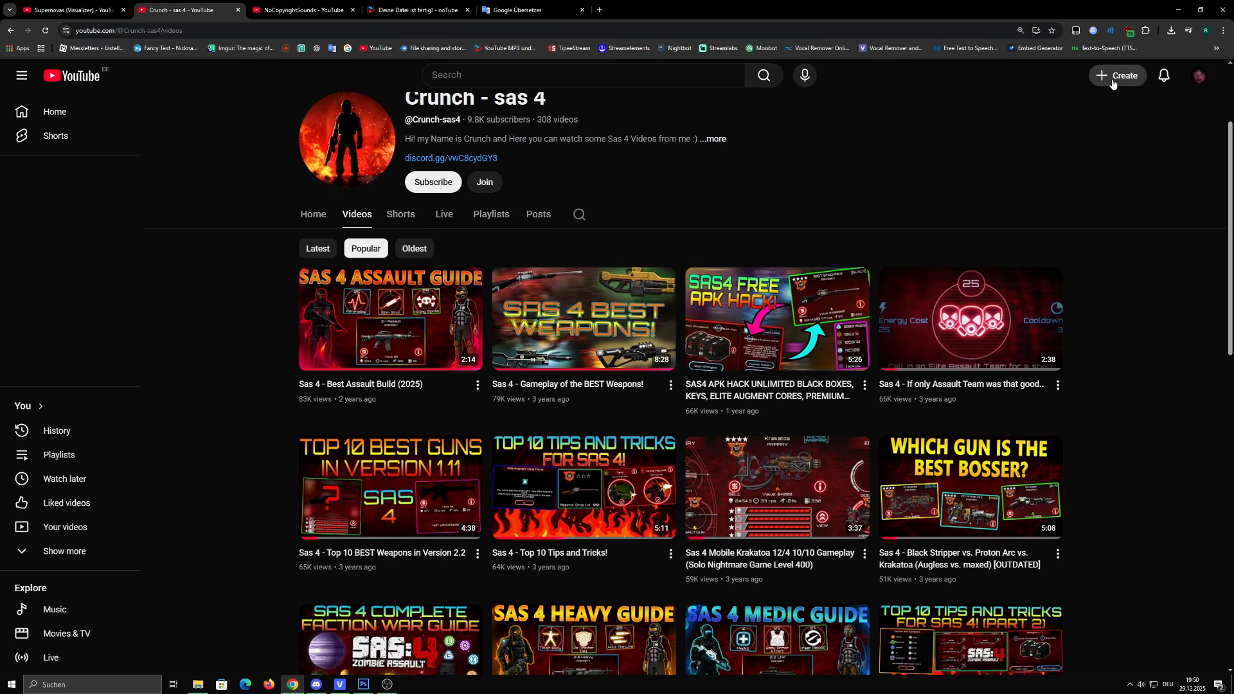
{"action": "left_click", "coordinate": [1112, 80]}
{"action": "left_click", "coordinate": [1128, 102]}
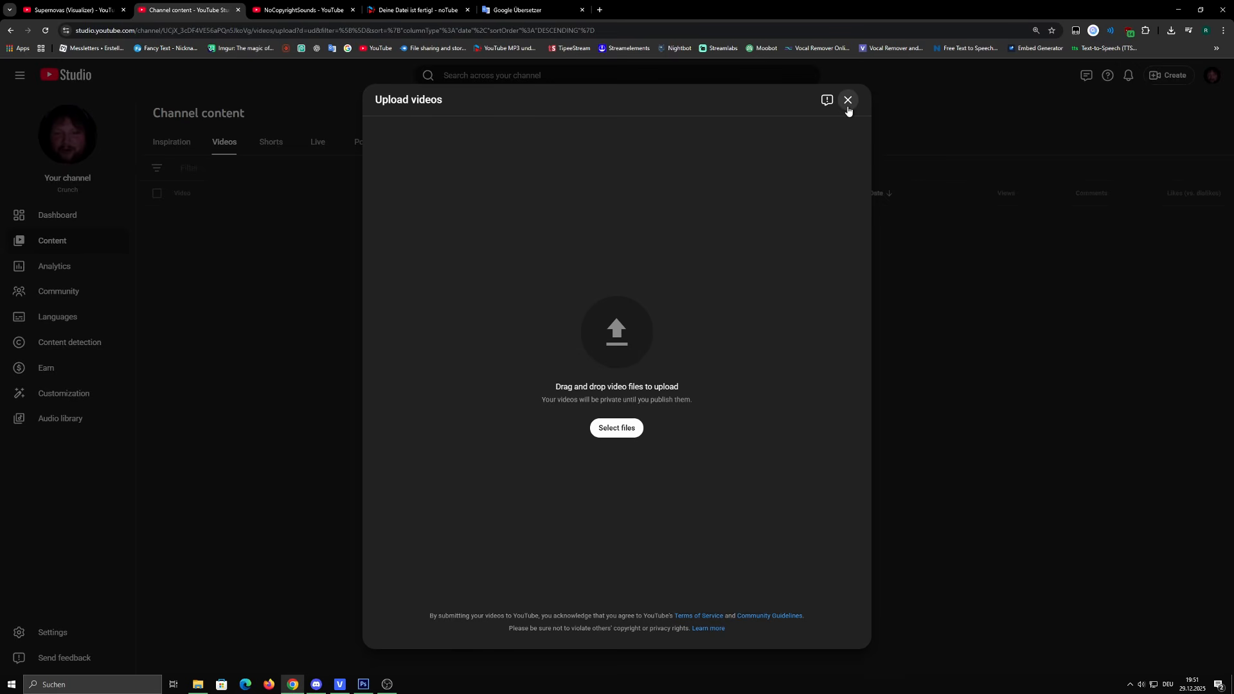
{"action": "key", "text": "alt+Left"}
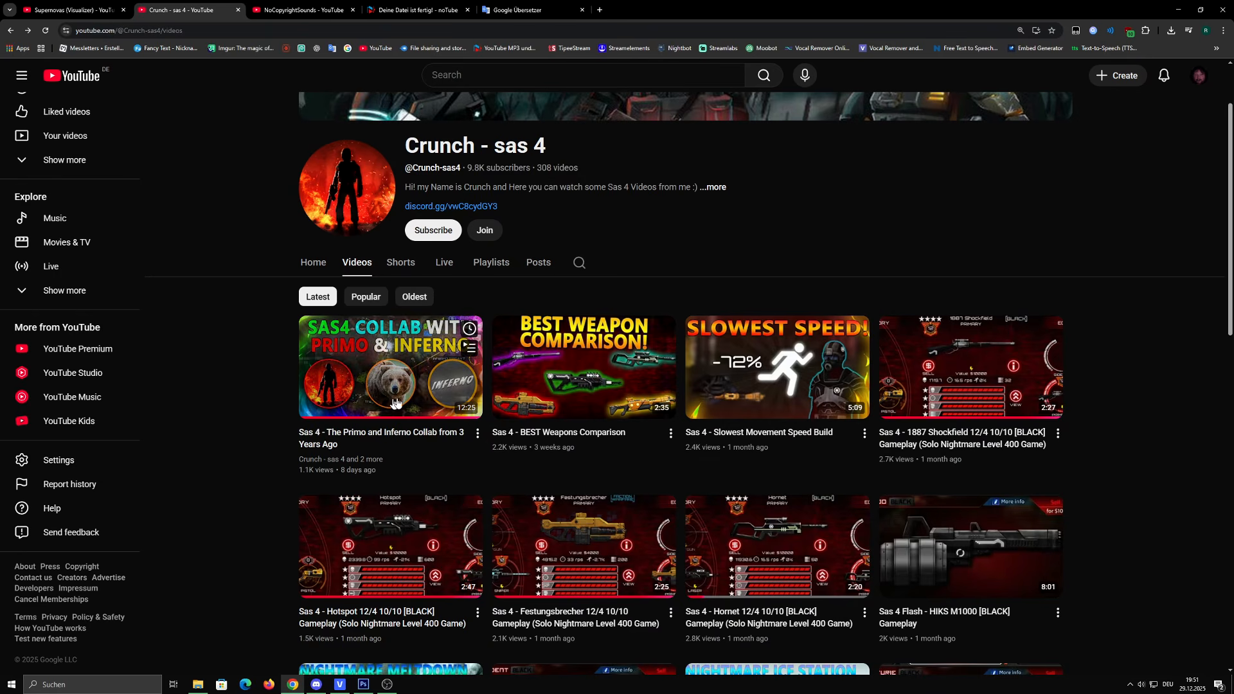
Browse the SAS 4 channel's videos from the latest back to the older uploads, examining their titles and thumbnails
{"action": "scroll", "coordinate": [239, 355], "scroll_direction": "down", "scroll_amount": 1}
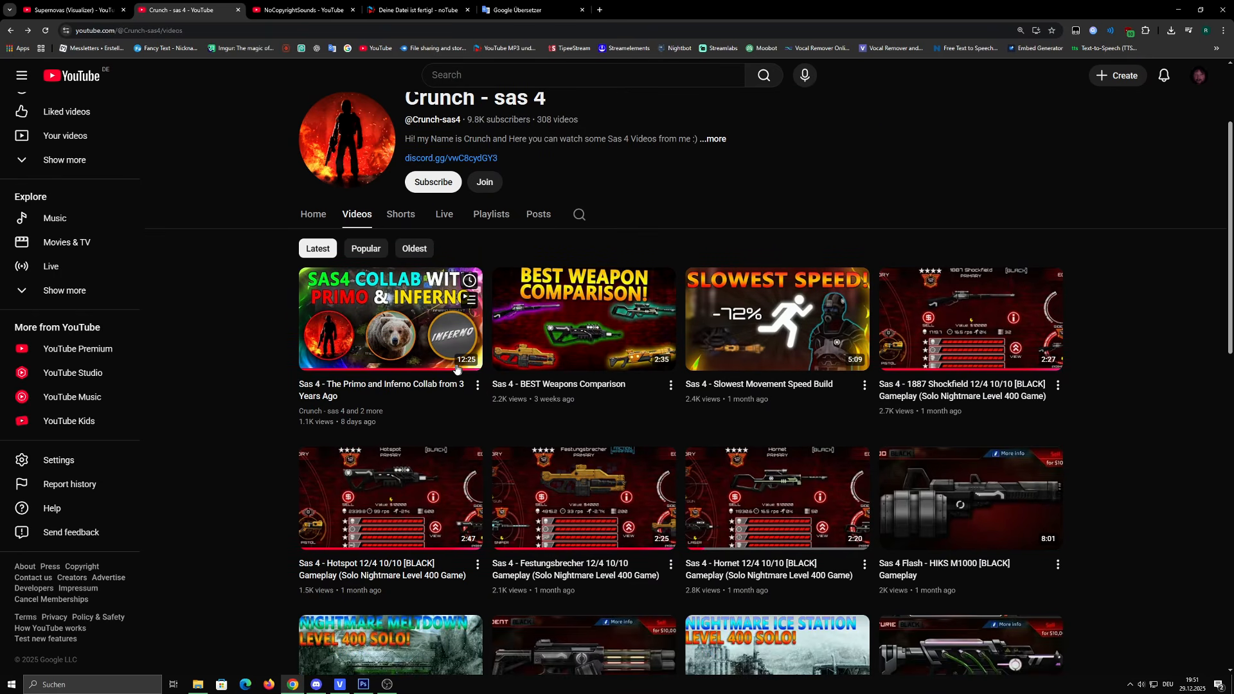
{"action": "scroll", "coordinate": [257, 352], "scroll_direction": "down", "scroll_amount": 2}
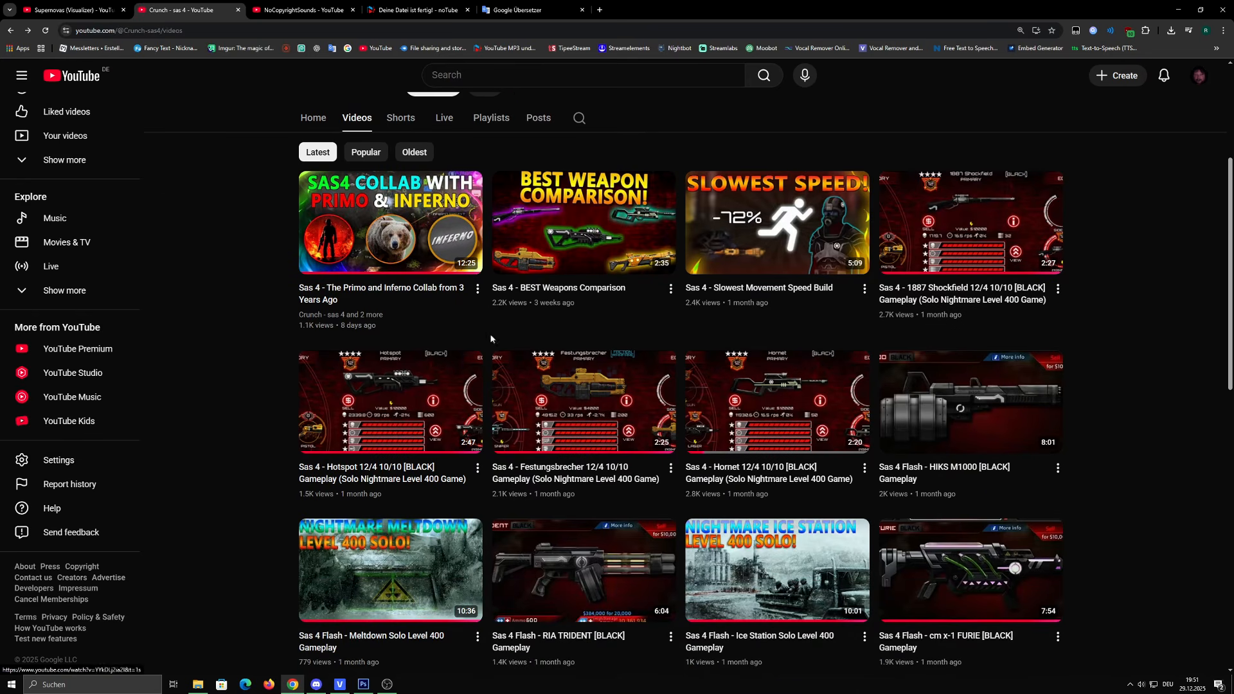
{"action": "scroll", "coordinate": [260, 379], "scroll_direction": "down", "scroll_amount": 2}
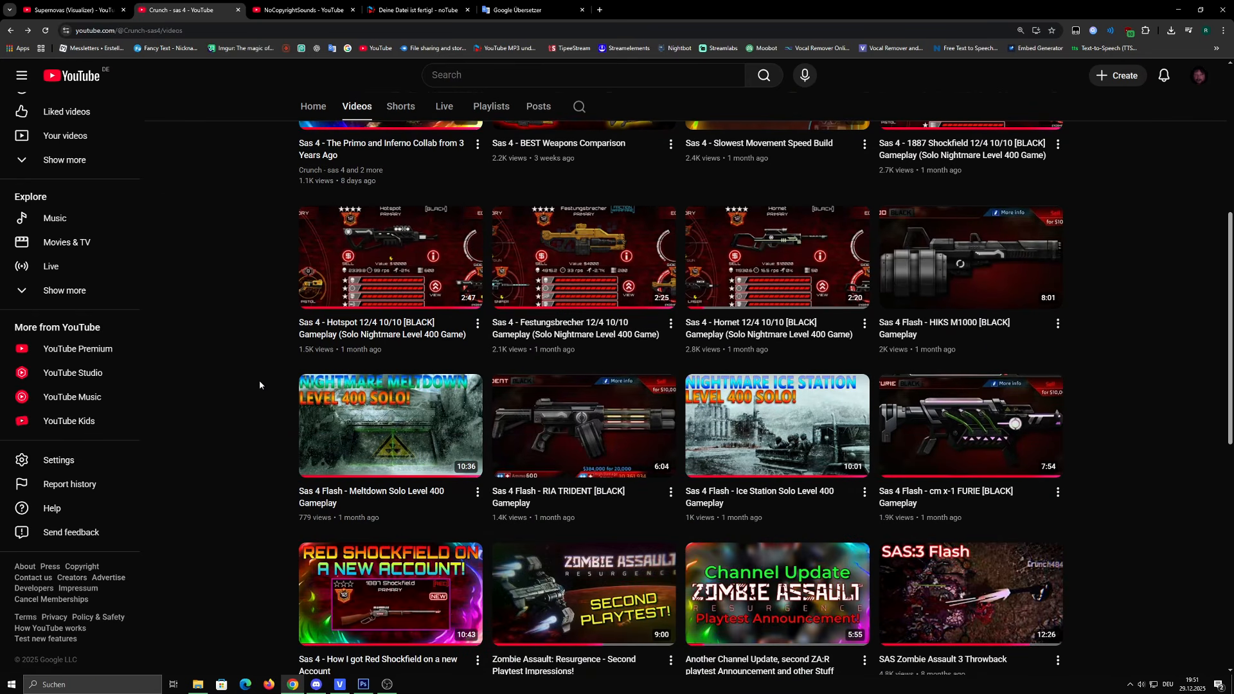
{"action": "scroll", "coordinate": [250, 358], "scroll_direction": "down", "scroll_amount": 4}
{"action": "scroll", "coordinate": [250, 358], "scroll_direction": "down", "scroll_amount": 10}
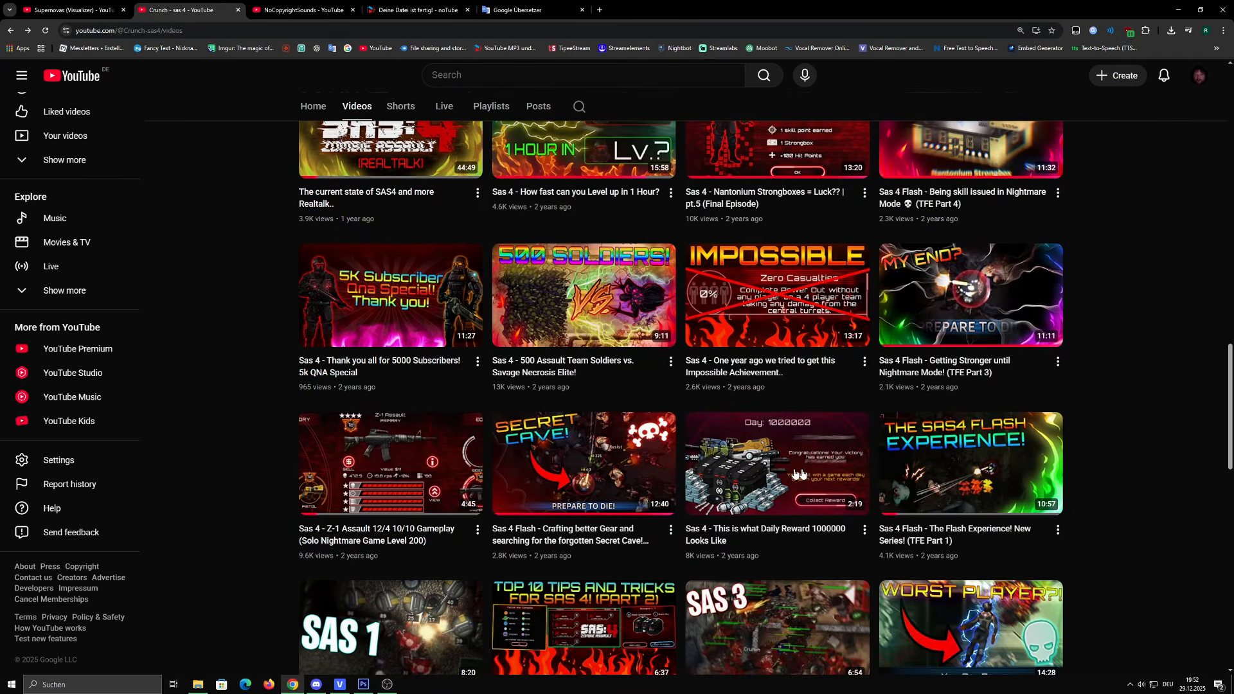
{"action": "scroll", "coordinate": [186, 314], "scroll_direction": "down", "scroll_amount": 4}
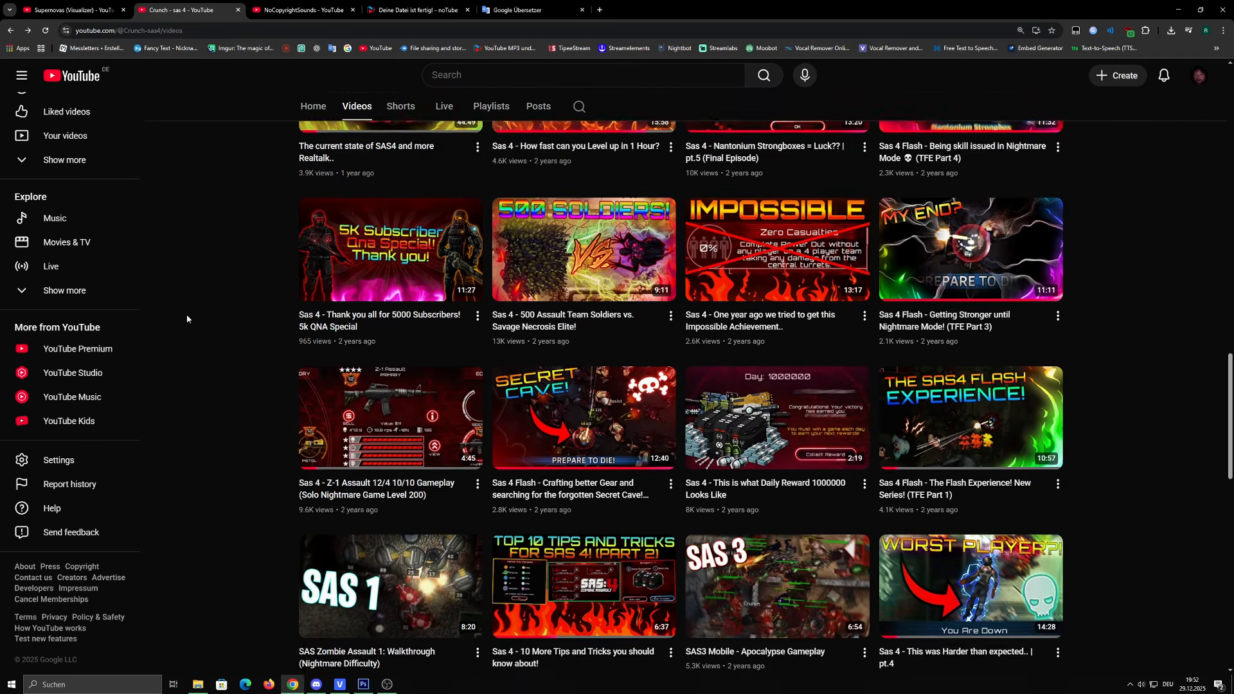
{"action": "scroll", "coordinate": [204, 324], "scroll_direction": "down", "scroll_amount": 4}
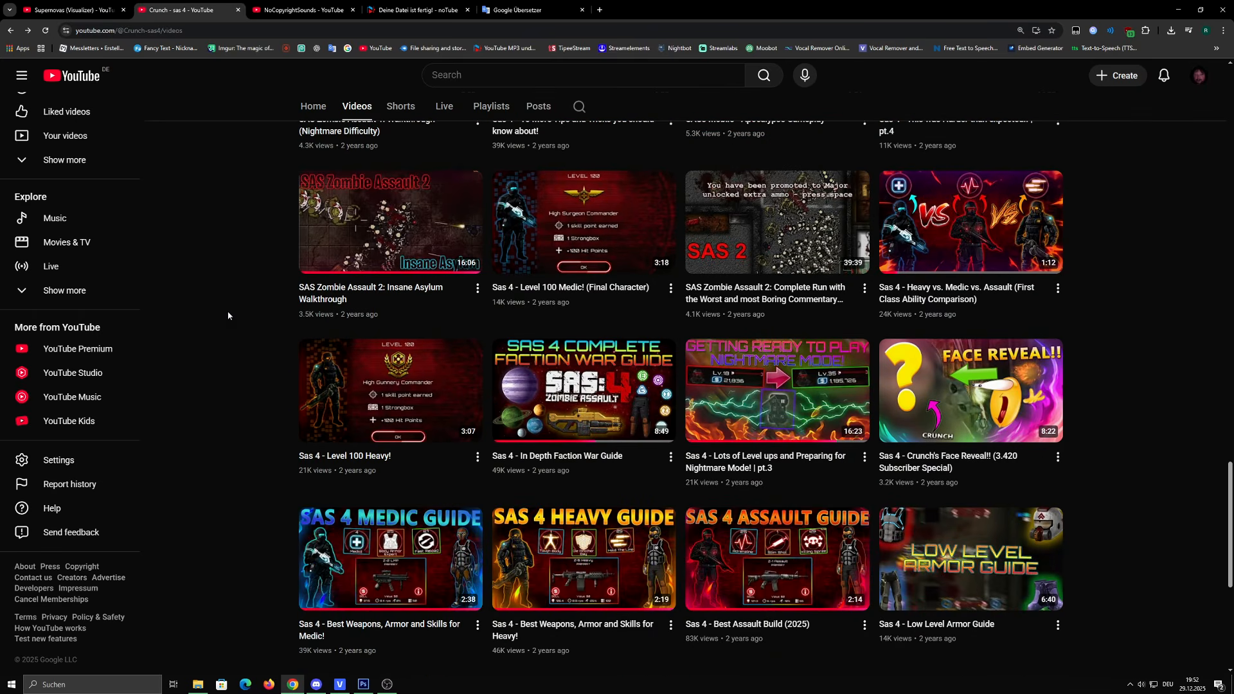
{"action": "scroll", "coordinate": [229, 313], "scroll_direction": "down", "scroll_amount": 3}
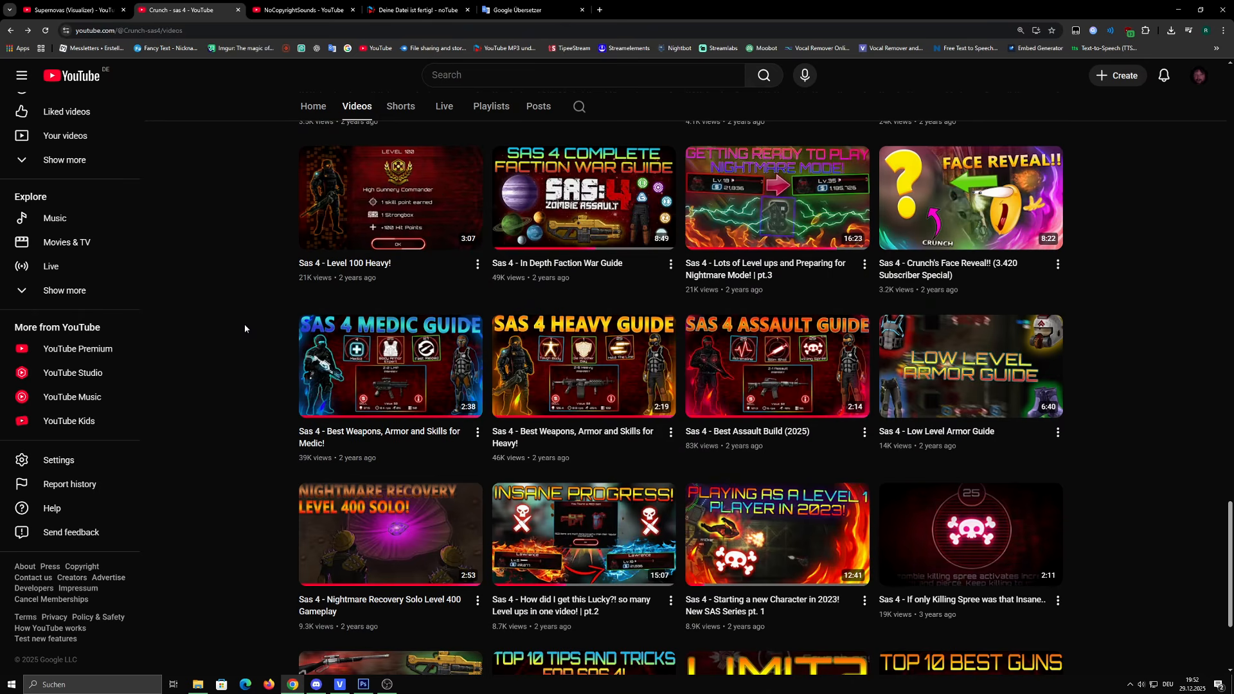
{"action": "scroll", "coordinate": [244, 324], "scroll_direction": "down", "scroll_amount": 10}
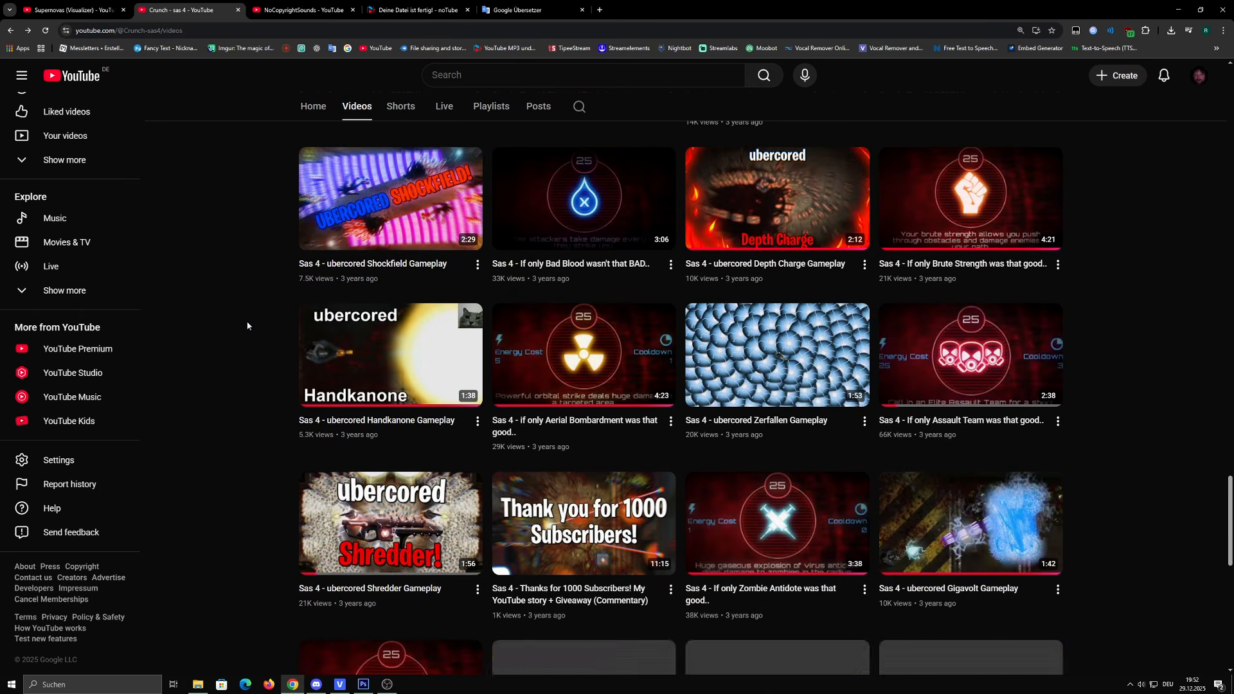